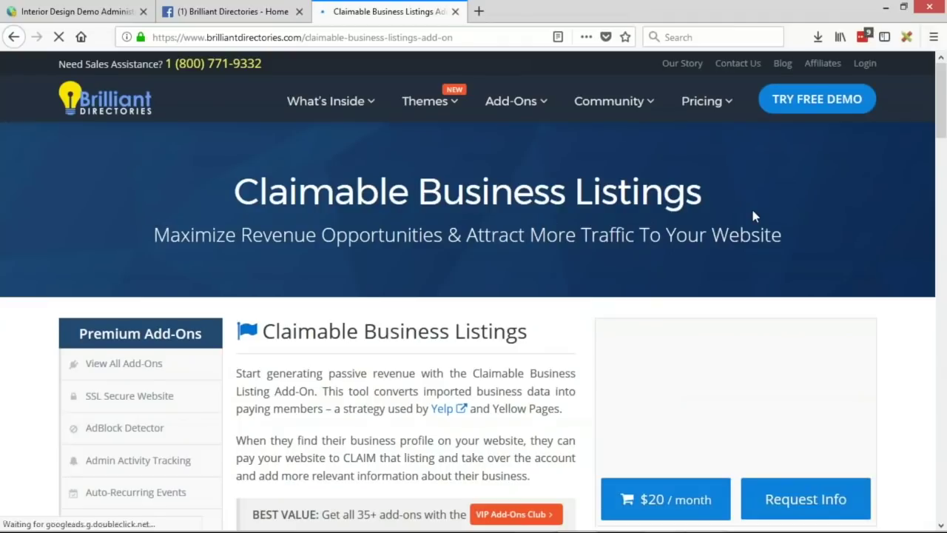
# Step: Minimize the 'Want to try a free demo?' chat popup and return to the Interior Design Demo admin
pyautogui.scroll(-3, 762, 215)
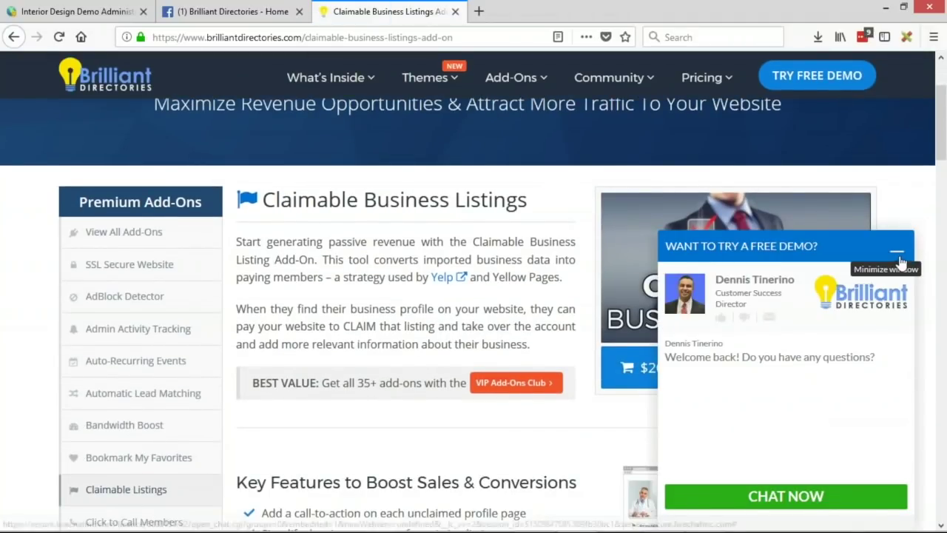
pyautogui.click(898, 256)
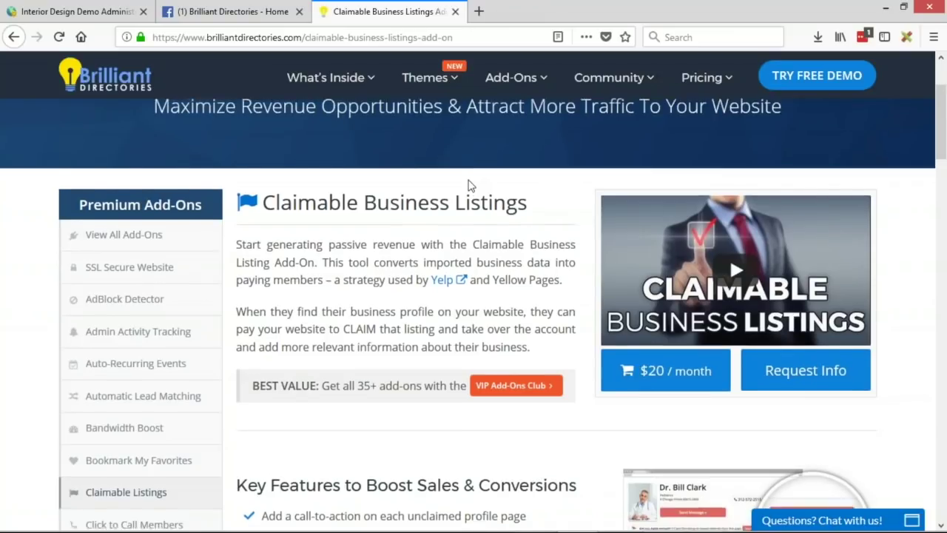
pyautogui.scroll(2, 469, 184)
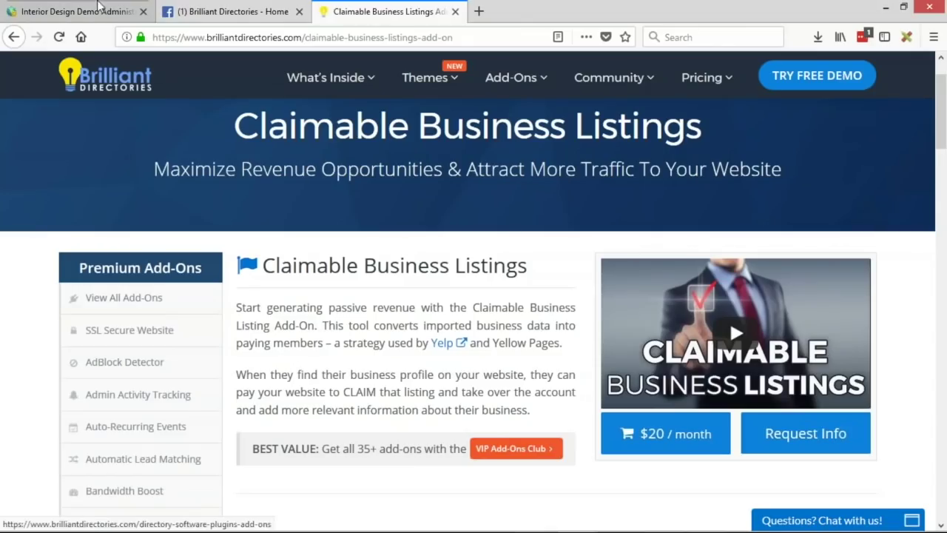
pyautogui.click(101, 9)
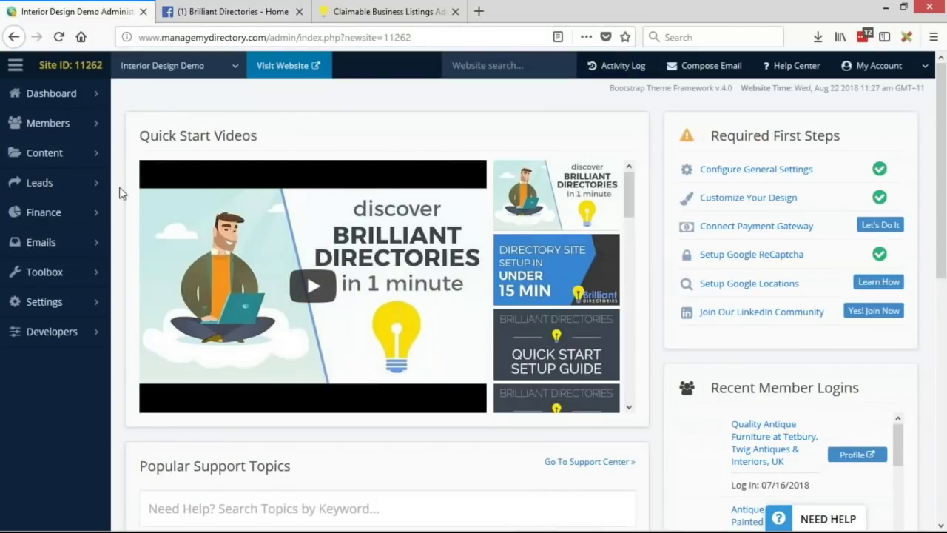
# Step: In Finance > Manage Products, find the Premium Paid Account product and open it for editing
pyautogui.moveTo(92, 226)
pyautogui.click(151, 213)
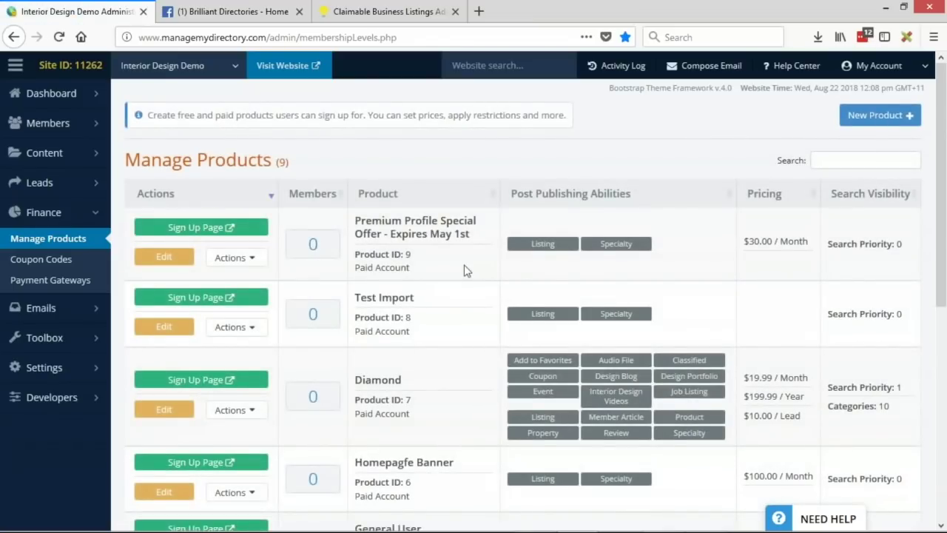
pyautogui.scroll(-2, 460, 264)
pyautogui.scroll(-5, 460, 265)
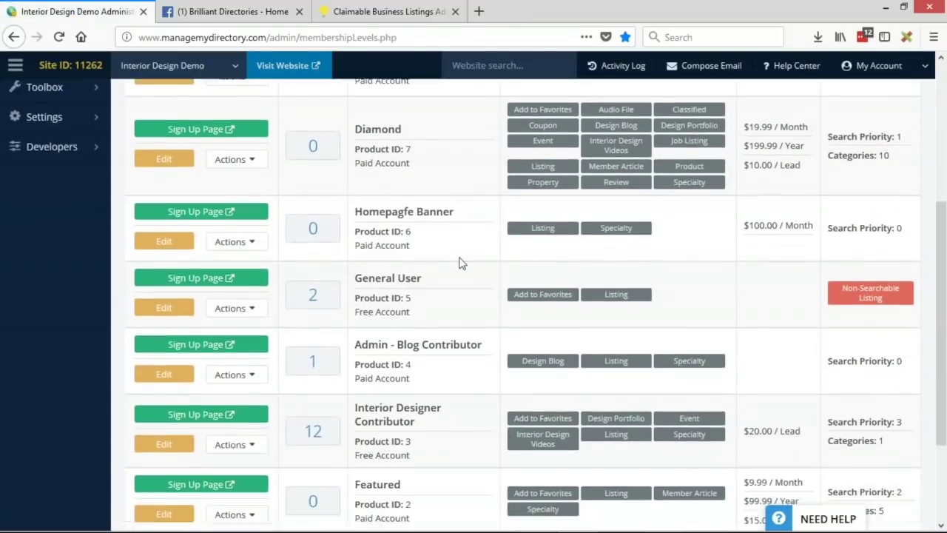
pyautogui.scroll(-3, 460, 264)
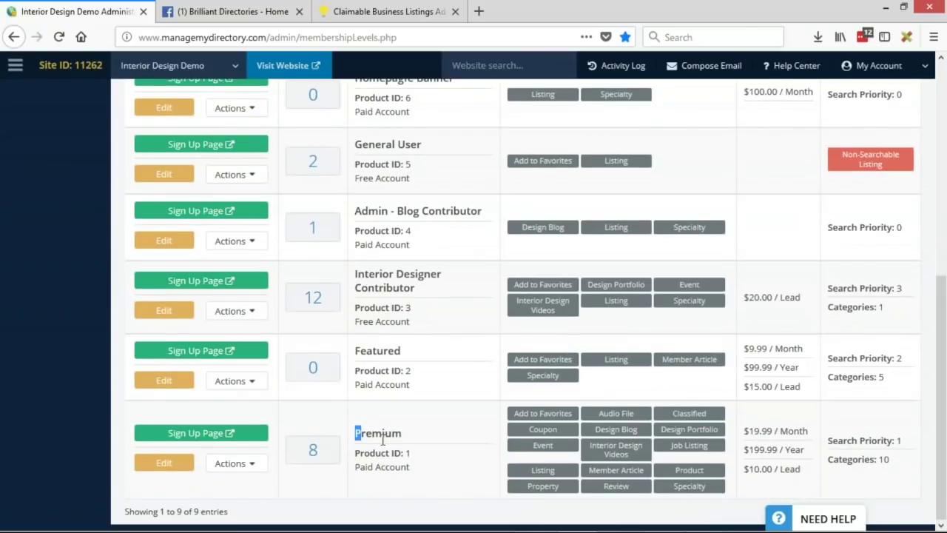
pyautogui.moveTo(356, 432); pyautogui.dragTo(392, 433)
pyautogui.moveTo(357, 467); pyautogui.dragTo(422, 469)
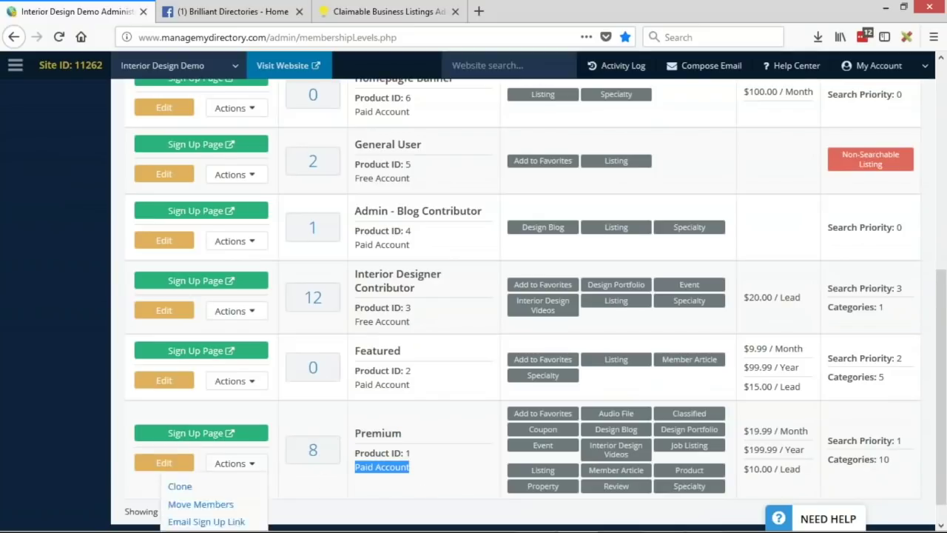
pyautogui.click(174, 466)
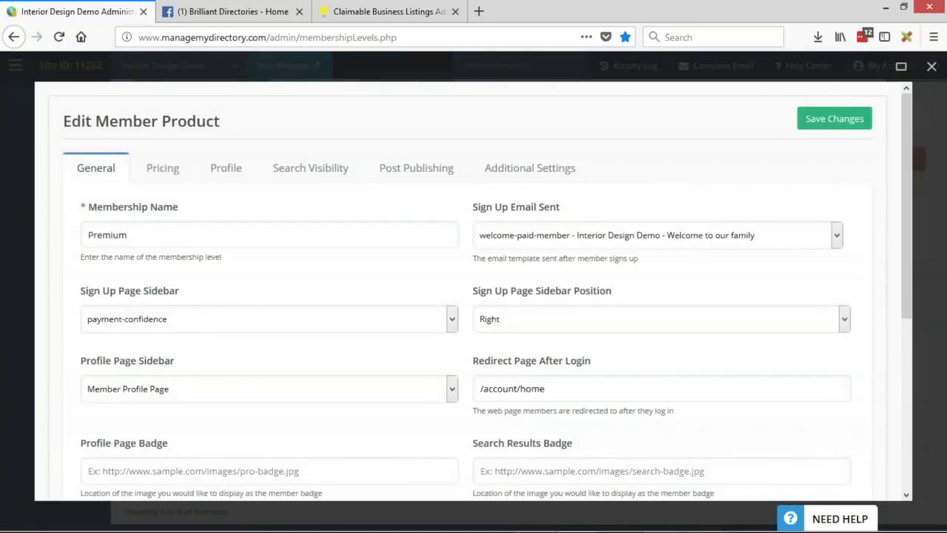
pyautogui.click(163, 168)
pyautogui.click(186, 235)
pyautogui.click(116, 292)
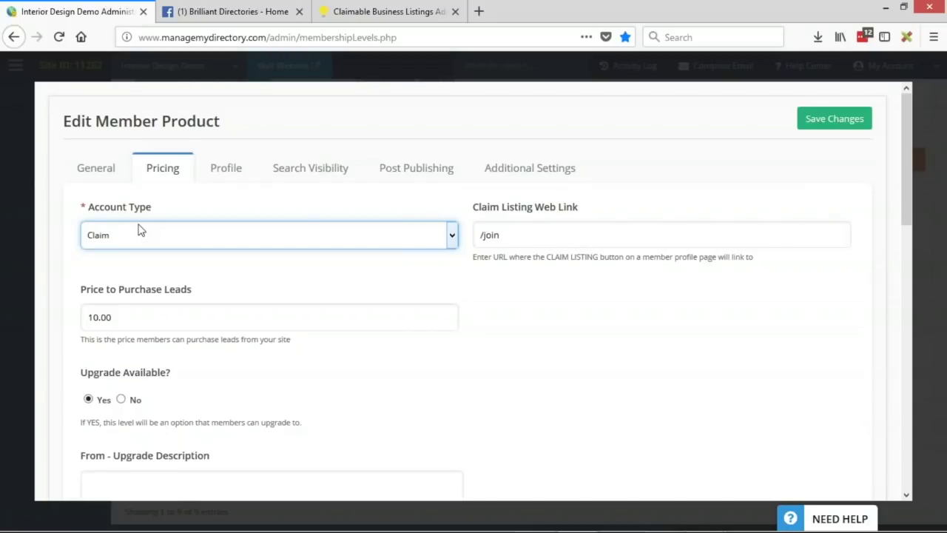
pyautogui.click(162, 233)
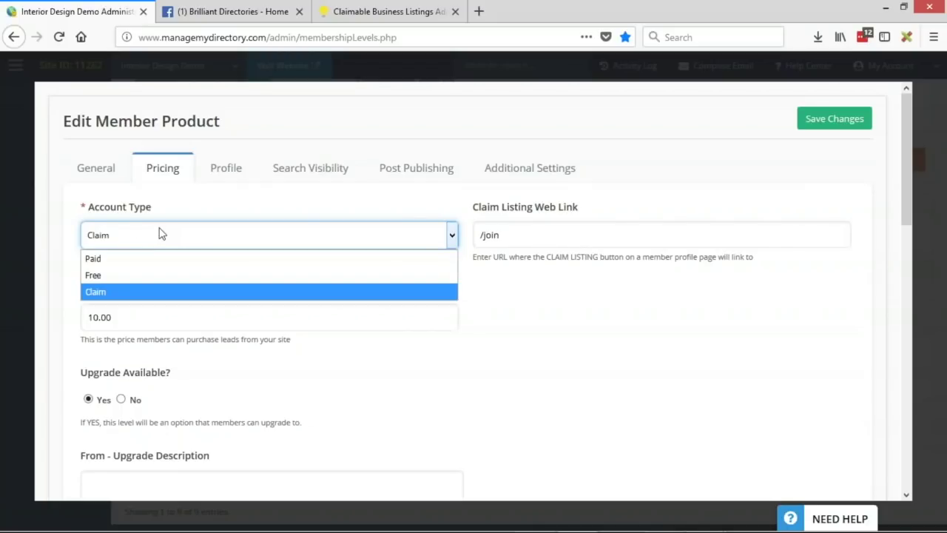
pyautogui.click(123, 261)
pyautogui.scroll(-3, 295, 246)
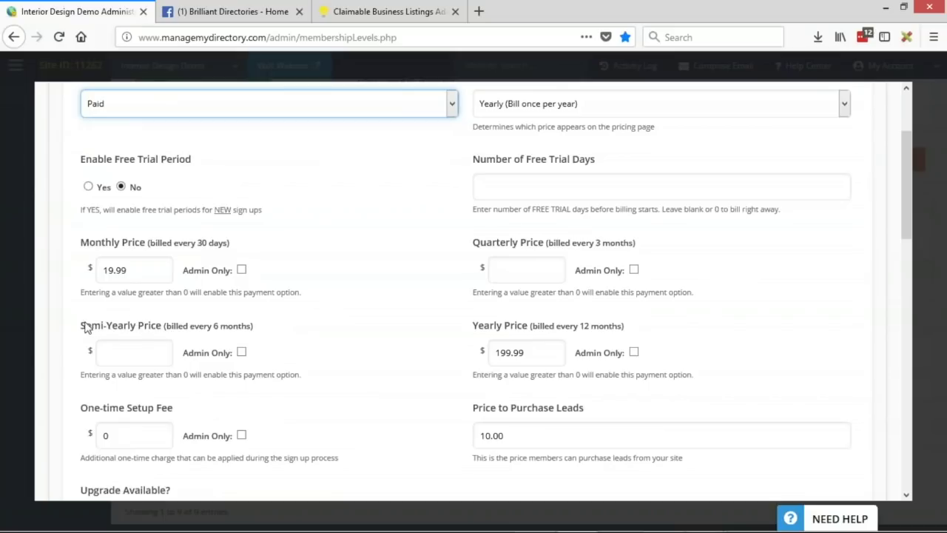
pyautogui.moveTo(79, 251); pyautogui.dragTo(147, 246)
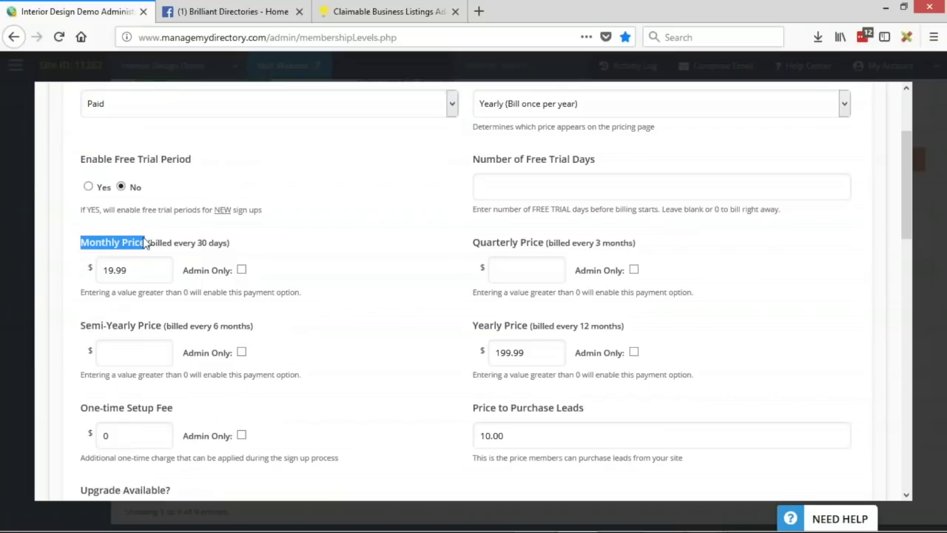
pyautogui.click(477, 331)
pyautogui.moveTo(477, 330); pyautogui.dragTo(551, 330)
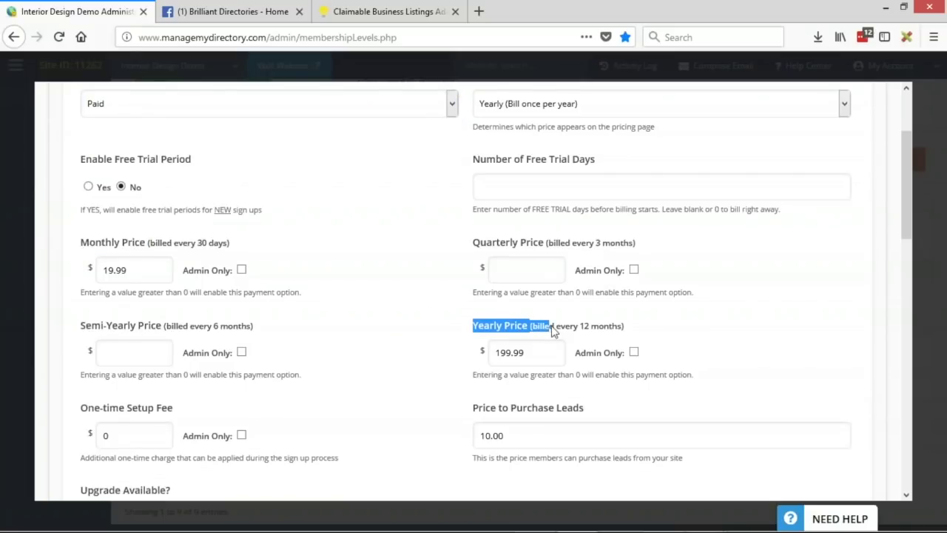
# Step: Try the Free account type, then set it back to Claim with link /join and save
pyautogui.scroll(3, 475, 338)
pyautogui.click(105, 241)
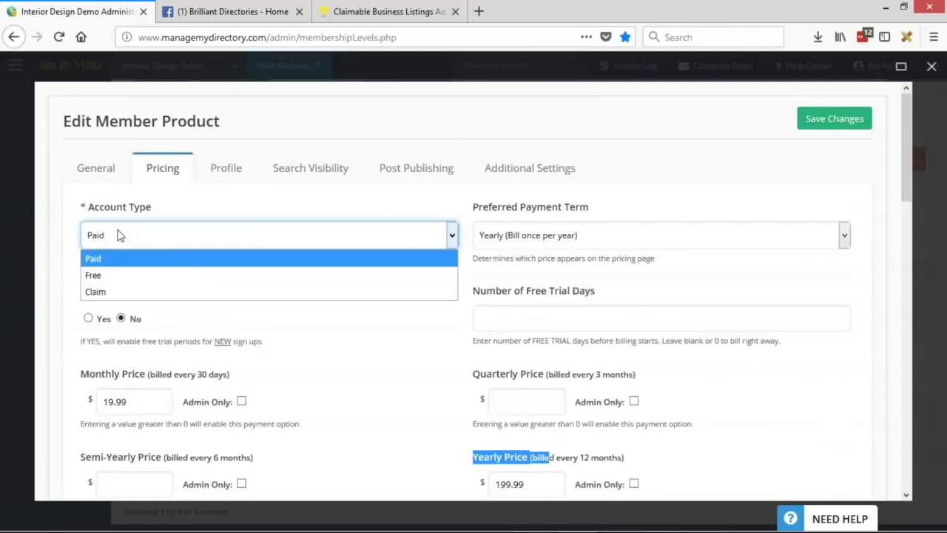
pyautogui.click(111, 272)
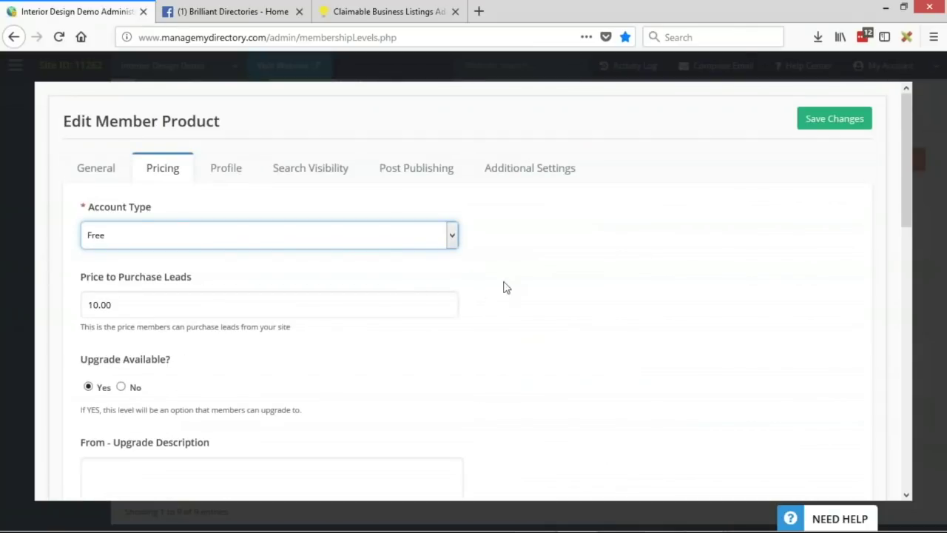
pyautogui.scroll(-2, 503, 286)
pyautogui.scroll(2, 411, 349)
pyautogui.click(154, 236)
pyautogui.click(167, 296)
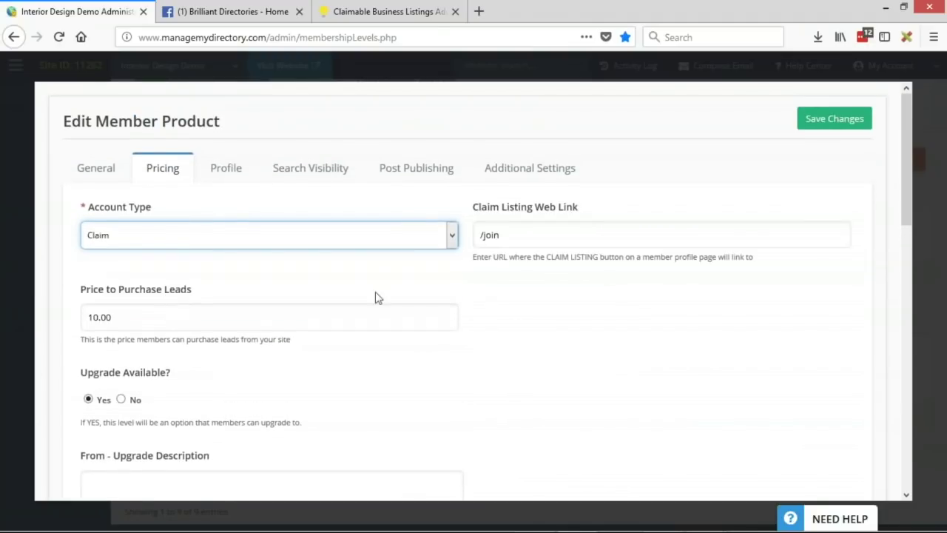
pyautogui.moveTo(473, 209); pyautogui.dragTo(594, 212)
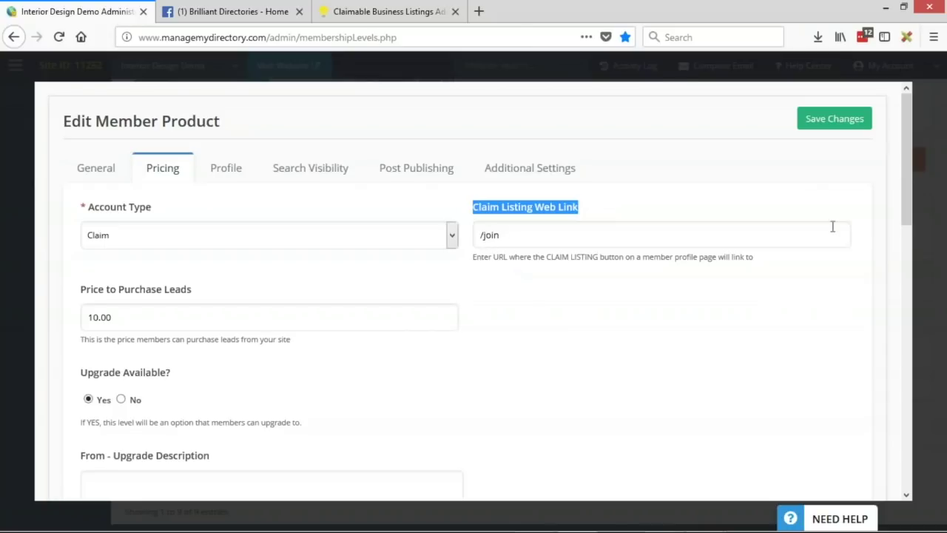
pyautogui.click(841, 120)
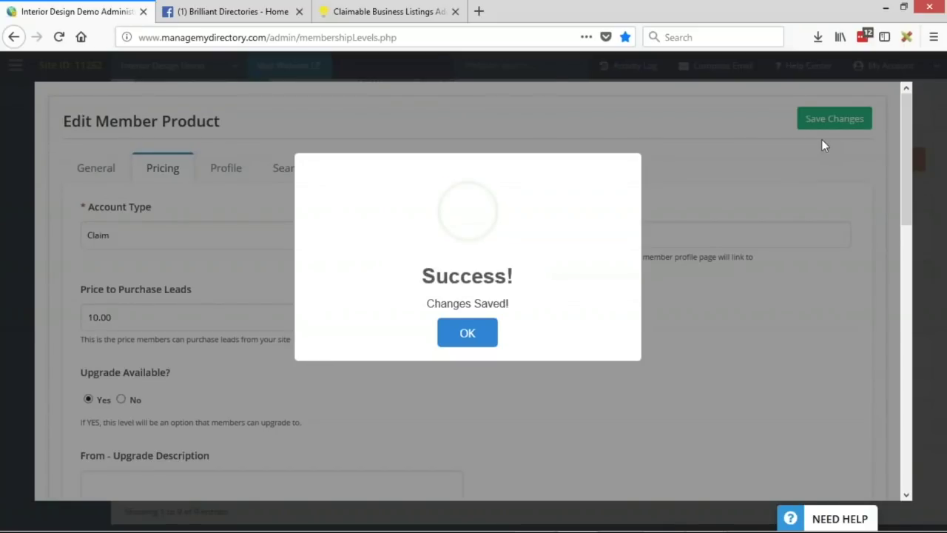
pyautogui.click(453, 338)
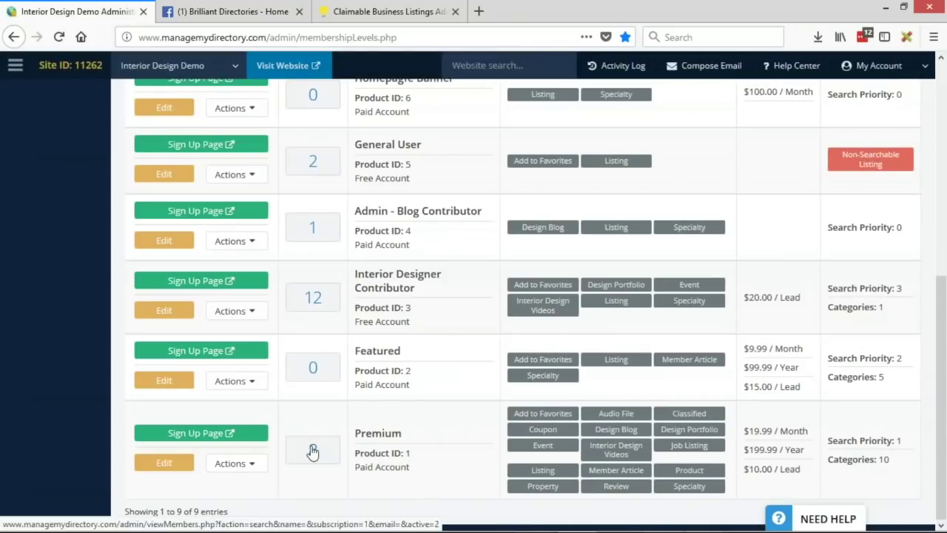
# Step: Open the Premium members in a new tab and view Gothic Furniture UK's live profile
pyautogui.middleClick(313, 449)
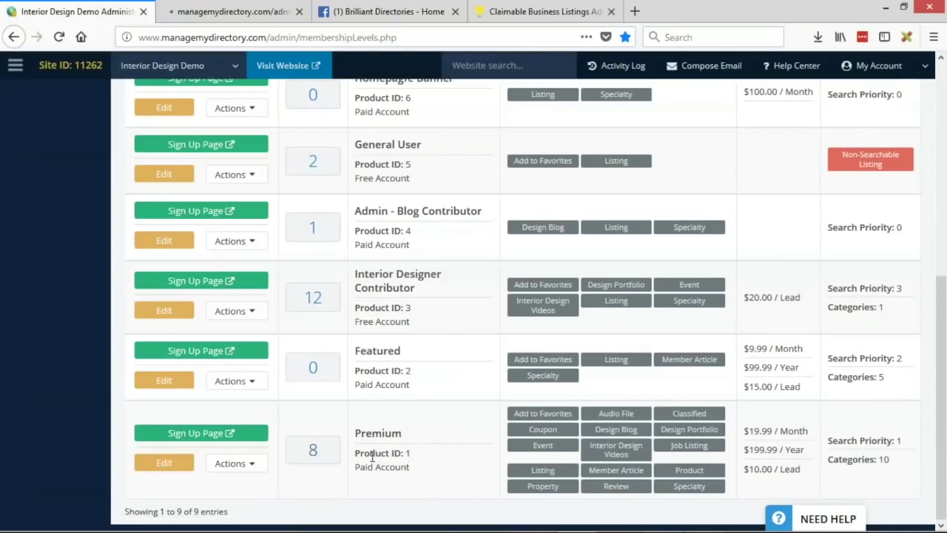
pyautogui.click(245, 17)
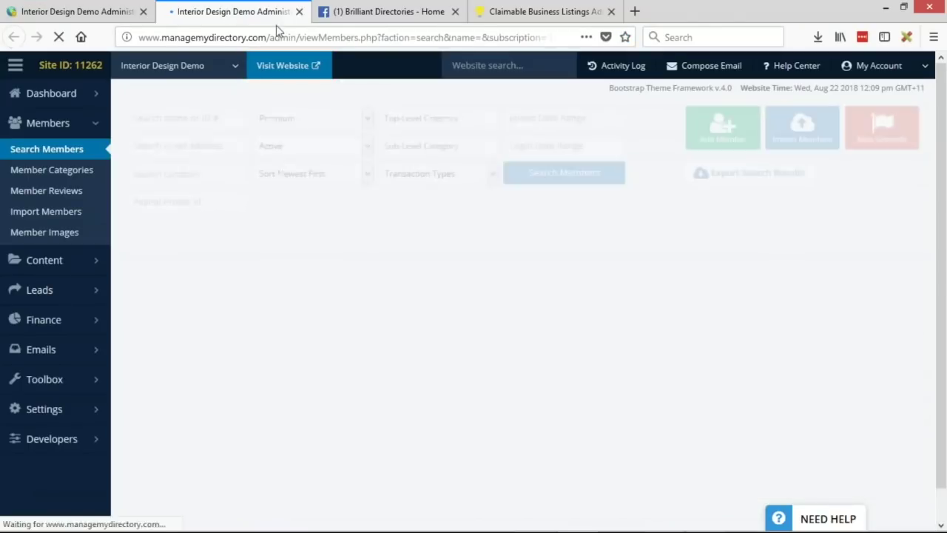
pyautogui.scroll(-3, 411, 157)
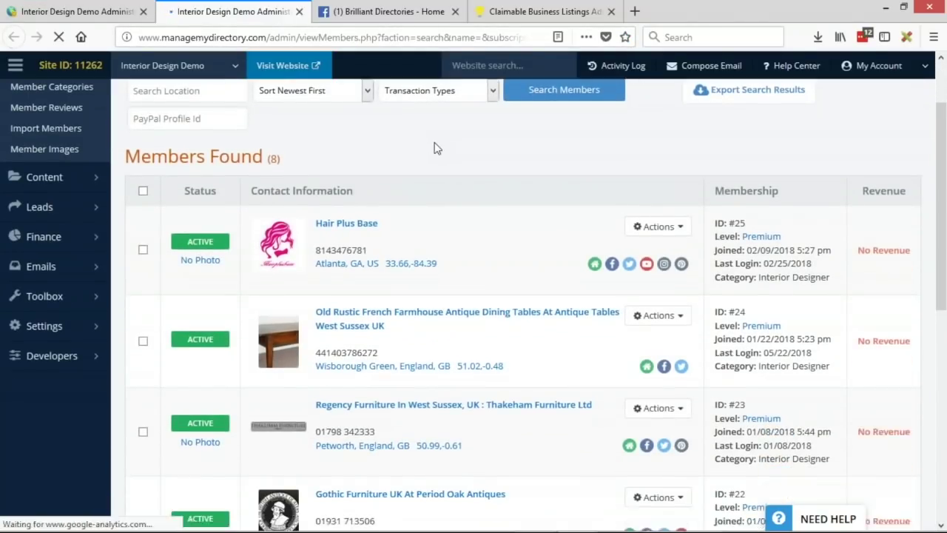
pyautogui.scroll(-2, 419, 151)
pyautogui.click(657, 382)
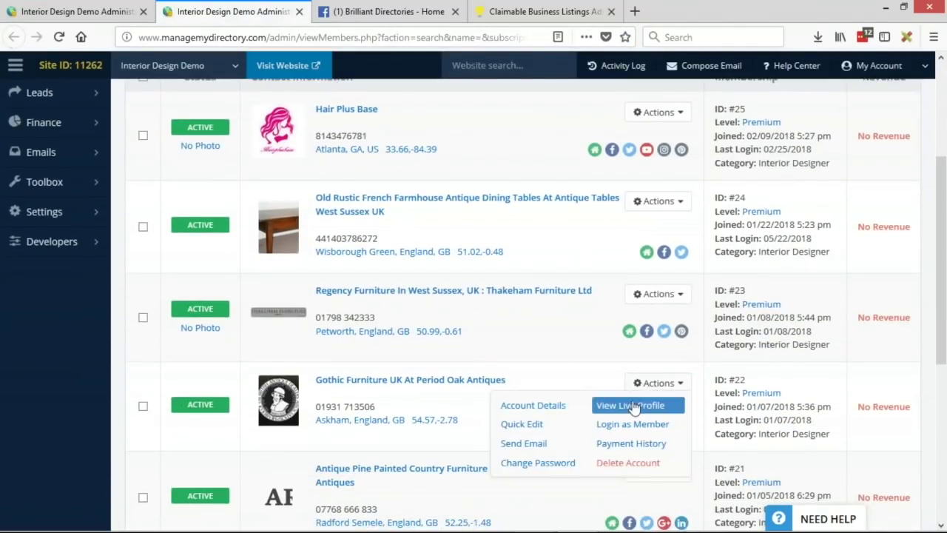
pyautogui.click(631, 405)
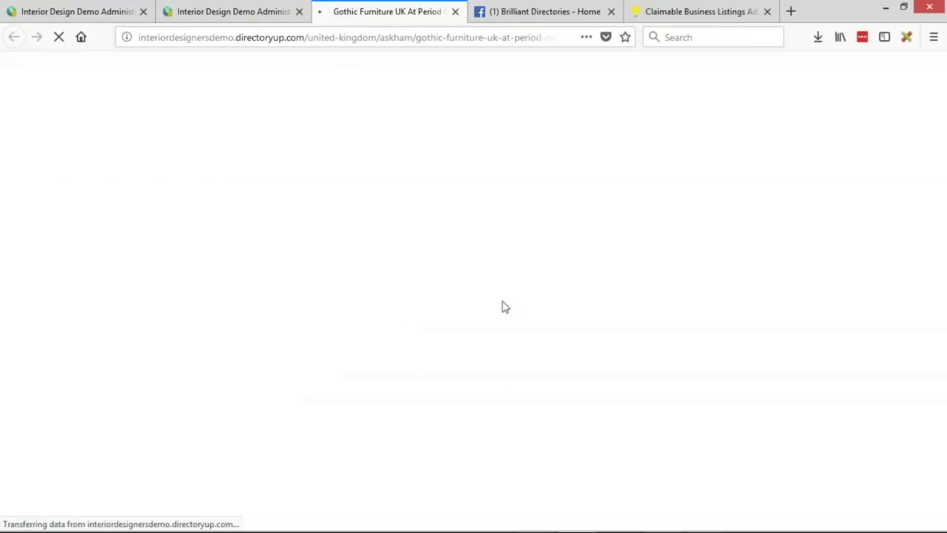
# Step: Highlight the listing's 'Claim this listing' prompt text
pyautogui.scroll(-3, 492, 134)
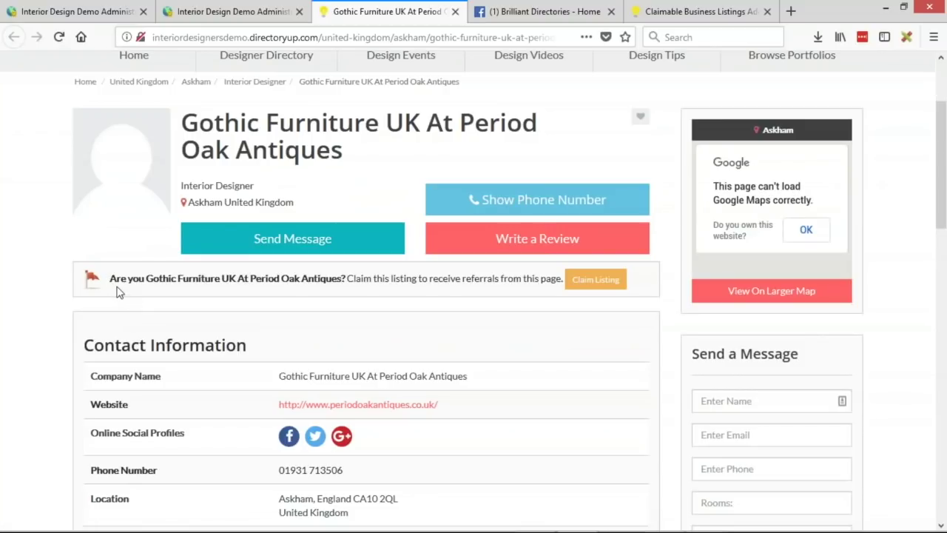
pyautogui.moveTo(111, 279); pyautogui.dragTo(436, 277)
pyautogui.click(448, 278)
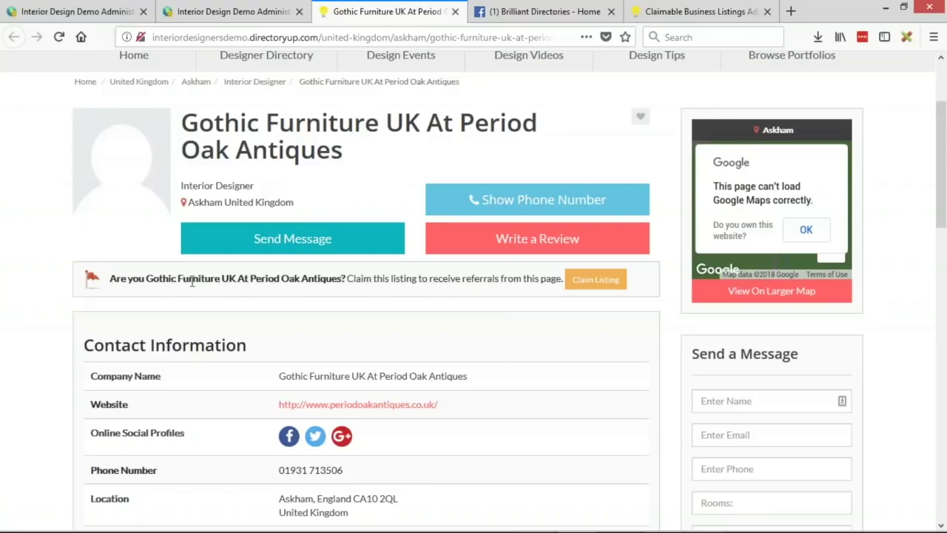
pyautogui.moveTo(347, 278); pyautogui.dragTo(444, 278)
pyautogui.moveTo(488, 278); pyautogui.dragTo(482, 278)
pyautogui.scroll(1, 457, 309)
pyautogui.click(479, 339)
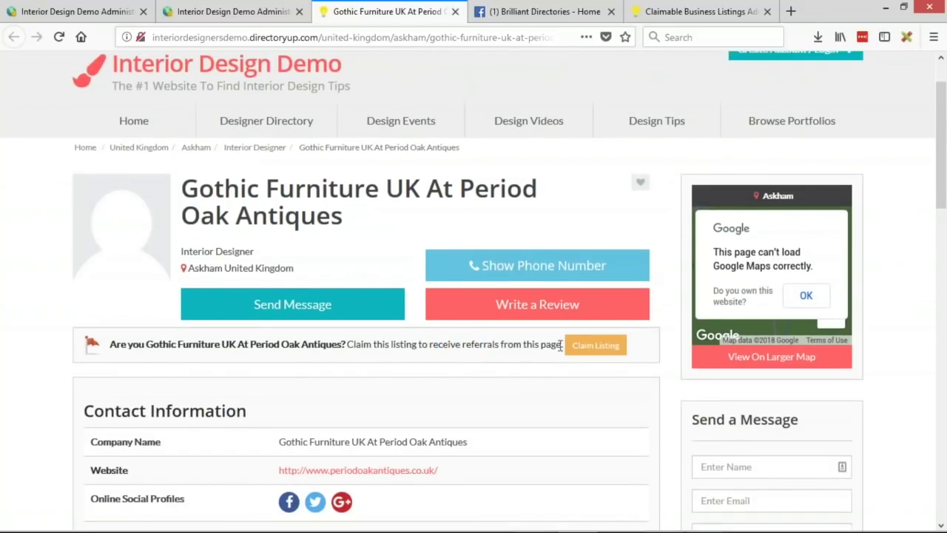
# Step: Follow the claim link to /join, then select the Contact Us page's /about/contact path and return to admin
pyautogui.click(600, 345)
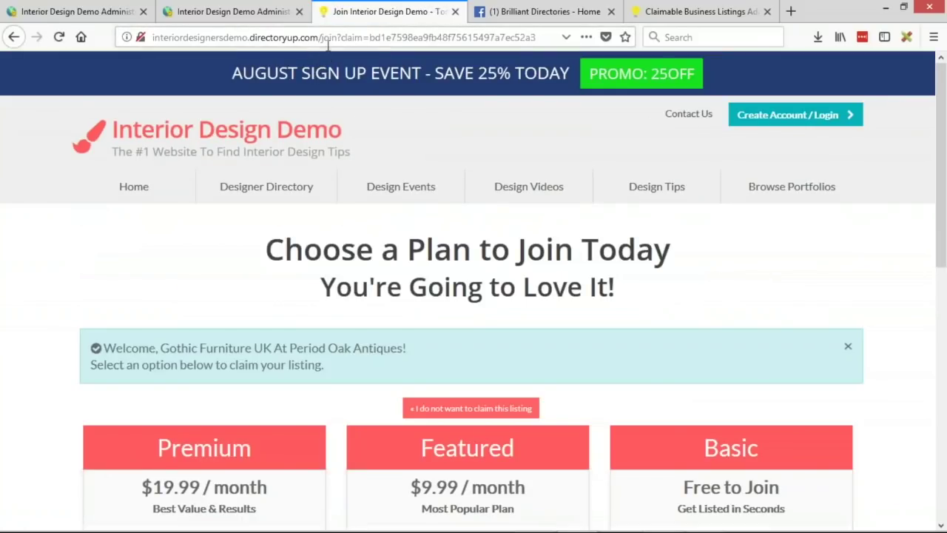
pyautogui.moveTo(319, 38); pyautogui.dragTo(338, 38)
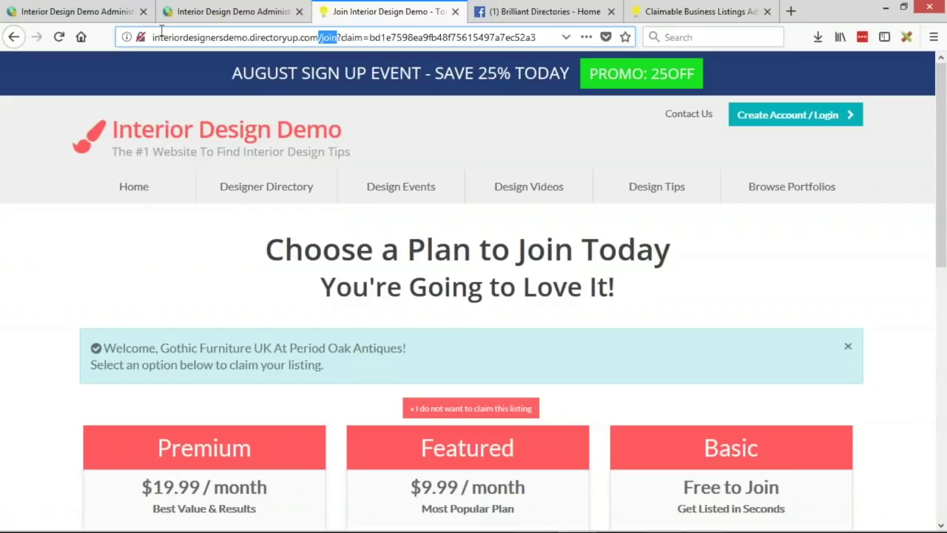
pyautogui.click(675, 116)
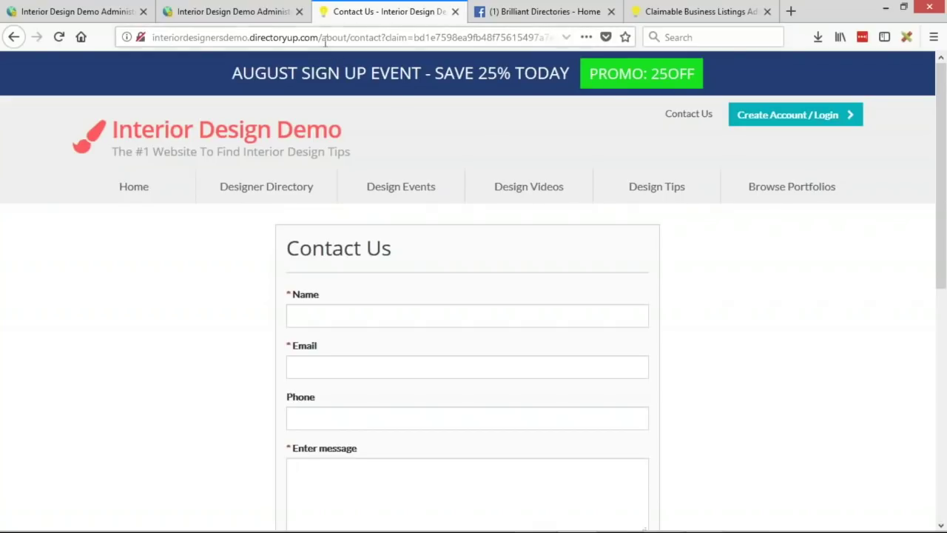
pyautogui.moveTo(318, 37); pyautogui.dragTo(382, 39)
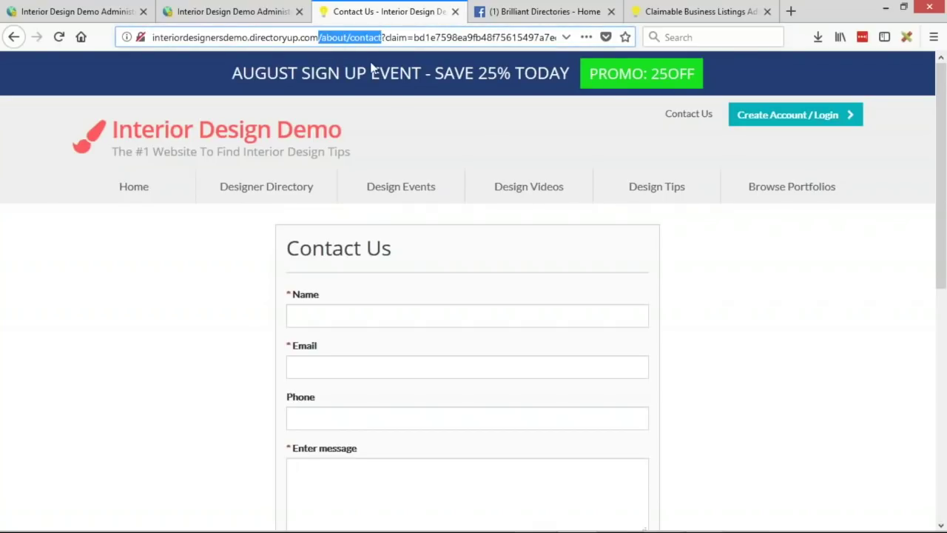
pyautogui.click(87, 13)
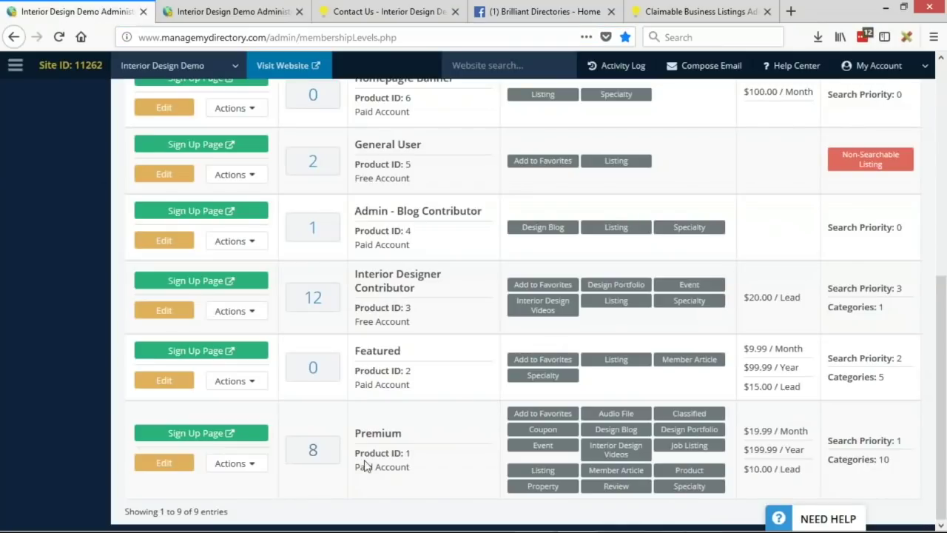
# Step: Change the Premium product's Claim Listing Web Link to /about/contact and save it
pyautogui.click(164, 464)
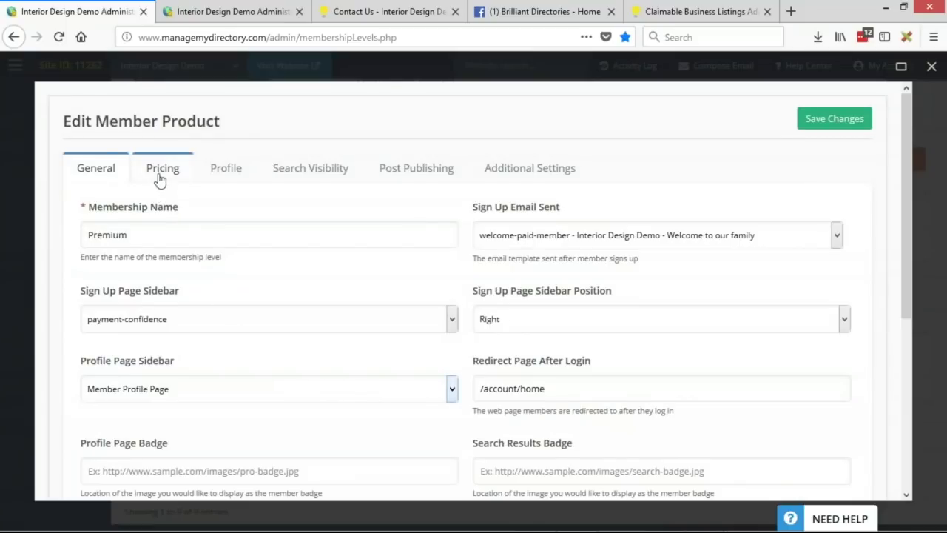
pyautogui.click(162, 167)
pyautogui.tripleClick(490, 235)
pyautogui.write('/about/contact')
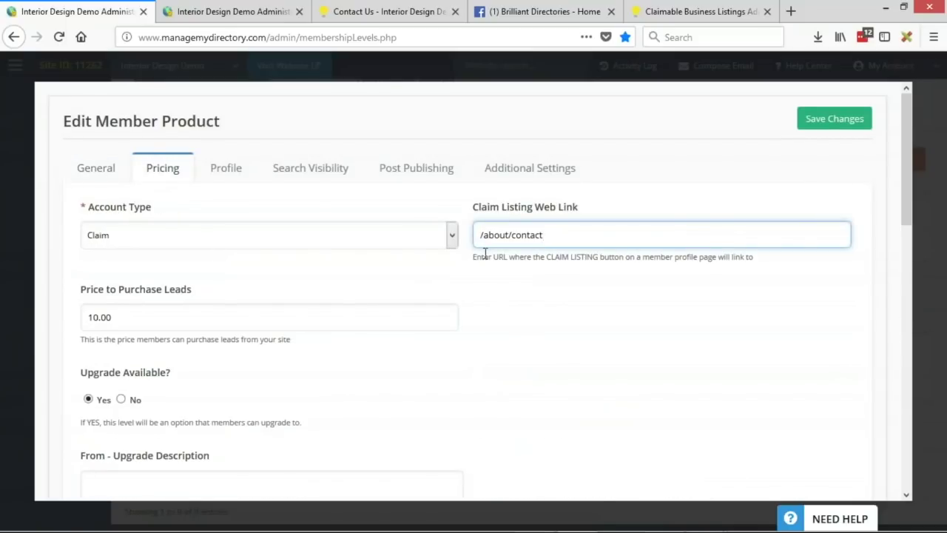
pyautogui.click(850, 121)
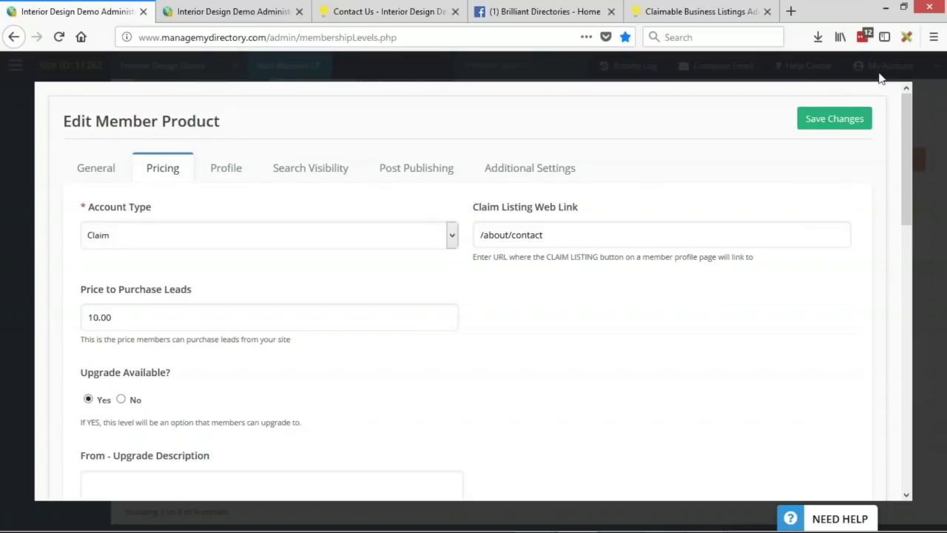
# Step: Go back to the Premium members list and open the Gothic Furniture member's actions
pyautogui.click(384, 11)
pyautogui.click(226, 11)
pyautogui.click(657, 383)
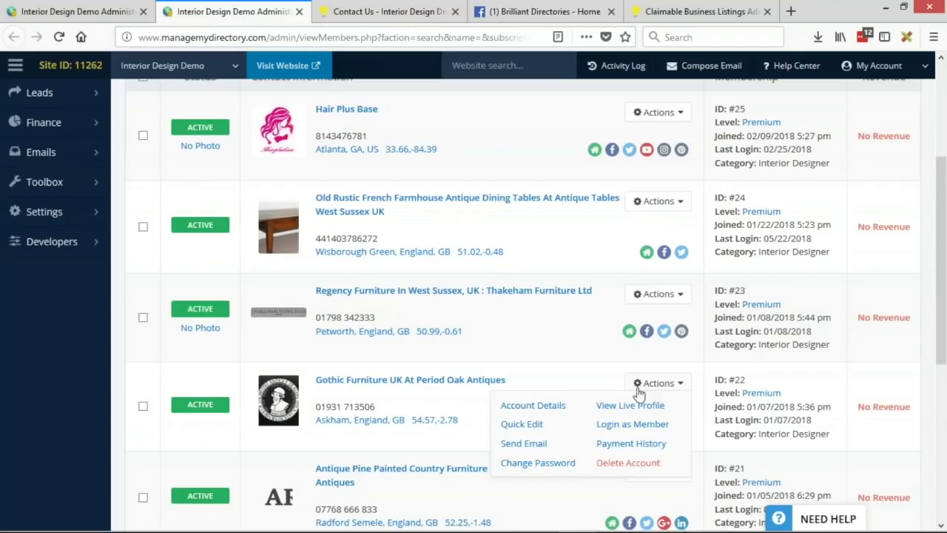
# Step: View Gothic Furniture's live profile, follow its claim link to /about/contact, and go back
pyautogui.click(628, 404)
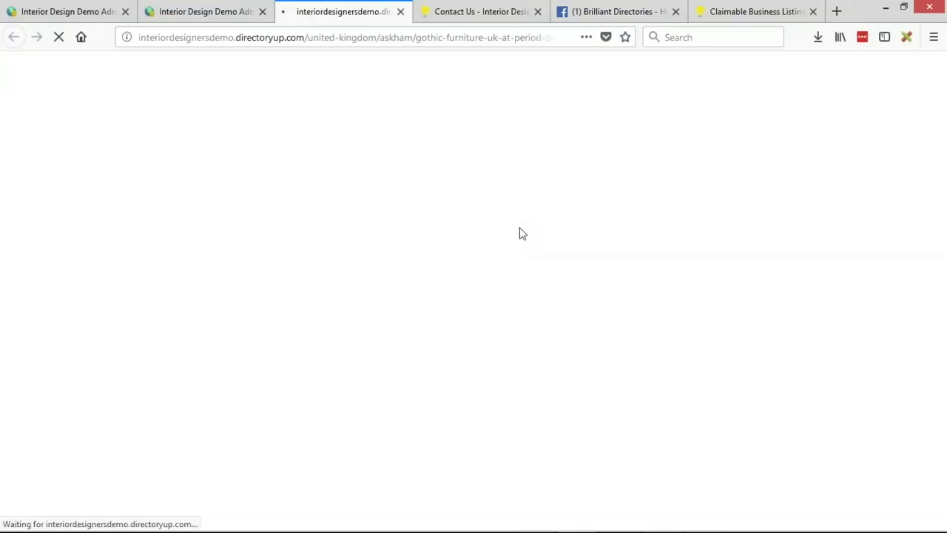
pyautogui.scroll(-5, 503, 164)
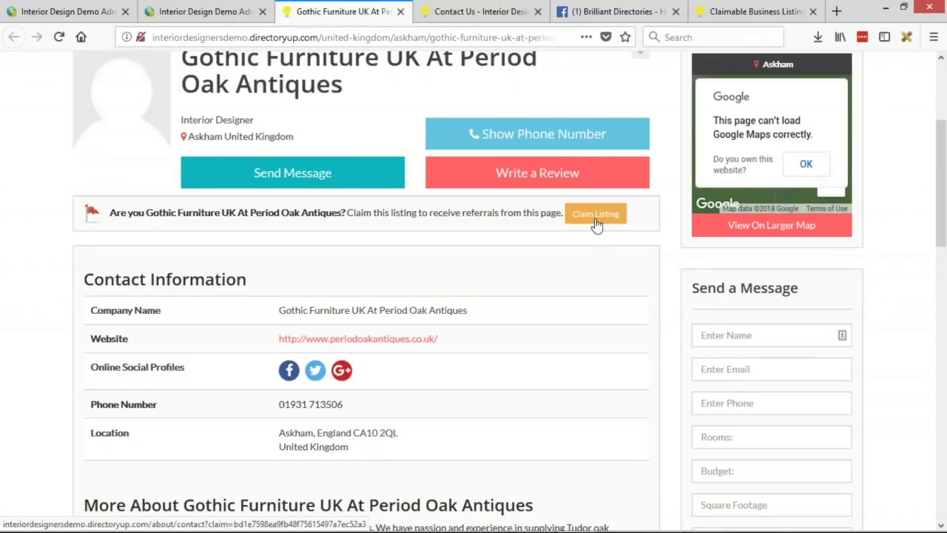
pyautogui.click(596, 222)
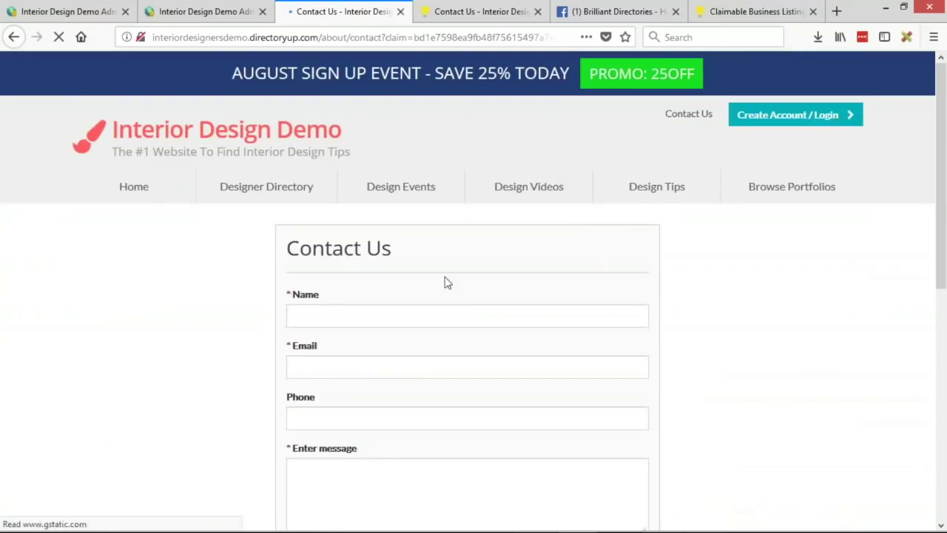
pyautogui.moveTo(318, 36); pyautogui.dragTo(567, 22)
pyautogui.click(414, 37)
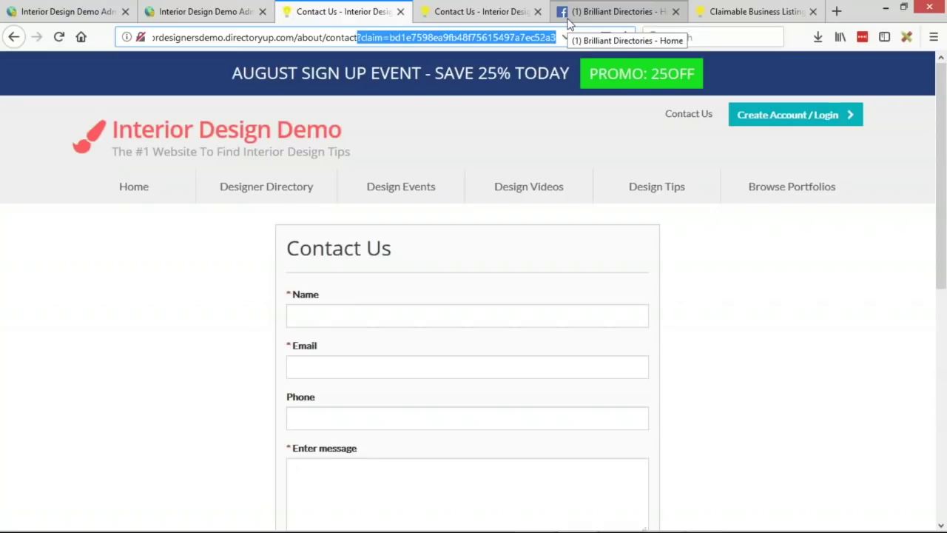
pyautogui.click(932, 68)
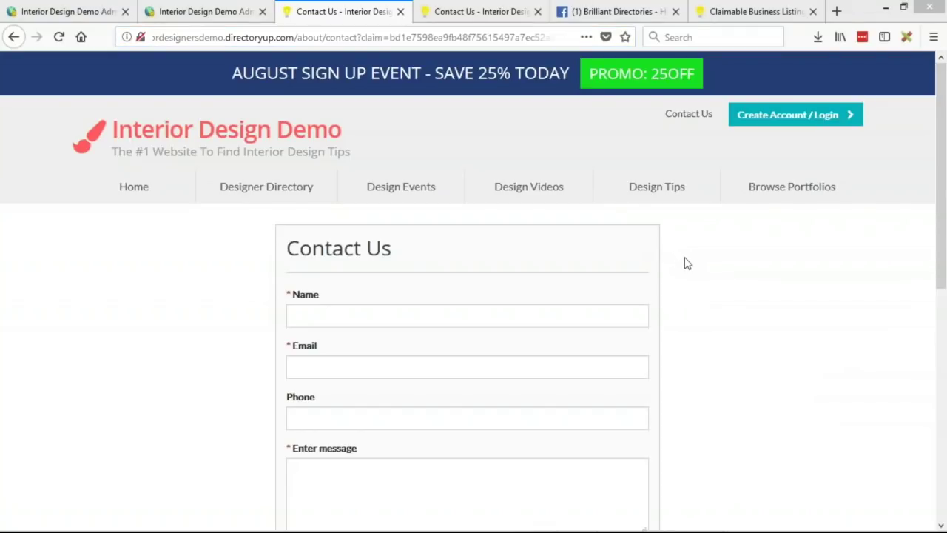
pyautogui.click(13, 39)
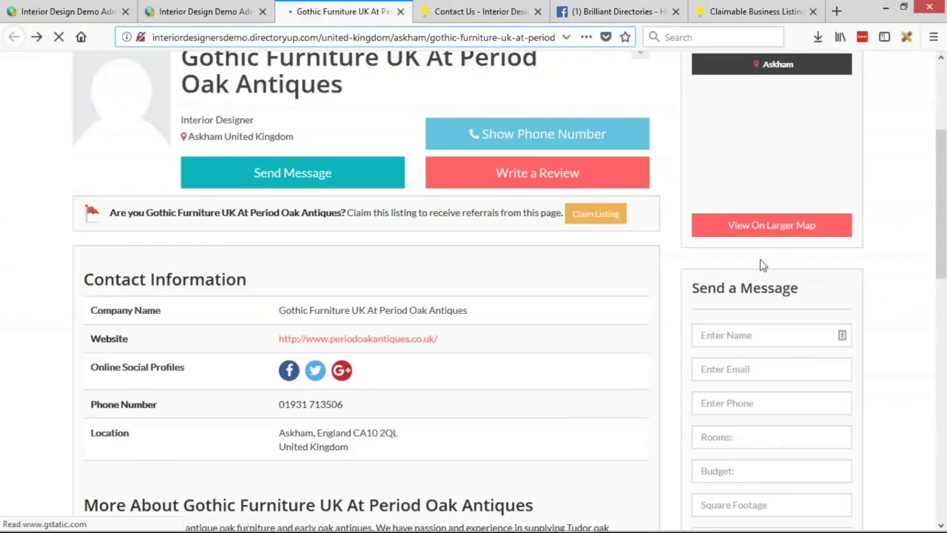
# Step: Close the Edit Member Product modal and scroll through the Manage Products list
pyautogui.click(56, 14)
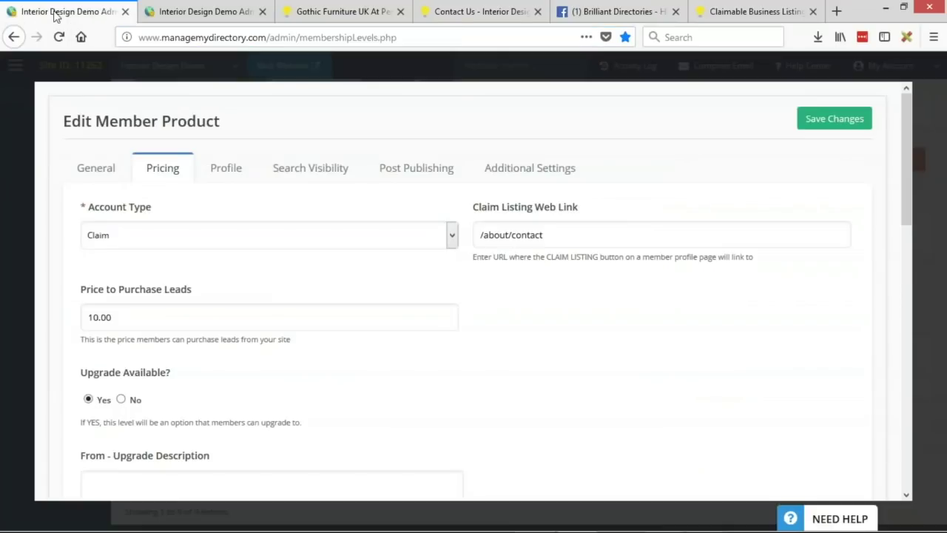
pyautogui.click(12, 69)
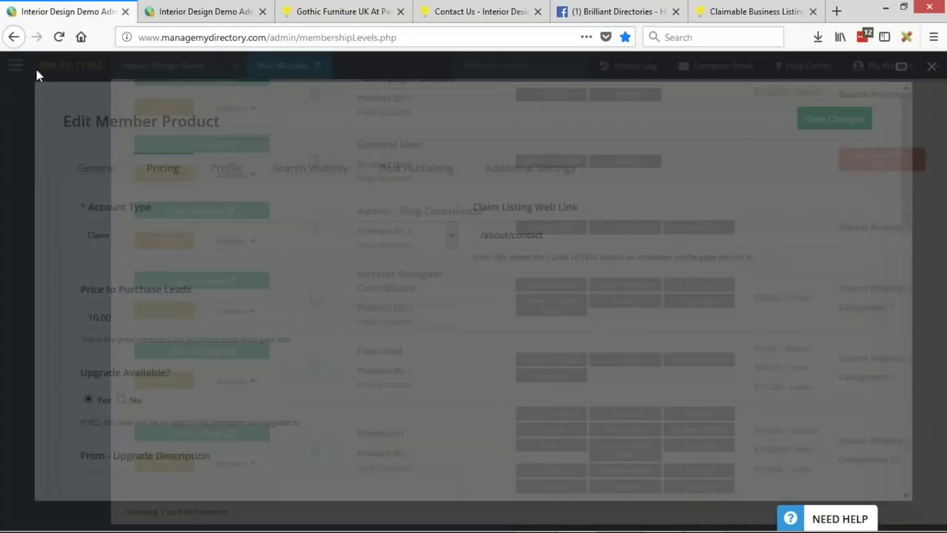
pyautogui.scroll(5, 466, 326)
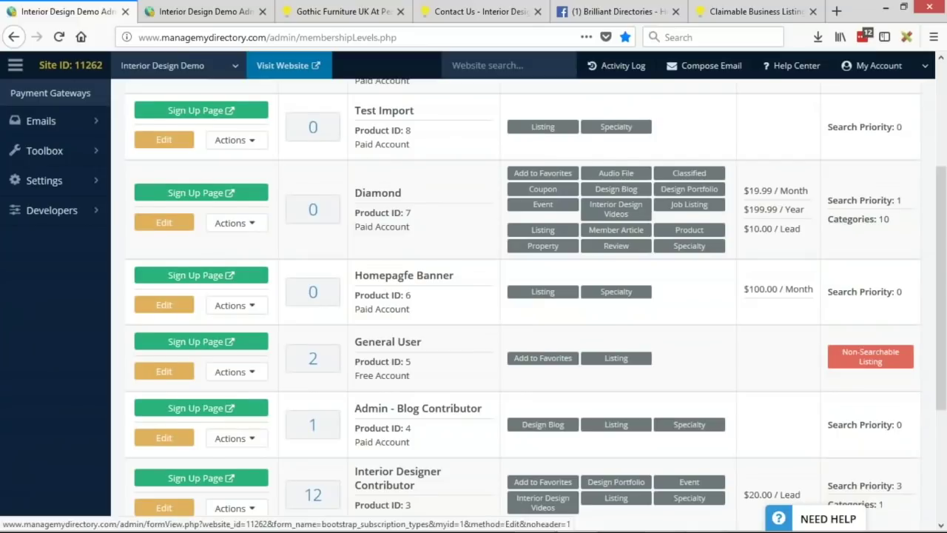
pyautogui.scroll(3, 471, 310)
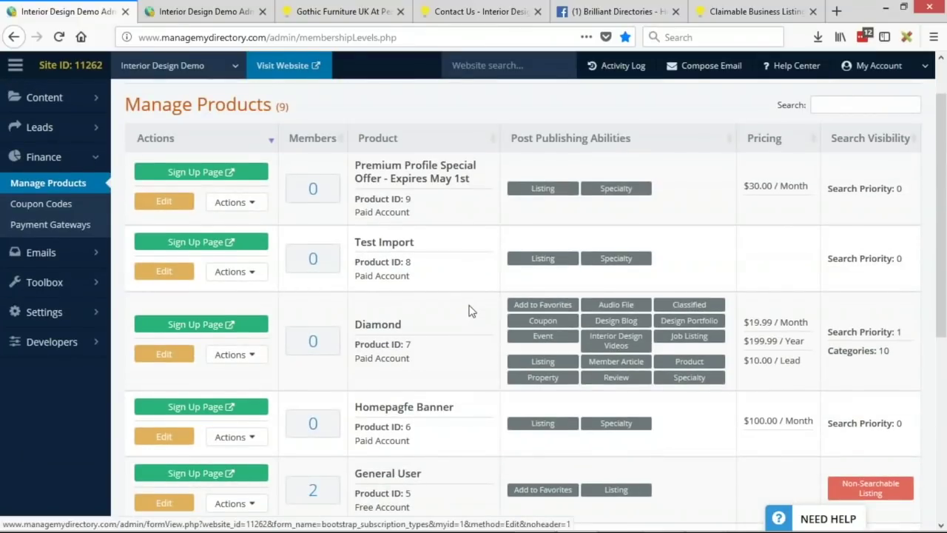
pyautogui.scroll(-4, 471, 311)
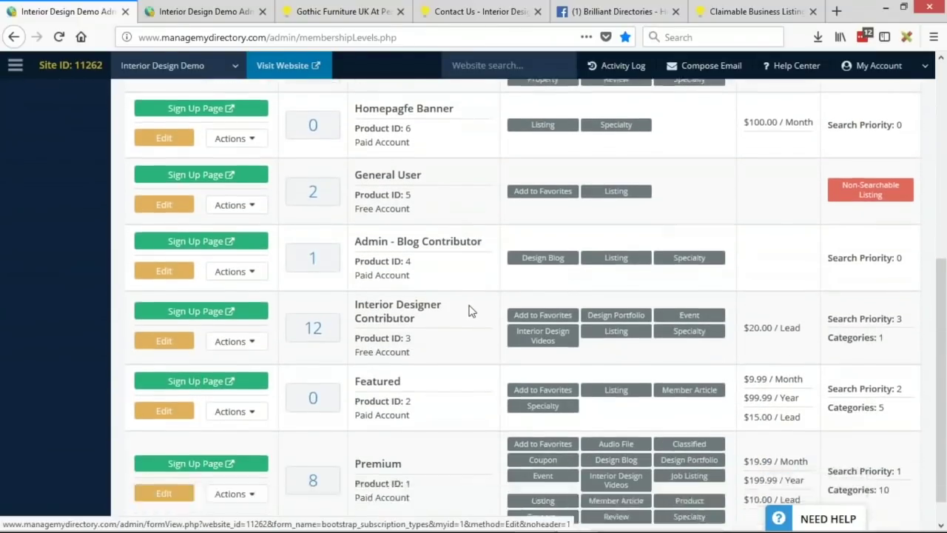
pyautogui.scroll(-1, 468, 310)
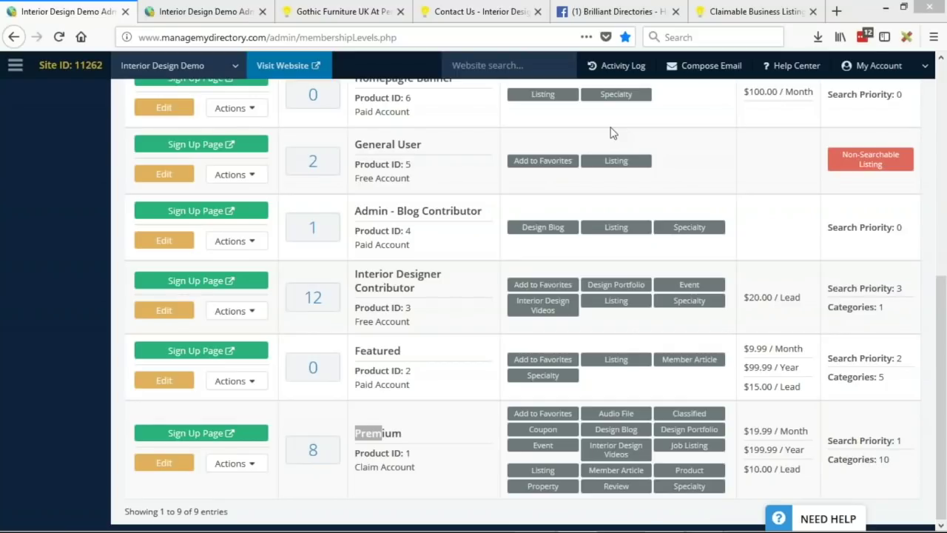
# Step: Highlight Premium with its Claim Account type, then the Featured product
pyautogui.click(360, 435)
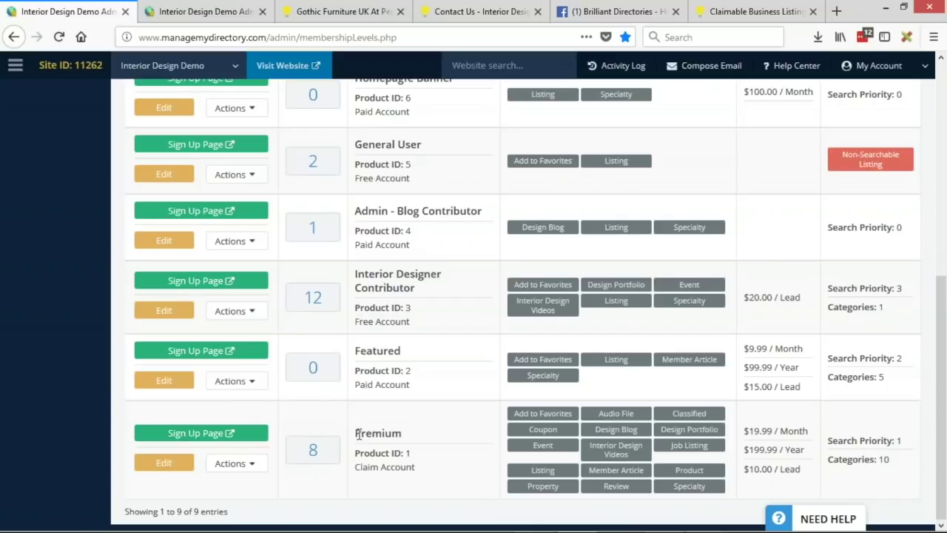
pyautogui.doubleClick(358, 435)
pyautogui.moveTo(355, 467); pyautogui.dragTo(424, 474)
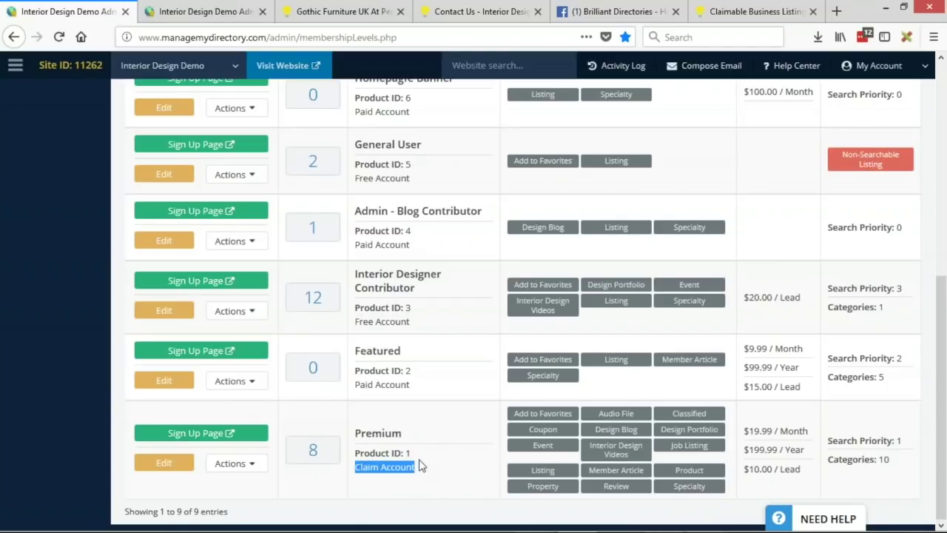
pyautogui.moveTo(356, 351); pyautogui.dragTo(427, 360)
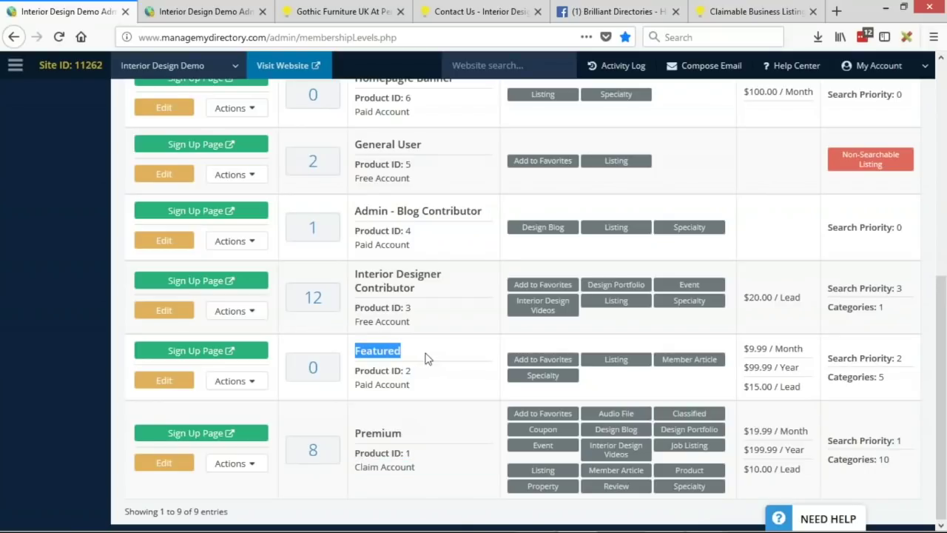
pyautogui.click(388, 350)
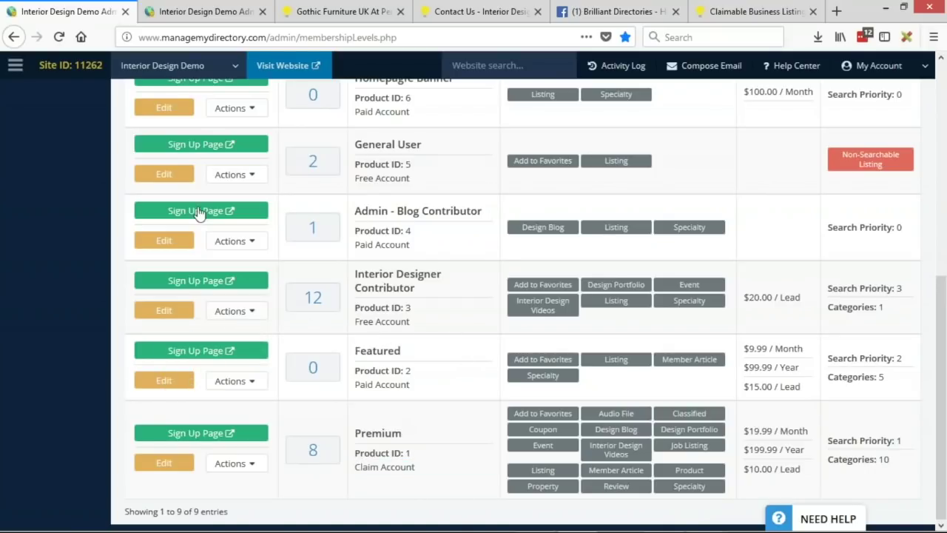
# Step: Copy Featured's Sign Up Page link and paste it into Notepad
pyautogui.rightClick(202, 358)
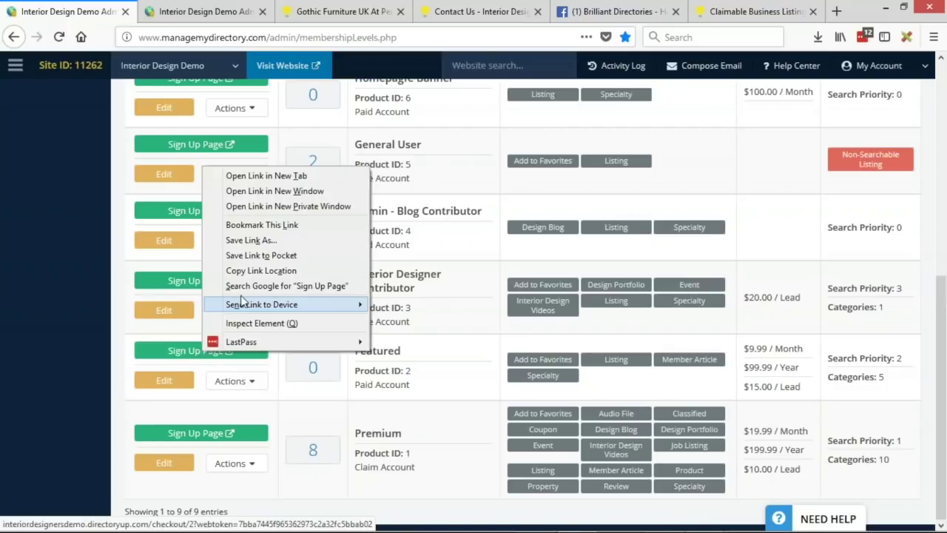
pyautogui.click(255, 271)
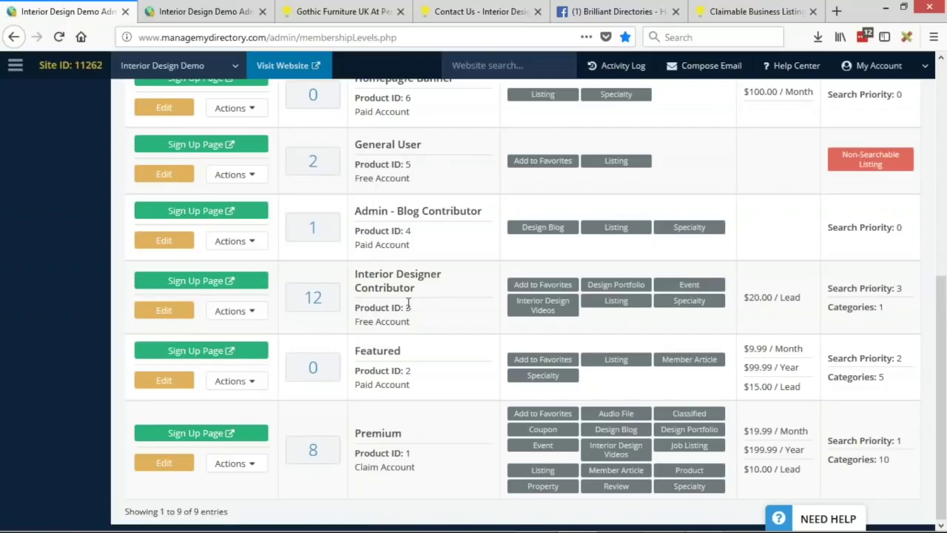
pyautogui.hotkey('alt', 'Tab')
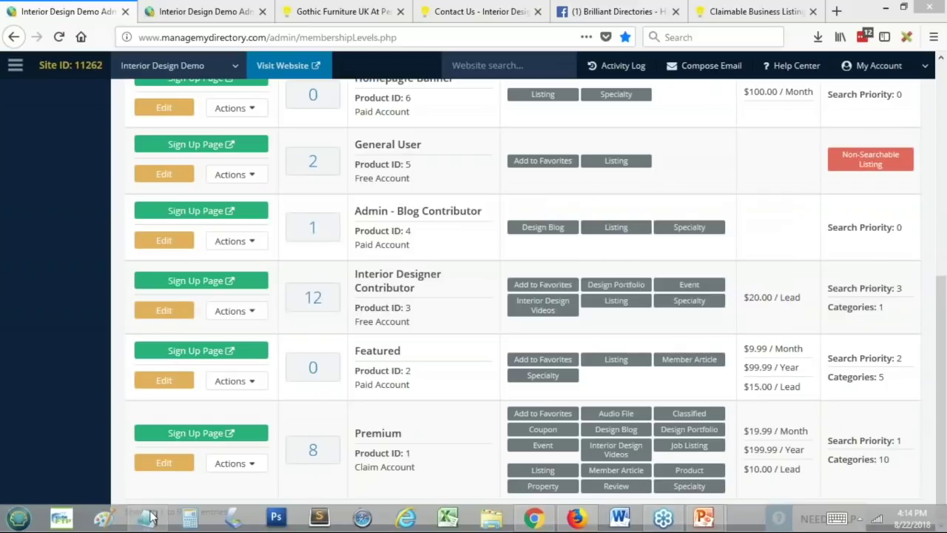
pyautogui.click(148, 517)
pyautogui.hotkey('ctrl', 'v')
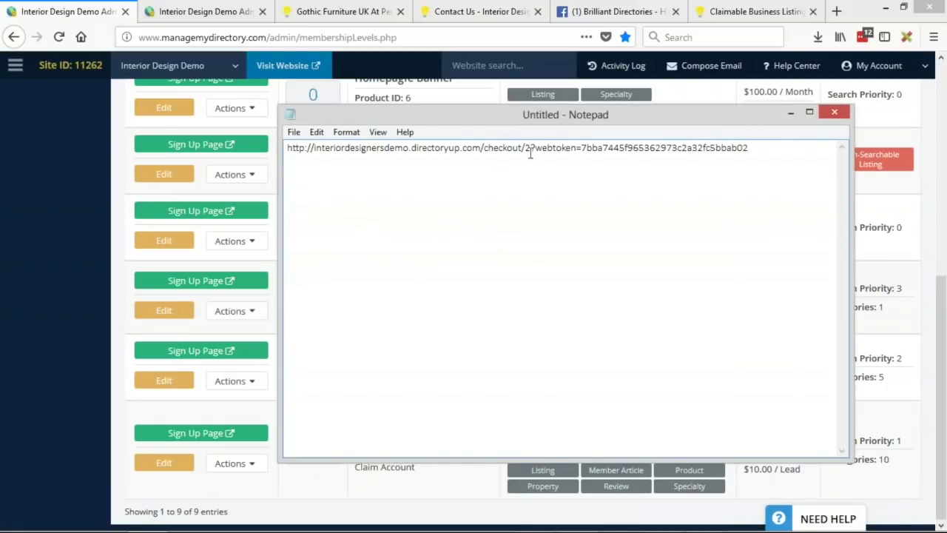
# Step: Delete the token and domain so only /checkout/2 remains, then return to the browser
pyautogui.moveTo(529, 148); pyautogui.dragTo(803, 141)
pyautogui.press('BackSpace')
pyautogui.moveTo(483, 147); pyautogui.dragTo(346, 150)
pyautogui.press('BackSpace')
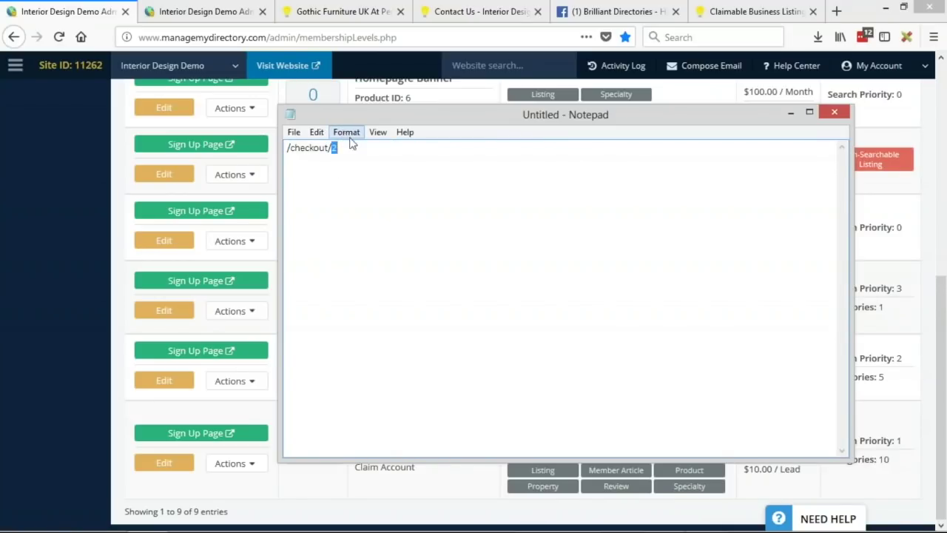
pyautogui.moveTo(343, 148); pyautogui.dragTo(272, 152)
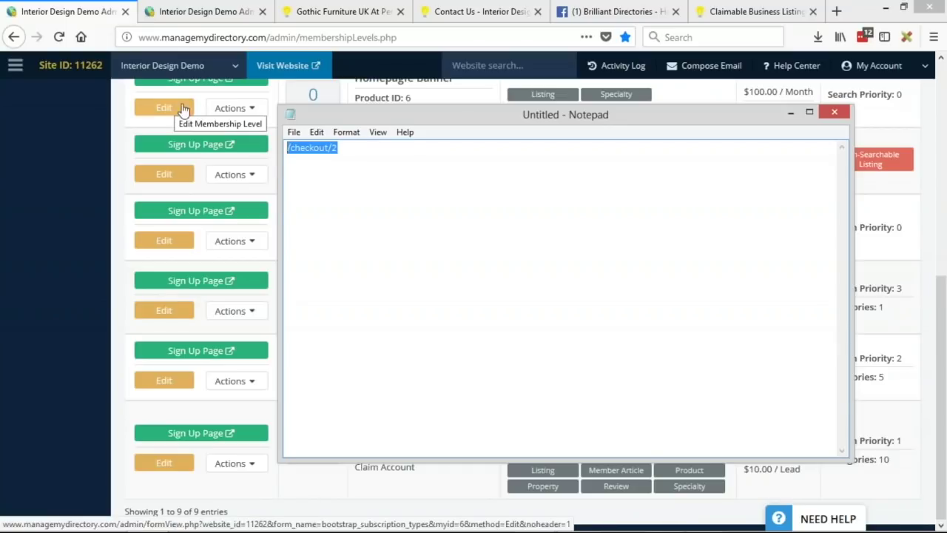
pyautogui.moveTo(342, 148); pyautogui.dragTo(285, 146)
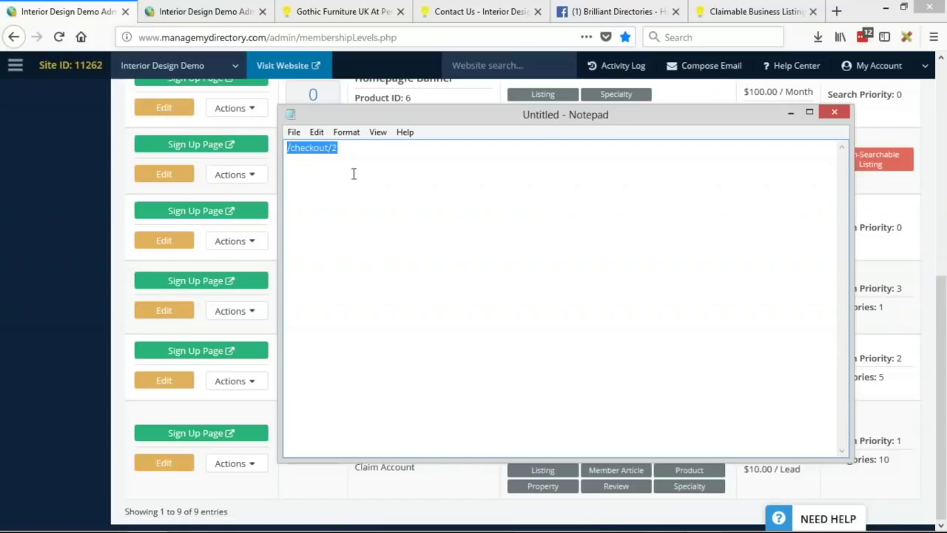
pyautogui.click(119, 326)
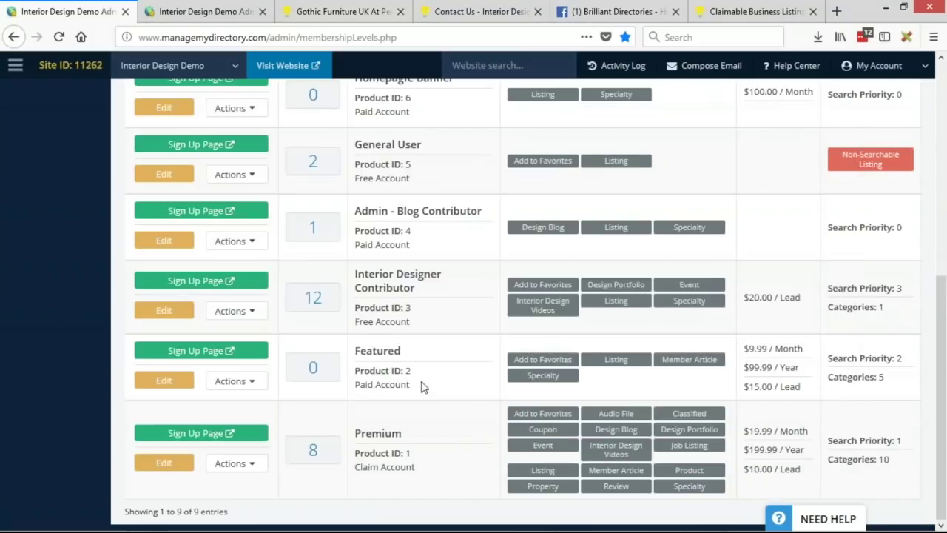
pyautogui.moveTo(401, 351); pyautogui.dragTo(353, 351)
# Step: Set member #22's Premium plan Claim Listing Web Link to /checkout/2, save, and revisit the Gothic Furniture listing
pyautogui.click(212, 9)
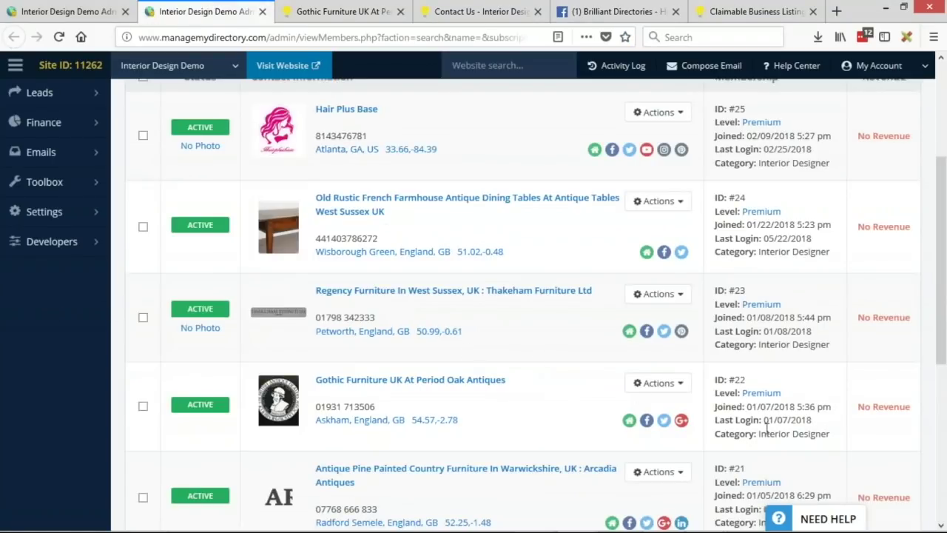
pyautogui.click(759, 392)
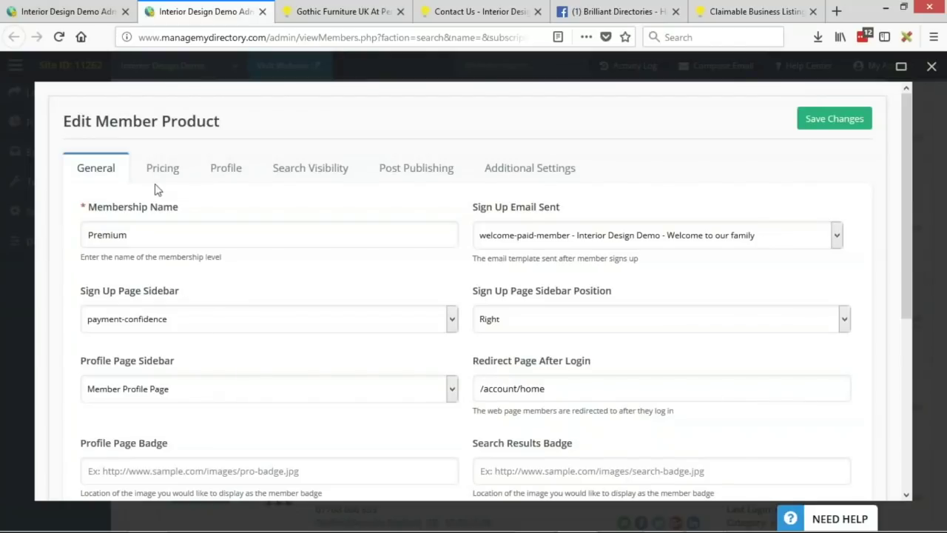
pyautogui.click(161, 172)
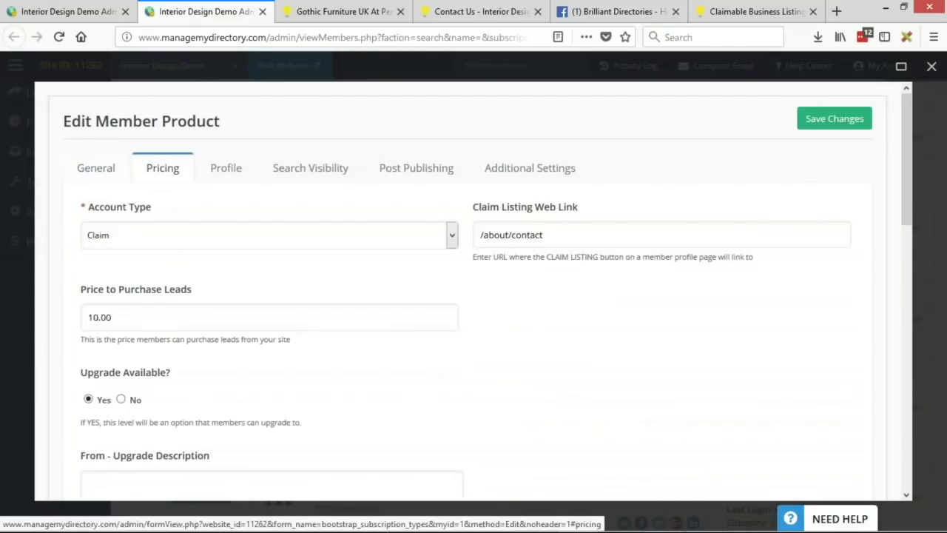
pyautogui.moveTo(562, 235); pyautogui.dragTo(440, 232)
pyautogui.write('/checkout/2')
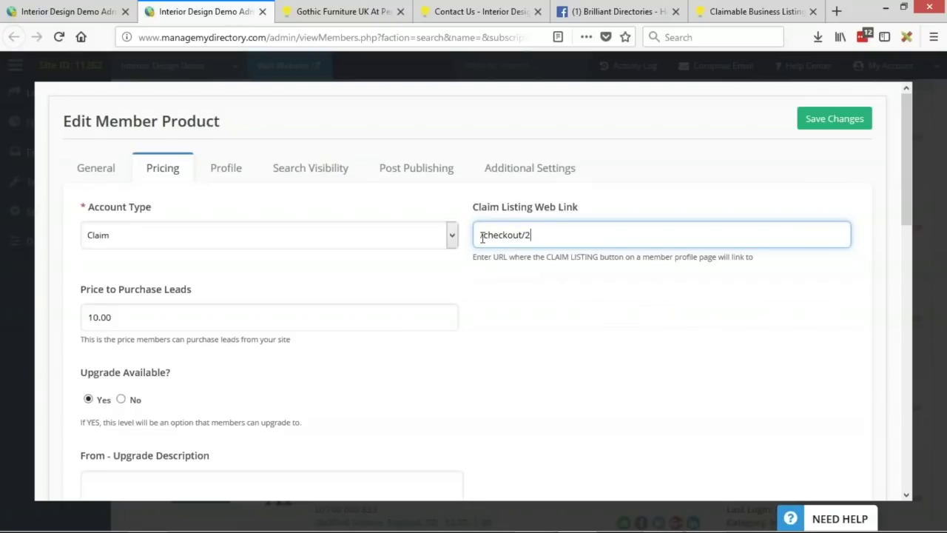
pyautogui.tripleClick(518, 235)
pyautogui.click(842, 119)
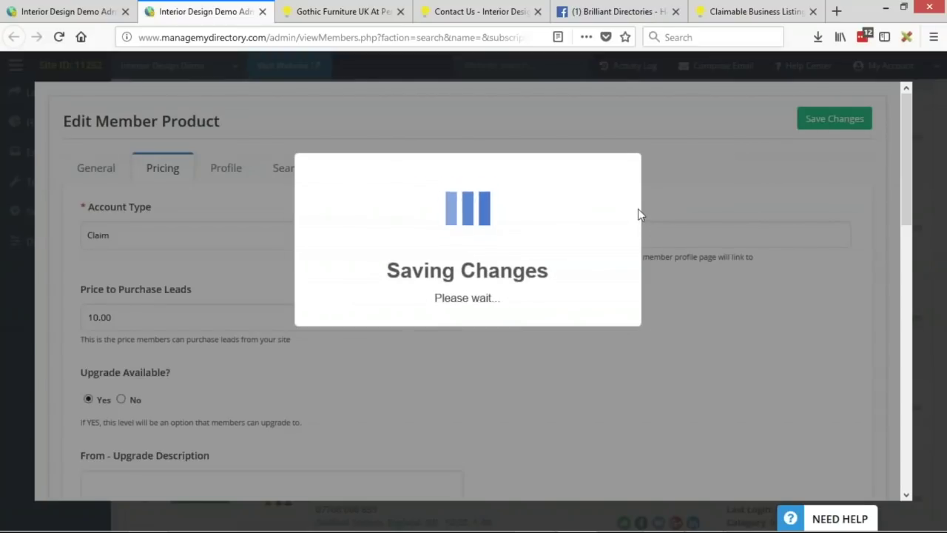
pyautogui.click(314, 12)
pyautogui.scroll(2, 499, 258)
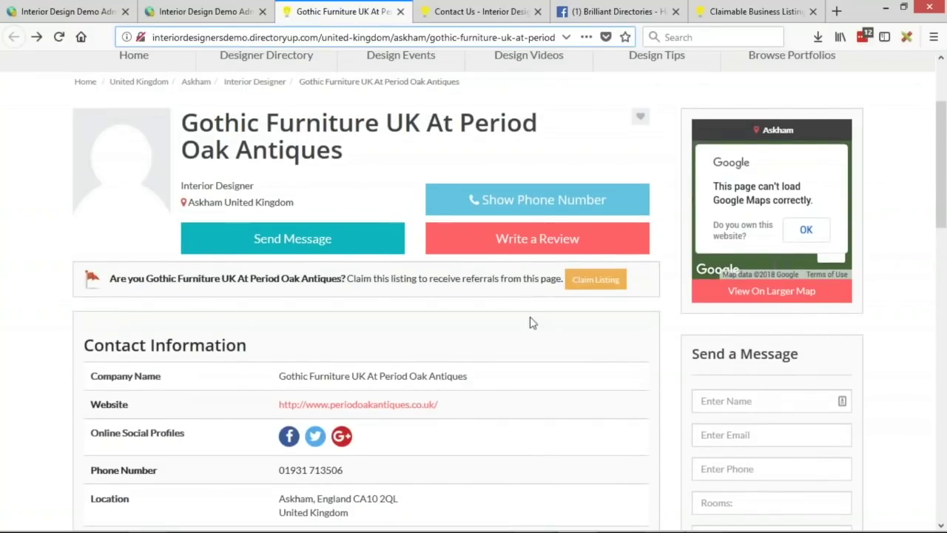
# Step: Reload the Gothic Furniture UK listing, claim it, and review the Featured Listing checkout
pyautogui.press('F5')
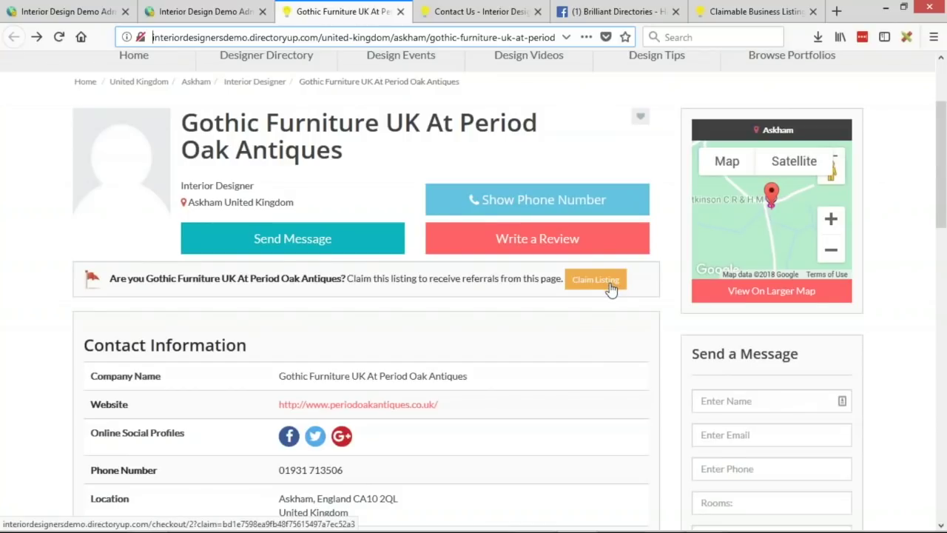
pyautogui.click(610, 288)
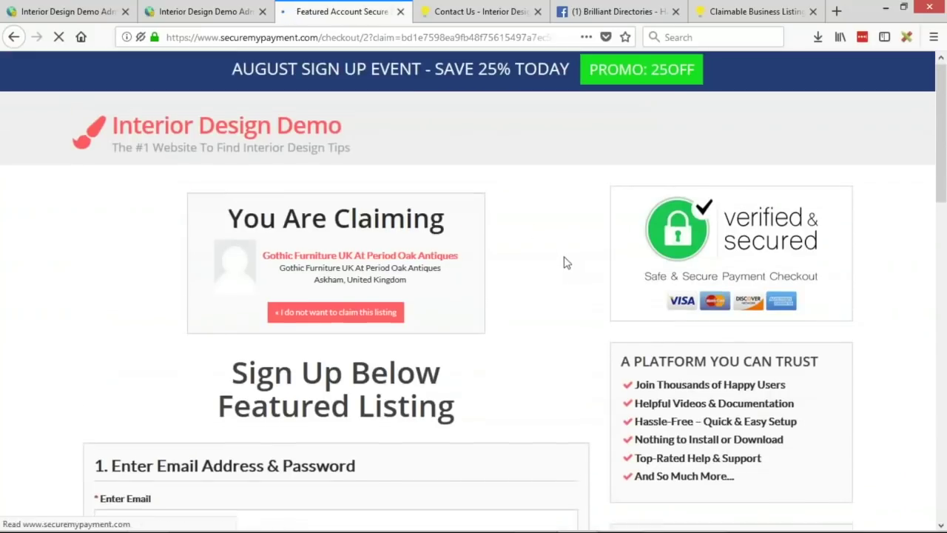
pyautogui.scroll(-2, 564, 262)
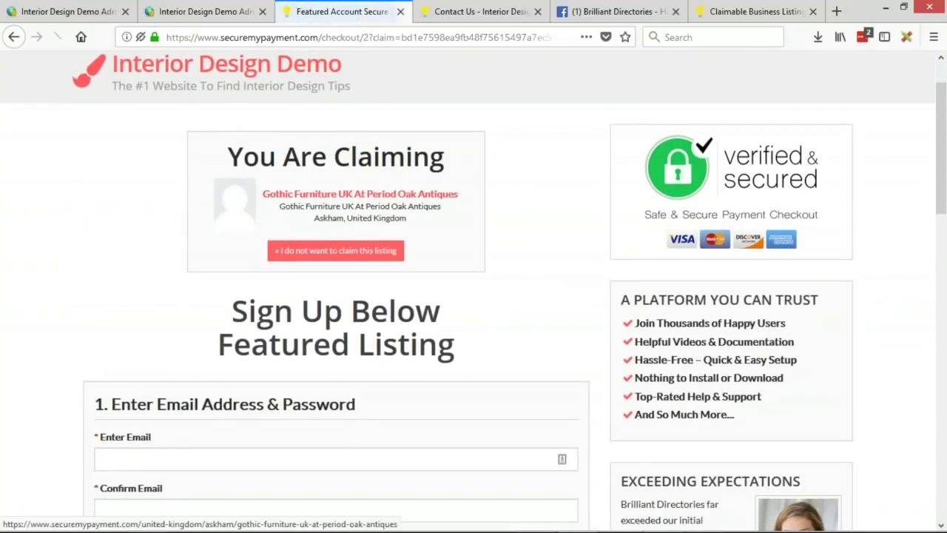
pyautogui.scroll(-5, 265, 224)
pyautogui.scroll(-4, 265, 224)
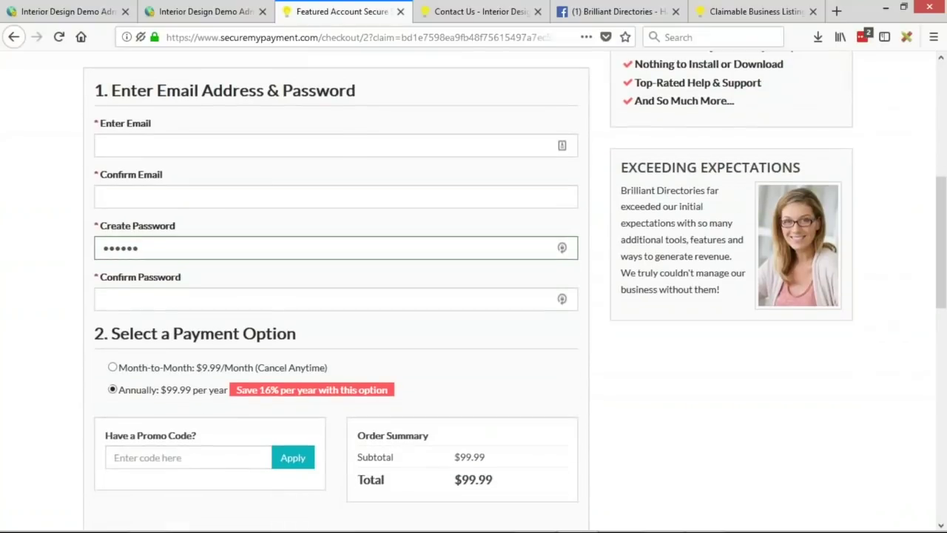
pyautogui.scroll(-4, 148, 169)
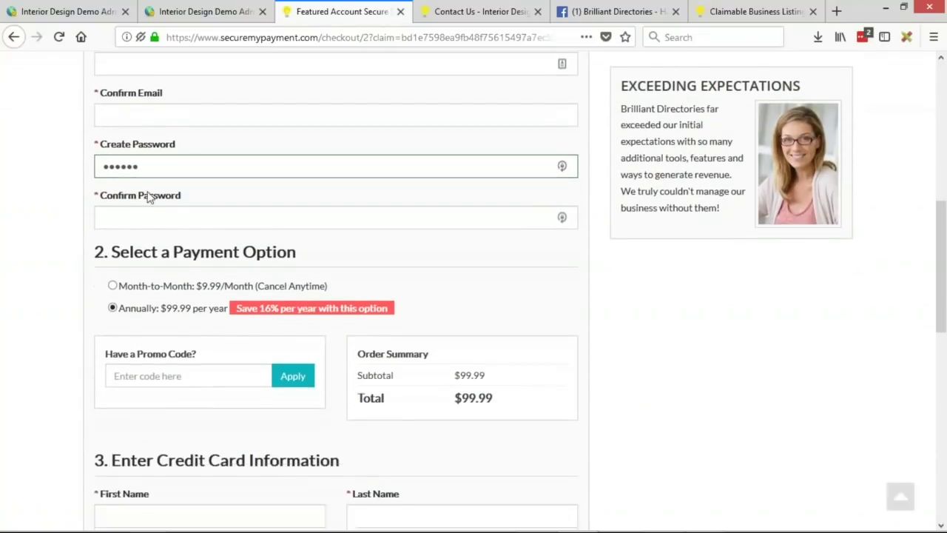
pyautogui.scroll(-13, 269, 265)
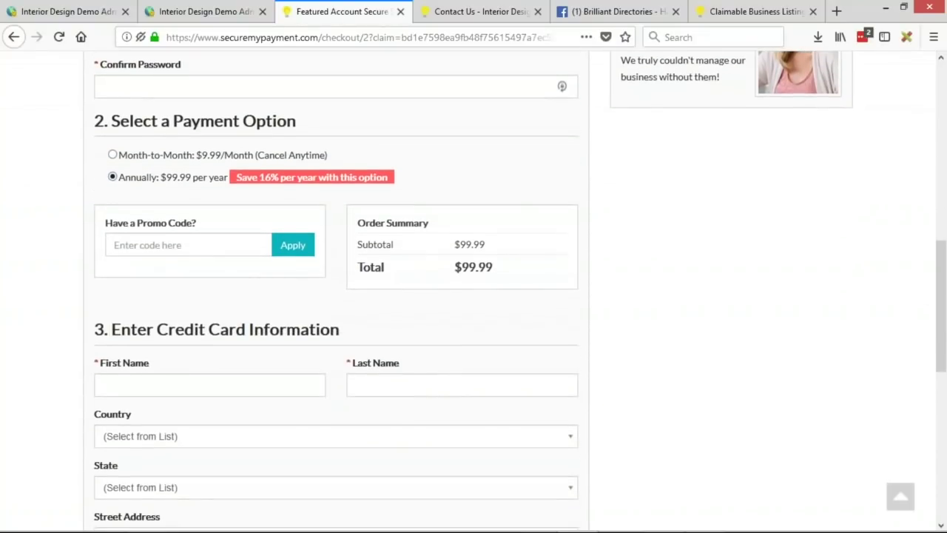
pyautogui.scroll(-2, 271, 397)
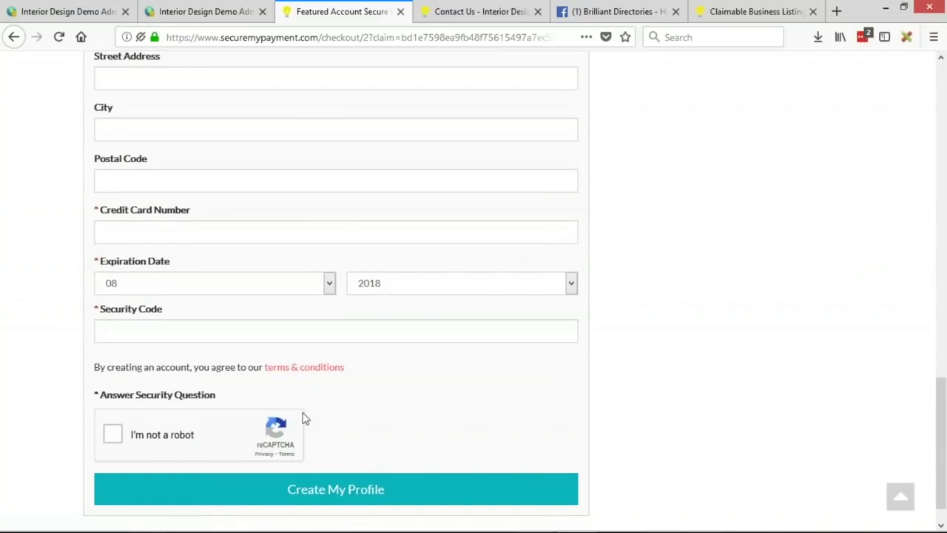
pyautogui.scroll(15, 313, 425)
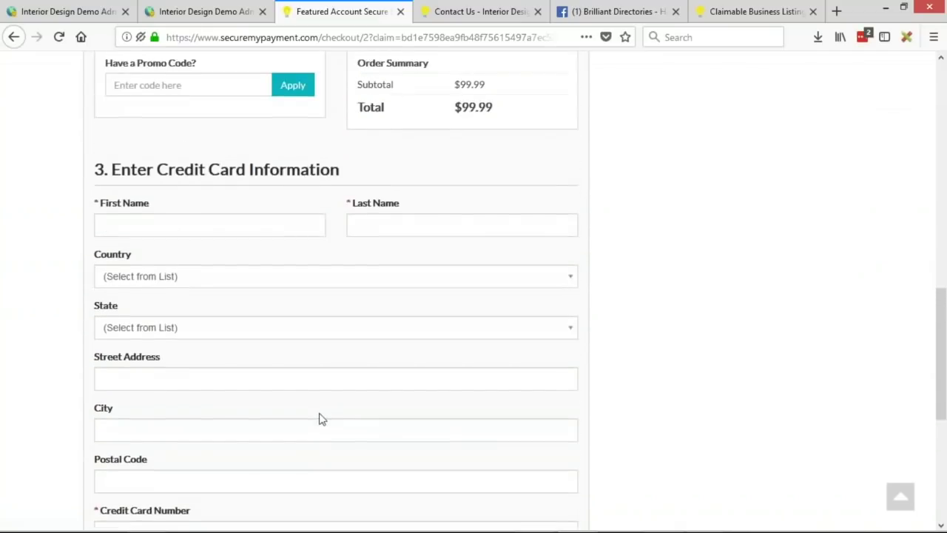
pyautogui.scroll(9, 320, 414)
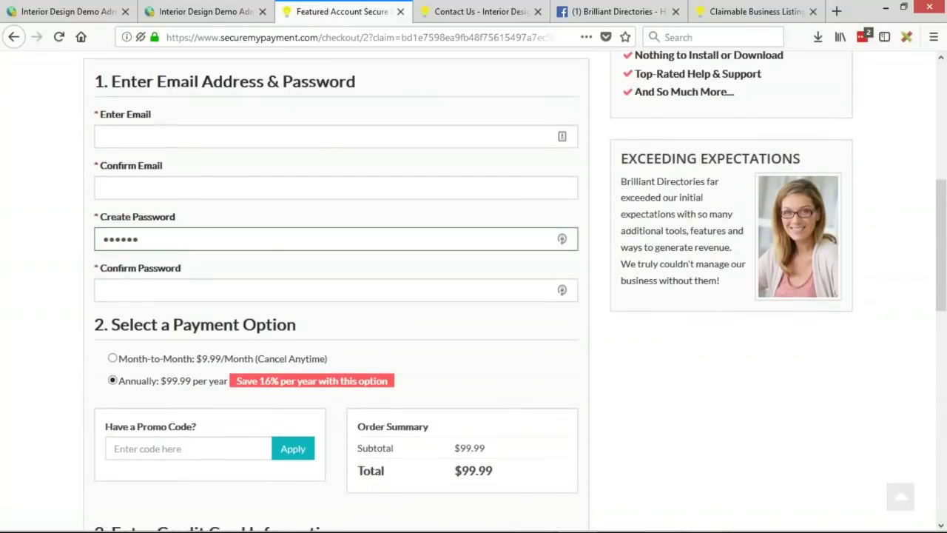
pyautogui.scroll(1, 515, 288)
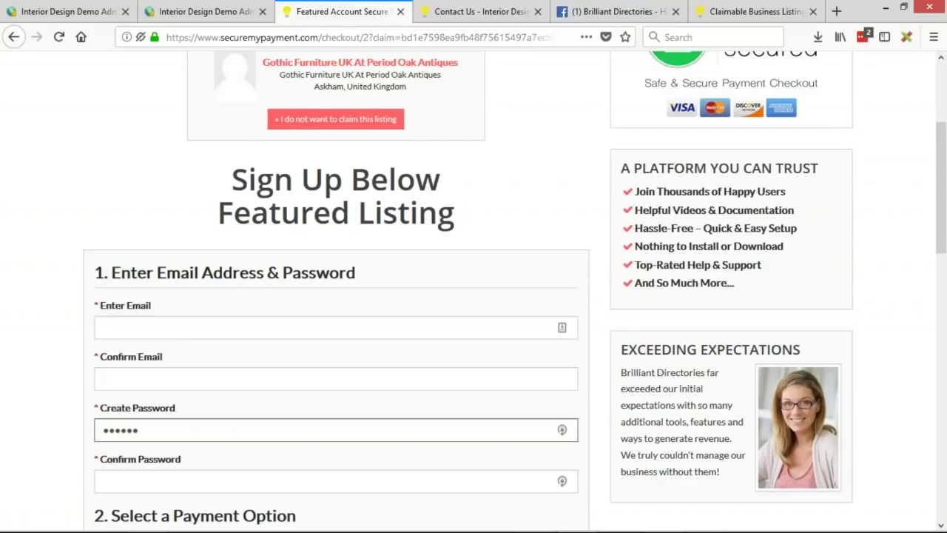
pyautogui.scroll(5, 181, 332)
# Step: Glance at the presentation slides, then load the demobootstrap.com demo home page
pyautogui.hotkey('alt', 'Tab')
pyautogui.hotkey('alt', 'Tab')
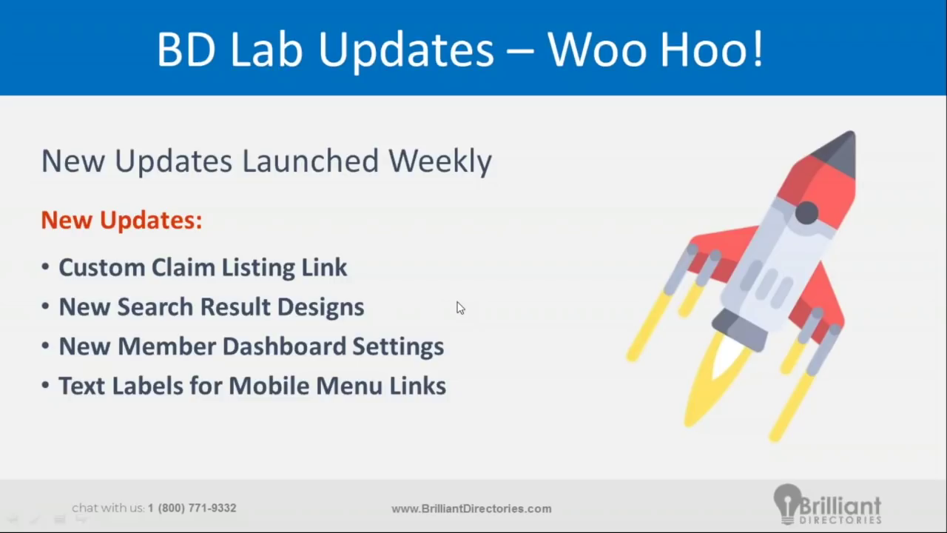
pyautogui.hotkey('alt', 'Tab')
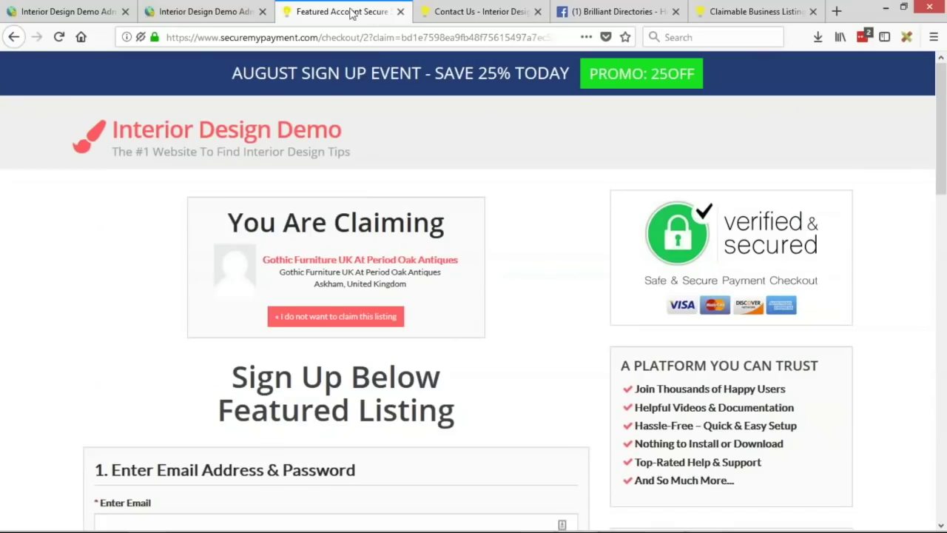
pyautogui.click(365, 40)
pyautogui.write('demo')
pyautogui.press('Return')
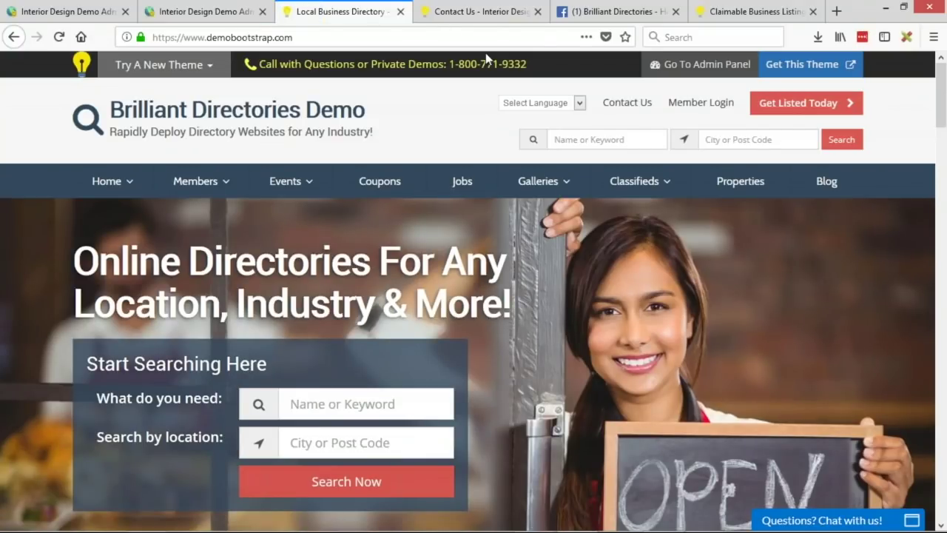
# Step: Open the Coupons page on the first demo, then on bootstrapdemo2 in the second tab
pyautogui.click(386, 183)
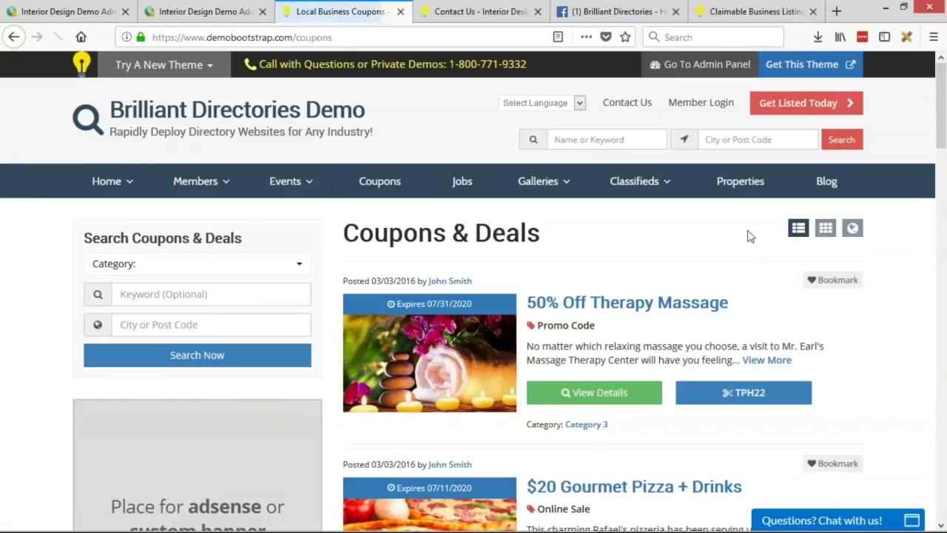
pyautogui.click(424, 9)
pyautogui.hotkey('ctrl', 'a')
pyautogui.write('demo2')
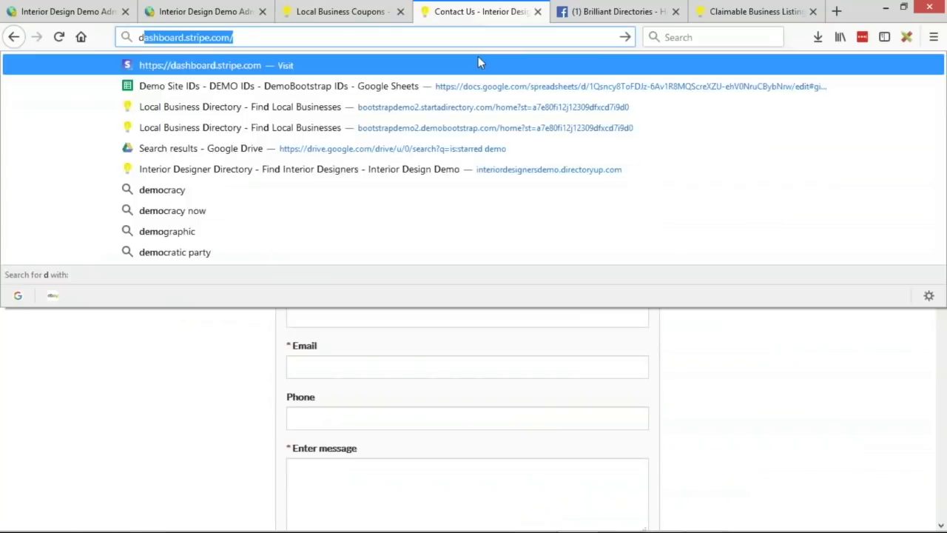
pyautogui.press('Down')
pyautogui.press('Return')
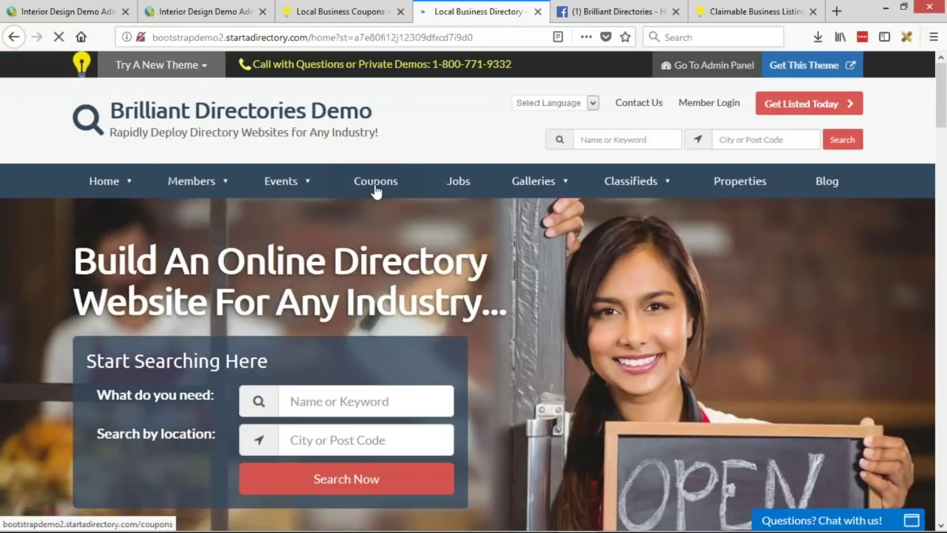
pyautogui.click(375, 190)
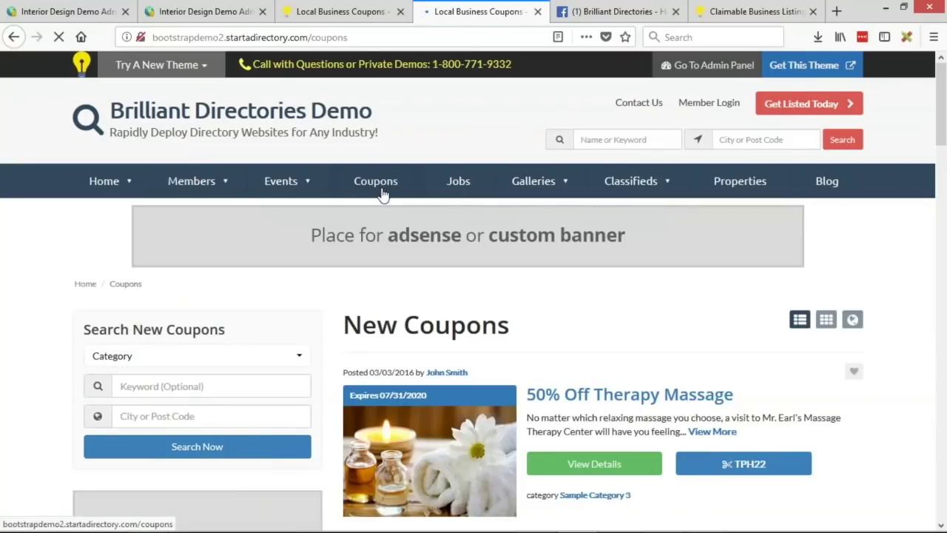
pyautogui.scroll(-2, 629, 235)
pyautogui.scroll(1, 367, 100)
# Step: Return to the first demo's Coupons & Deals page and open Properties in a new tab
pyautogui.click(307, 11)
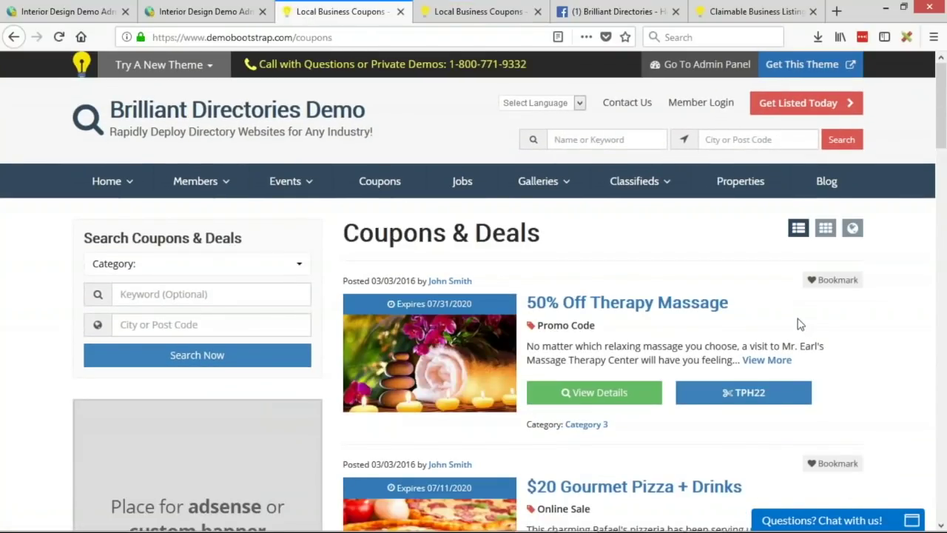
pyautogui.scroll(-2, 613, 210)
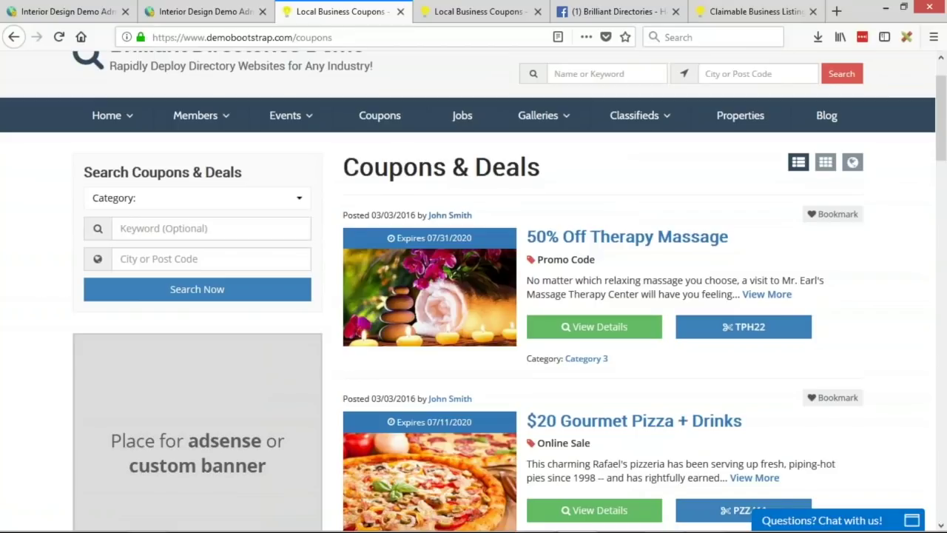
pyautogui.scroll(2, 696, 333)
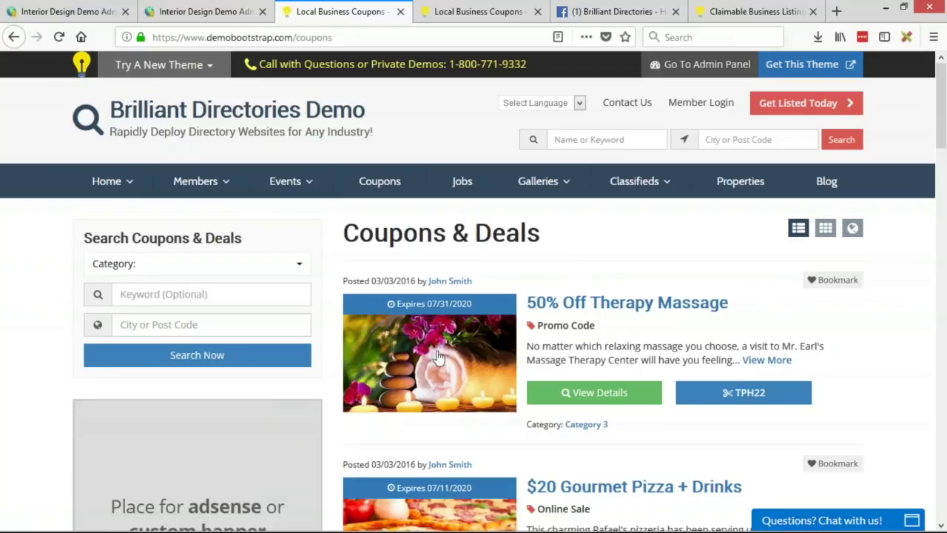
pyautogui.middleClick(740, 191)
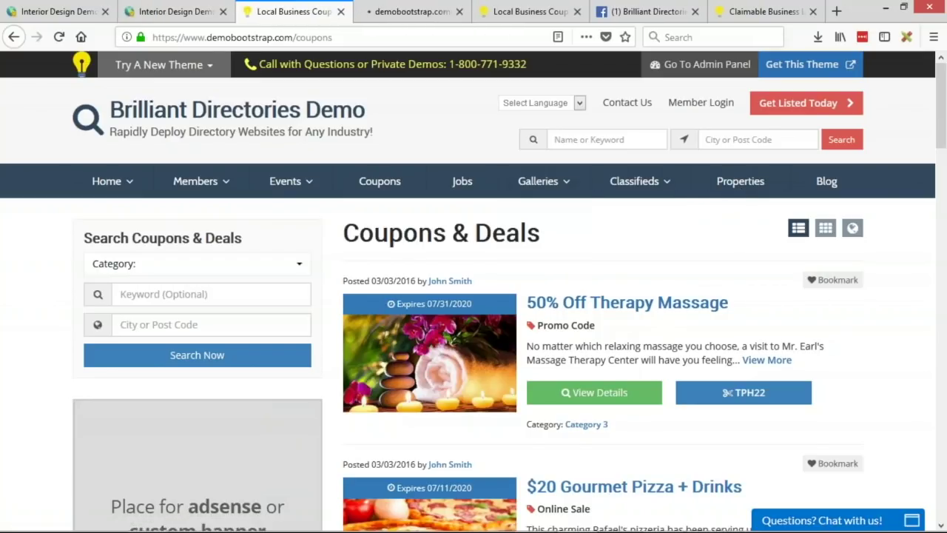
pyautogui.click(412, 16)
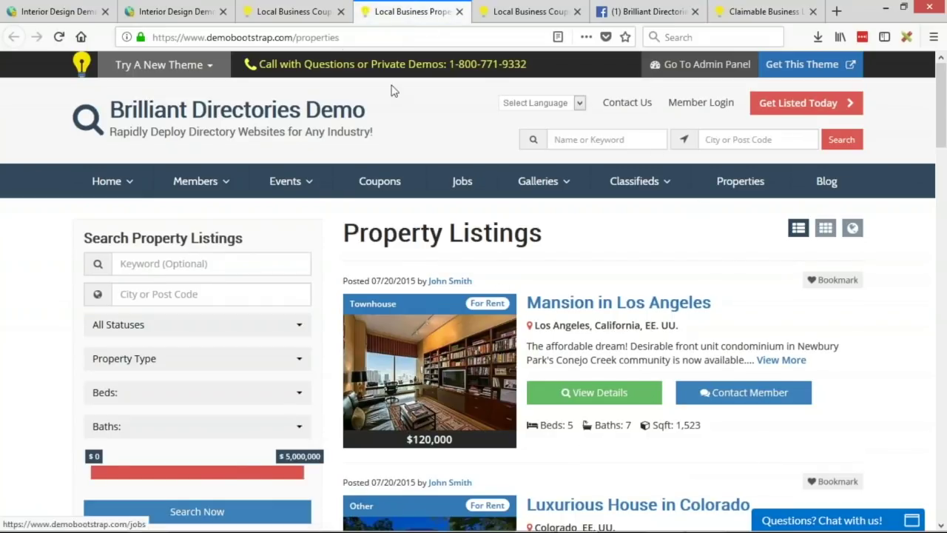
pyautogui.click(319, 15)
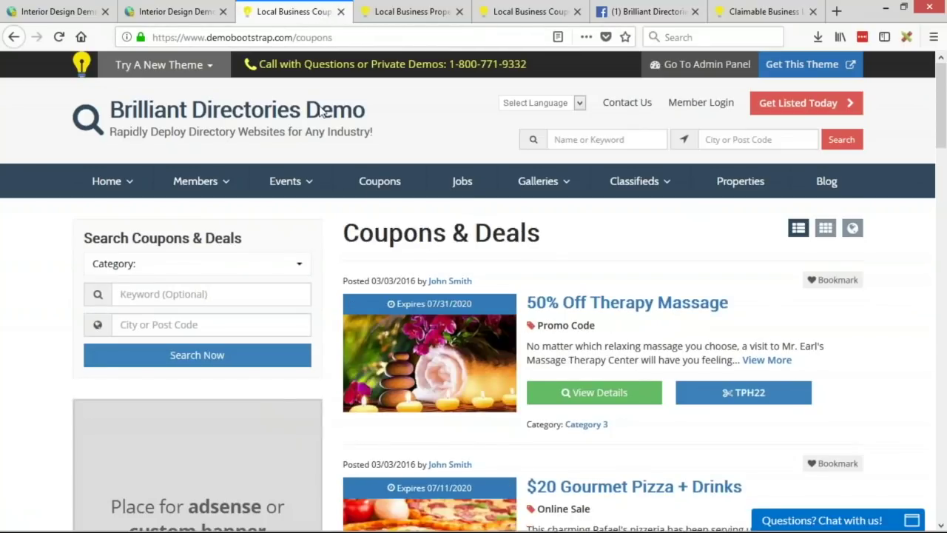
pyautogui.click(414, 12)
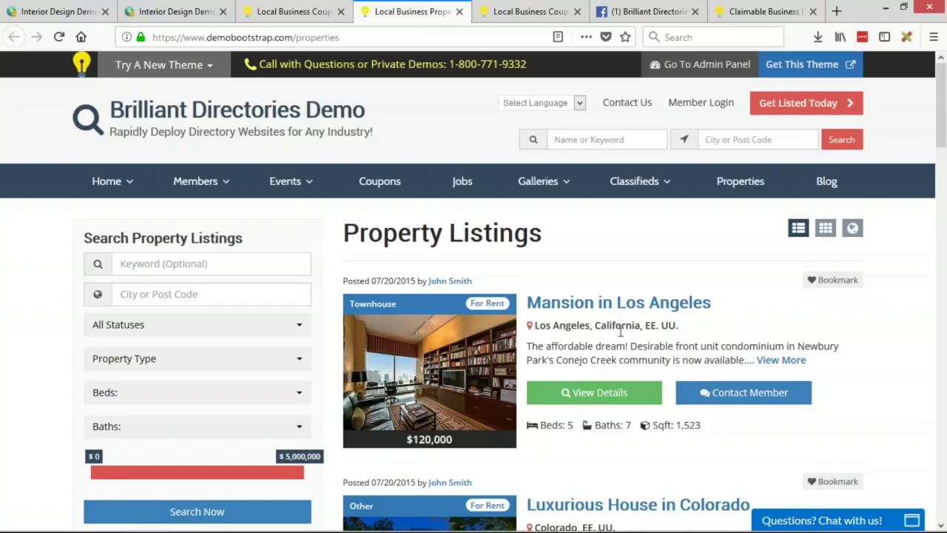
# Step: Preview the Property Listings at phone size and scroll the listings, checking the $120,000 price
pyautogui.hotkey('ctrl', 'shift', 'm')
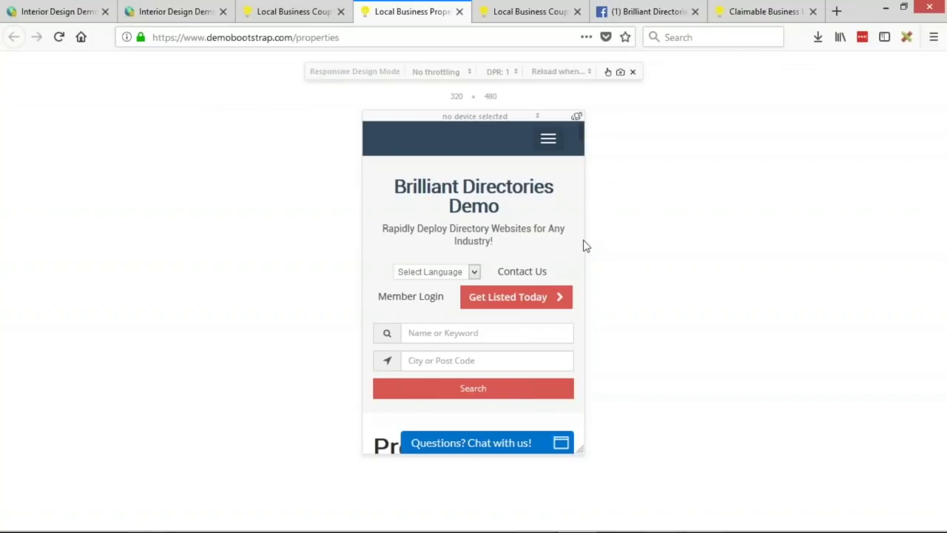
pyautogui.scroll(-5, 547, 241)
pyautogui.scroll(-3, 548, 265)
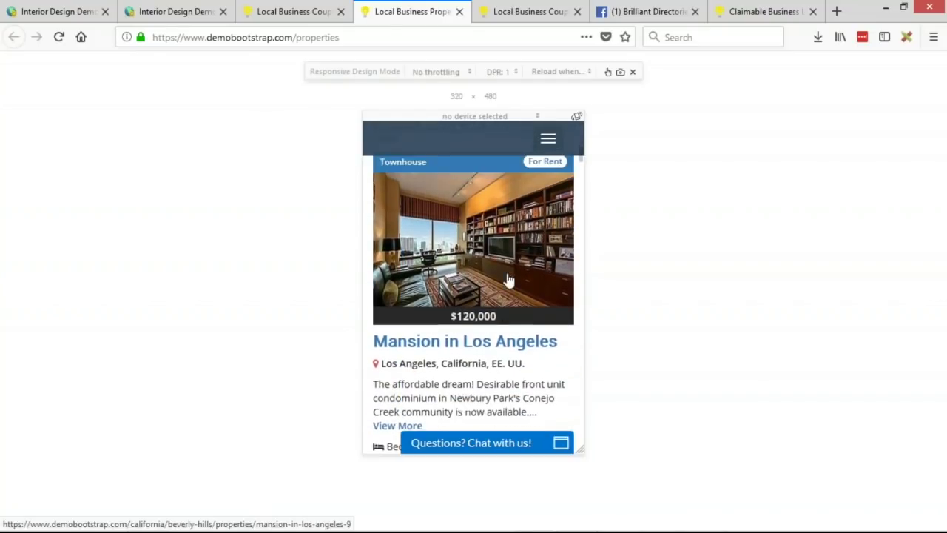
pyautogui.scroll(1, 509, 280)
pyautogui.moveTo(377, 204); pyautogui.dragTo(518, 211)
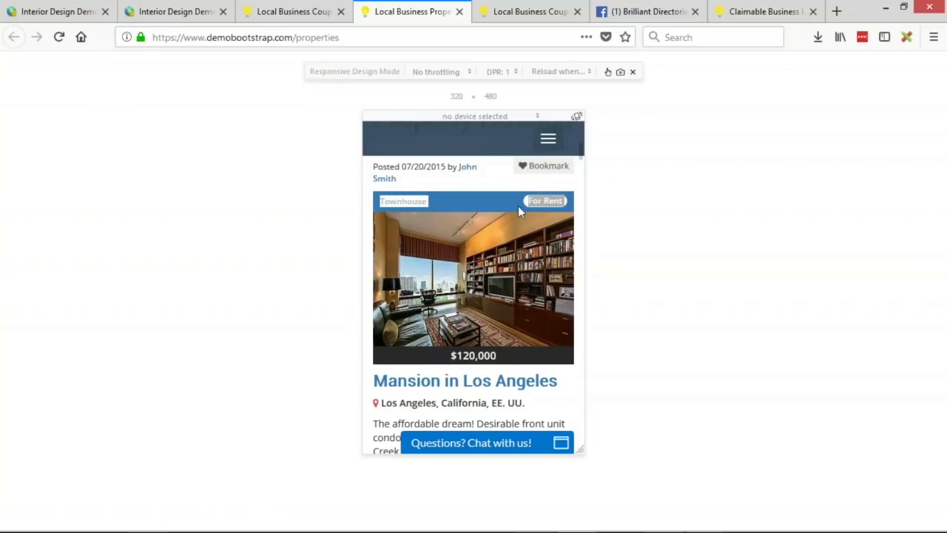
pyautogui.tripleClick(476, 354)
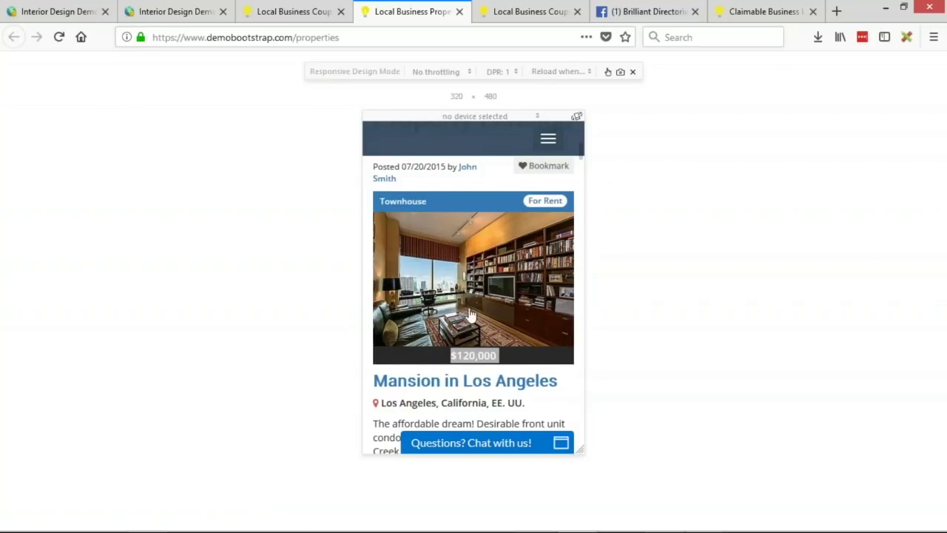
pyautogui.scroll(-3, 474, 318)
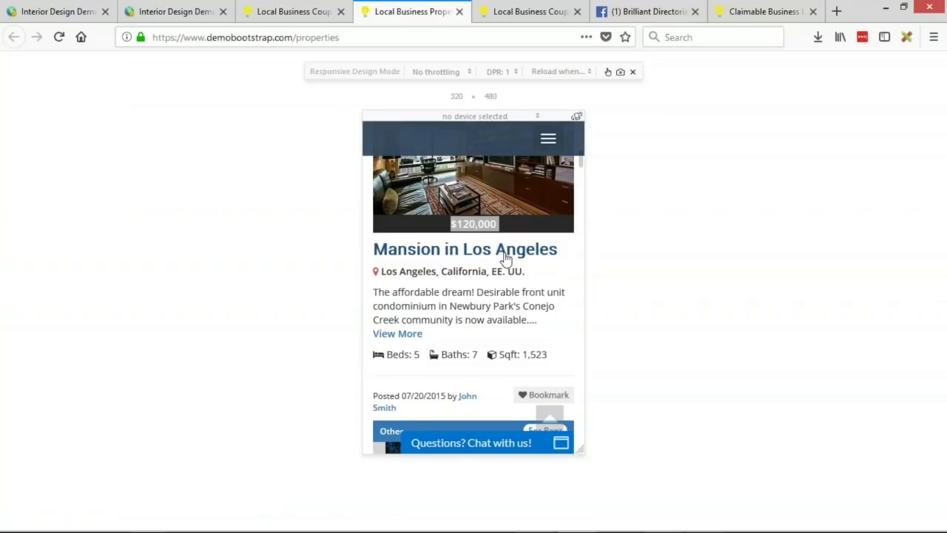
pyautogui.click(457, 278)
# Step: Scroll further through the mobile listings, then close the preview for the full-width page
pyautogui.moveTo(398, 274); pyautogui.dragTo(469, 278)
pyautogui.click(428, 303)
pyautogui.scroll(-3, 414, 255)
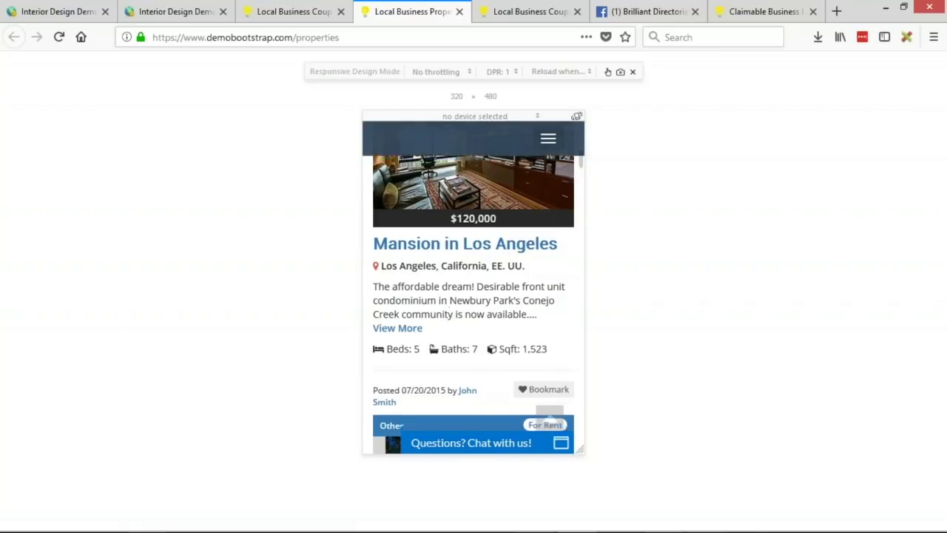
pyautogui.scroll(-10, 501, 260)
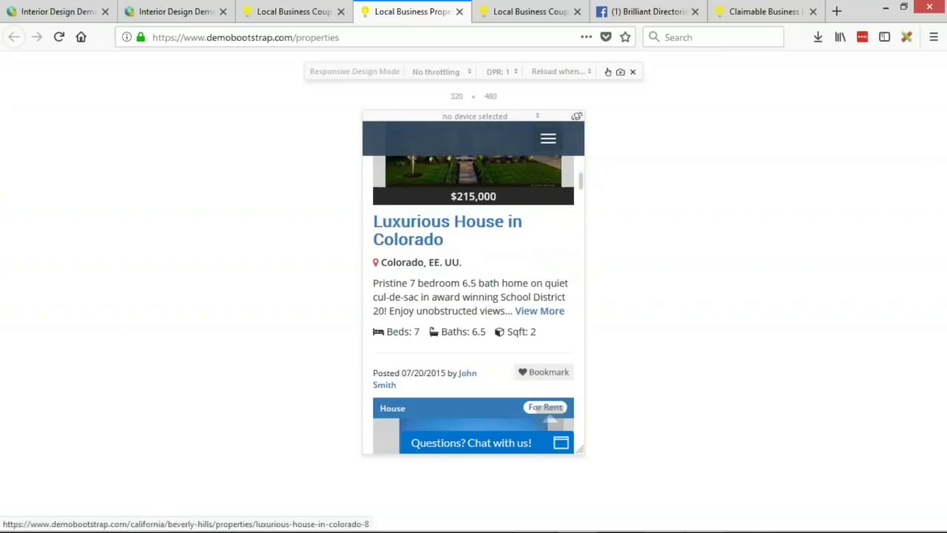
pyautogui.scroll(15, 498, 277)
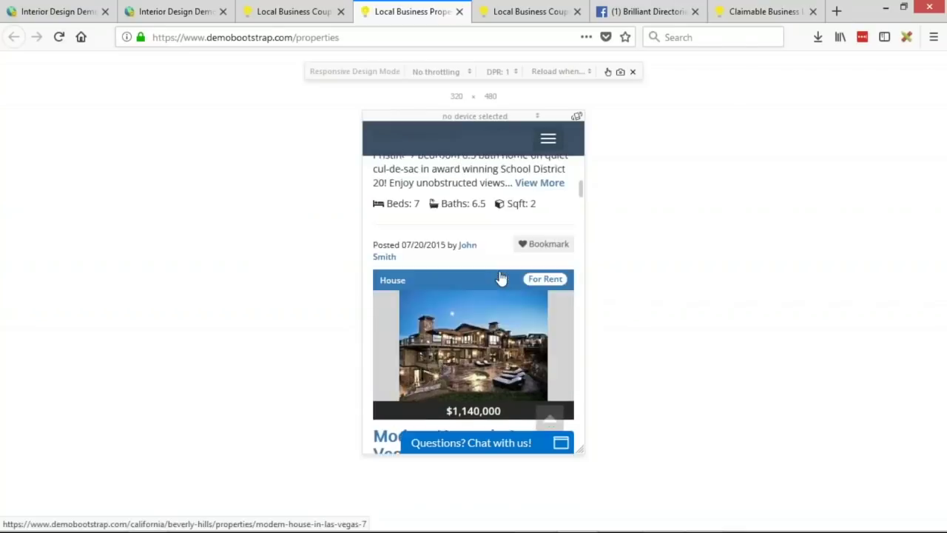
pyautogui.scroll(4, 501, 274)
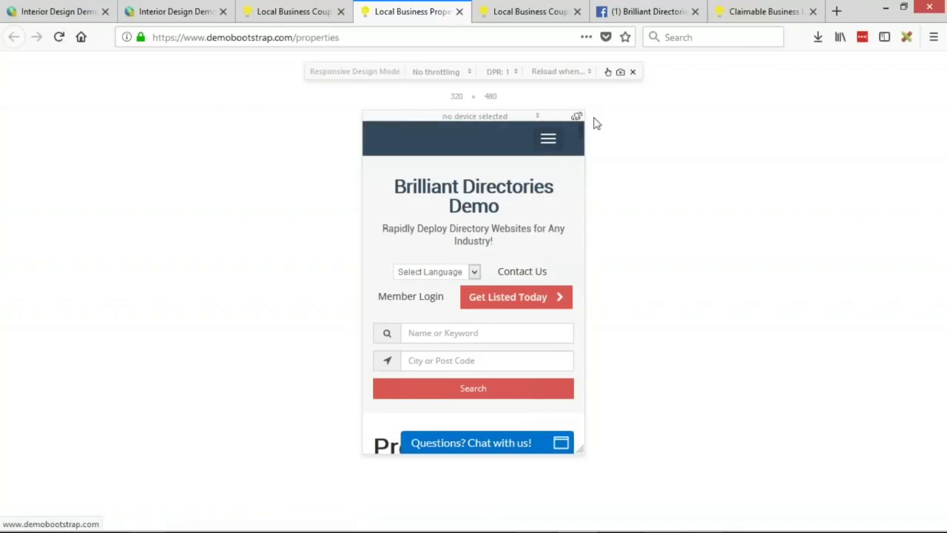
pyautogui.click(632, 72)
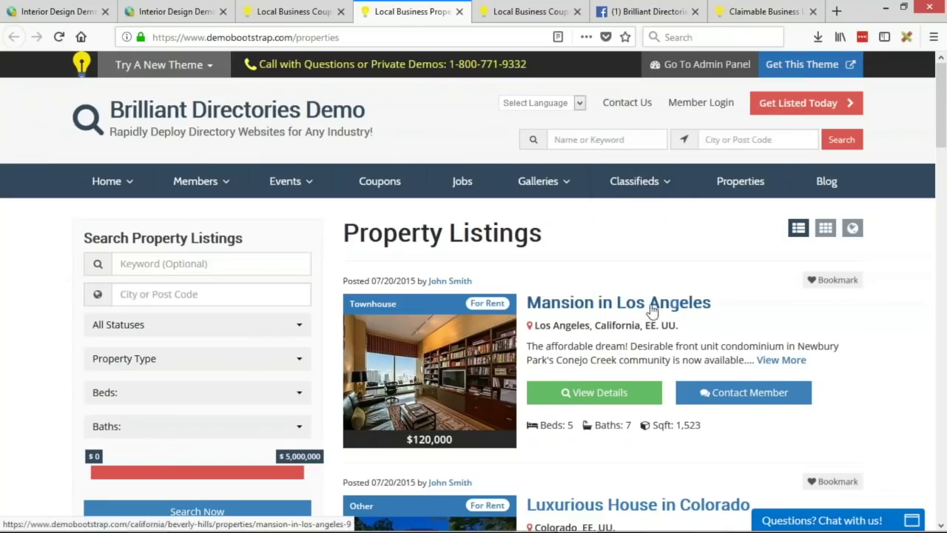
# Step: Open Mansion in Los Angeles and scroll through its photo gallery, map and description
pyautogui.click(579, 308)
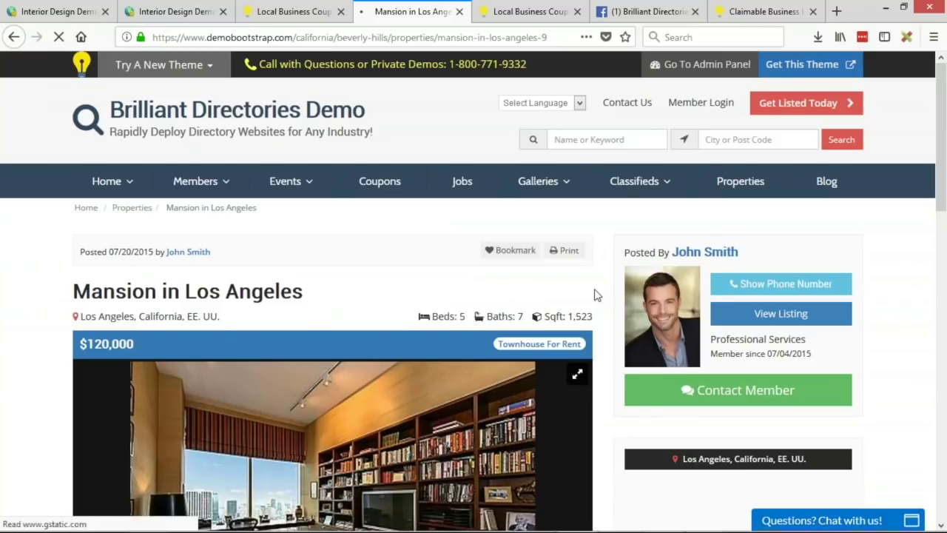
pyautogui.scroll(-2, 3, 276)
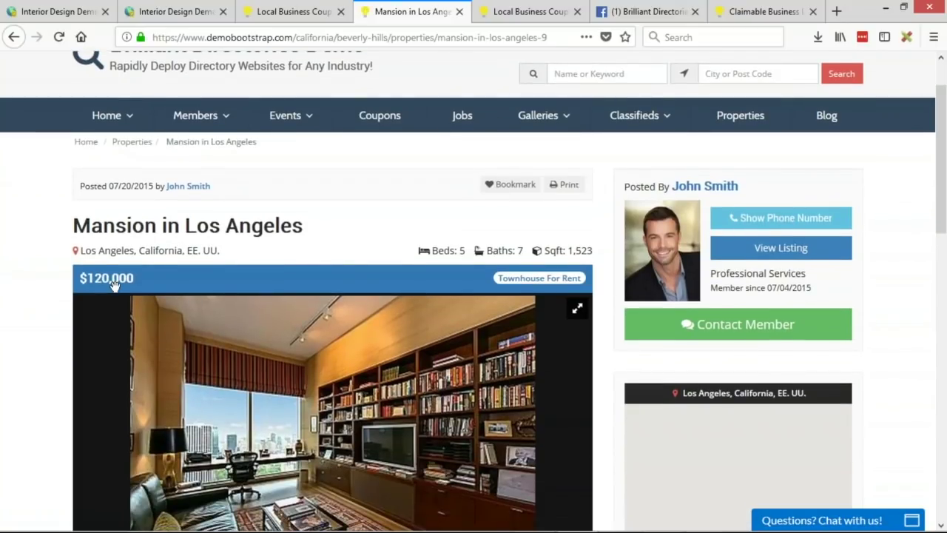
pyautogui.moveTo(84, 251); pyautogui.dragTo(103, 251)
pyautogui.click(103, 251)
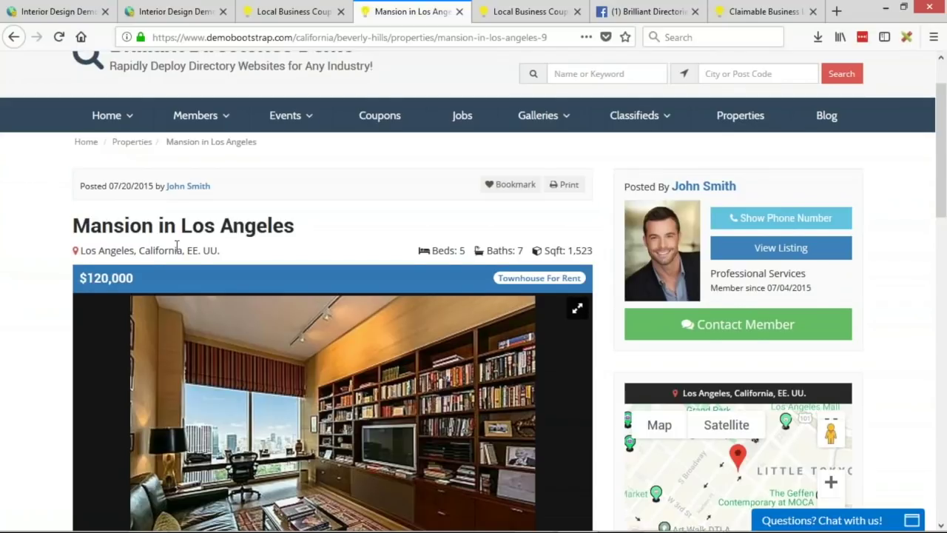
pyautogui.scroll(-5, 386, 310)
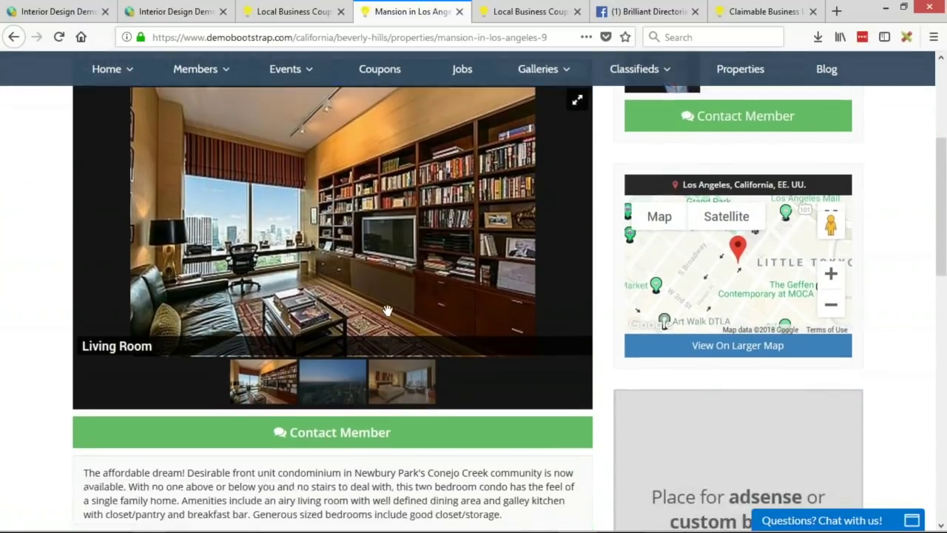
pyautogui.scroll(-3, 397, 242)
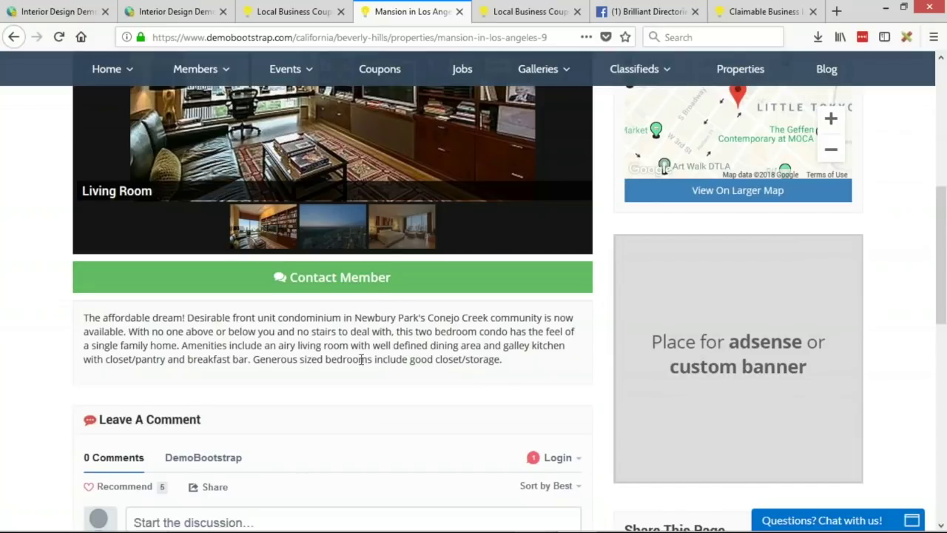
pyautogui.scroll(8, 485, 368)
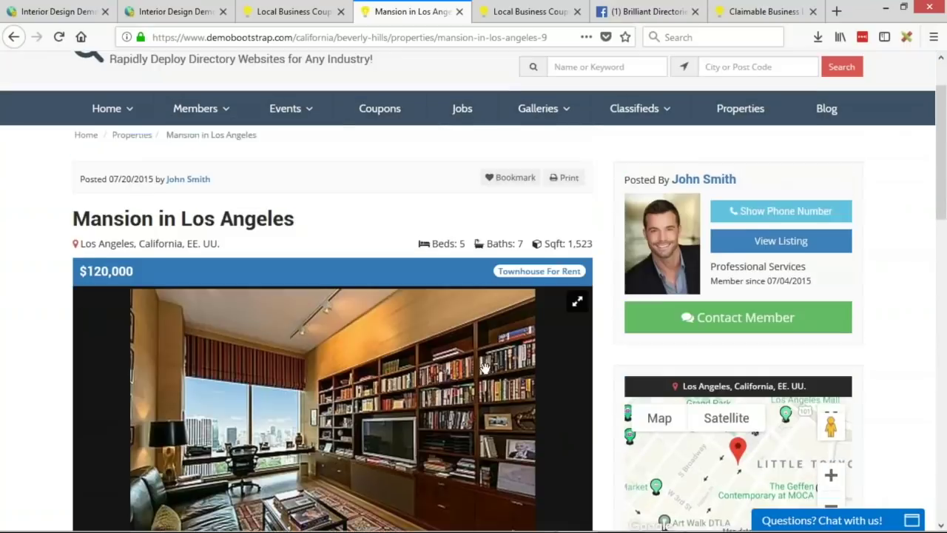
pyautogui.scroll(2, 484, 368)
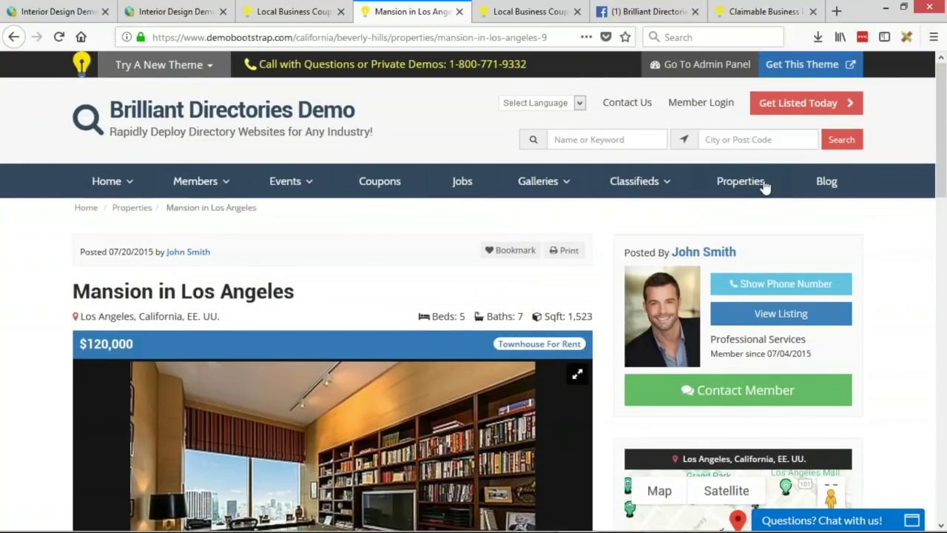
# Step: Go to Job Listings and open the Pizza Chef job ($75,000, Full-Time, New York)
pyautogui.click(462, 181)
pyautogui.scroll(-2, 821, 303)
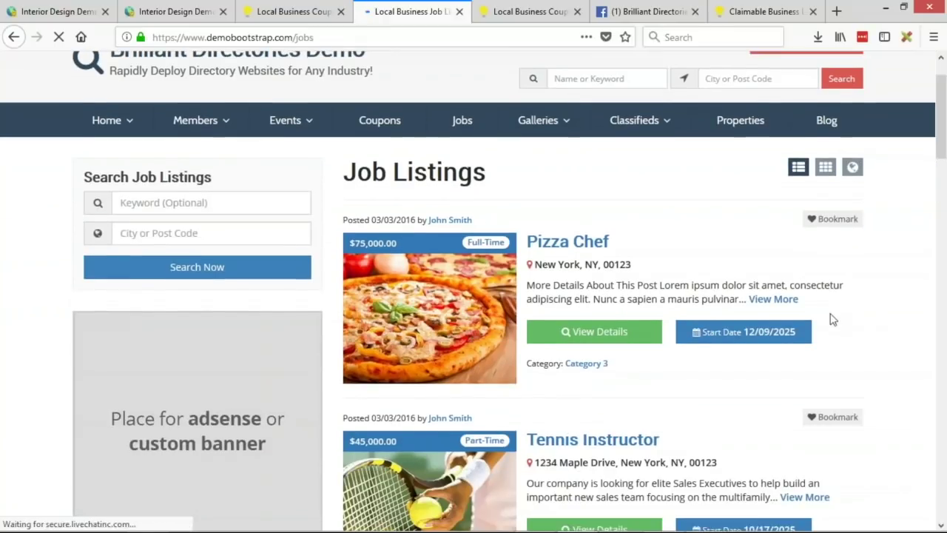
pyautogui.scroll(-2, 356, 242)
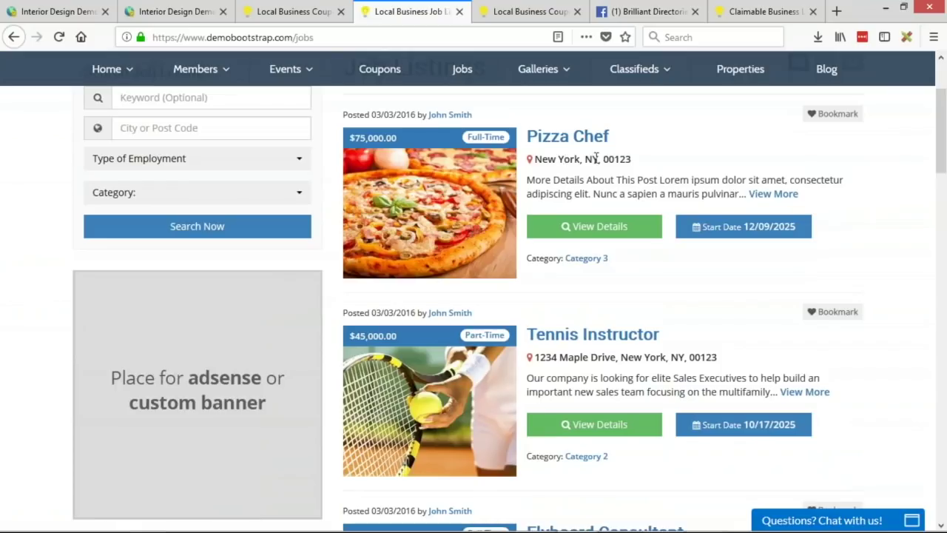
pyautogui.click(636, 233)
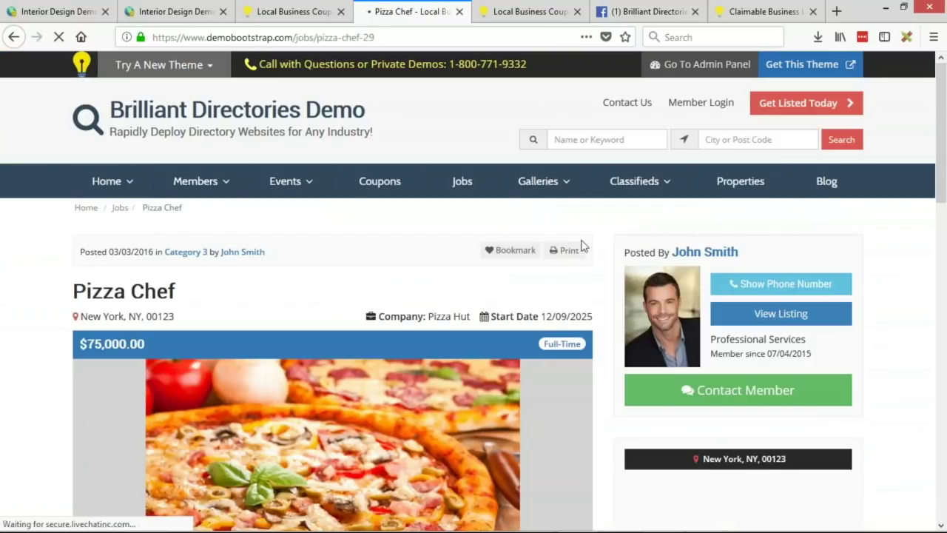
pyautogui.scroll(-3, 490, 256)
pyautogui.scroll(-1, 220, 316)
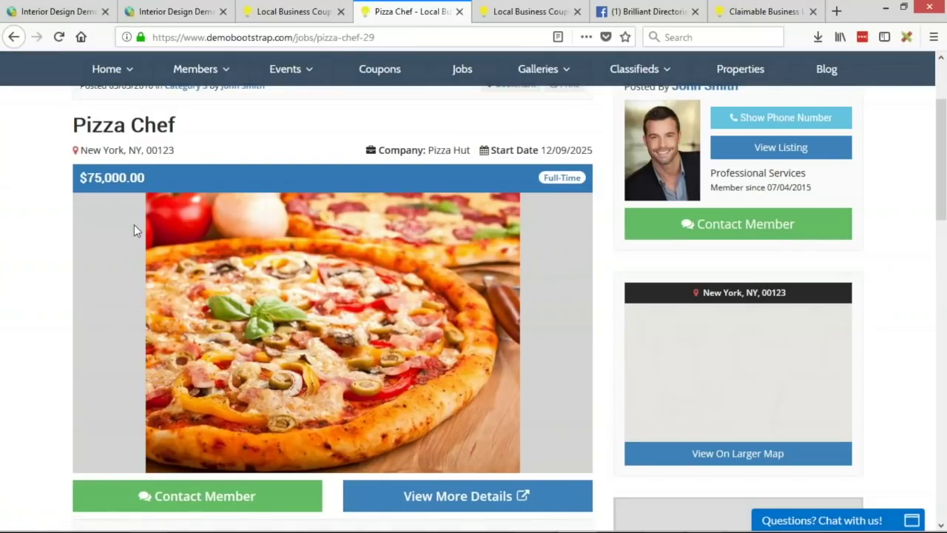
pyautogui.scroll(-2, 368, 238)
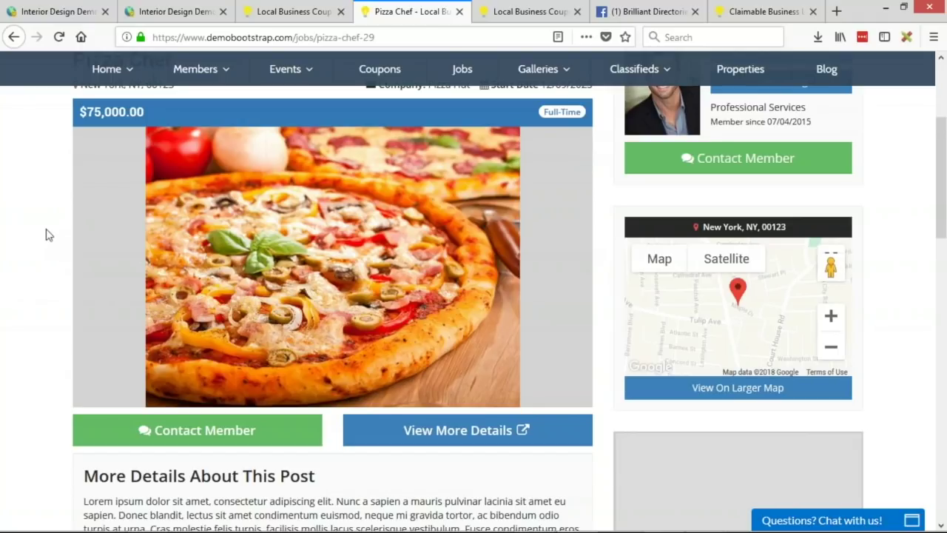
pyautogui.scroll(-3, 111, 219)
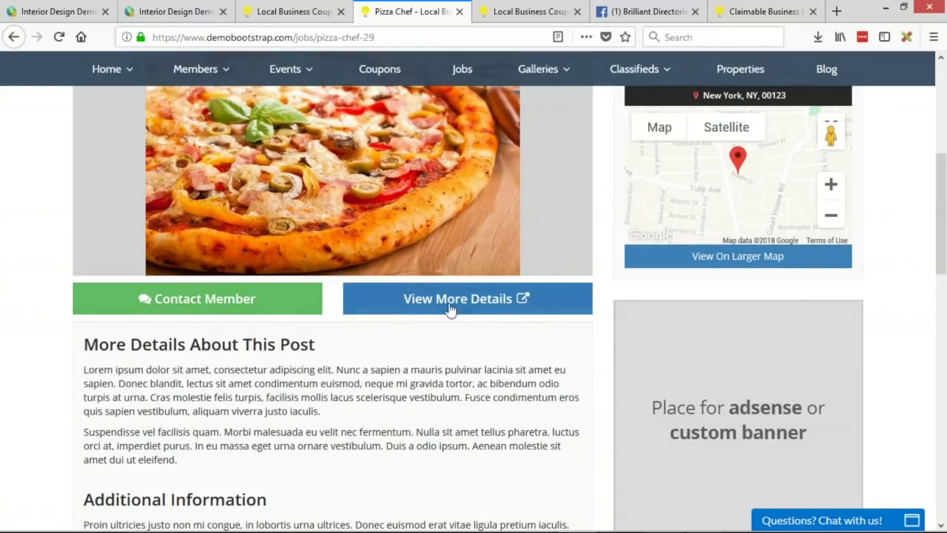
pyautogui.scroll(3, 426, 318)
pyautogui.scroll(-1, 477, 321)
# Step: Preview the Pizza Chef job page at mobile size and scroll through it
pyautogui.hotkey('ctrl', 'shift', 'm')
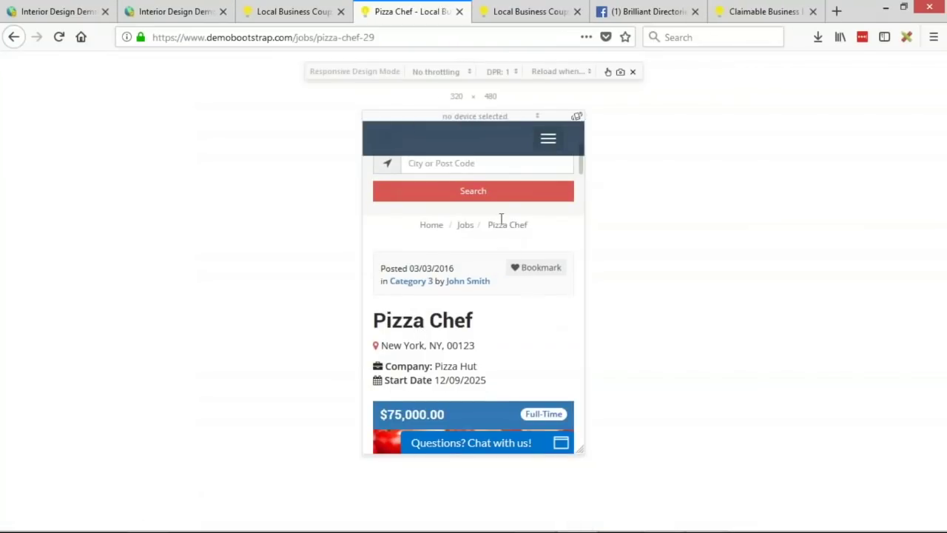
pyautogui.scroll(-2, 481, 266)
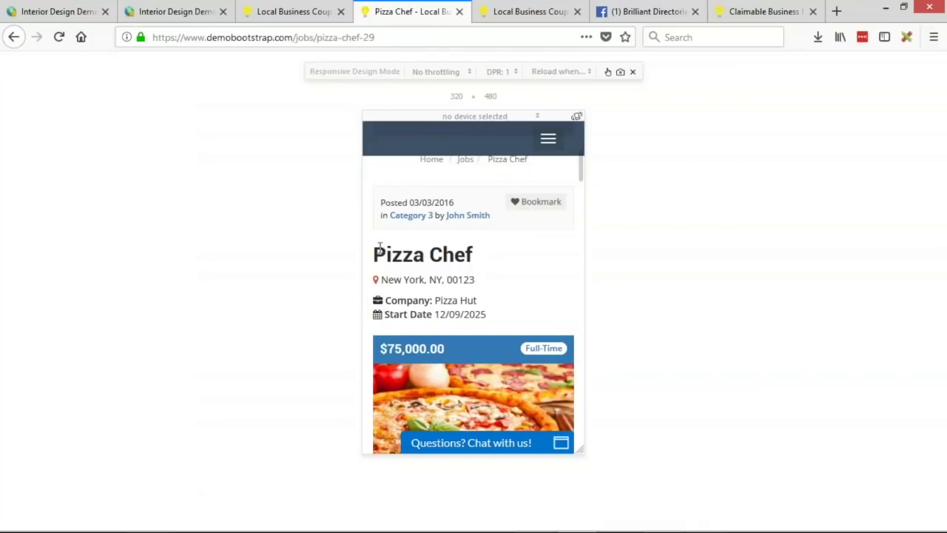
pyautogui.moveTo(380, 247); pyautogui.dragTo(483, 300)
pyautogui.click(503, 317)
pyautogui.scroll(-2, 490, 270)
pyautogui.scroll(-3, 489, 271)
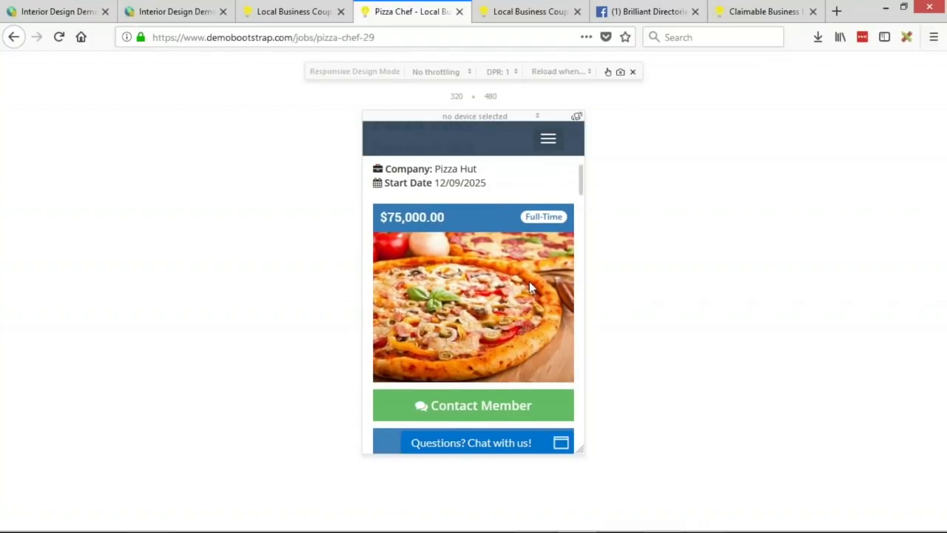
pyautogui.scroll(-2, 529, 281)
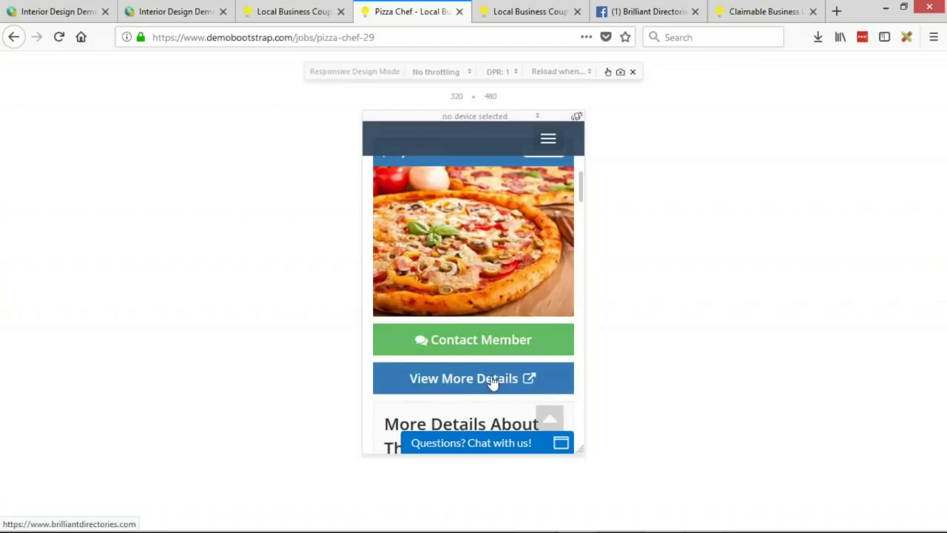
pyautogui.scroll(-2, 510, 320)
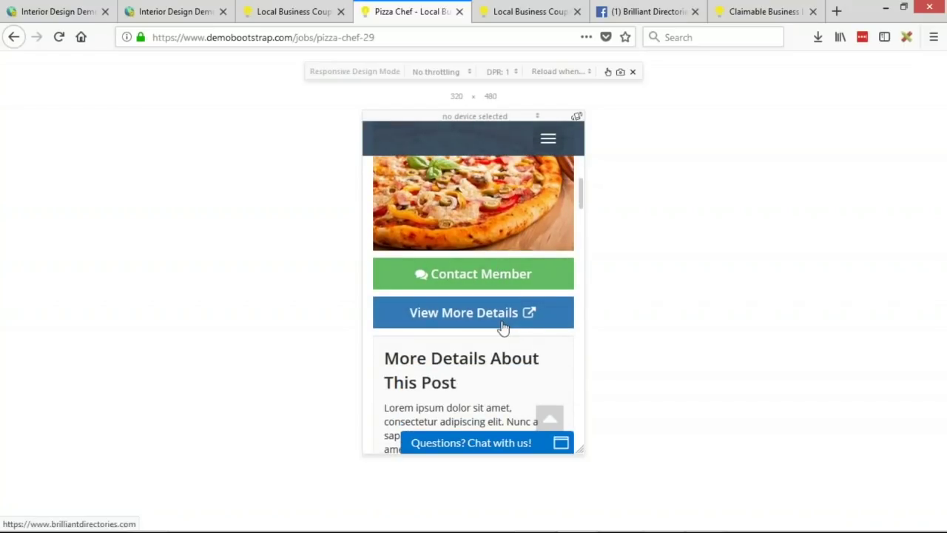
# Step: Try the Send a Message form, then return to the full-width Pizza Chef job page
pyautogui.click(453, 277)
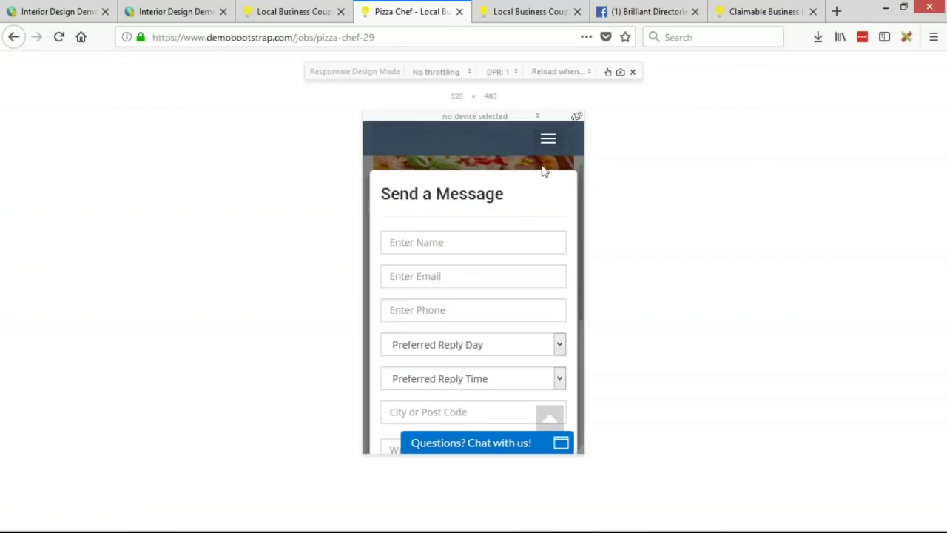
pyautogui.click(560, 179)
pyautogui.scroll(-3, 522, 313)
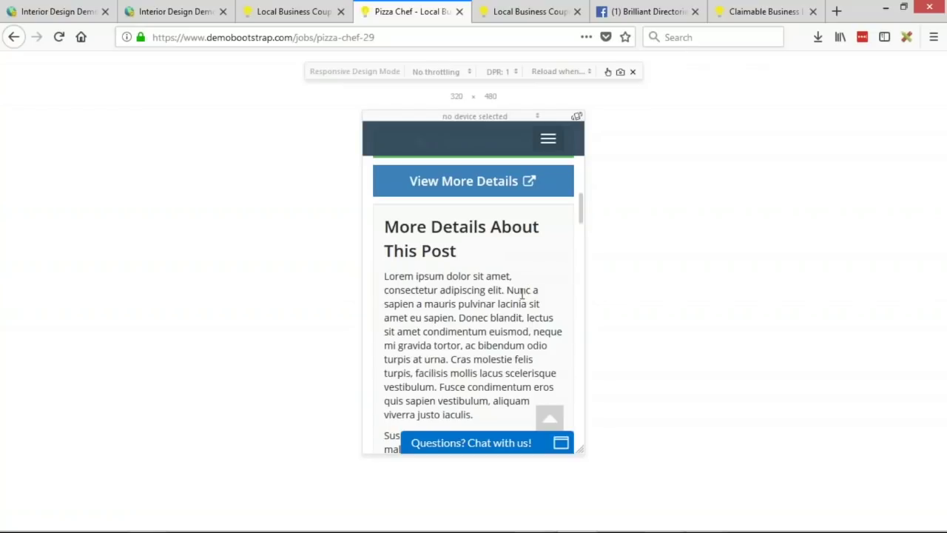
pyautogui.scroll(-2, 522, 294)
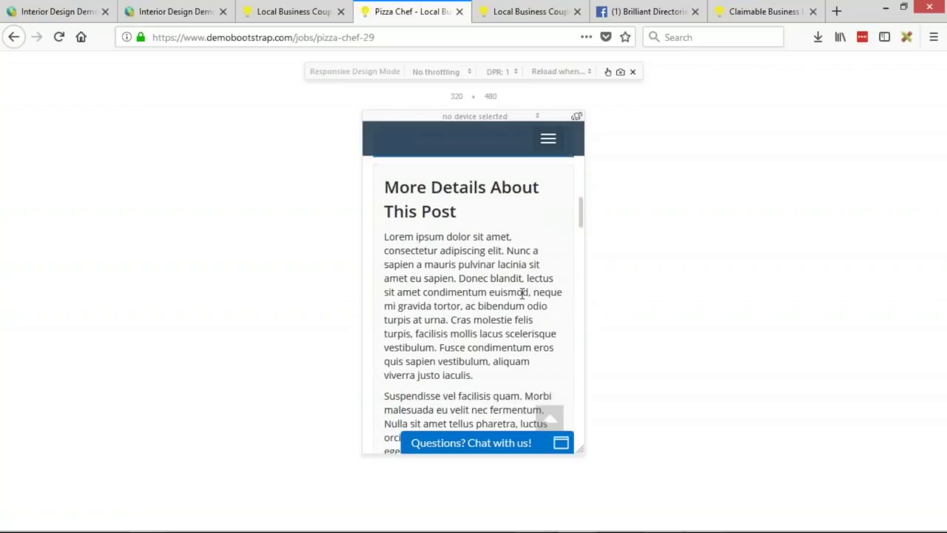
pyautogui.click(632, 71)
pyautogui.scroll(15, 473, 298)
pyautogui.scroll(-1, 575, 345)
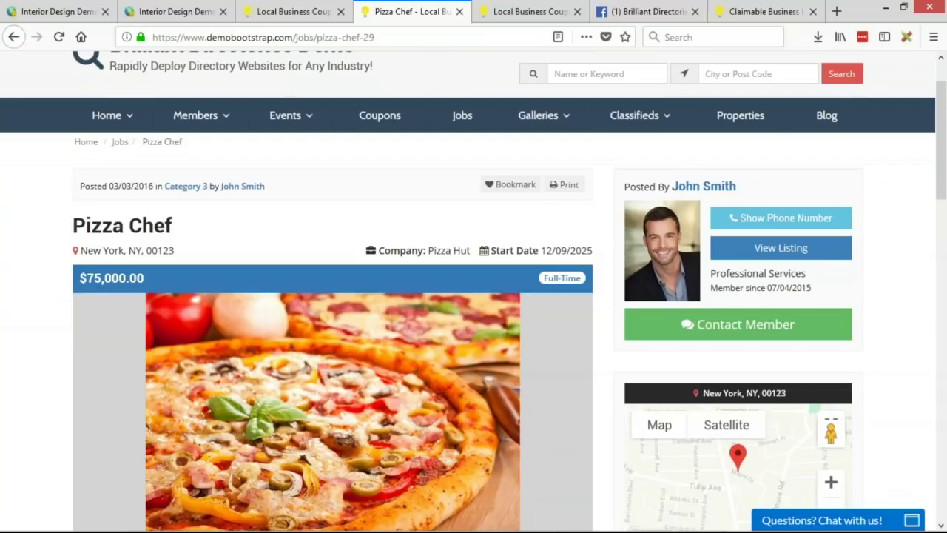
pyautogui.scroll(1, 444, 270)
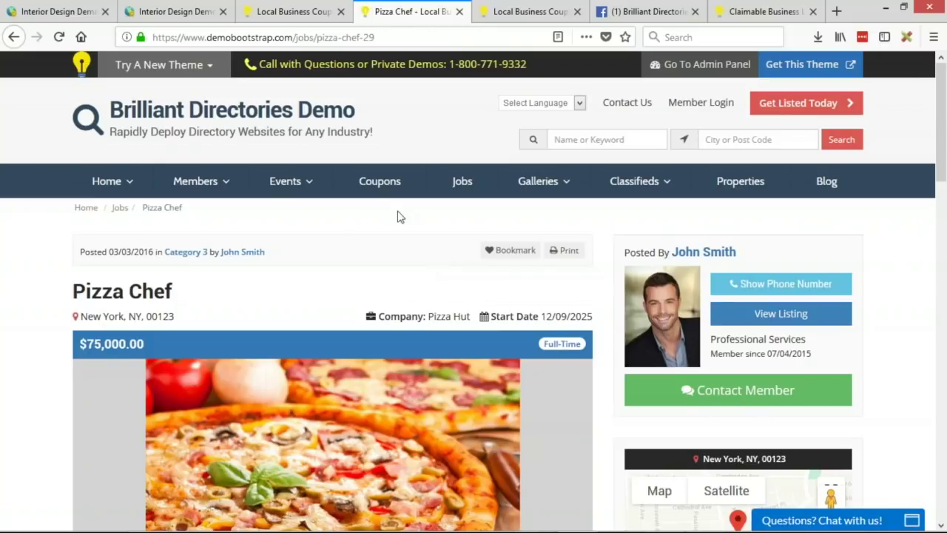
# Step: In the admin's Manage Posts, open the Event (8) list and view Real Event's live page
pyautogui.click(46, 14)
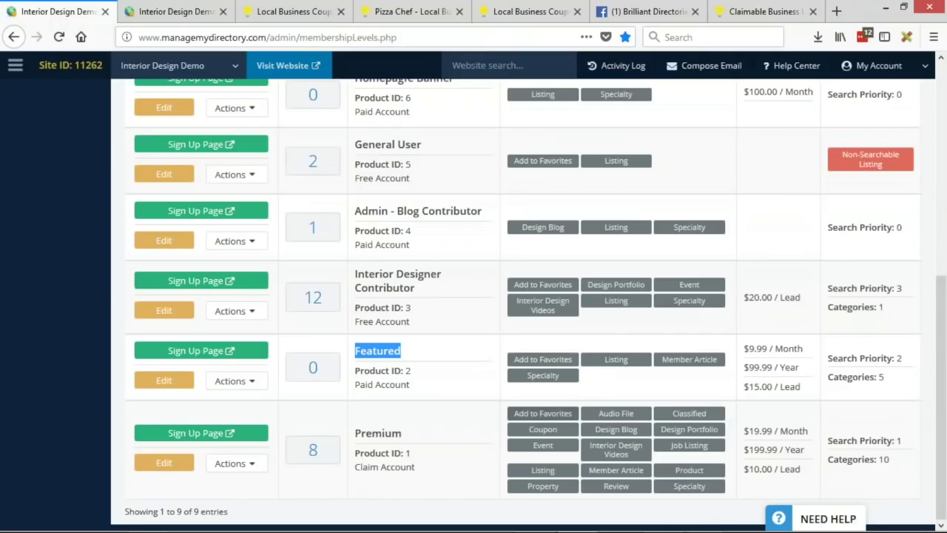
pyautogui.scroll(5, 439, 296)
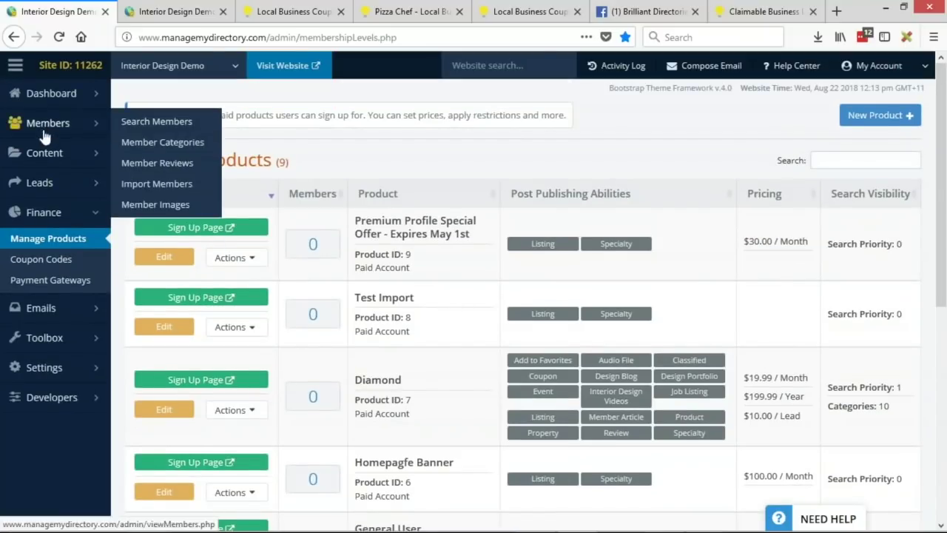
pyautogui.moveTo(45, 156)
pyautogui.click(155, 199)
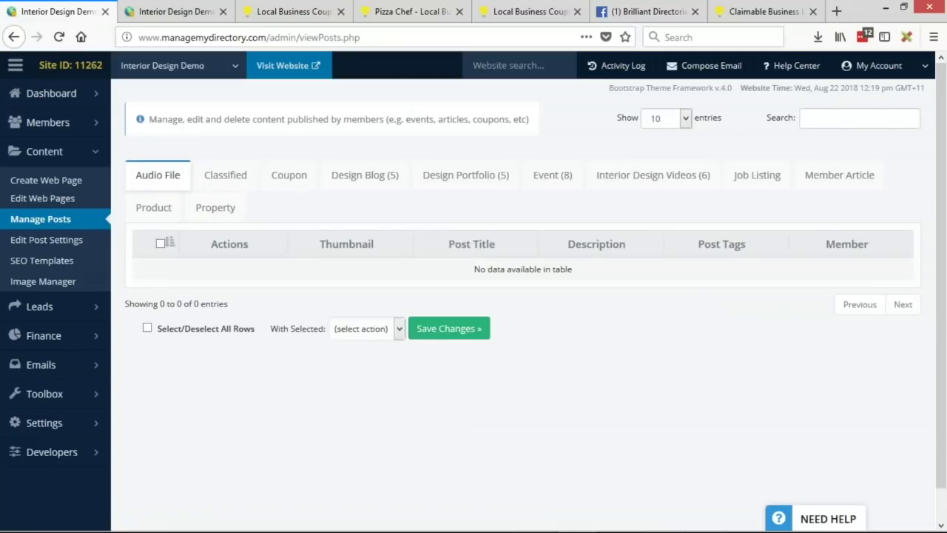
pyautogui.click(562, 186)
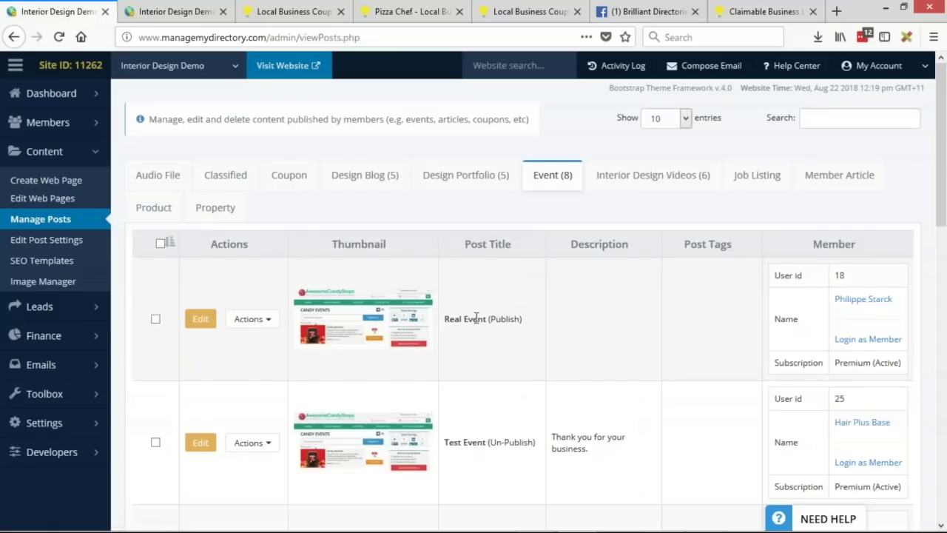
pyautogui.click(250, 319)
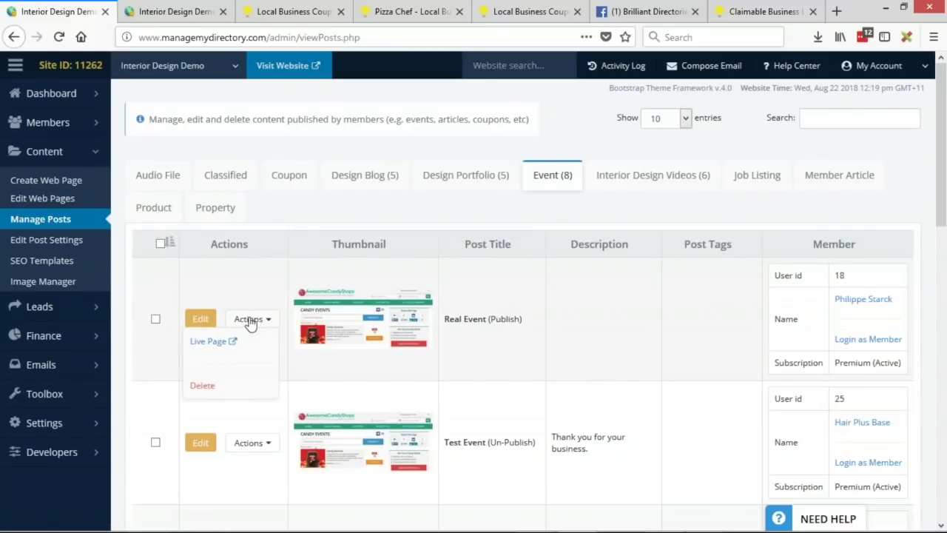
pyautogui.click(214, 341)
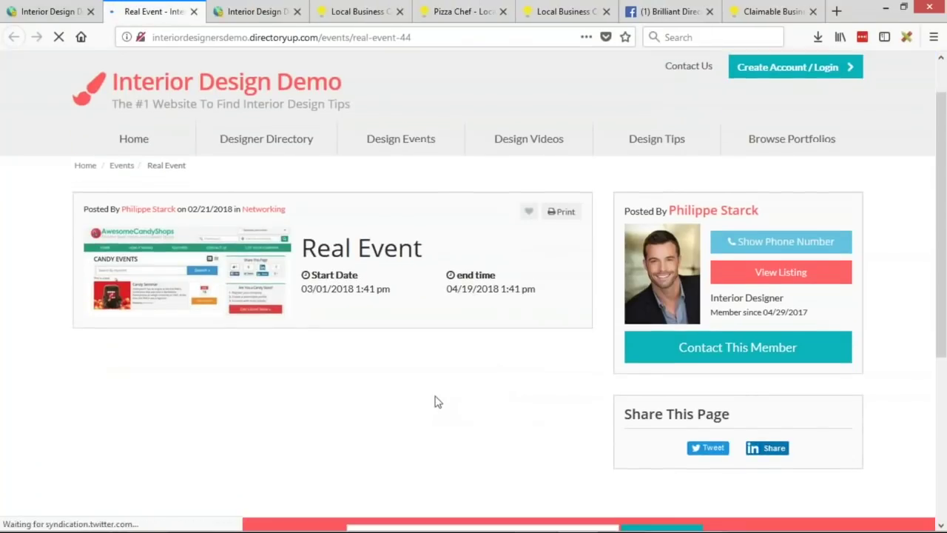
# Step: Scroll through the Real Event live page, then go back to the admin Event posts list
pyautogui.scroll(-1, 333, 381)
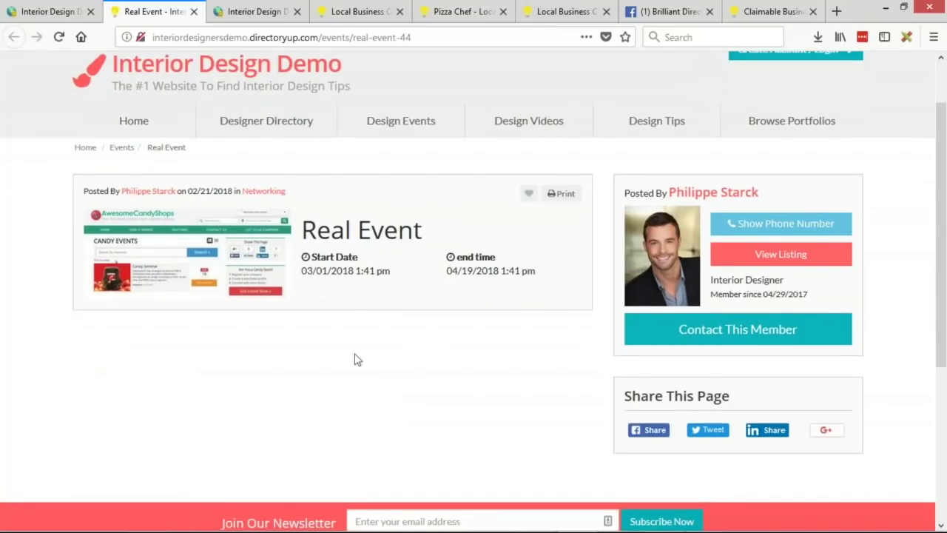
pyautogui.scroll(1, 353, 359)
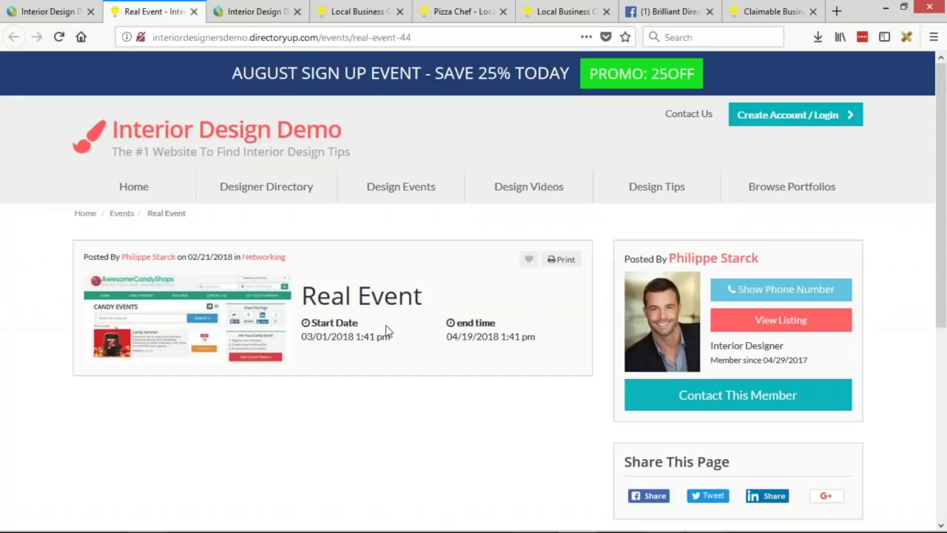
pyautogui.click(77, 11)
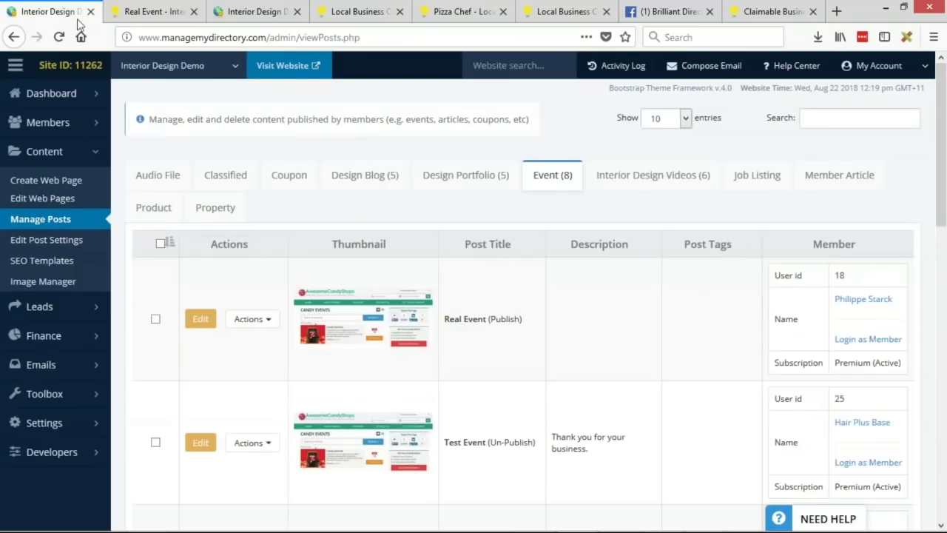
# Step: Go to Edit Post Settings and open the Event post type for editing
pyautogui.click(100, 153)
pyautogui.click(90, 153)
pyautogui.click(33, 244)
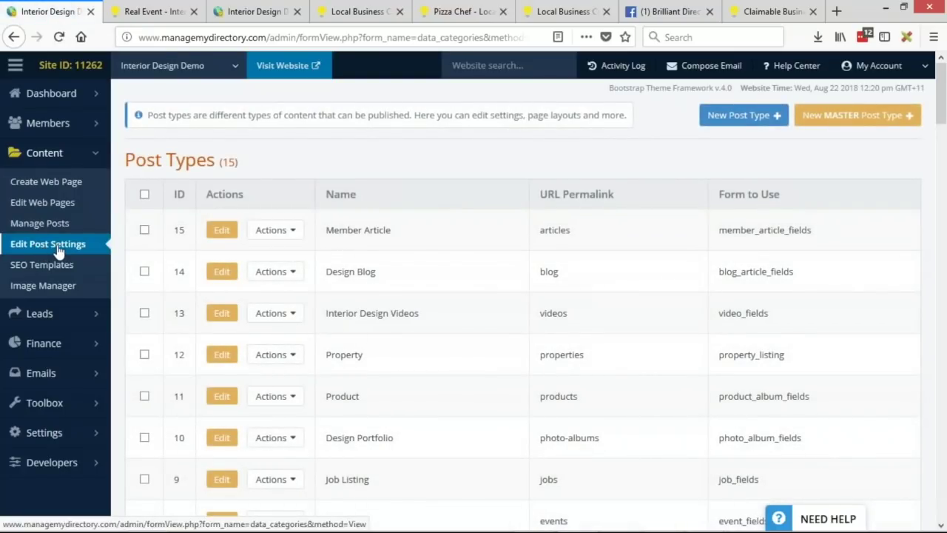
pyautogui.scroll(-3, 515, 237)
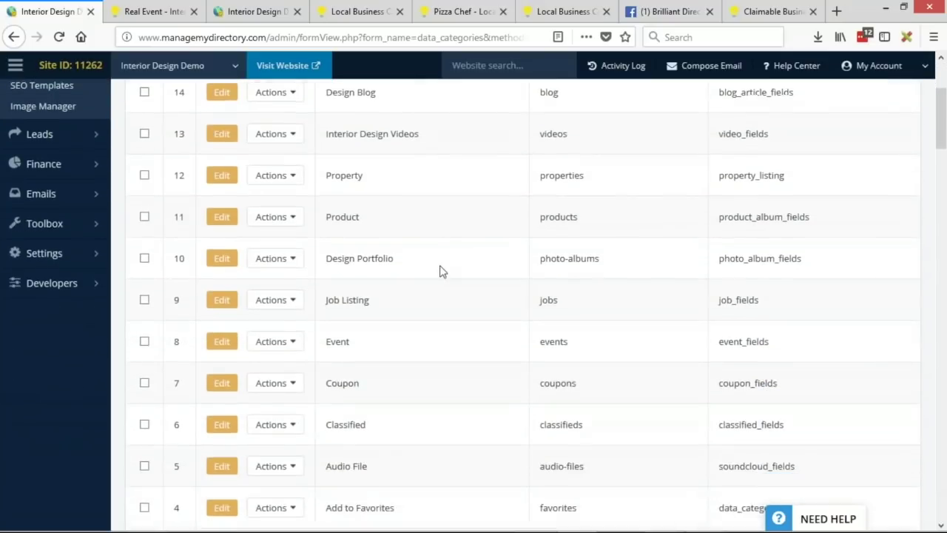
pyautogui.scroll(-2, 439, 271)
pyautogui.moveTo(327, 259); pyautogui.dragTo(792, 269)
pyautogui.click(261, 256)
pyautogui.click(228, 260)
pyautogui.click(271, 261)
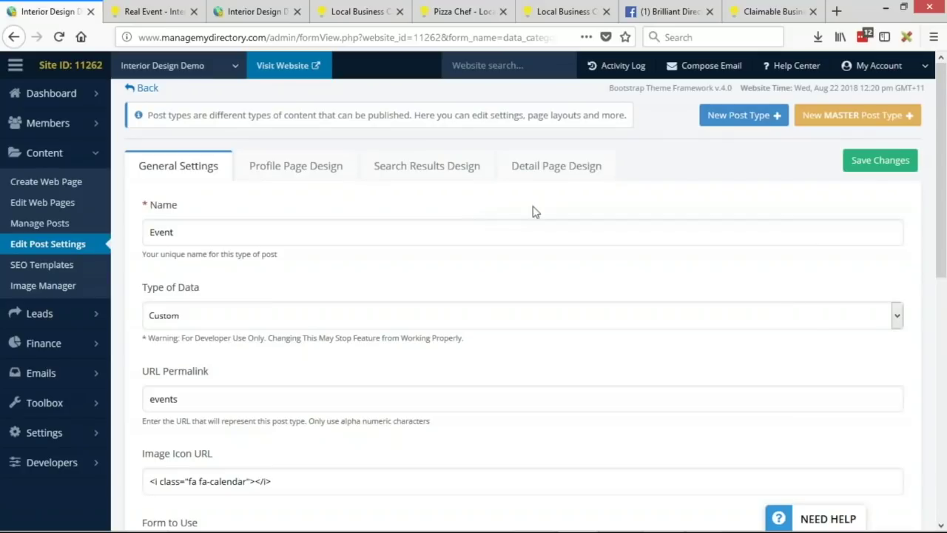
# Step: Show the Event Detail Page Design code and scroll down to Restore Default Code
pyautogui.click(557, 171)
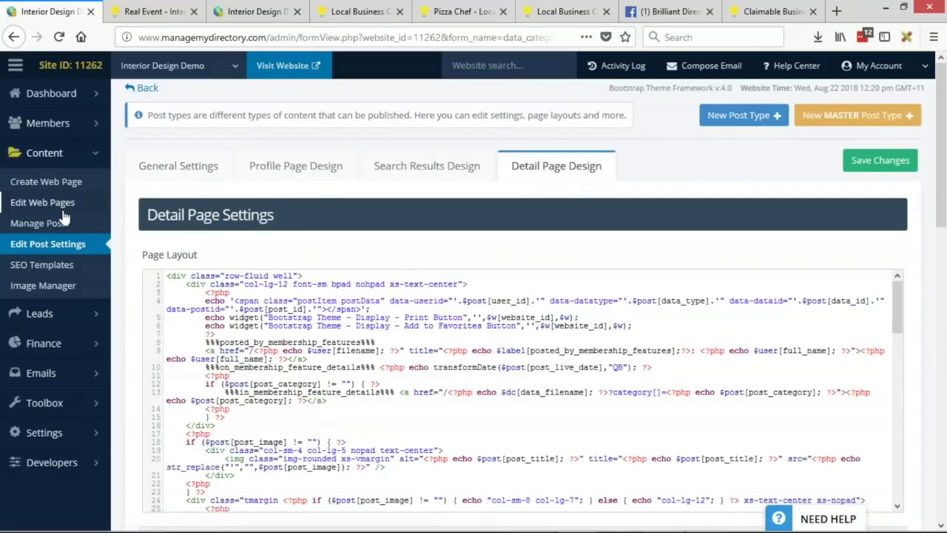
pyautogui.scroll(-3, 129, 181)
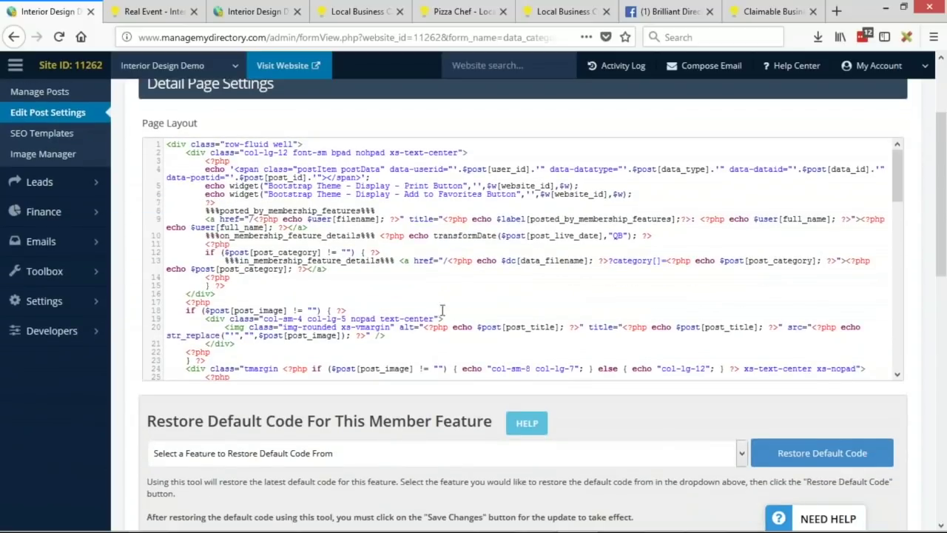
pyautogui.scroll(-5, 283, 217)
pyautogui.scroll(-3, 121, 218)
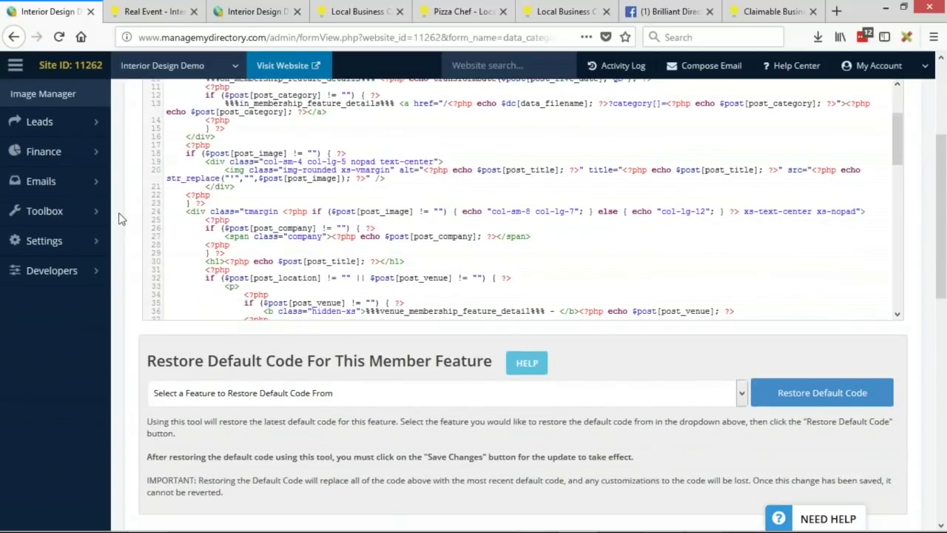
pyautogui.scroll(-3, 120, 219)
pyautogui.moveTo(146, 157); pyautogui.dragTo(332, 162)
# Step: Restore the default Event detail page code, confirming the replacement and success message
pyautogui.click(333, 162)
pyautogui.tripleClick(426, 164)
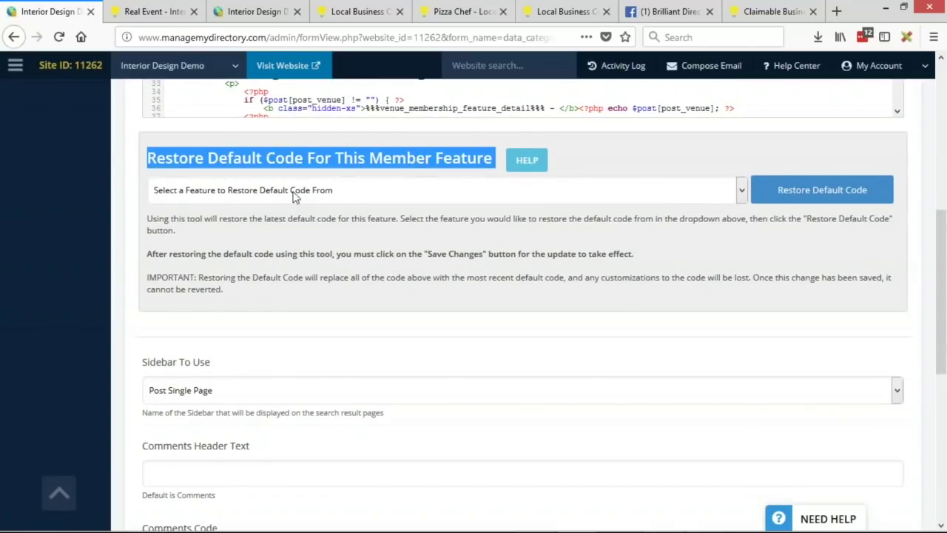
pyautogui.click(294, 195)
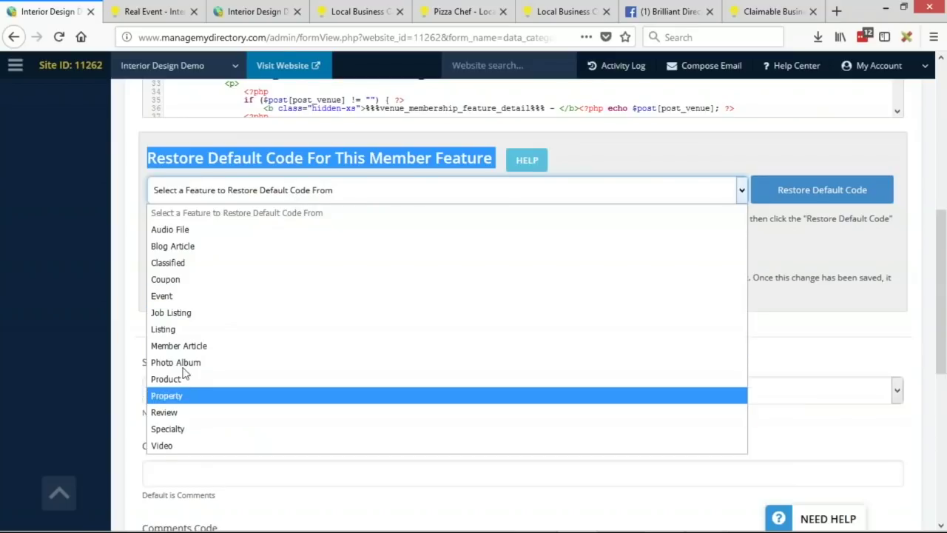
pyautogui.click(180, 297)
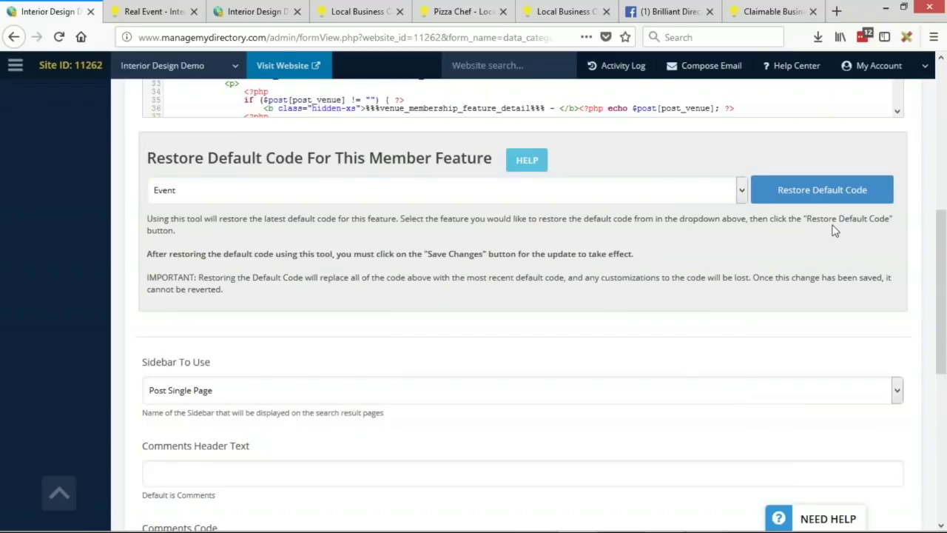
pyautogui.click(828, 201)
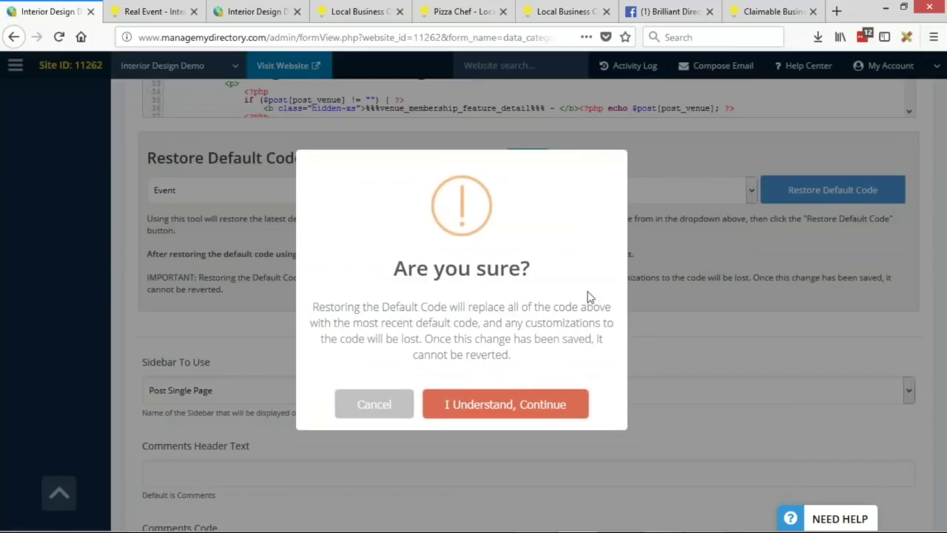
pyautogui.click(577, 405)
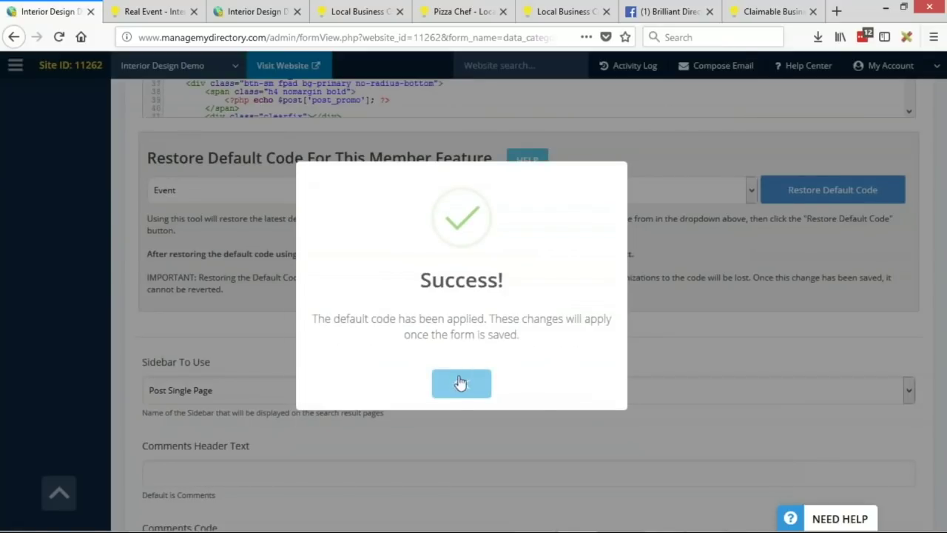
pyautogui.click(452, 393)
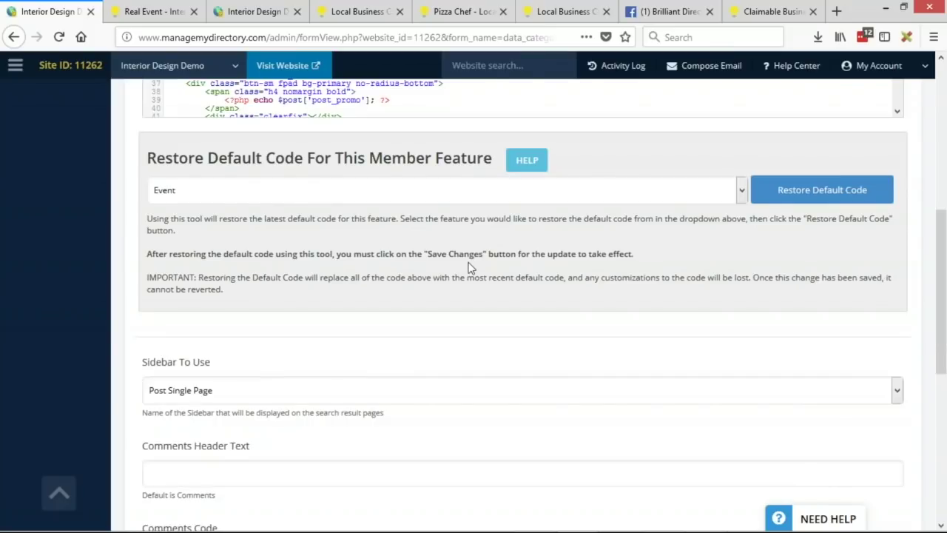
pyautogui.scroll(-5, 399, 192)
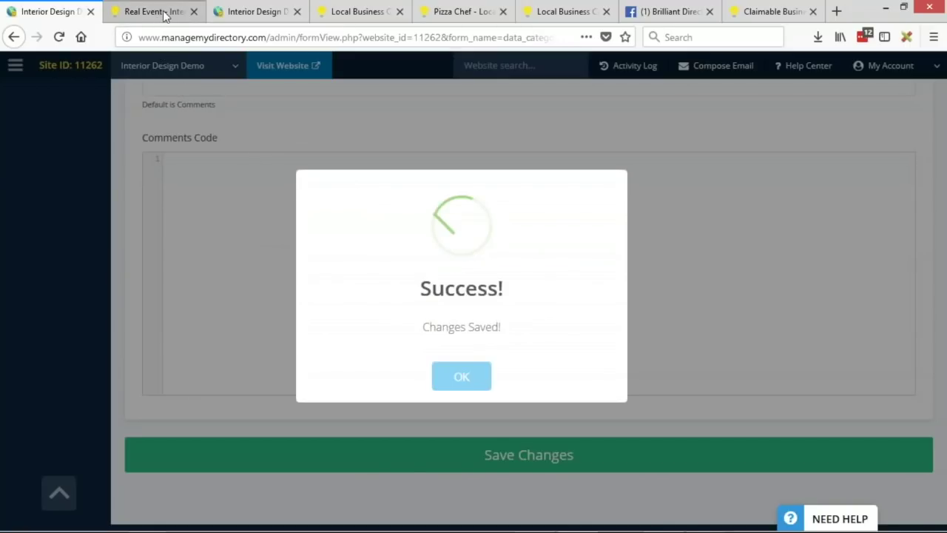
# Step: Dismiss the changes-saved message and duplicate the Real Event page into a new tab
pyautogui.click(480, 380)
pyautogui.click(153, 14)
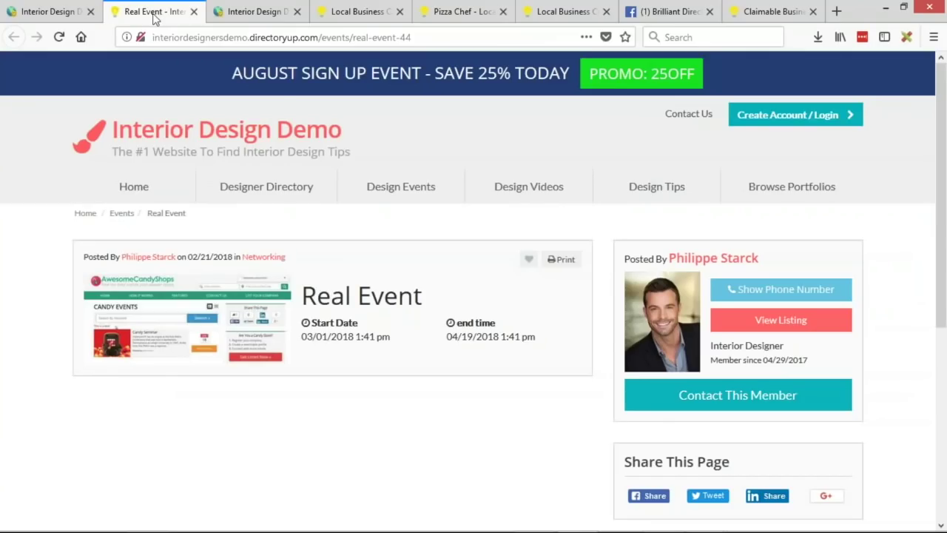
pyautogui.rightClick(154, 14)
pyautogui.click(239, 73)
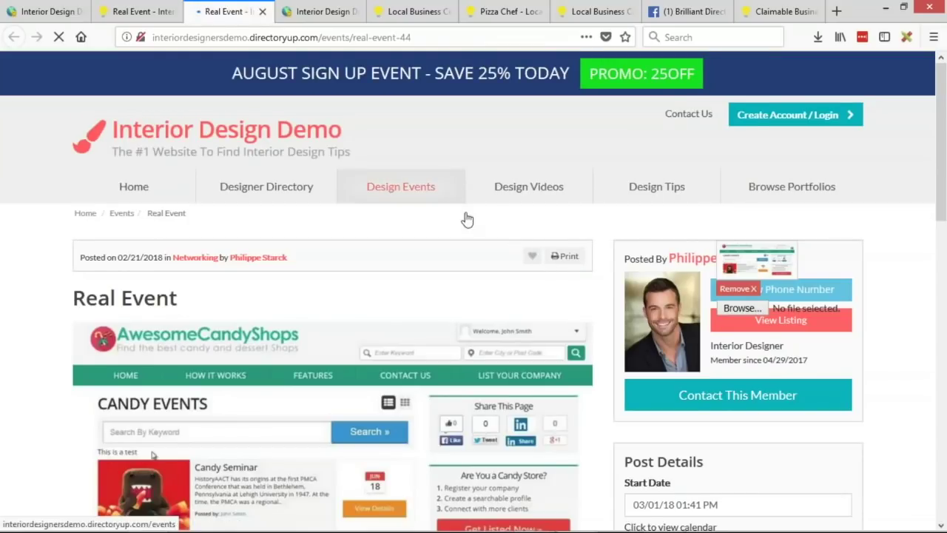
pyautogui.scroll(-5, 429, 355)
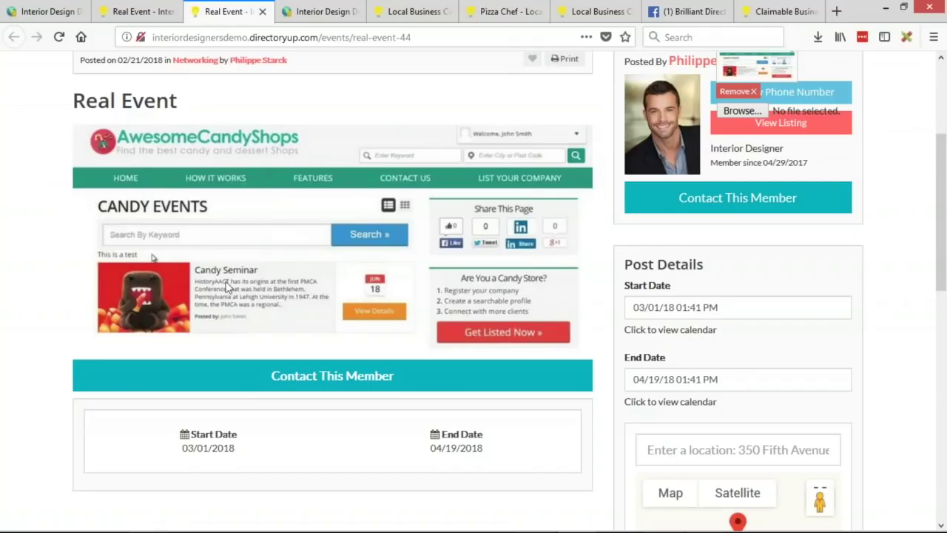
# Step: Compare the posted-on details line between the older and updated Real Event layouts
pyautogui.click(149, 13)
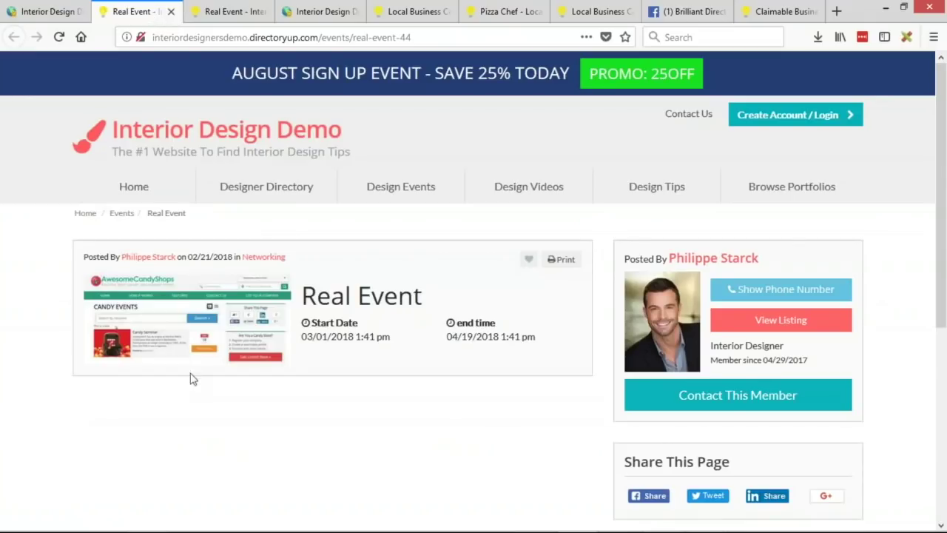
pyautogui.click(222, 11)
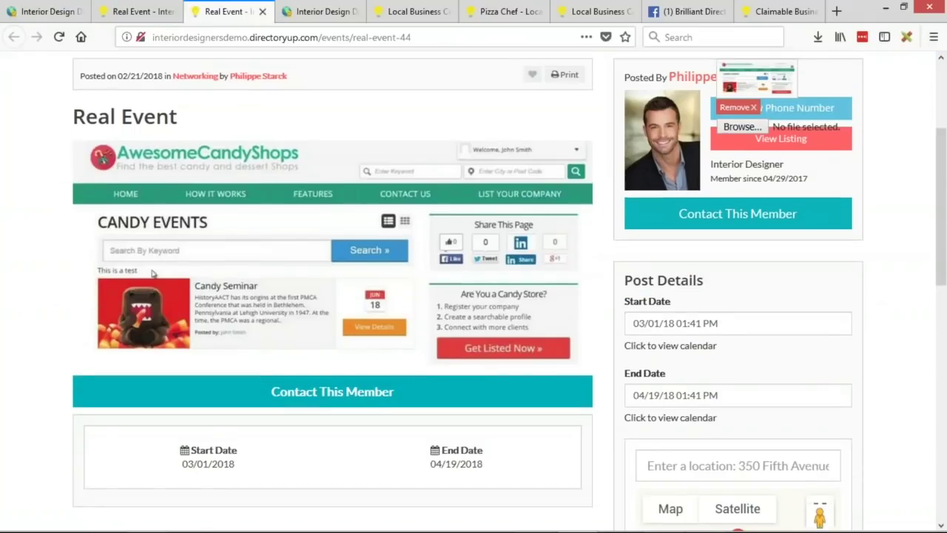
pyautogui.scroll(3, 81, 290)
pyautogui.moveTo(289, 257); pyautogui.dragTo(152, 258)
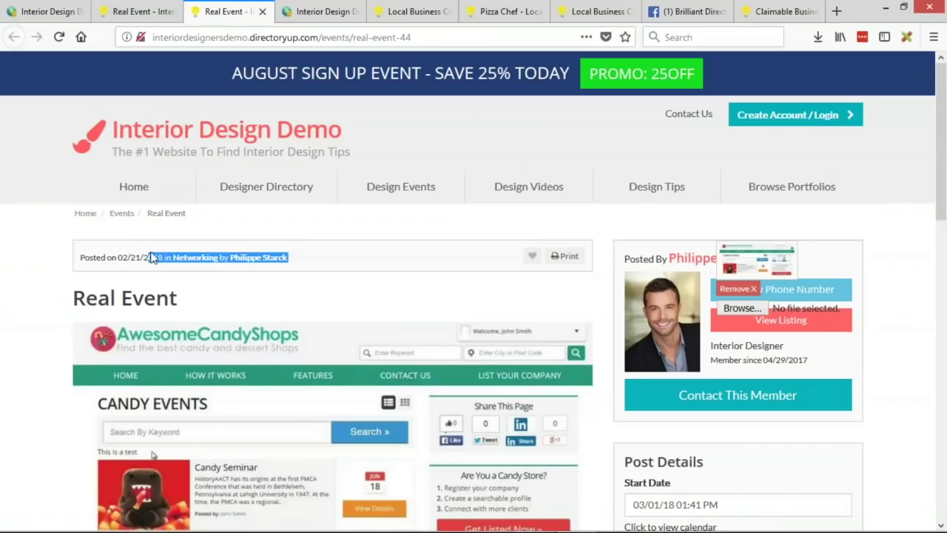
pyautogui.click(86, 255)
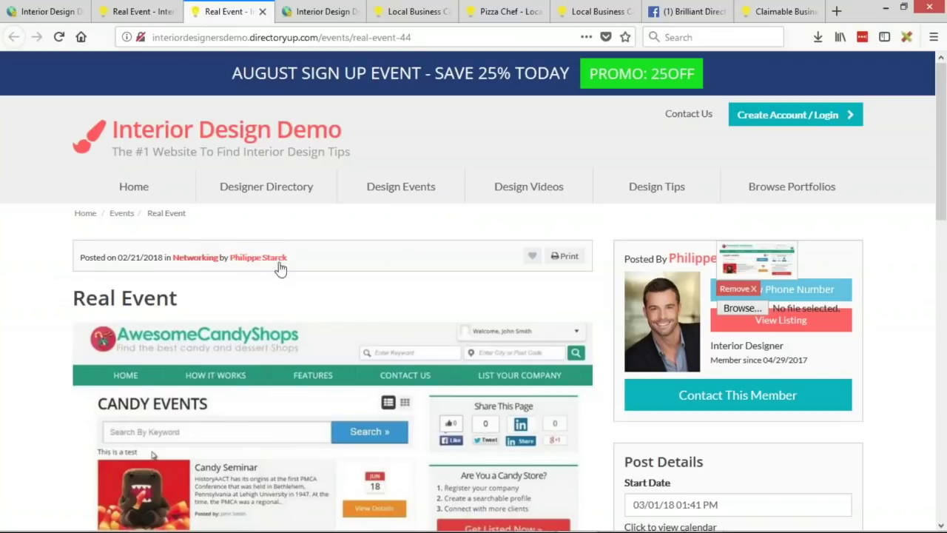
pyautogui.click(143, 11)
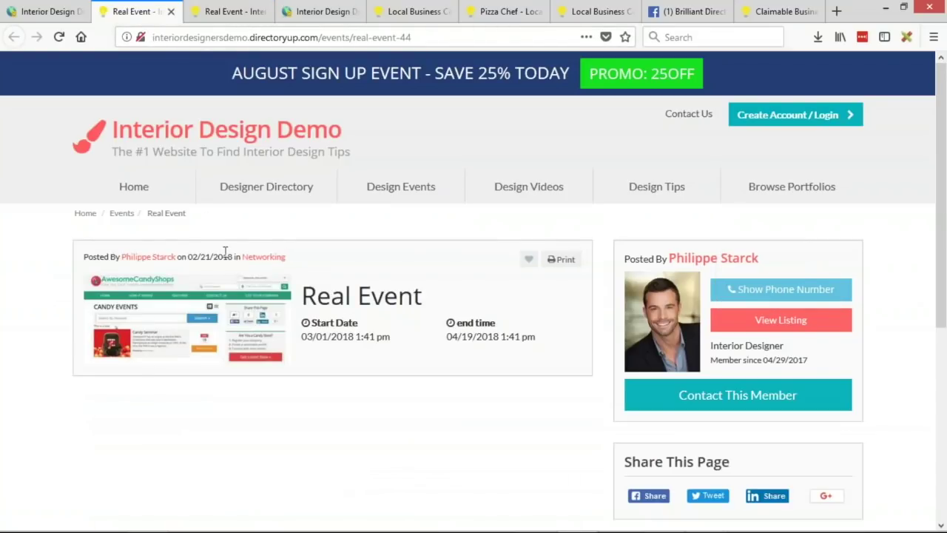
pyautogui.moveTo(295, 257); pyautogui.dragTo(91, 238)
pyautogui.click(28, 258)
pyautogui.click(243, 9)
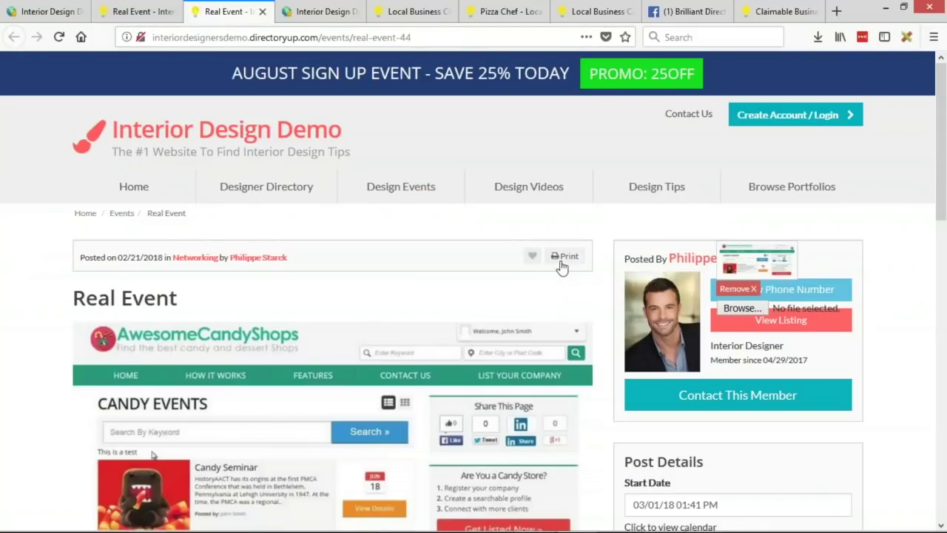
# Step: Try bookmarking the event, close the login prompt, and inspect the Start Date and End Date labels
pyautogui.click(532, 259)
pyautogui.click(667, 88)
pyautogui.scroll(-5, 422, 267)
pyautogui.scroll(-1, 415, 255)
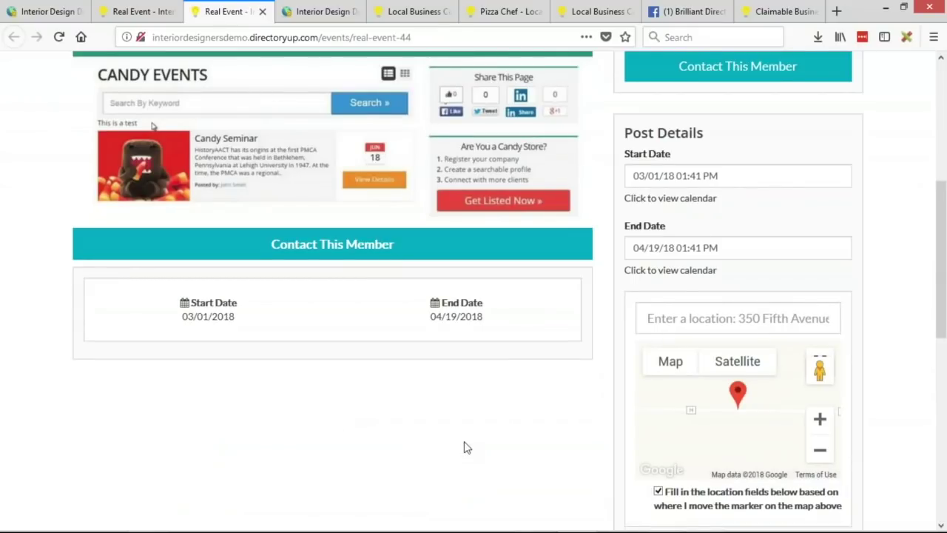
pyautogui.tripleClick(193, 302)
pyautogui.tripleClick(443, 303)
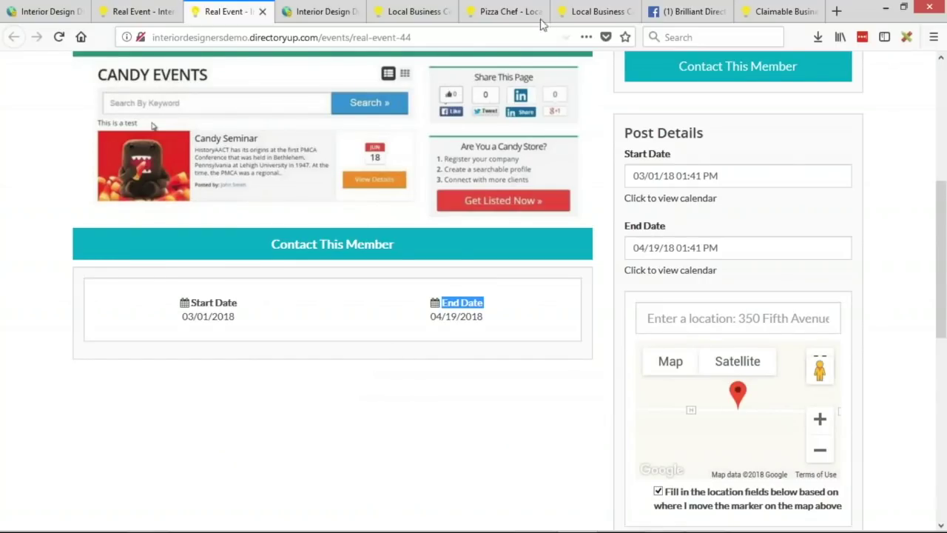
# Step: Compare with the Pizza Chef demo page, then open Upcoming Events via the Events breadcrumb
pyautogui.click(509, 14)
pyautogui.scroll(-7, 206, 339)
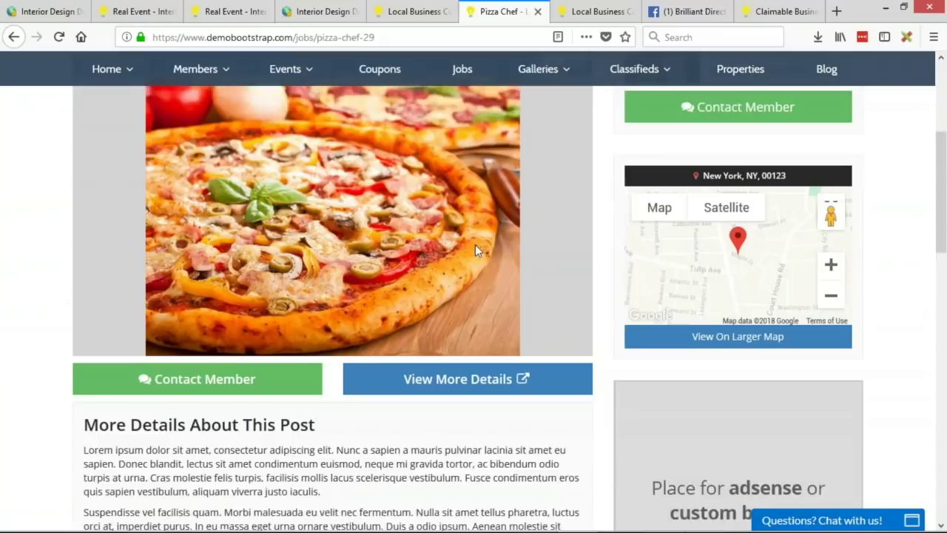
pyautogui.scroll(7, 488, 314)
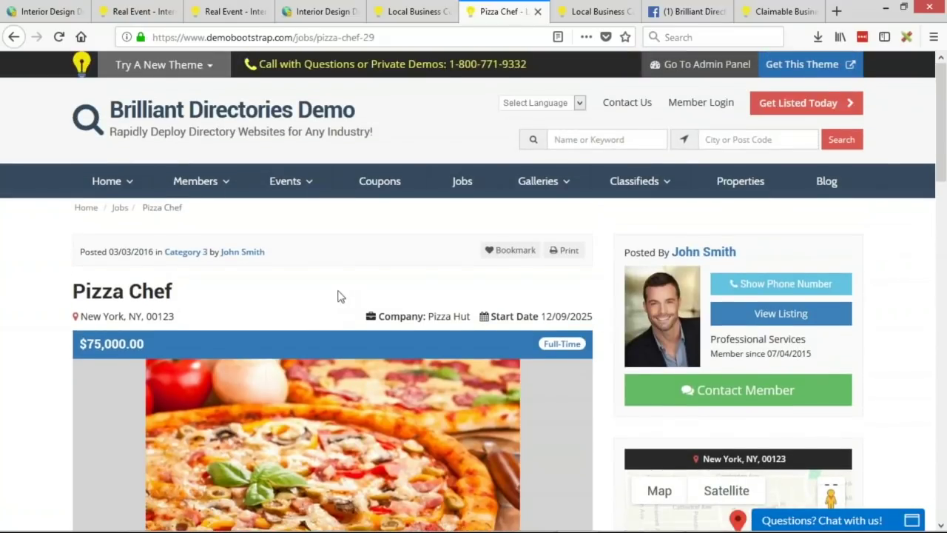
pyautogui.click(140, 11)
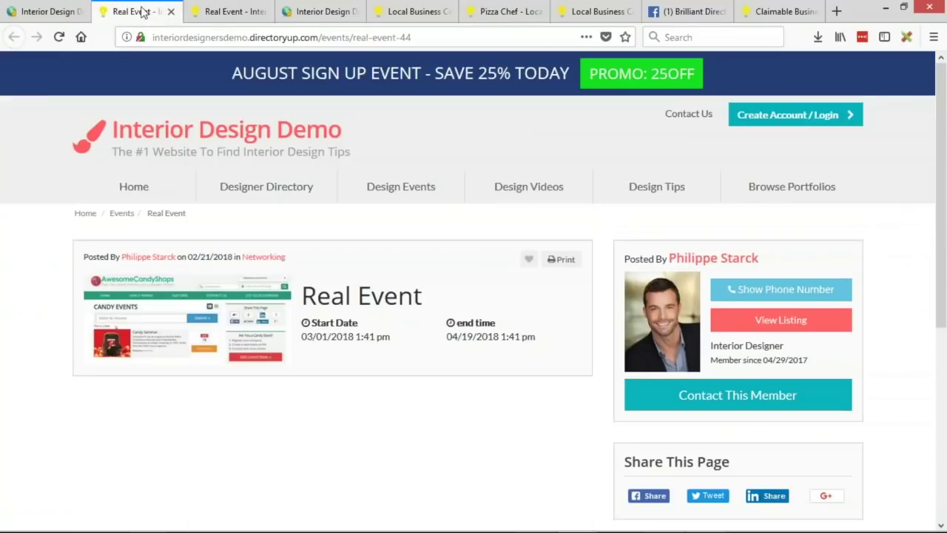
pyautogui.click(123, 219)
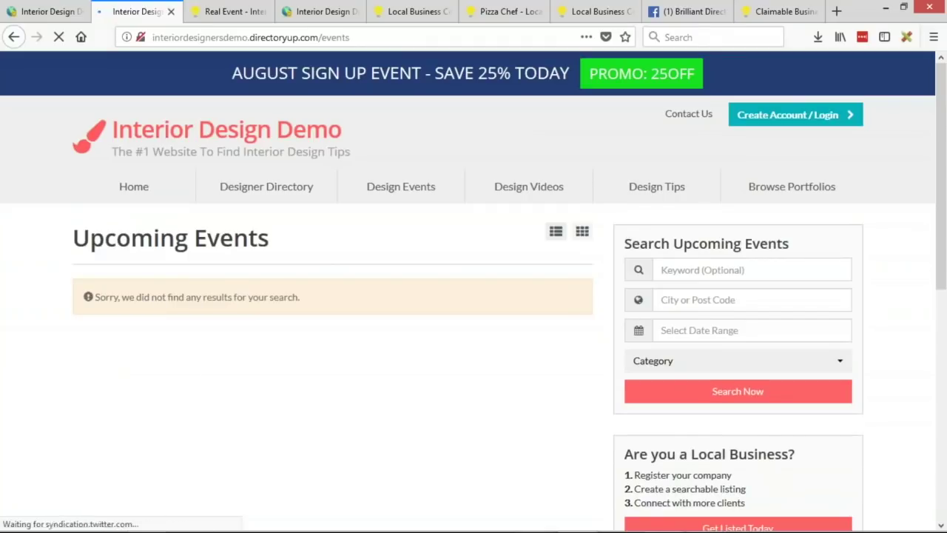
# Step: Go back to the first browser tab's admin page and scroll to its top
pyautogui.click(37, 14)
pyautogui.scroll(15, 134, 288)
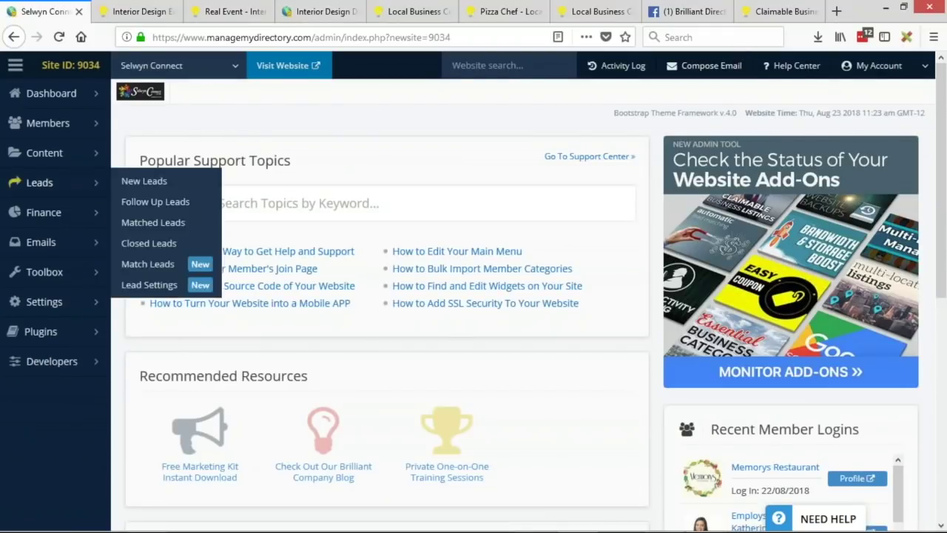
# Step: Open Content > Manage Posts and filter to the Product (113) posts
pyautogui.moveTo(66, 150)
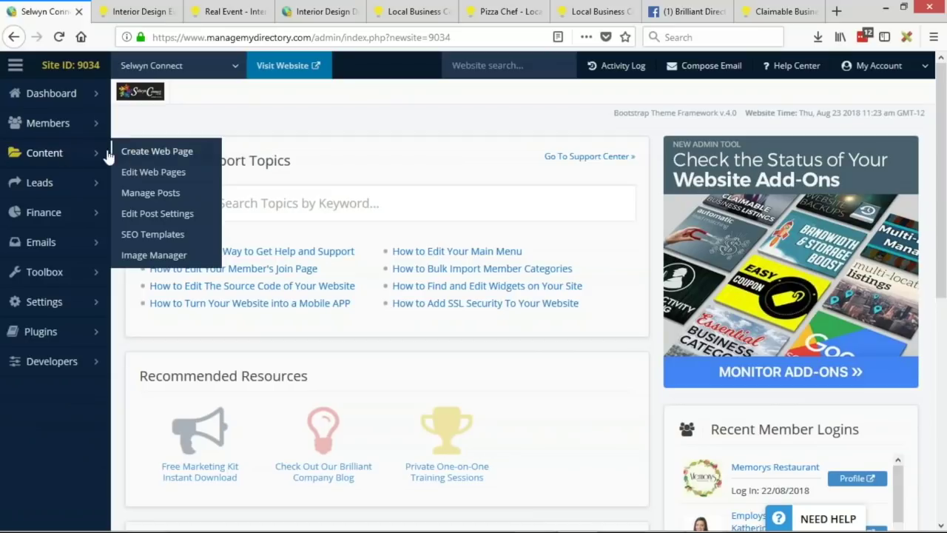
pyautogui.click(99, 152)
pyautogui.click(58, 234)
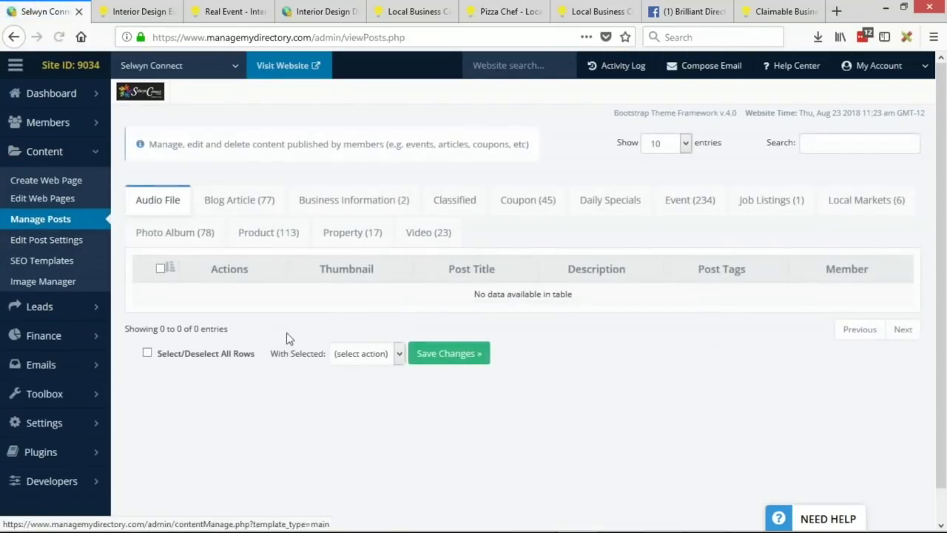
pyautogui.click(268, 235)
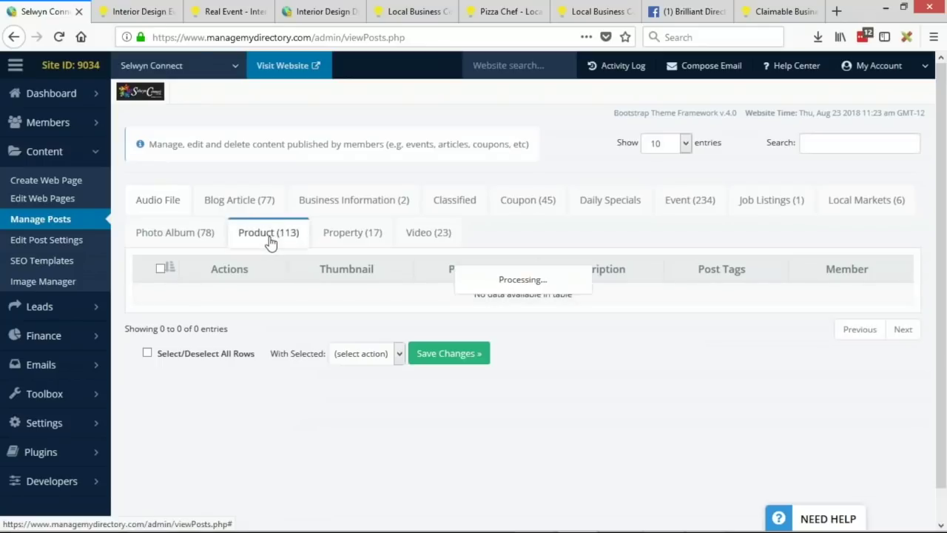
# Step: Open the Rustic Serving Board's live page in a new tab from its Actions menu
pyautogui.scroll(-3, 392, 314)
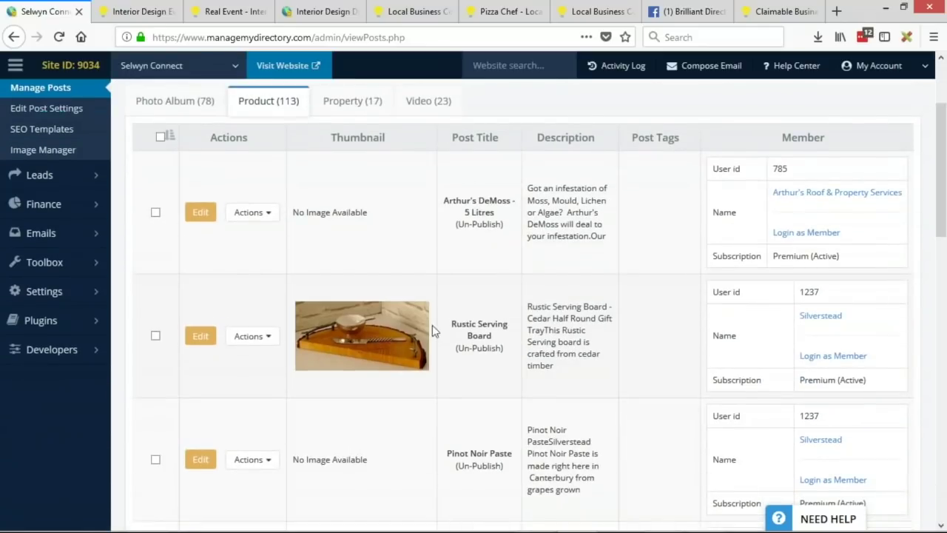
pyautogui.scroll(-2, 384, 333)
pyautogui.click(264, 275)
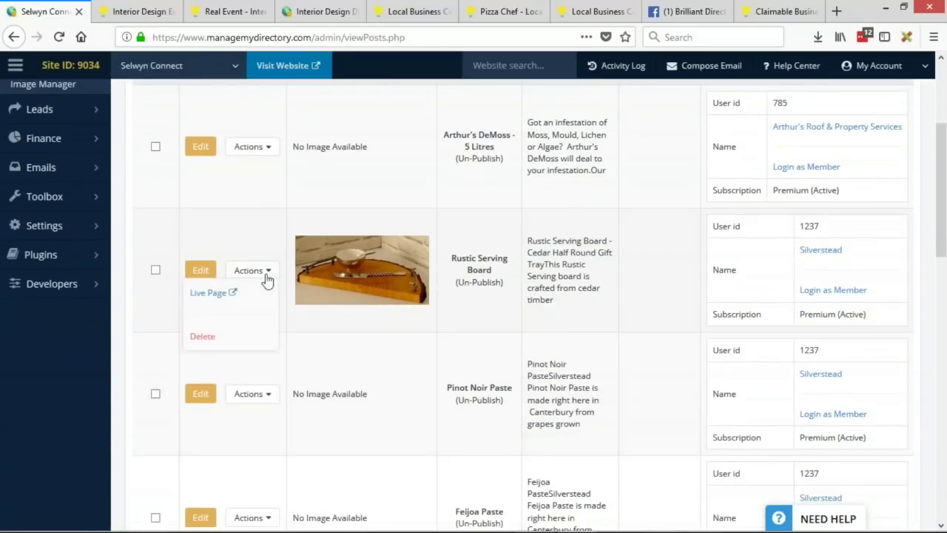
pyautogui.middleClick(219, 296)
# Step: Review the live Rustic Serving Board page's category, price and availability details
pyautogui.click(131, 12)
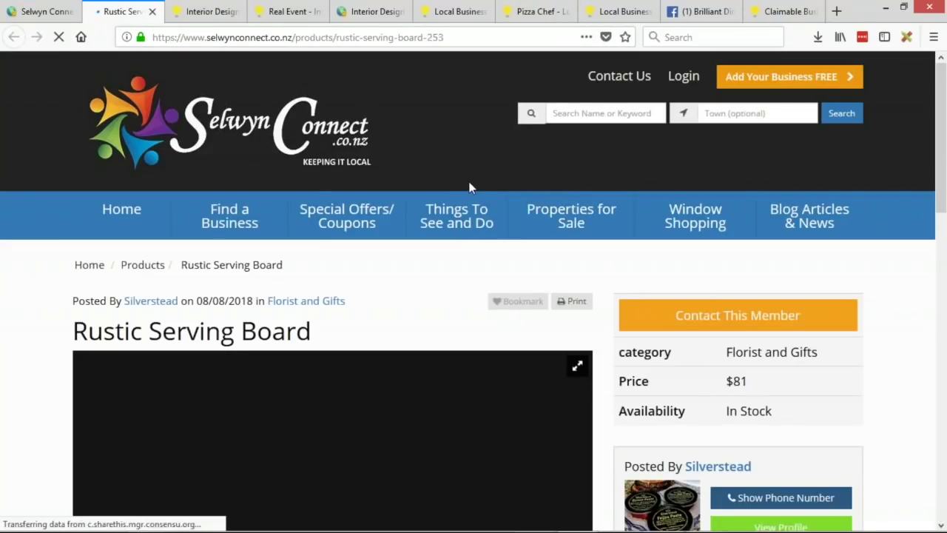
pyautogui.scroll(-1, 290, 244)
pyautogui.scroll(-5, 25, 253)
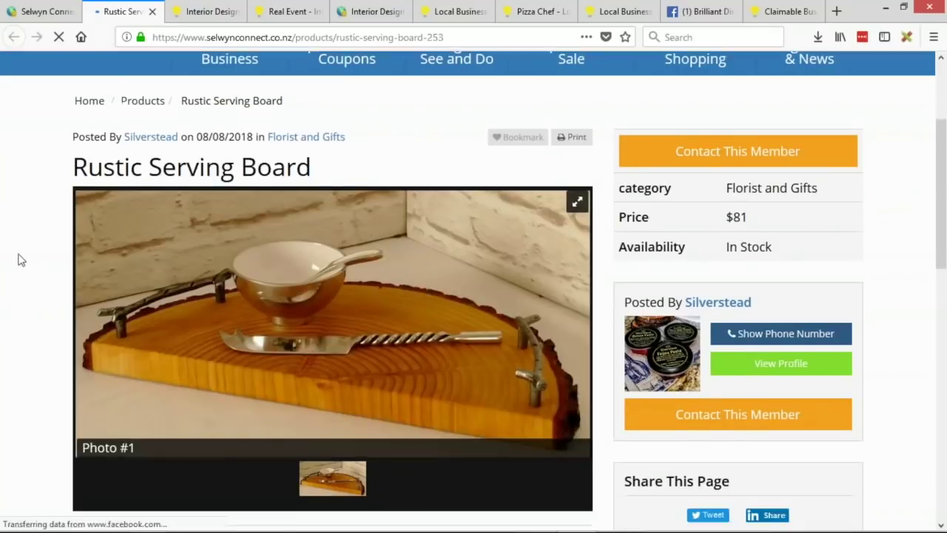
pyautogui.scroll(-1, 249, 308)
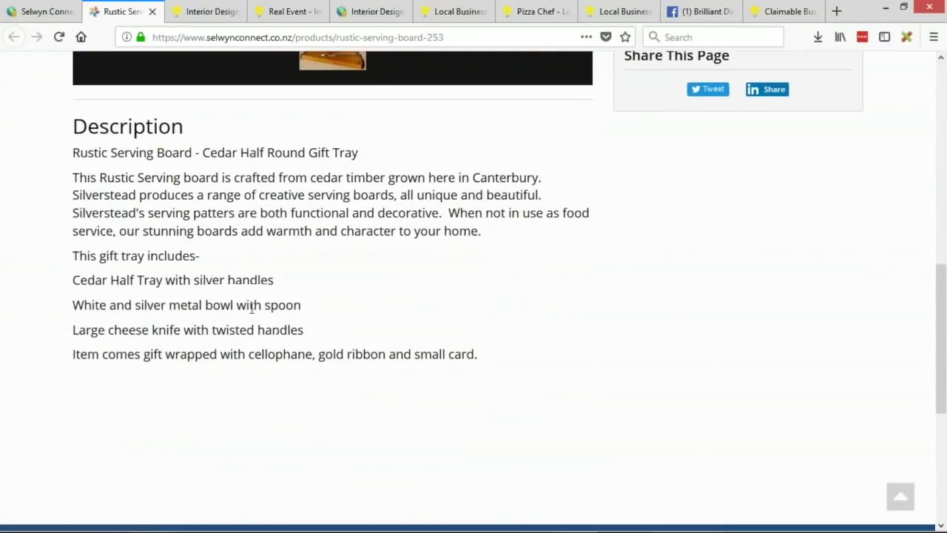
pyautogui.scroll(1, 129, 246)
pyautogui.scroll(10, 129, 246)
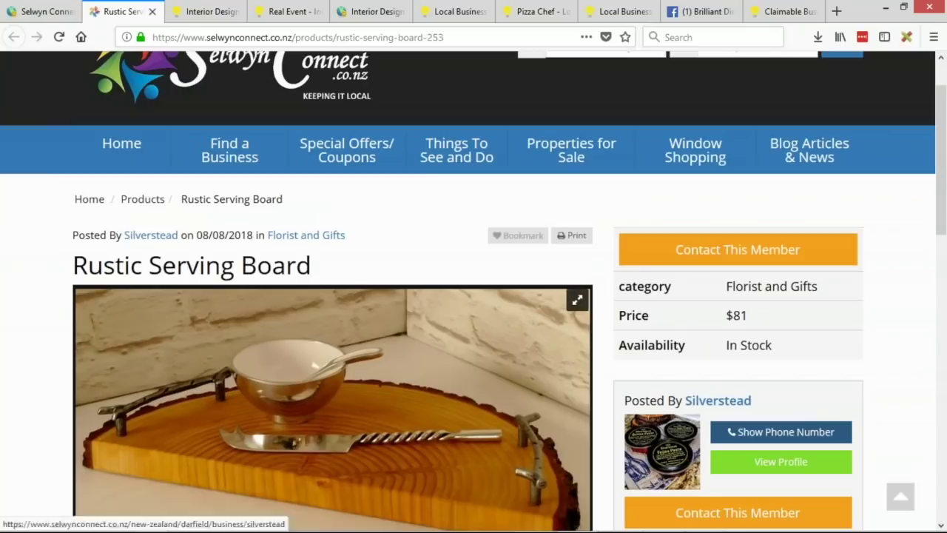
pyautogui.moveTo(624, 286); pyautogui.dragTo(793, 343)
pyautogui.click(792, 340)
pyautogui.scroll(1, 147, 324)
pyautogui.scroll(-1, 294, 301)
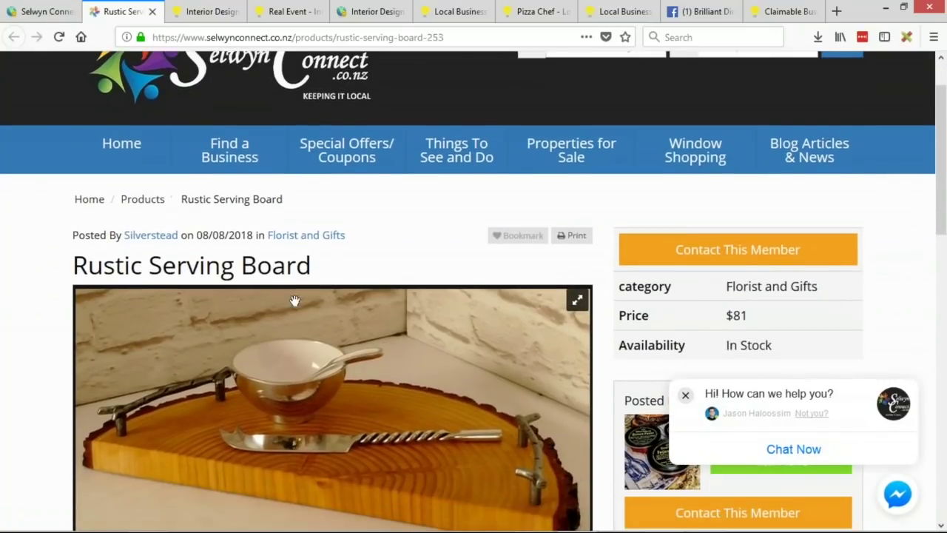
# Step: Browse the live Products listing page from the breadcrumb, then return to the admin post list
pyautogui.middleClick(143, 199)
pyautogui.click(184, 11)
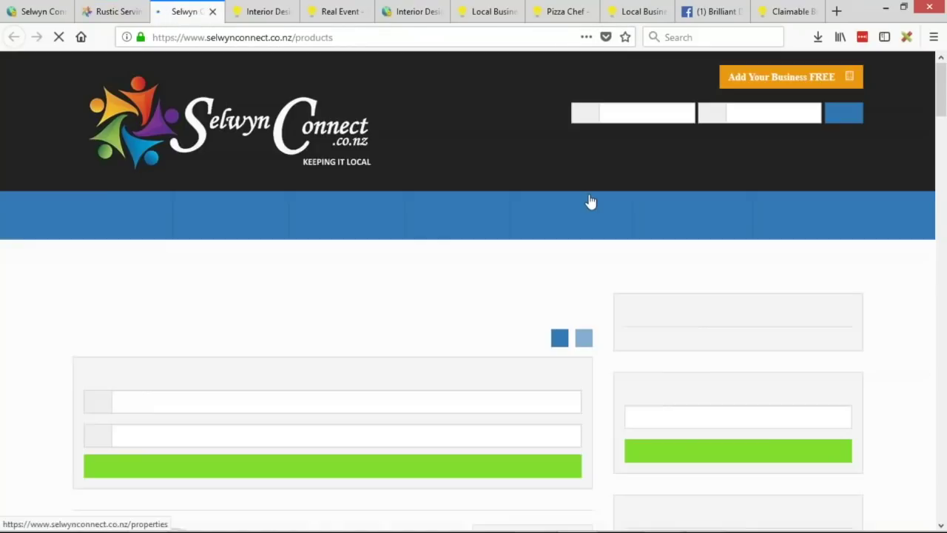
pyautogui.scroll(-4, 4, 277)
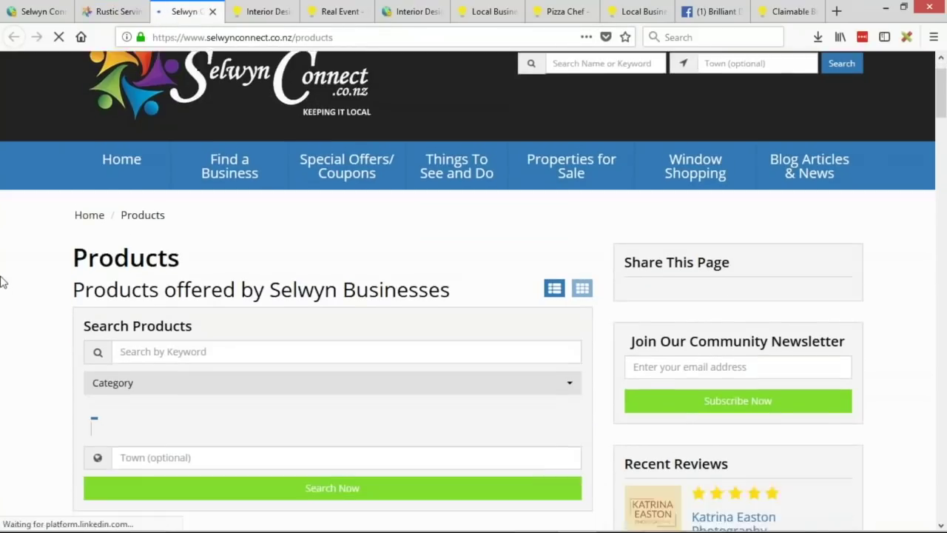
pyautogui.scroll(-2, 5, 290)
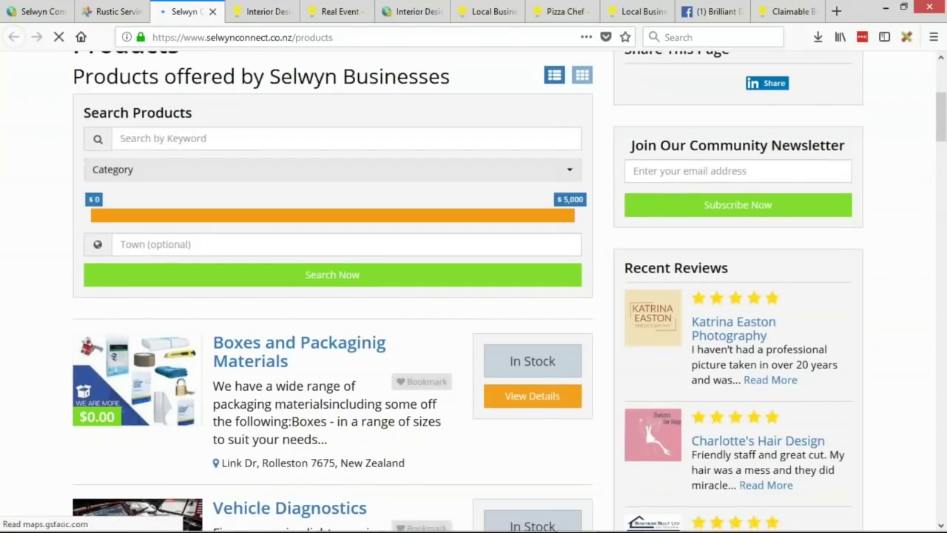
pyautogui.scroll(2, 338, 224)
pyautogui.scroll(-2, 236, 186)
pyautogui.scroll(-3, 30, 236)
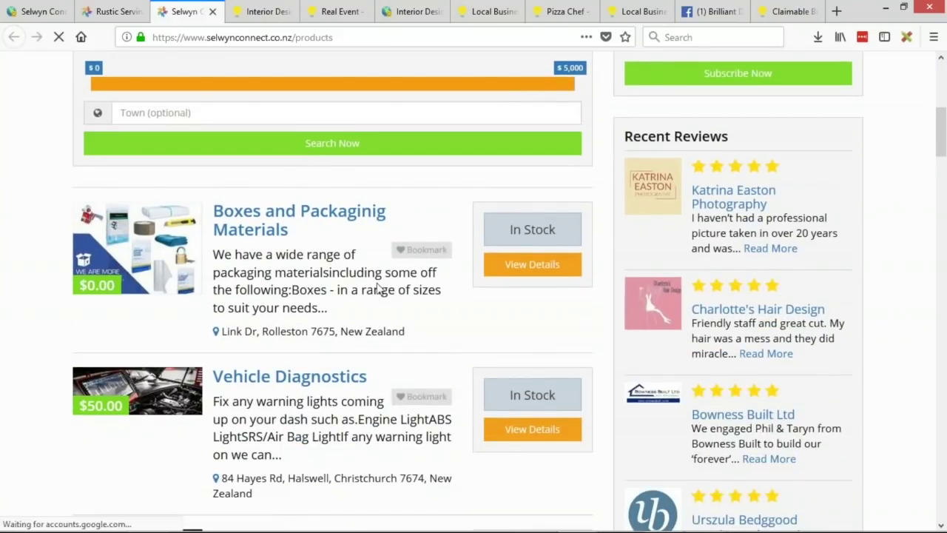
pyautogui.scroll(-2, 264, 306)
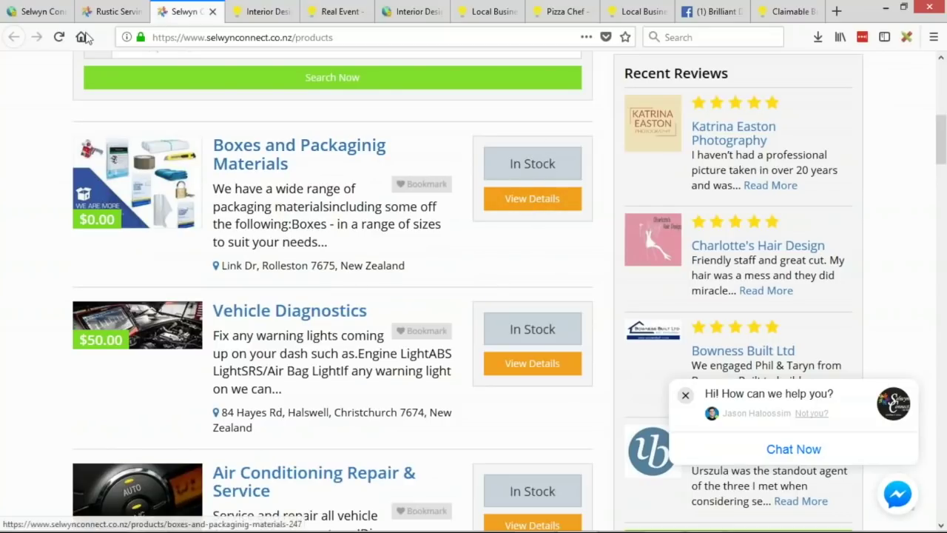
pyautogui.click(48, 15)
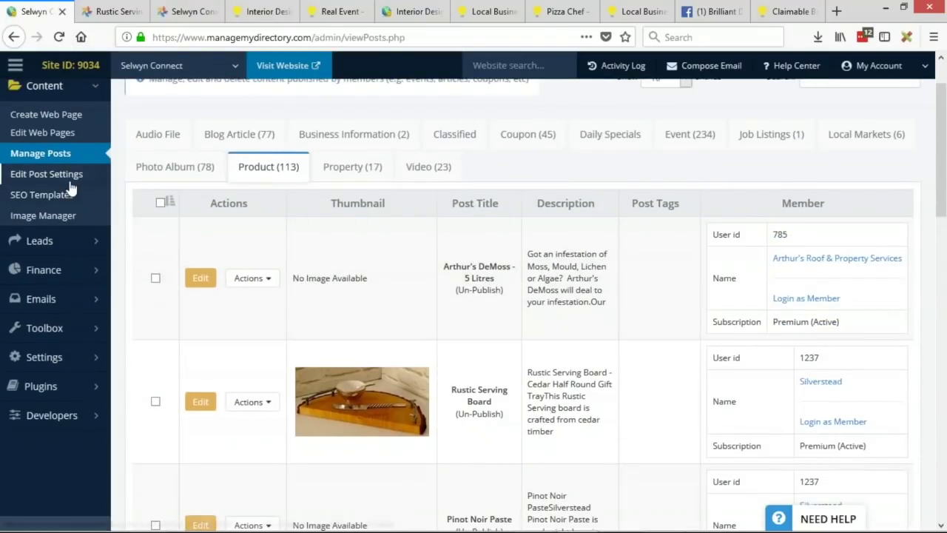
# Step: Edit the Product post type settings and duplicate its settings tab
pyautogui.click(71, 181)
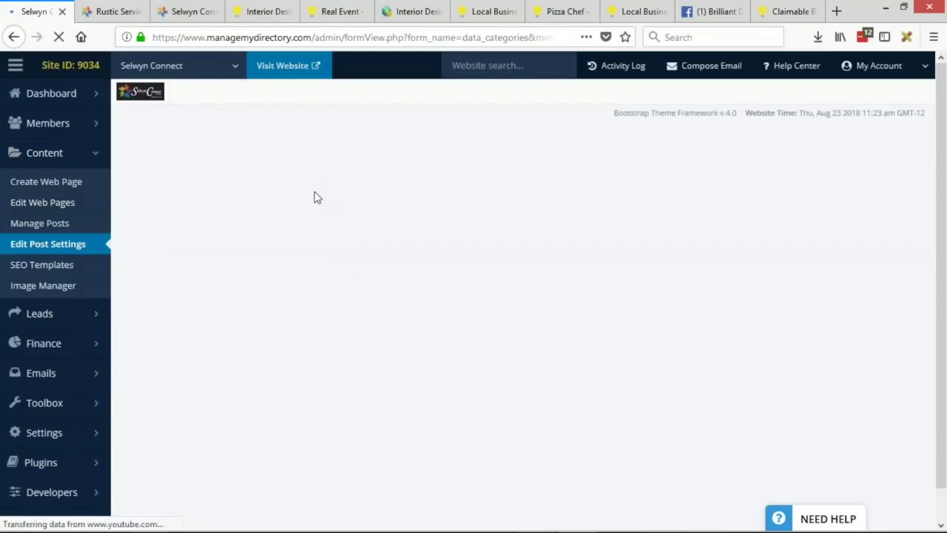
pyautogui.scroll(-3, 440, 186)
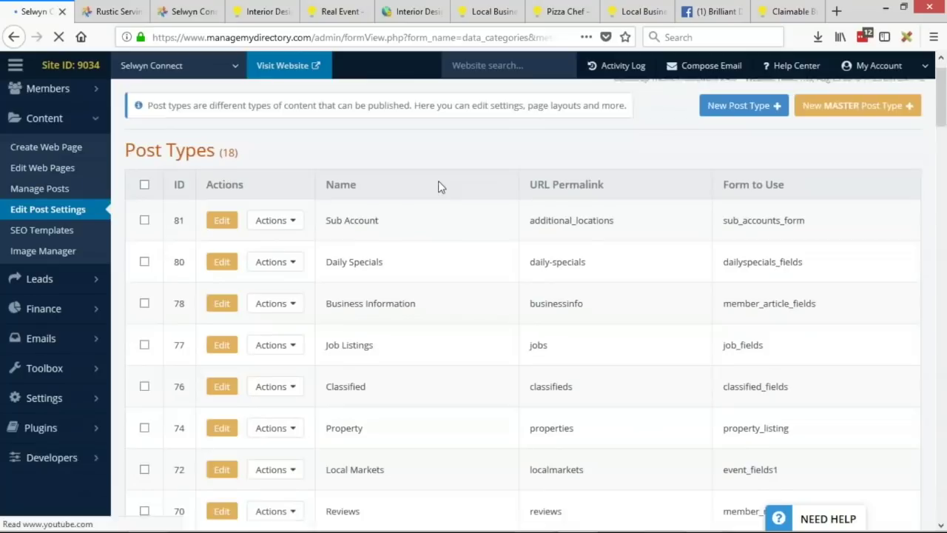
pyautogui.scroll(-5, 428, 259)
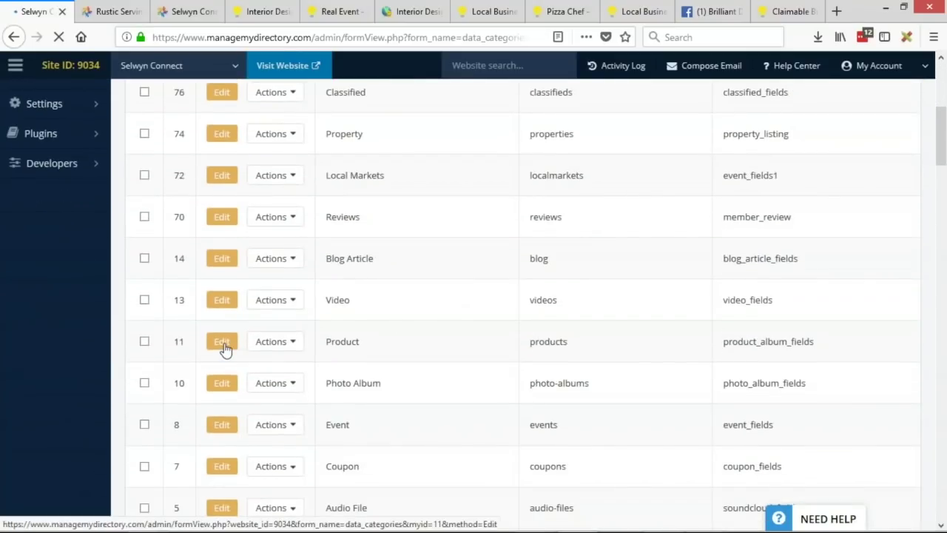
pyautogui.click(223, 343)
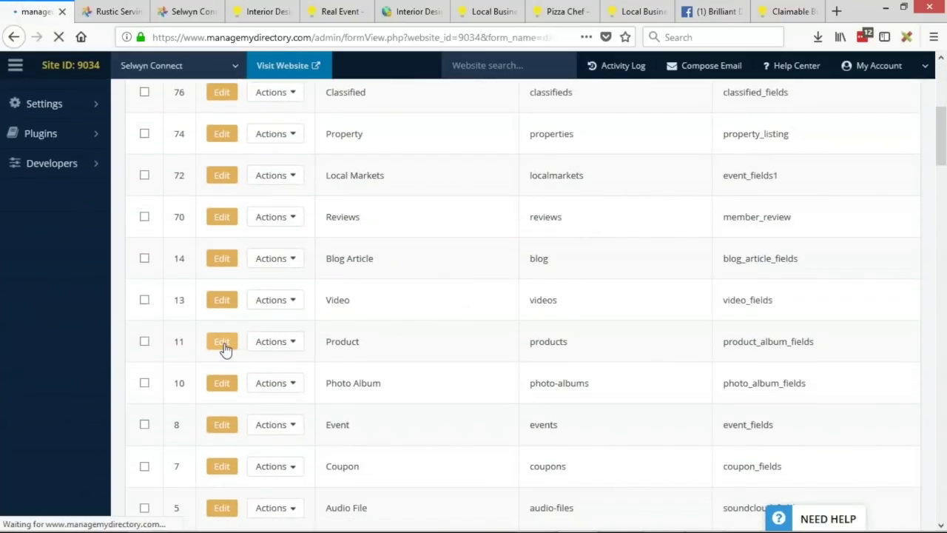
pyautogui.rightClick(29, 14)
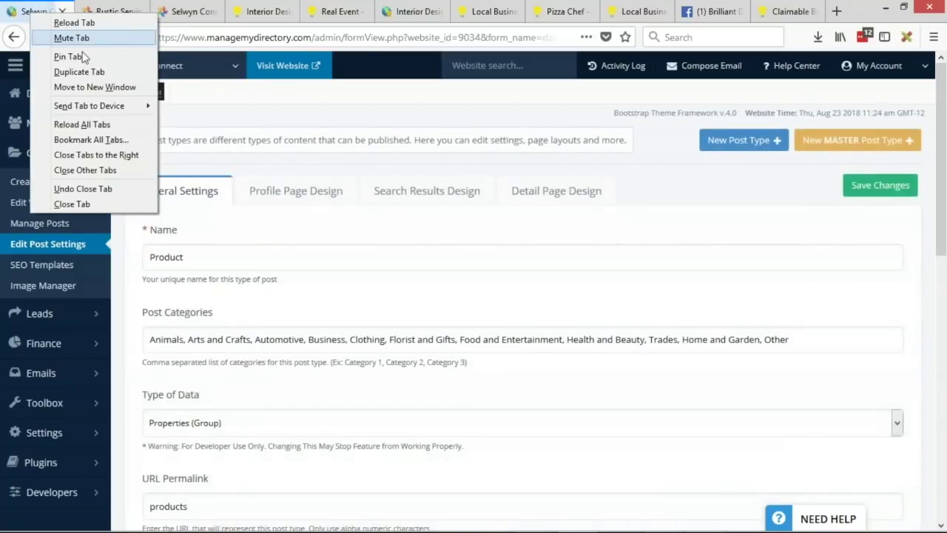
pyautogui.click(59, 70)
pyautogui.click(37, 13)
# Step: Show Search Results Design in one tab and Detail Page Design in the duplicate
pyautogui.click(427, 193)
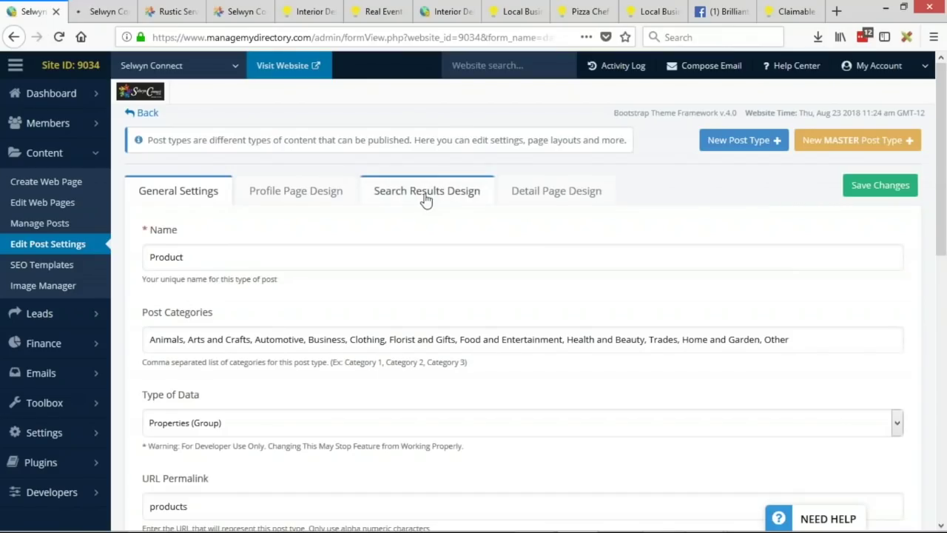
pyautogui.click(96, 13)
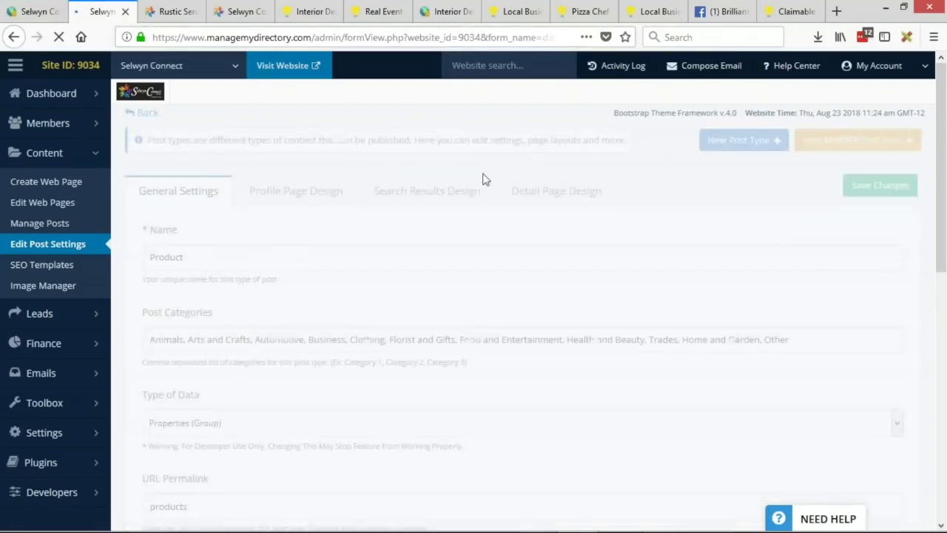
pyautogui.click(536, 192)
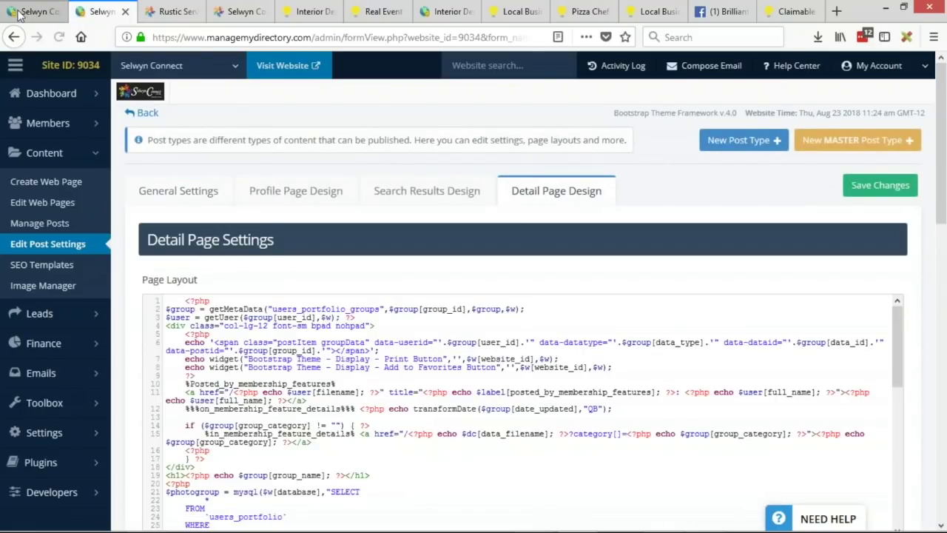
pyautogui.click(22, 16)
pyautogui.scroll(-15, 200, 338)
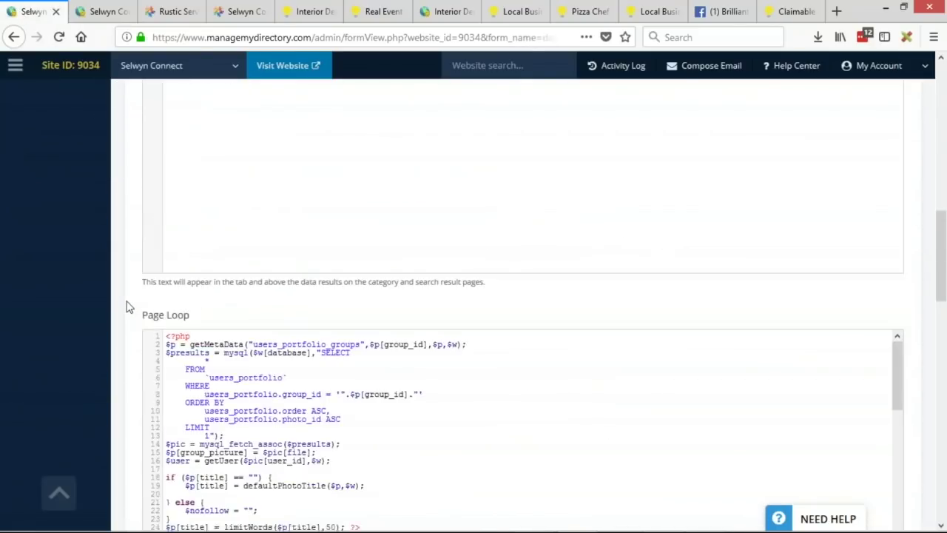
pyautogui.scroll(-5, 132, 299)
# Step: Restore the search results layout to Product's default code and confirm
pyautogui.click(222, 228)
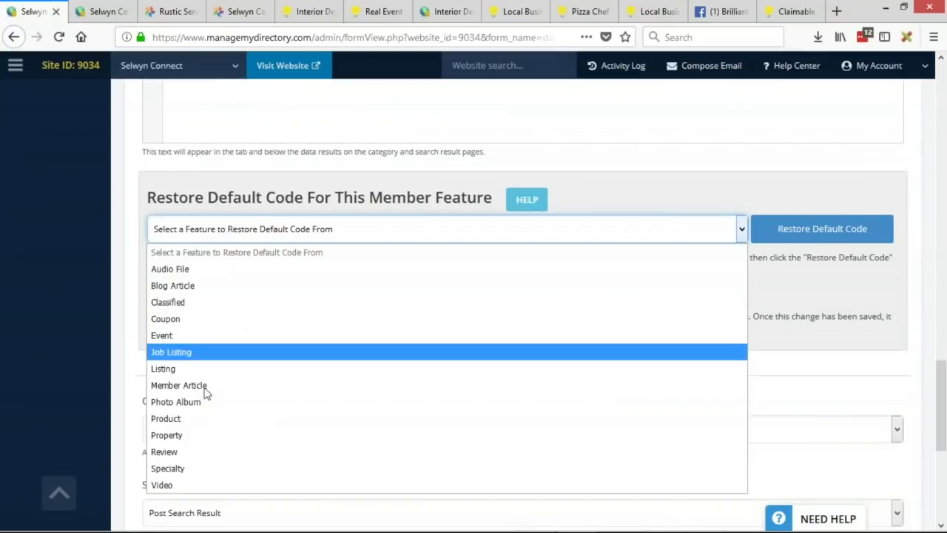
pyautogui.click(178, 419)
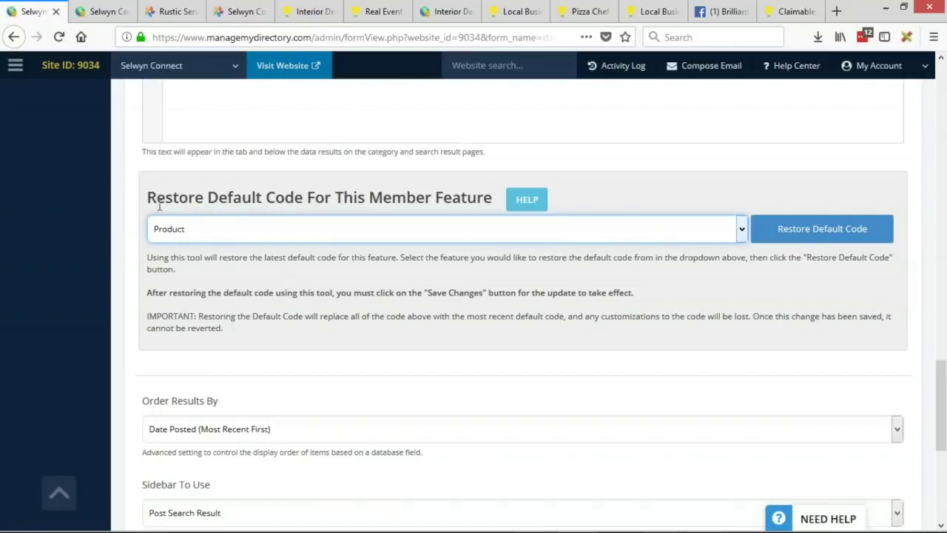
pyautogui.moveTo(147, 199); pyautogui.dragTo(431, 200)
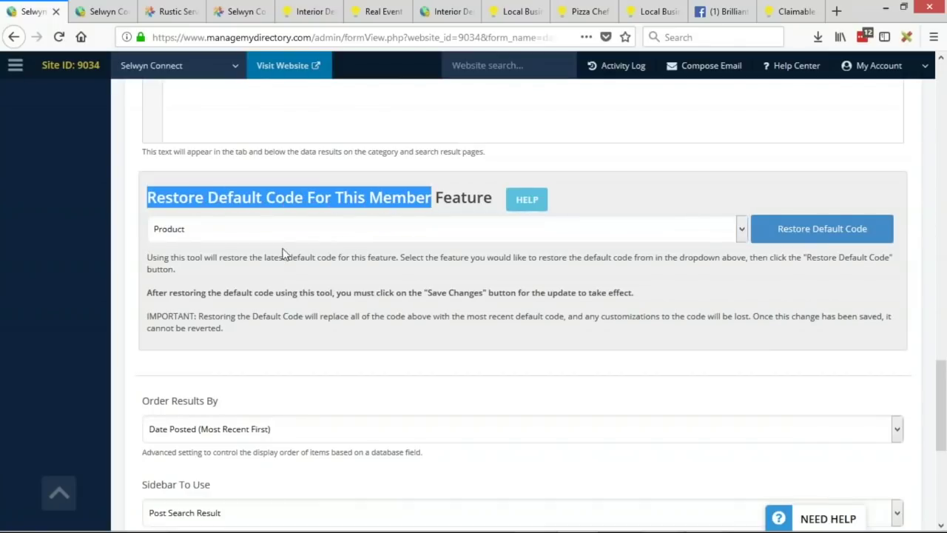
pyautogui.scroll(10, 116, 239)
pyautogui.scroll(-12, 127, 264)
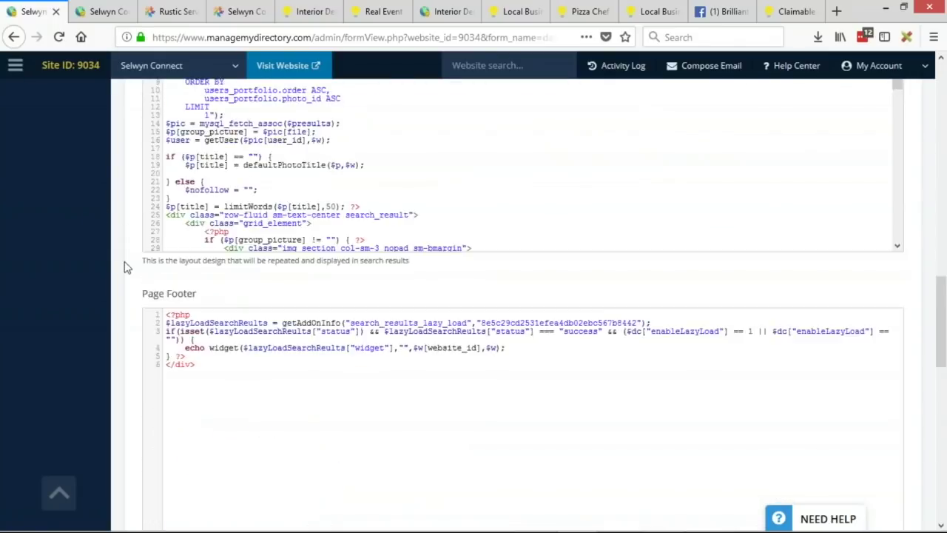
pyautogui.scroll(4, 944, 268)
pyautogui.click(881, 240)
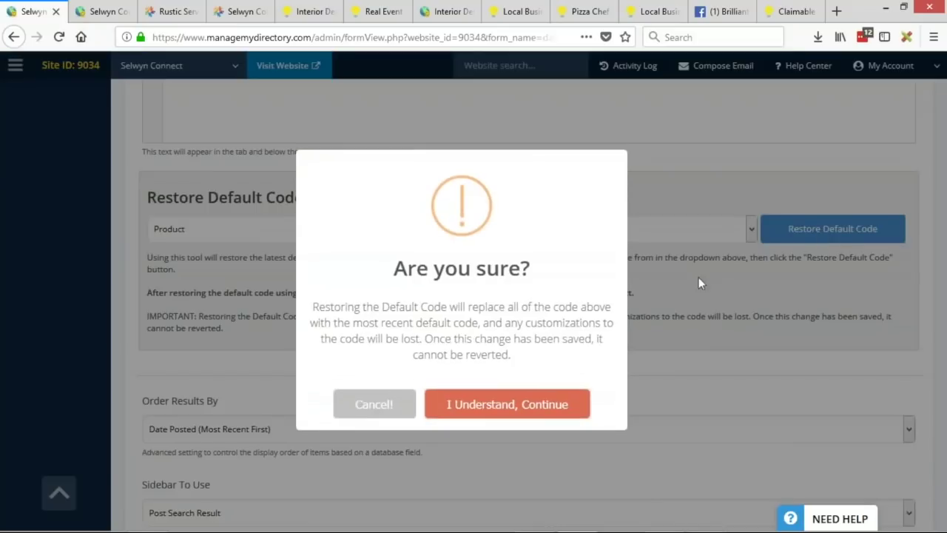
pyautogui.click(574, 409)
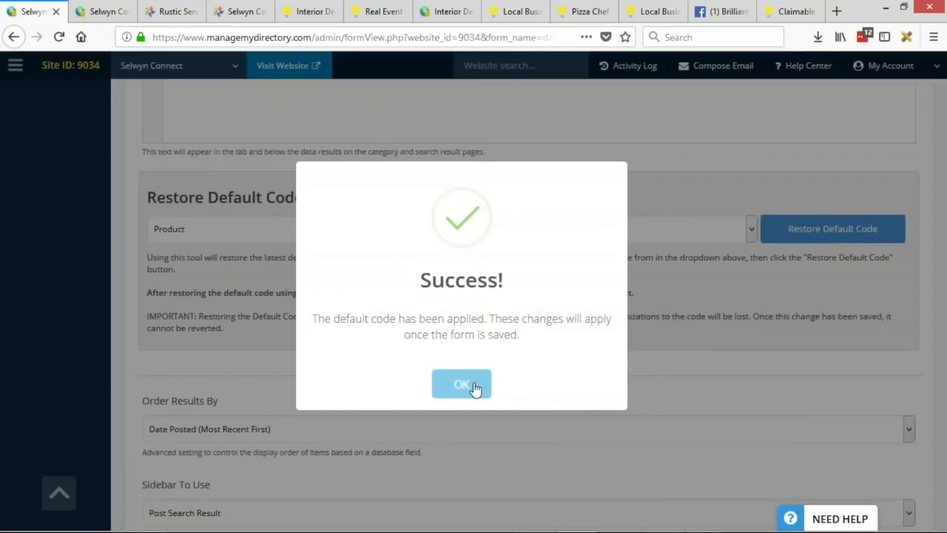
pyautogui.click(469, 387)
# Step: Replace the restored Page Header code with the old PHP widget header code
pyautogui.click(97, 11)
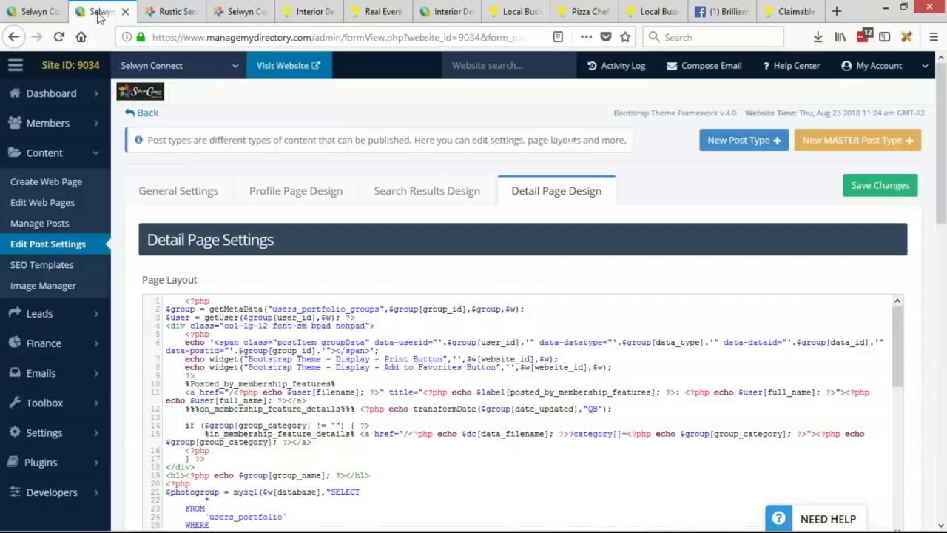
pyautogui.click(414, 192)
pyautogui.scroll(-1, 136, 268)
pyautogui.scroll(-7, 136, 268)
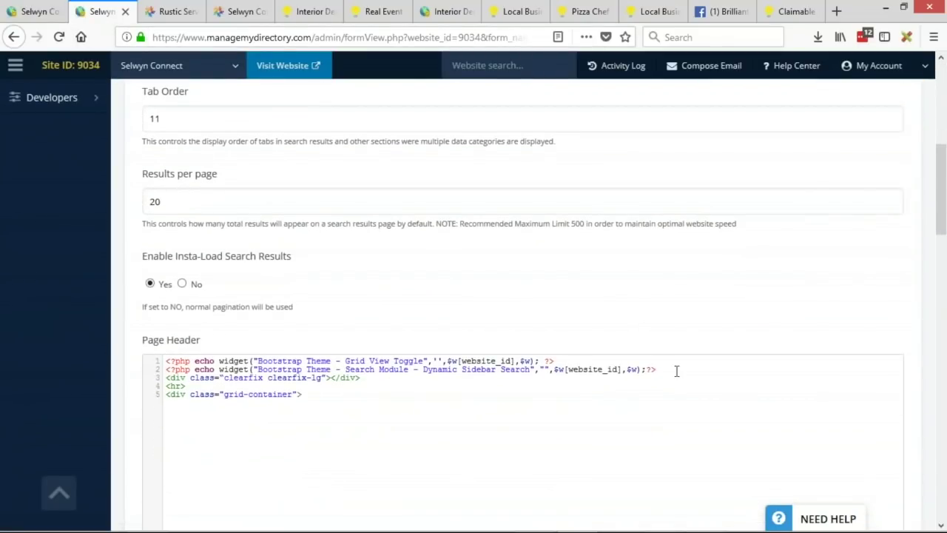
pyautogui.moveTo(325, 396); pyautogui.dragTo(184, 359)
pyautogui.click(38, 12)
pyautogui.scroll(10, 138, 318)
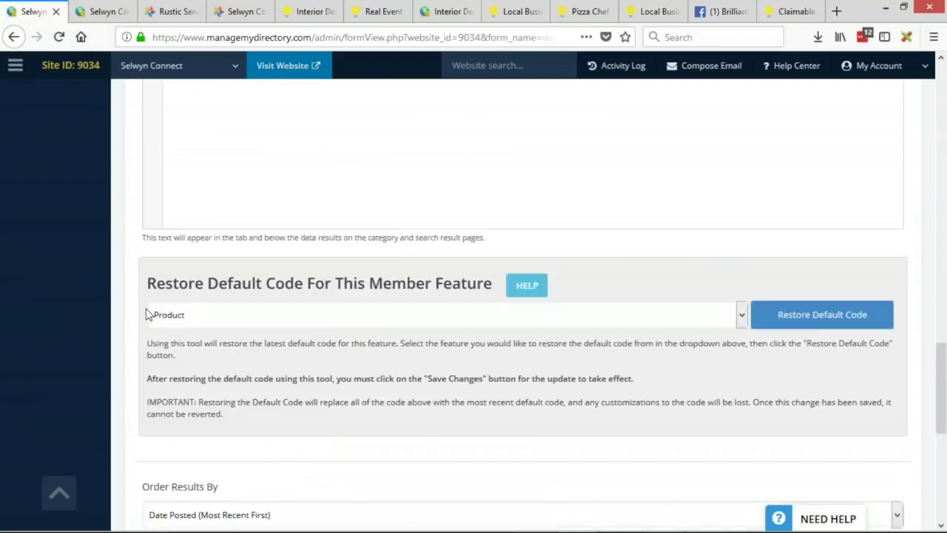
pyautogui.hotkey('ctrl', 'a')
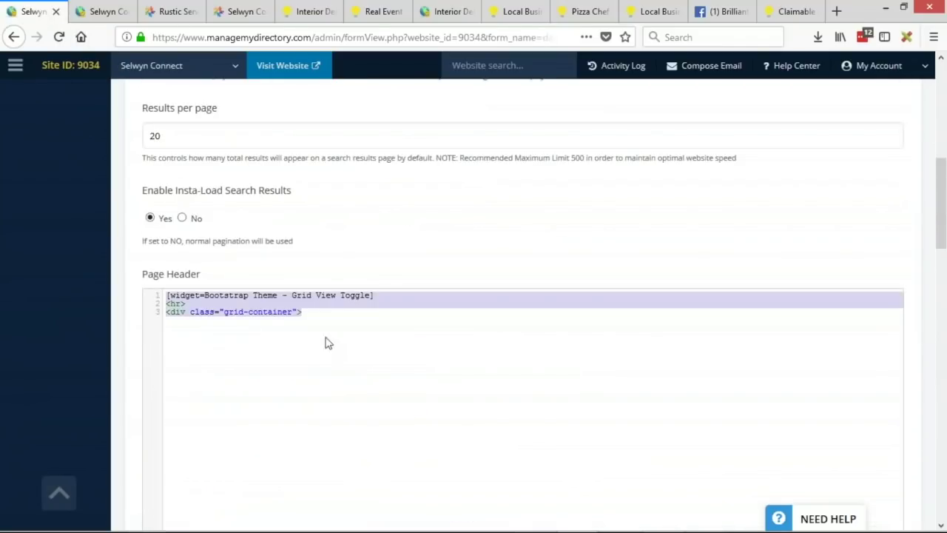
pyautogui.write('<?php echo widget("Bootstrap Theme - Grid View Toggle",\'\',$w[website_id],$w); ?> <?php echo widget("Bootstrap Theme - Search Module - Dynamic Sidebar Search","",$w[website_id],$w);?> <div class="clearfix clearfix-lg"></div> <hr> <div class="grid-container">')
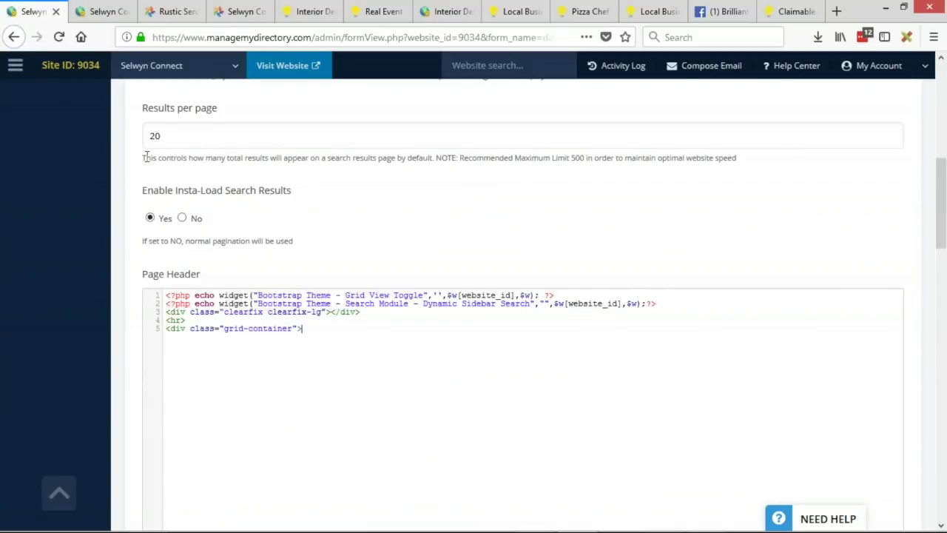
pyautogui.scroll(10, 516, 254)
pyautogui.click(569, 190)
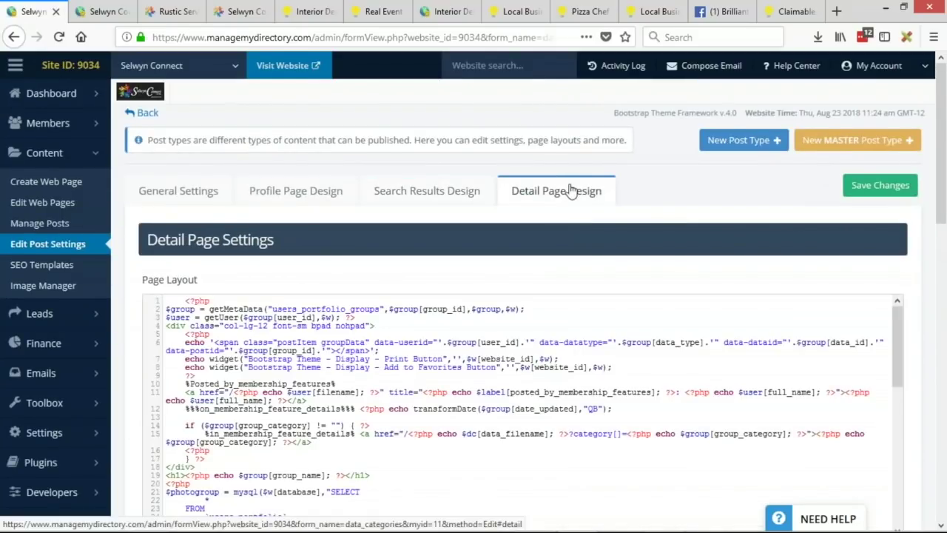
# Step: Restore Product's default Detail Page Design code, then switch to the live Rustic Serving Board and Products tabs
pyautogui.scroll(-10, 143, 212)
pyautogui.click(203, 348)
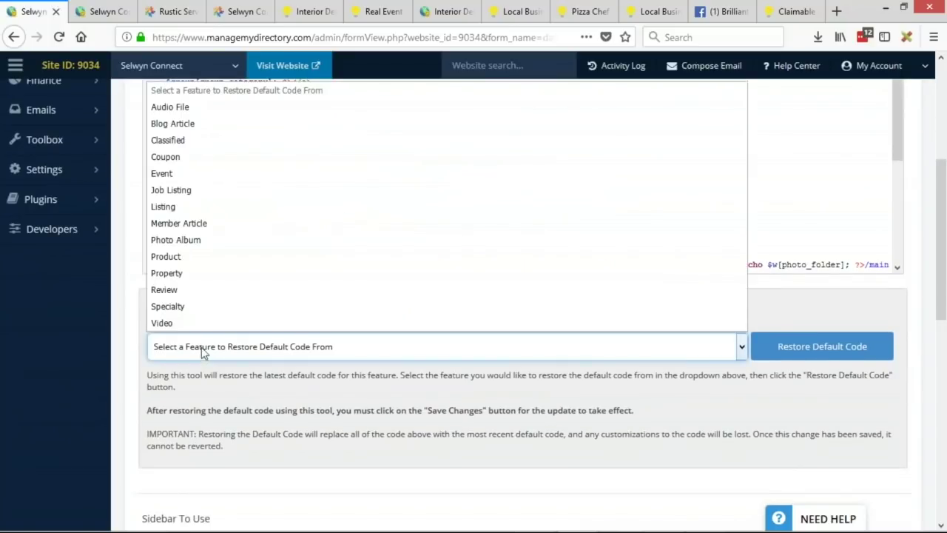
pyautogui.click(187, 260)
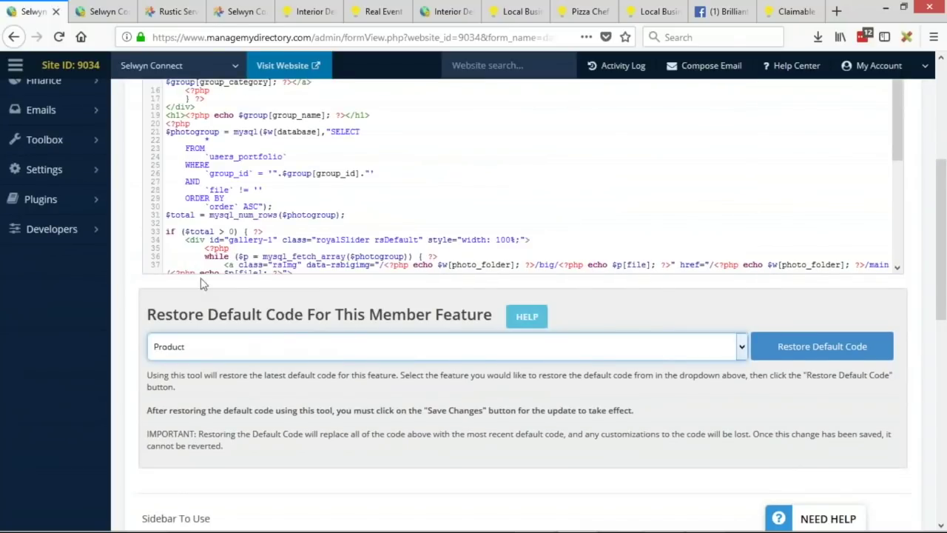
pyautogui.click(846, 358)
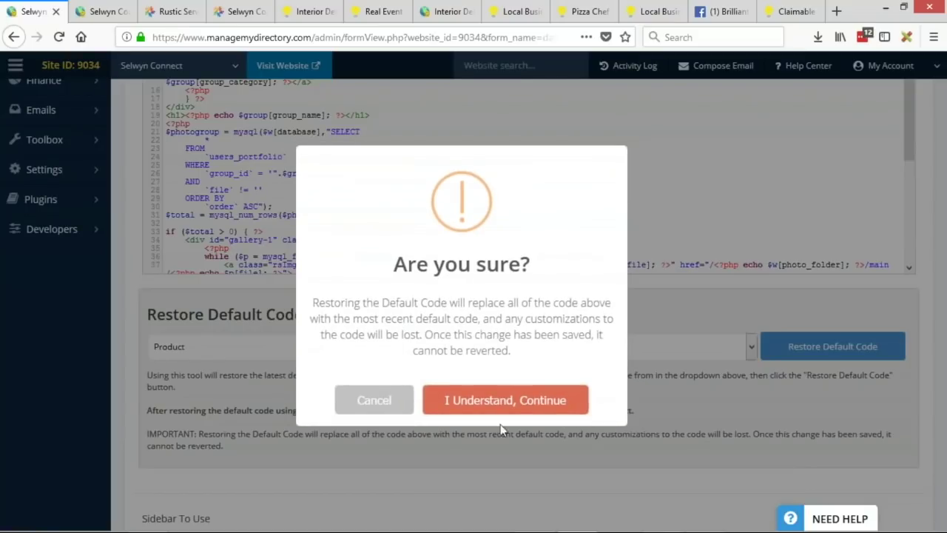
pyautogui.click(501, 400)
pyautogui.click(461, 384)
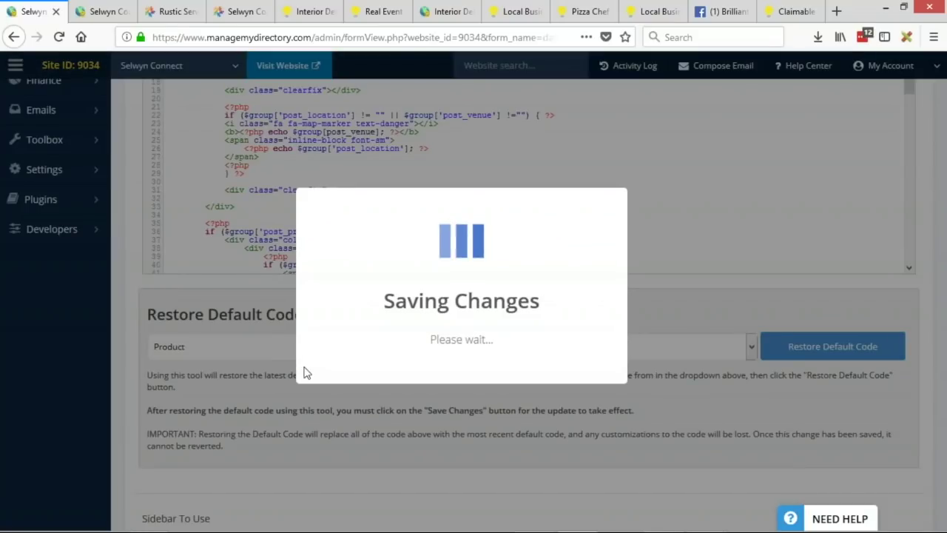
pyautogui.click(171, 9)
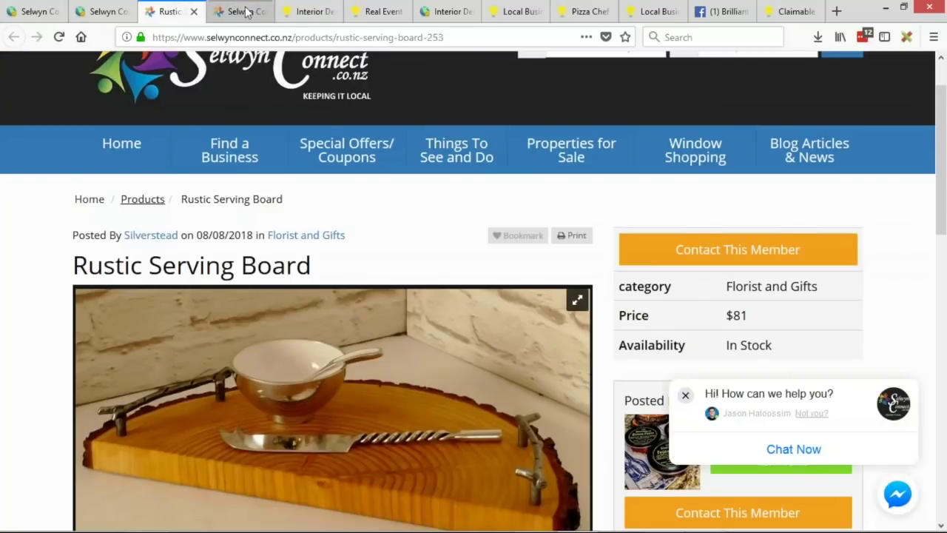
pyautogui.click(243, 10)
# Step: Duplicate the live Products page tab and scroll through its listings
pyautogui.scroll(5, 260, 277)
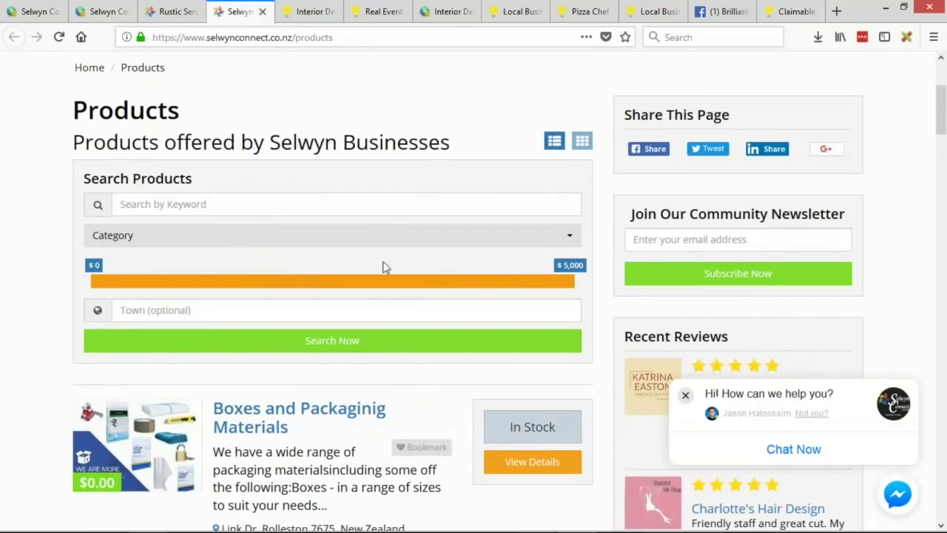
pyautogui.rightClick(245, 15)
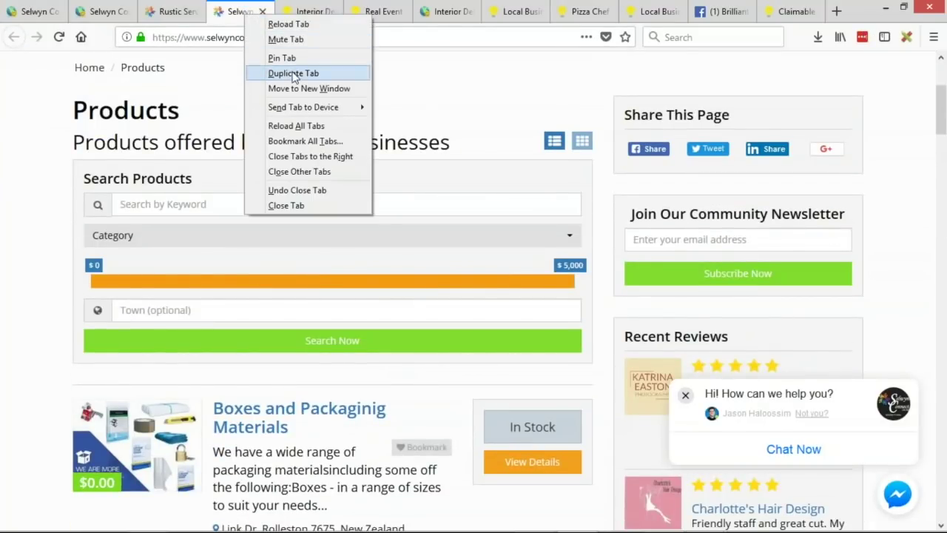
pyautogui.click(293, 72)
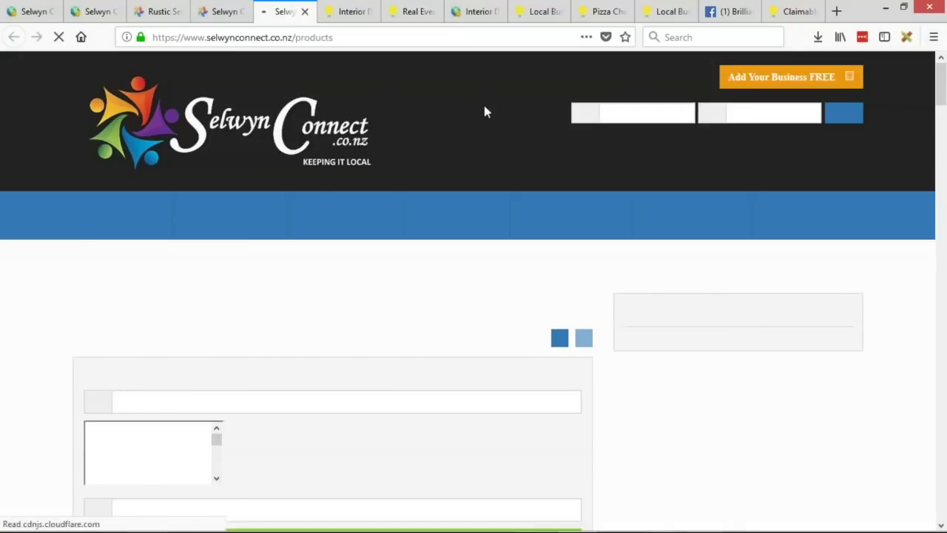
pyautogui.scroll(-2, 44, 253)
pyautogui.scroll(-5, 45, 253)
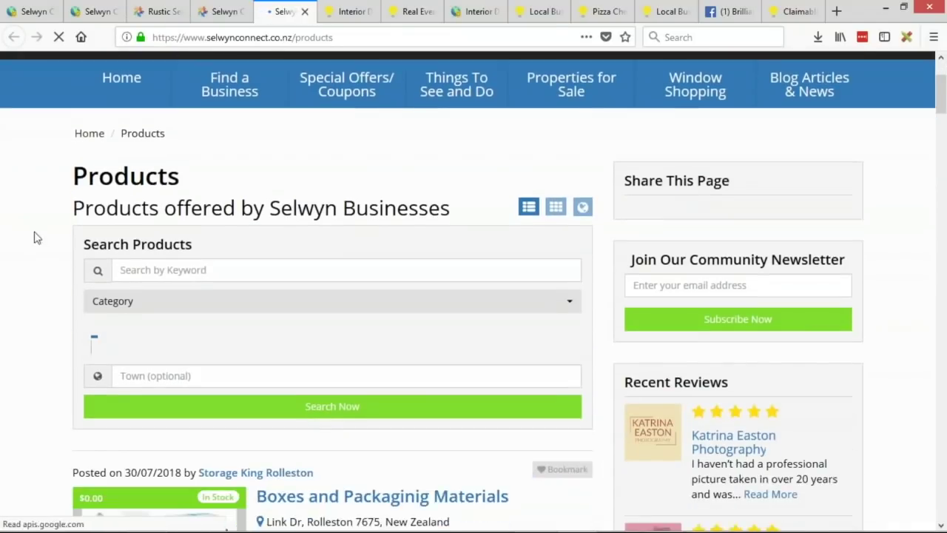
pyautogui.scroll(-1, 61, 211)
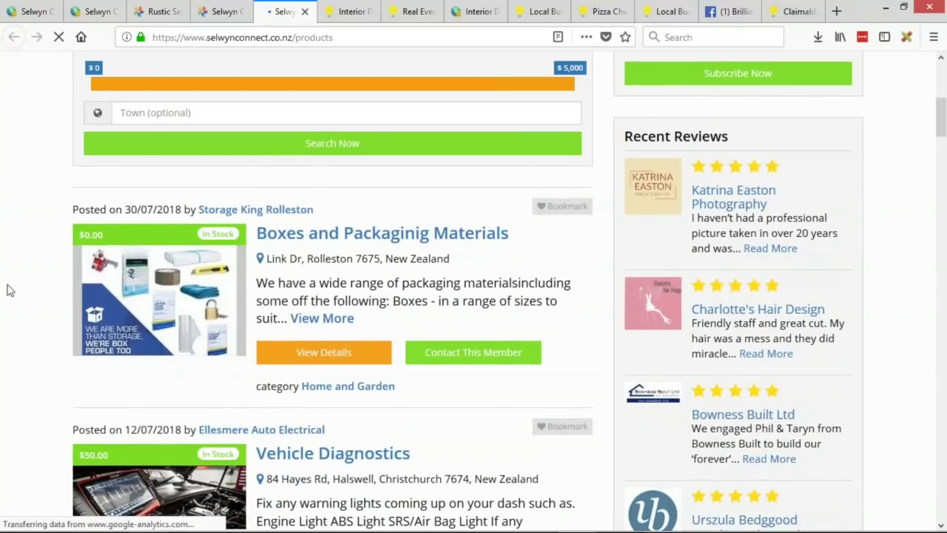
pyautogui.scroll(3, 8, 289)
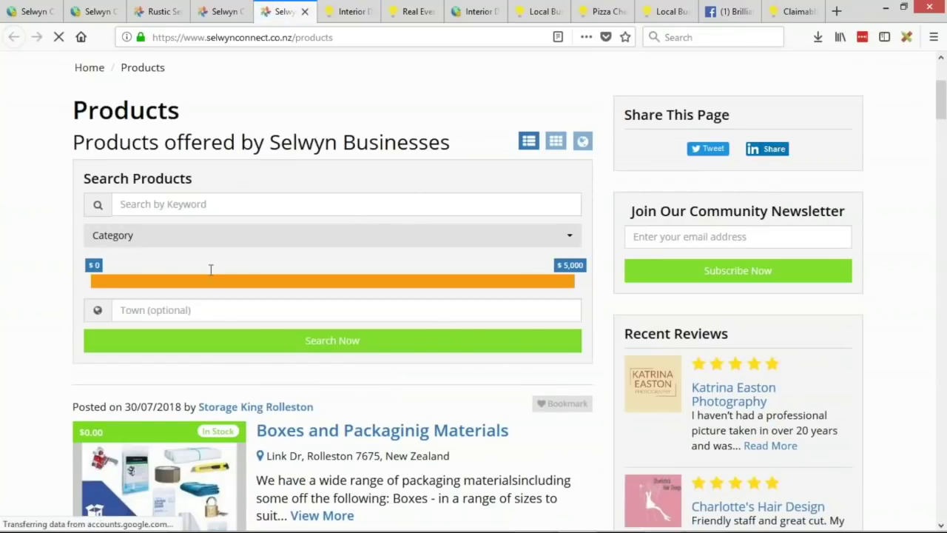
pyautogui.scroll(-5, 304, 226)
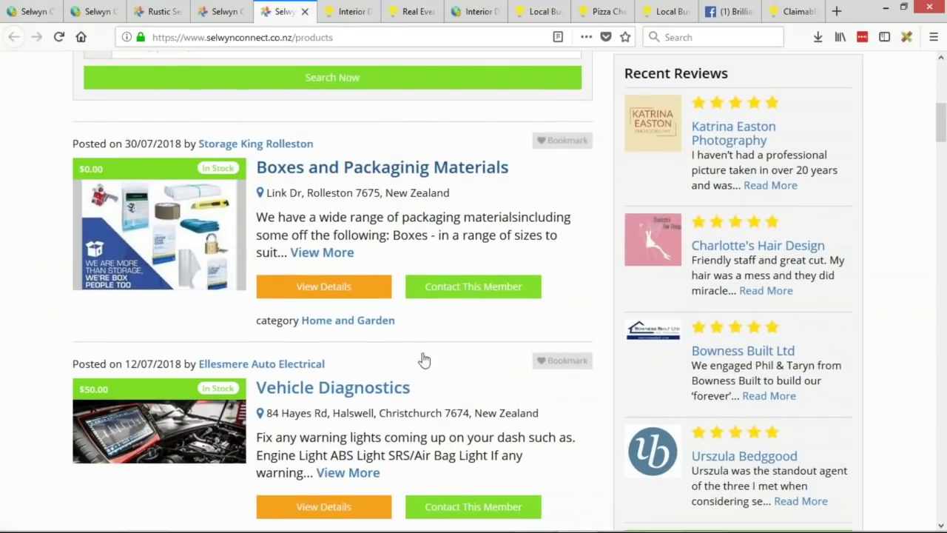
pyautogui.click(303, 255)
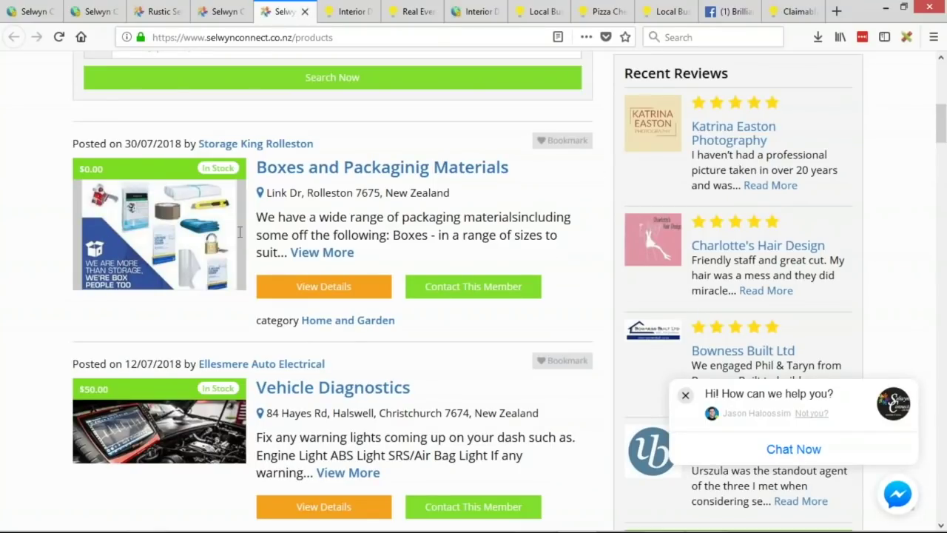
# Step: Check the $0.00 price badge and In Stock label, comparing against the original products page
pyautogui.tripleClick(91, 169)
pyautogui.tripleClick(221, 169)
pyautogui.scroll(-1, 200, 240)
pyautogui.scroll(-3, 105, 255)
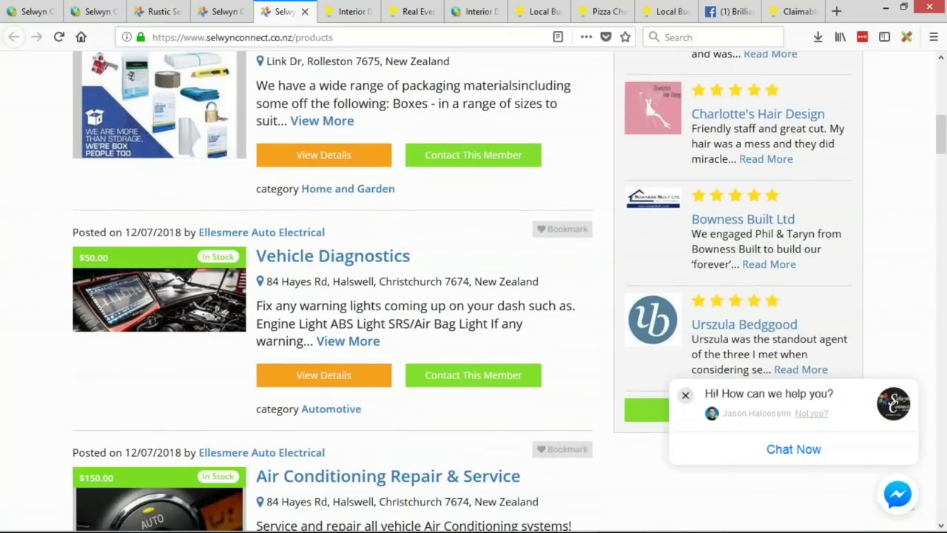
pyautogui.scroll(-3, 306, 310)
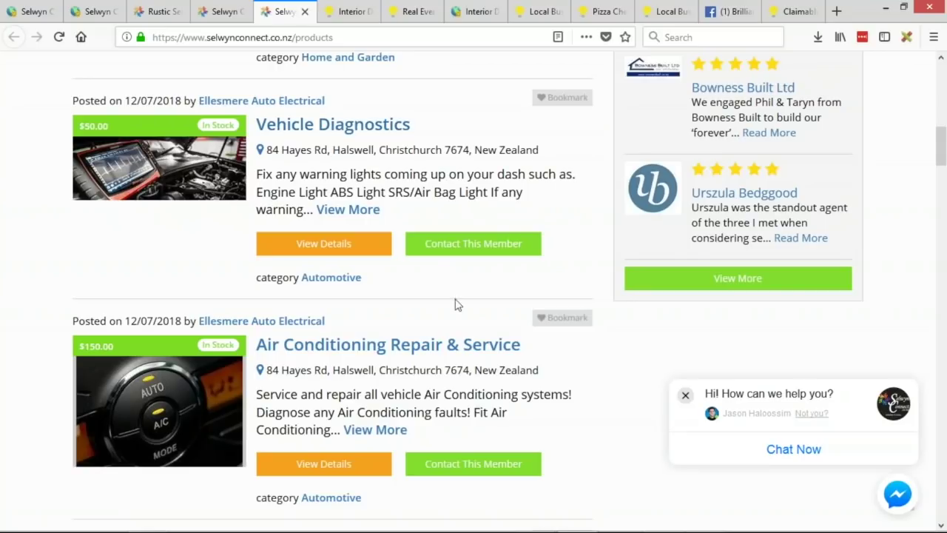
pyautogui.click(229, 11)
pyautogui.scroll(-6, 408, 188)
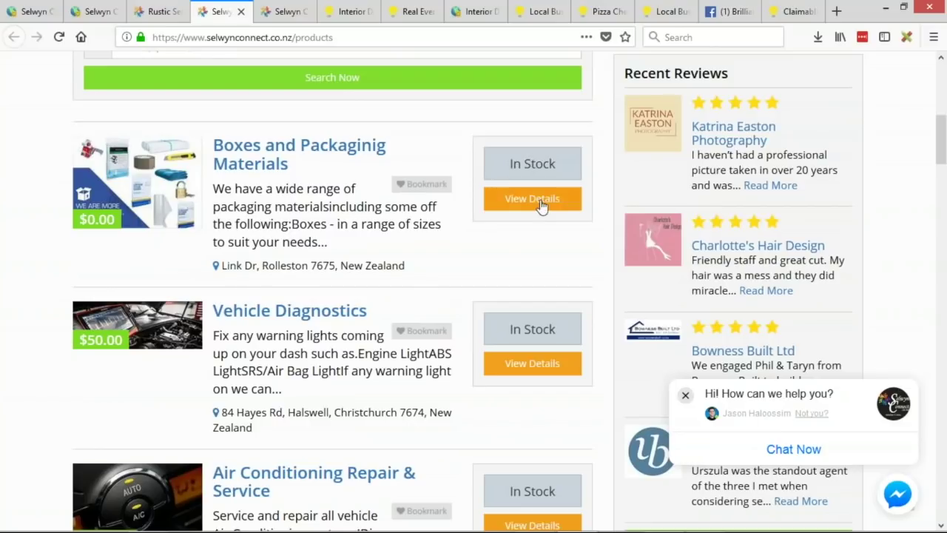
pyautogui.scroll(-3, 386, 261)
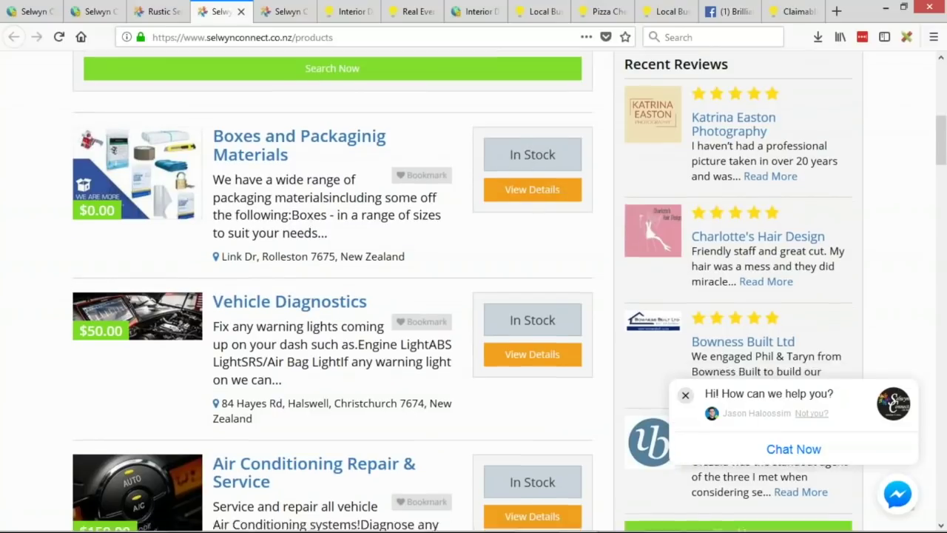
pyautogui.click(282, 17)
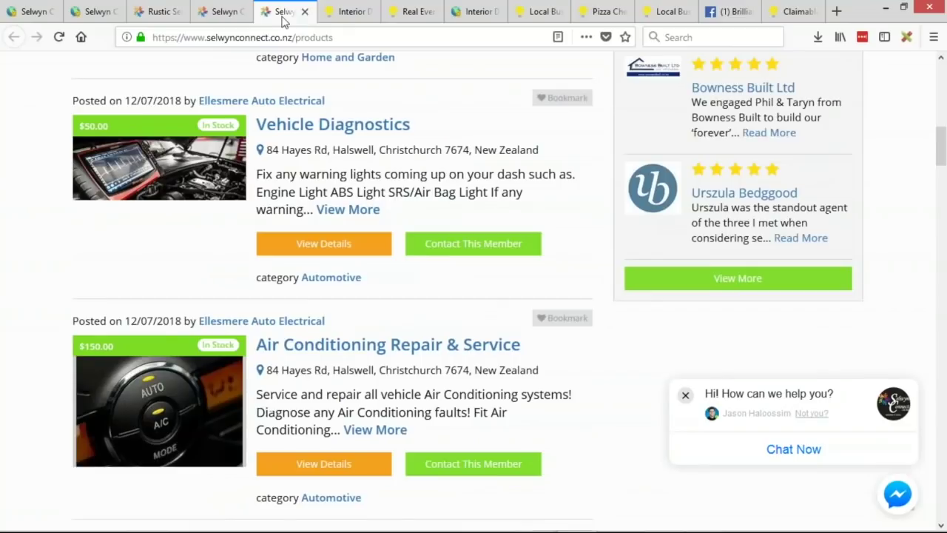
pyautogui.scroll(5, 372, 363)
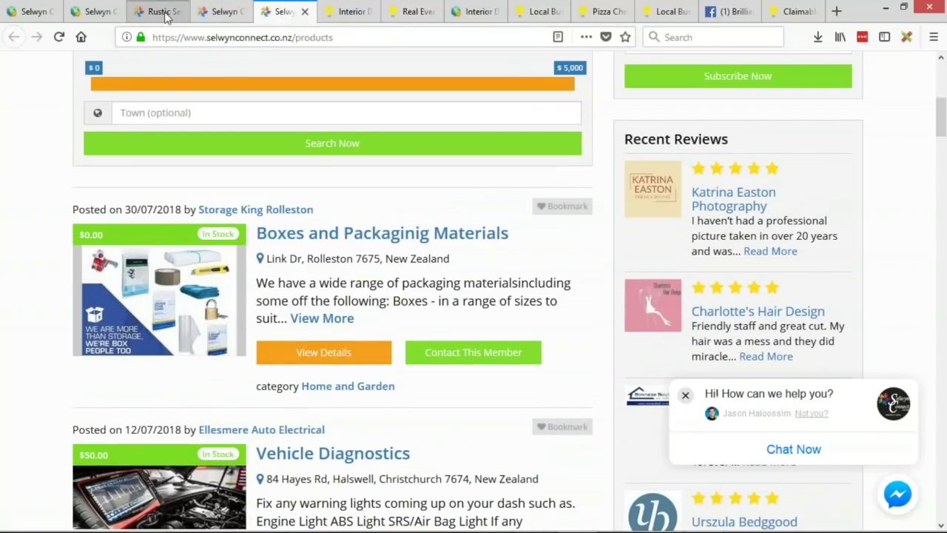
# Step: Duplicate the Rustic Serving Board product page tab and scroll through it
pyautogui.click(166, 15)
pyautogui.rightClick(166, 16)
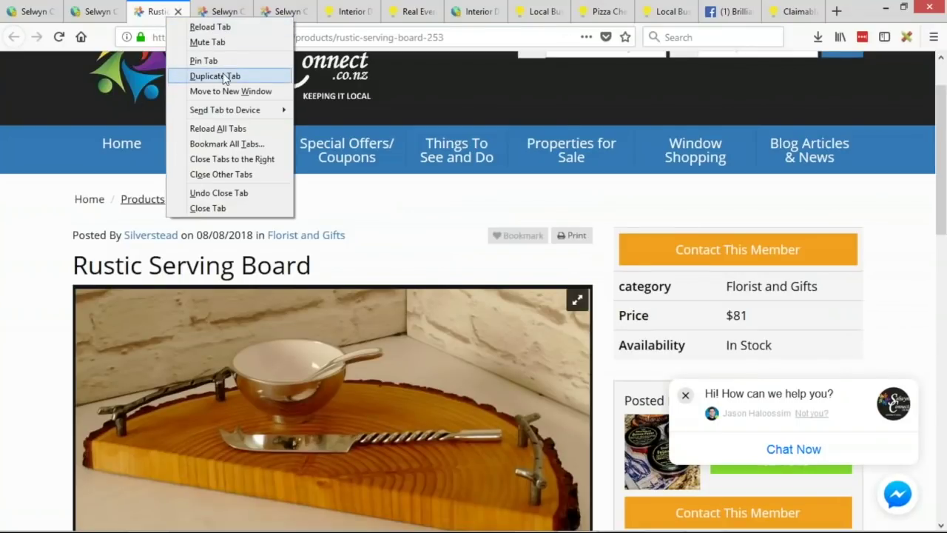
pyautogui.click(225, 75)
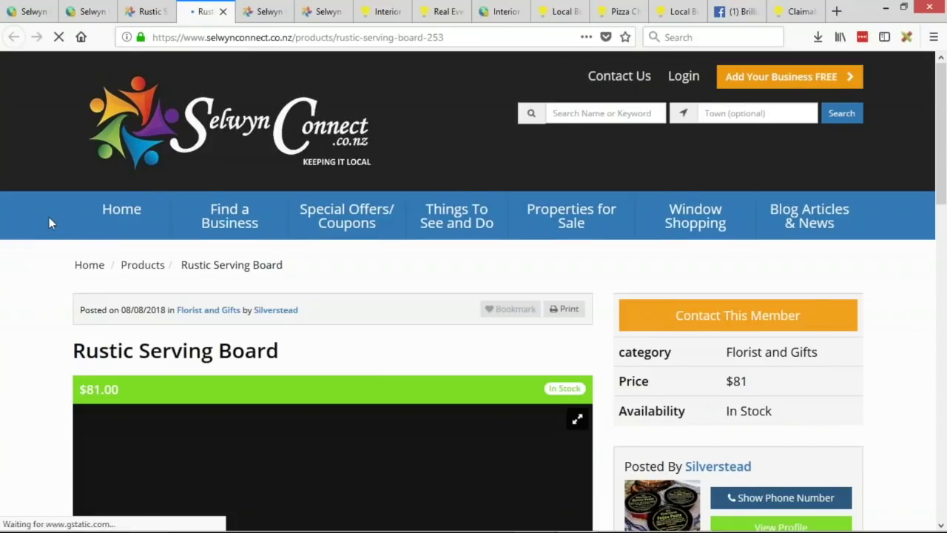
pyautogui.scroll(-3, 43, 231)
pyautogui.scroll(-3, 40, 232)
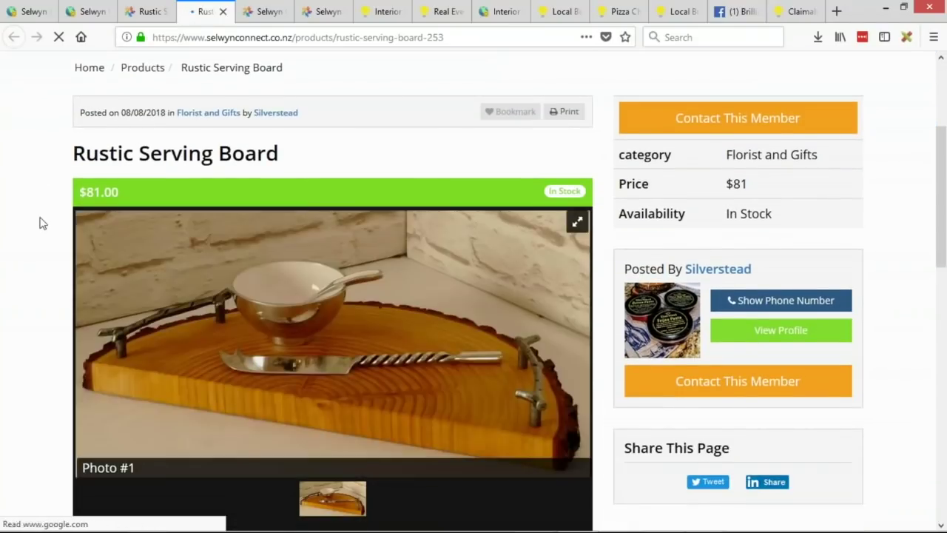
pyautogui.scroll(2, 243, 136)
pyautogui.scroll(-1, 85, 232)
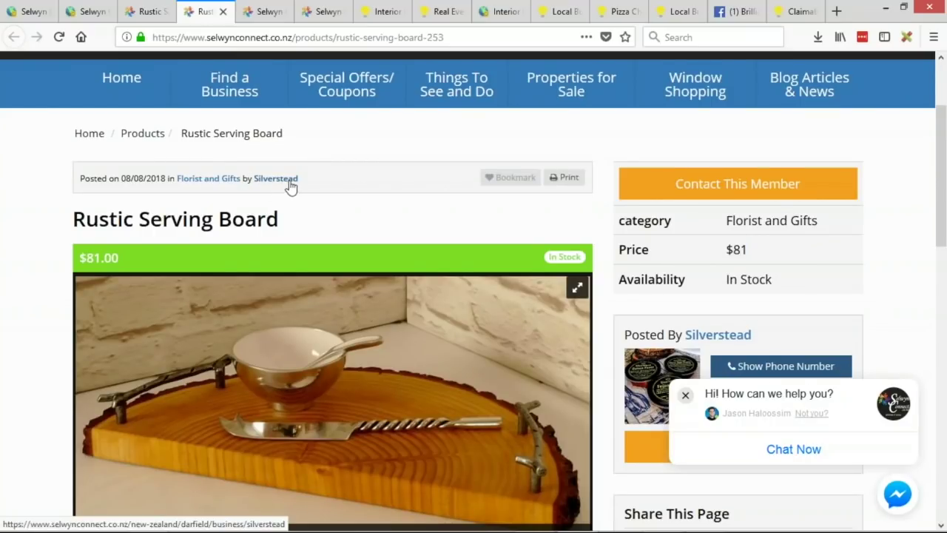
pyautogui.scroll(-2, 331, 165)
pyautogui.scroll(-1, 331, 164)
# Step: Inspect the title, price and stock status in the new default layout
pyautogui.moveTo(74, 153); pyautogui.dragTo(586, 194)
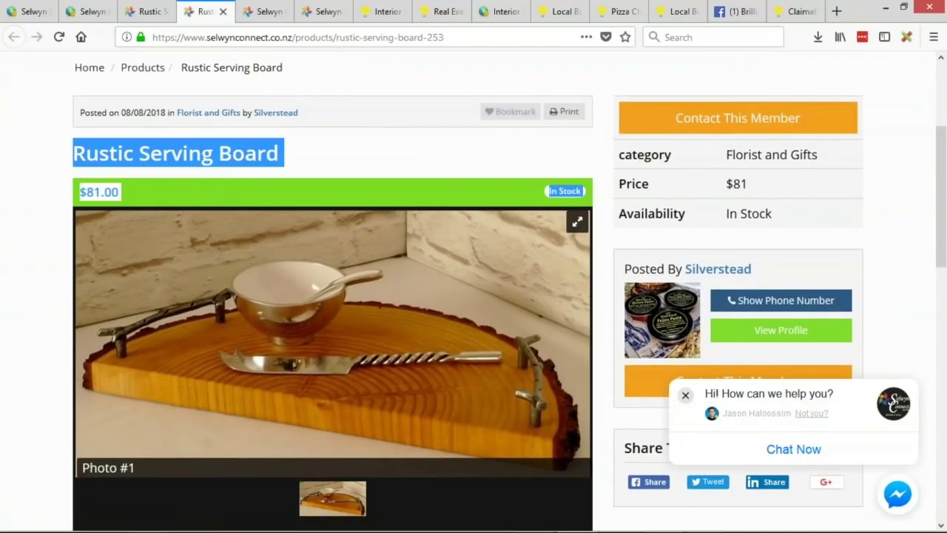
pyautogui.click(116, 203)
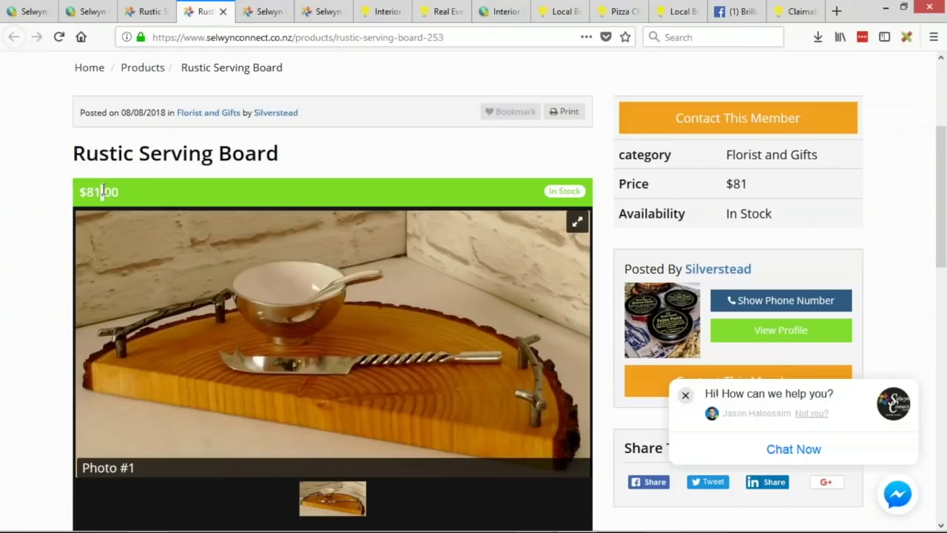
pyautogui.tripleClick(104, 191)
pyautogui.click(205, 168)
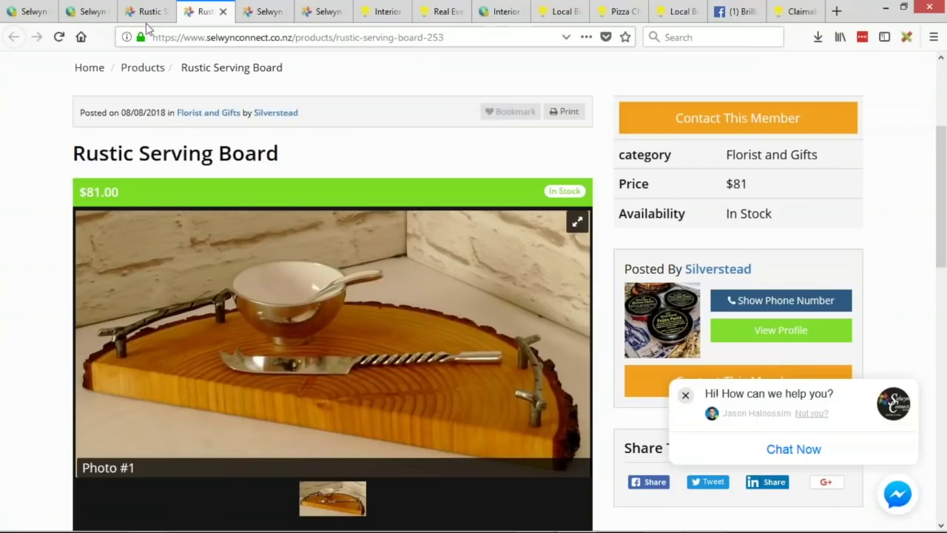
# Step: Check the Price $81 row on the original product page
pyautogui.click(144, 13)
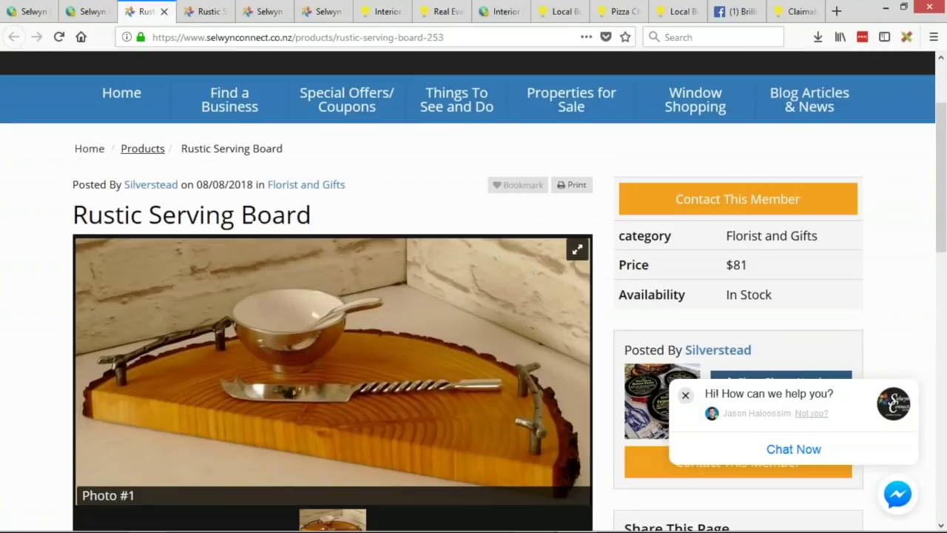
pyautogui.scroll(-1, 745, 272)
pyautogui.moveTo(751, 252); pyautogui.dragTo(619, 252)
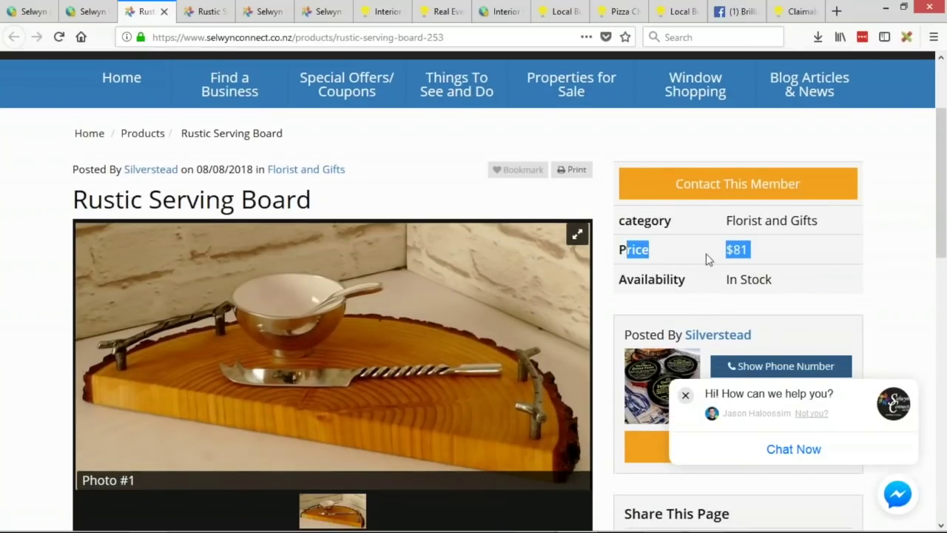
pyautogui.click(765, 254)
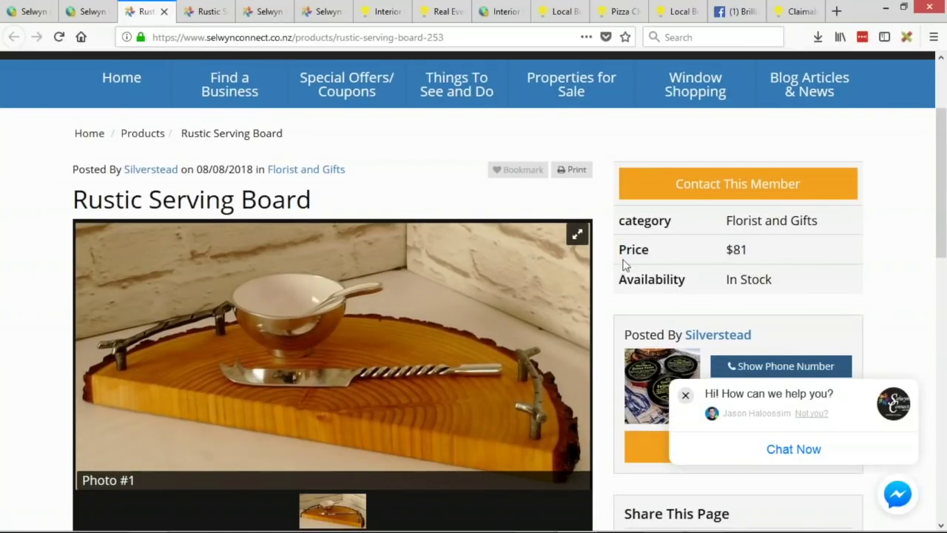
pyautogui.moveTo(651, 249); pyautogui.dragTo(763, 251)
pyautogui.click(763, 251)
pyautogui.moveTo(623, 250); pyautogui.dragTo(745, 248)
# Step: Check the In Stock status on the duplicate product page
pyautogui.click(210, 11)
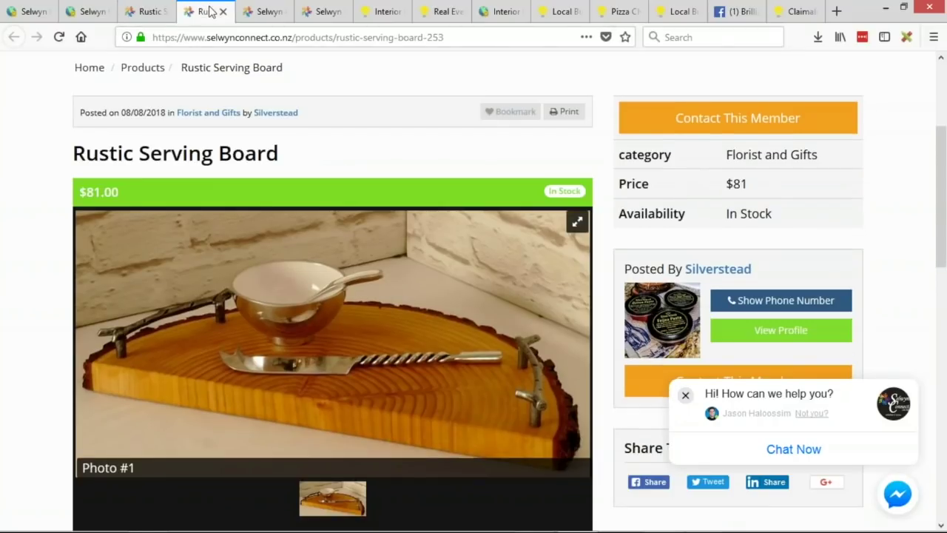
pyautogui.tripleClick(573, 192)
pyautogui.click(556, 182)
pyautogui.scroll(-4, 406, 204)
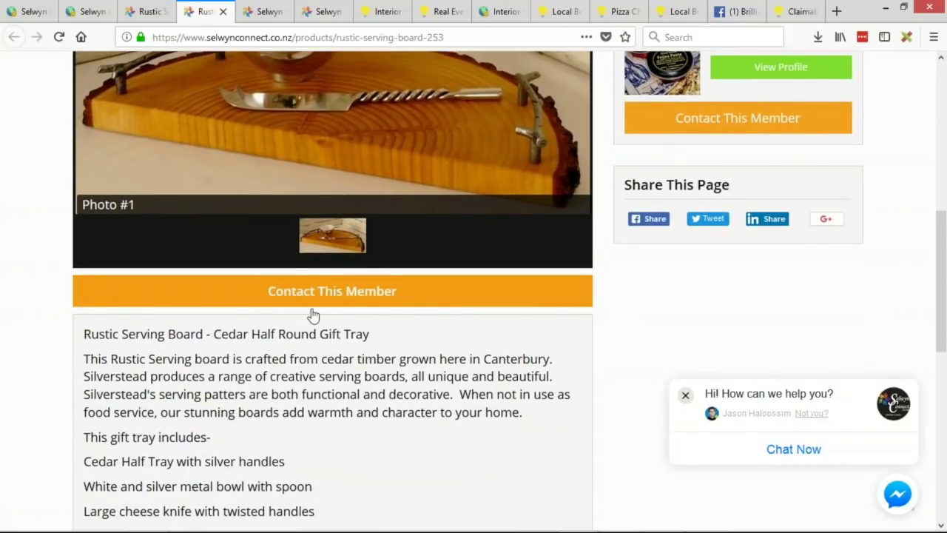
pyautogui.scroll(-3, 311, 317)
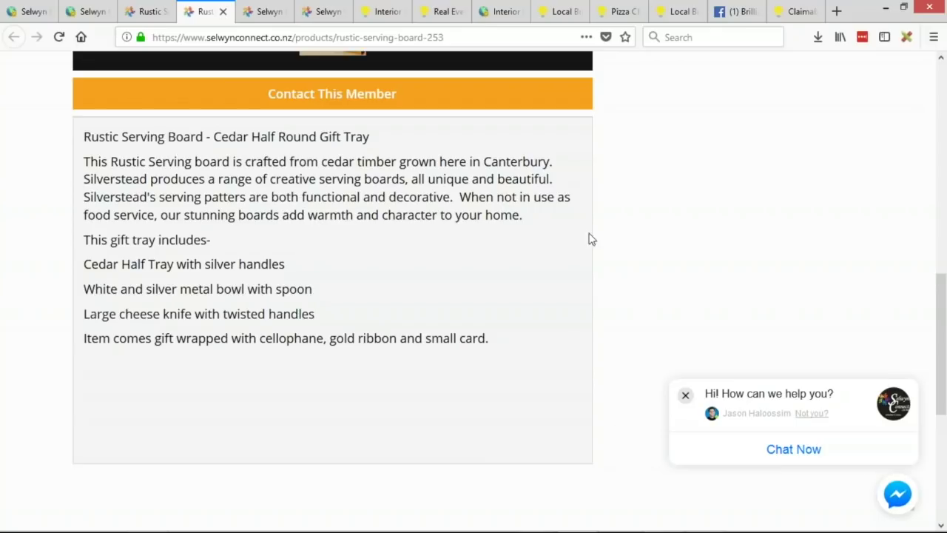
pyautogui.click(148, 11)
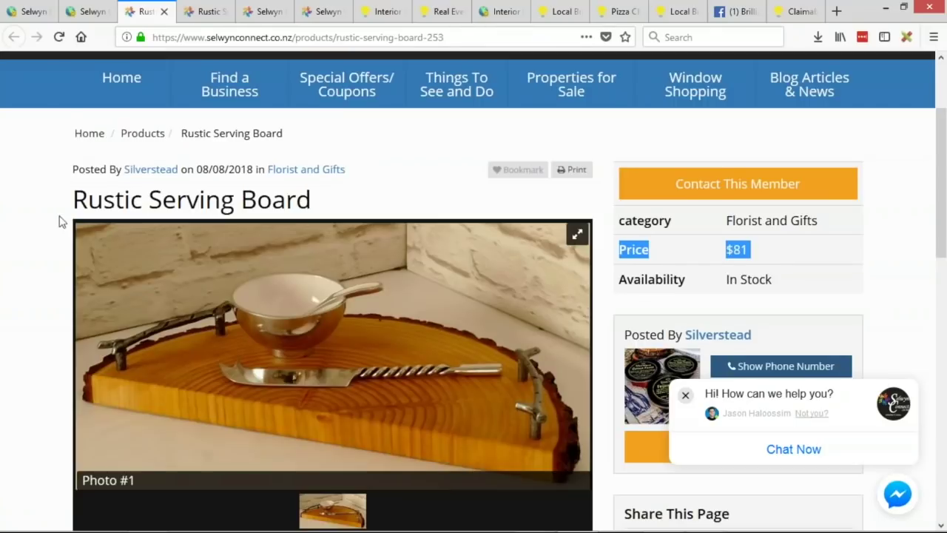
pyautogui.scroll(-5, 52, 249)
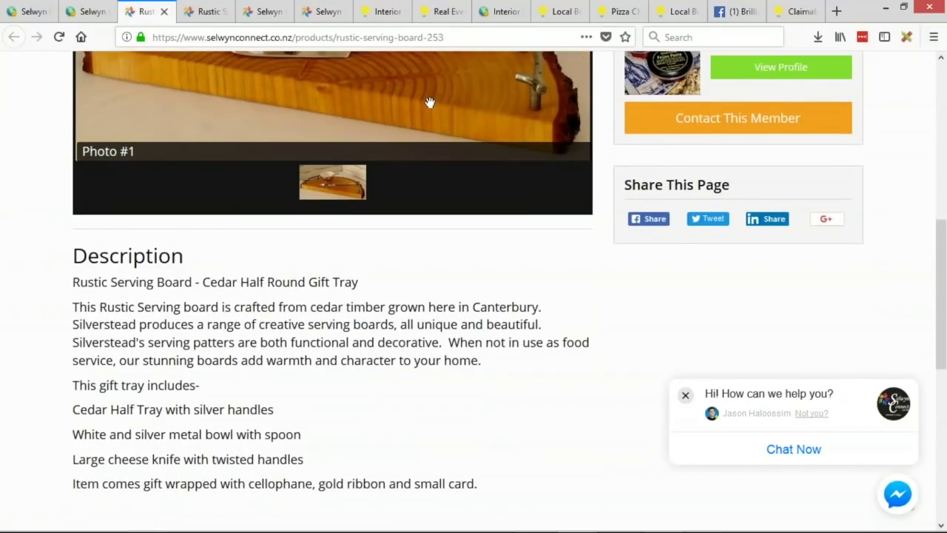
pyautogui.click(205, 11)
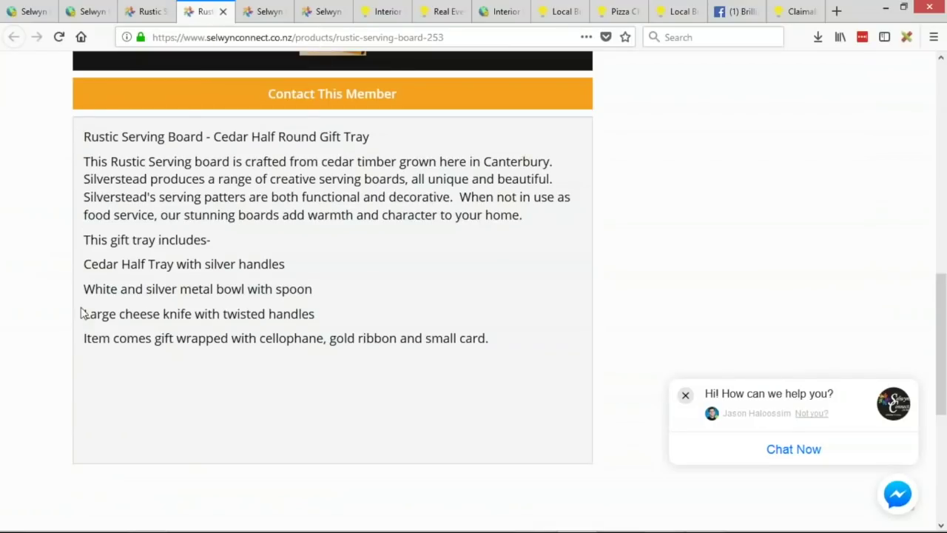
pyautogui.scroll(3, 311, 214)
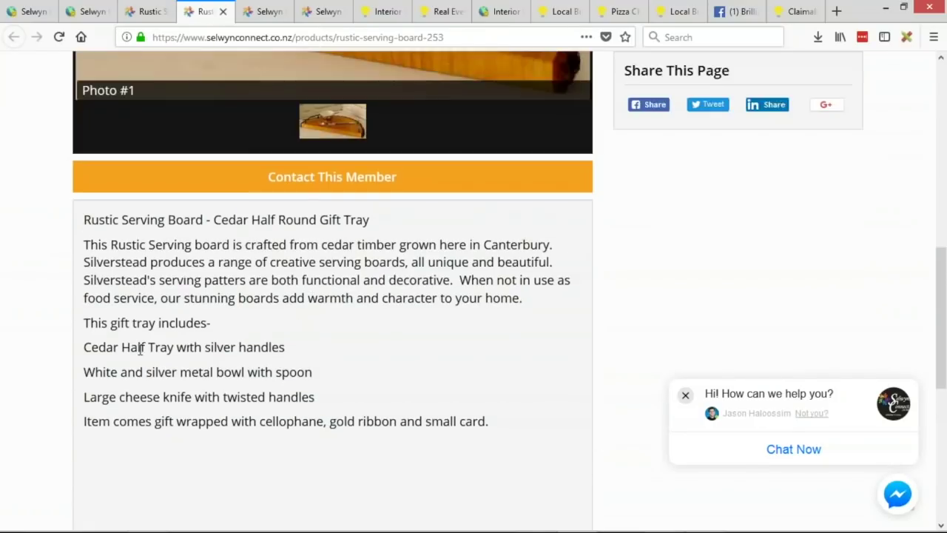
pyautogui.scroll(4, 467, 406)
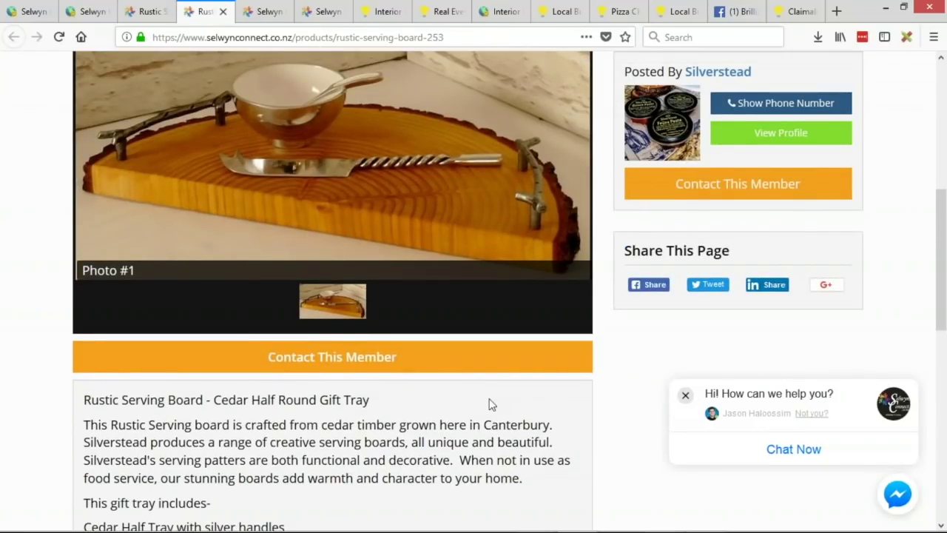
pyautogui.scroll(9, 392, 338)
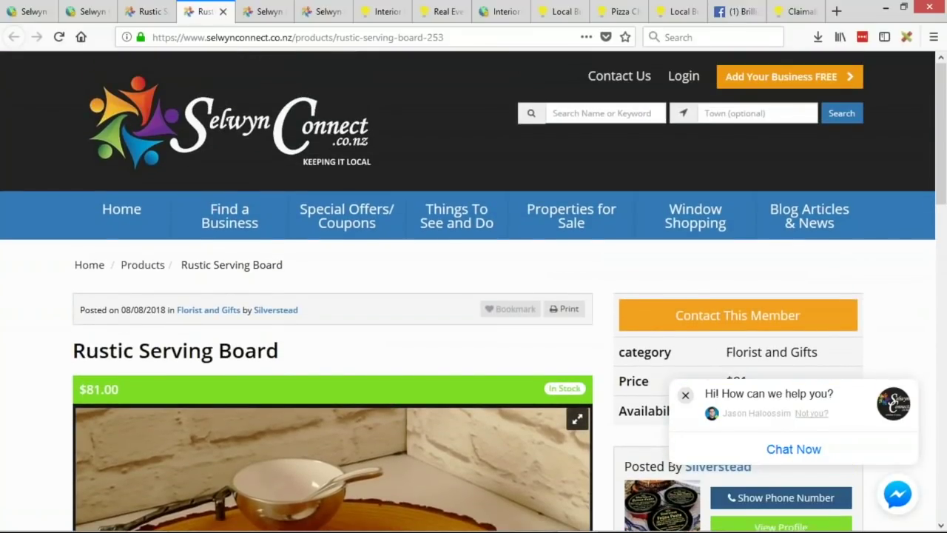
pyautogui.scroll(-3, 392, 340)
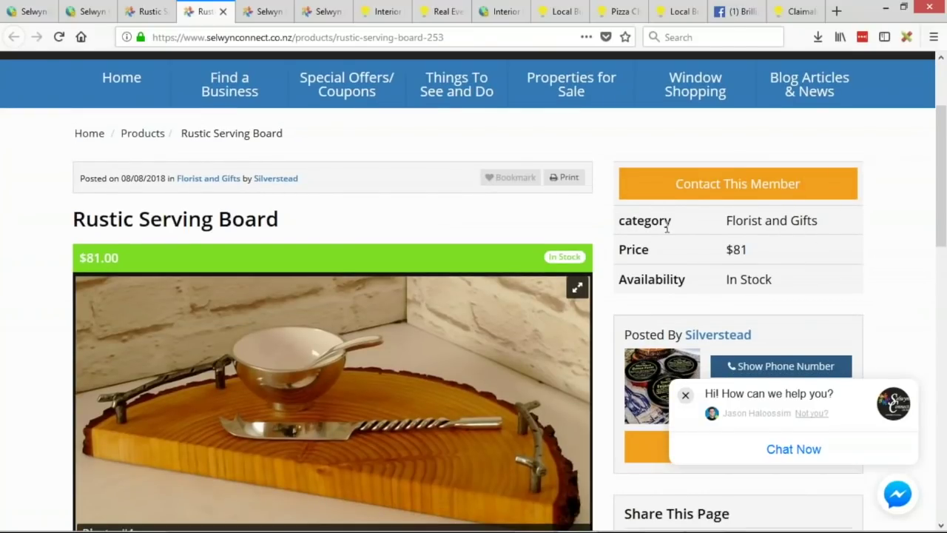
pyautogui.scroll(-2, 636, 252)
pyautogui.scroll(-3, 744, 301)
pyautogui.scroll(3, 754, 212)
pyautogui.moveTo(781, 213); pyautogui.dragTo(620, 154)
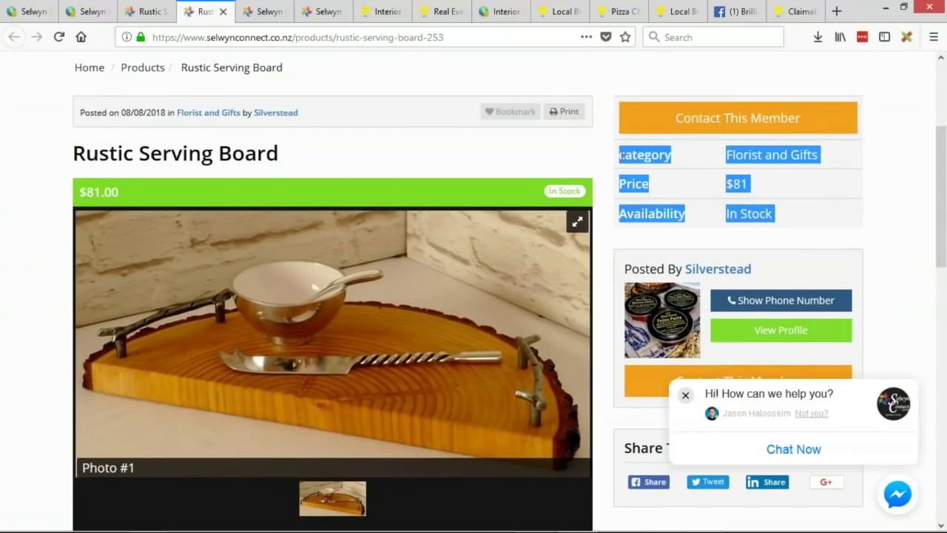
pyautogui.moveTo(562, 203); pyautogui.dragTo(97, 117)
pyautogui.click(163, 214)
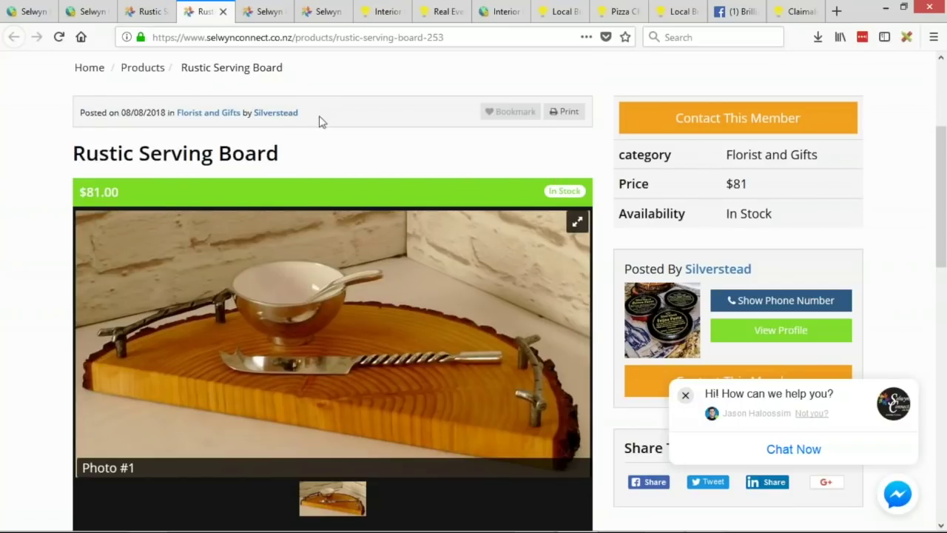
pyautogui.scroll(3, 729, 237)
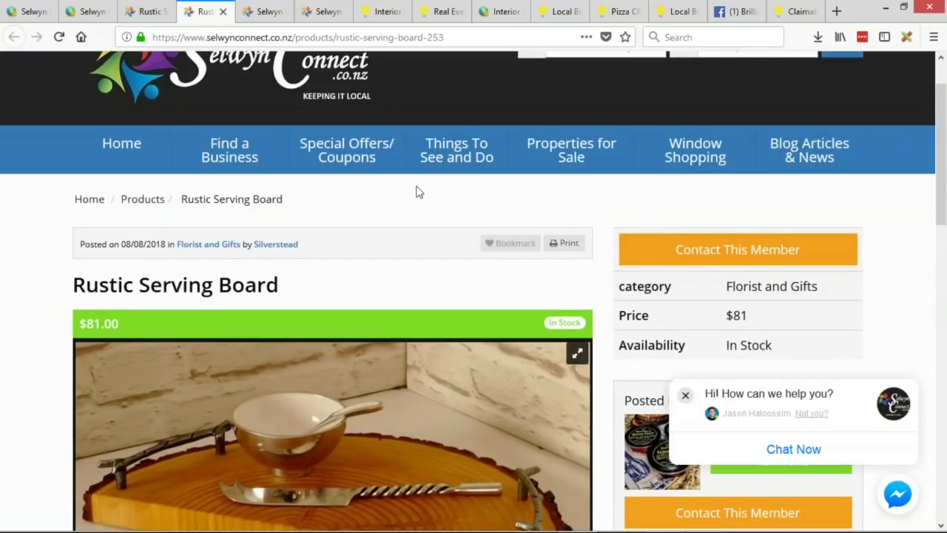
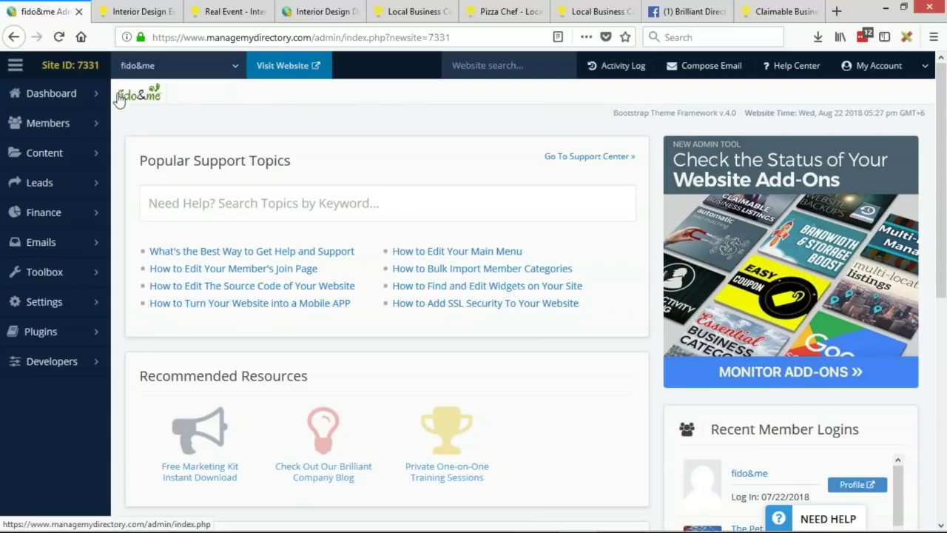
# Step: Open the live fido&me website and go to the bark&save coupons listing
pyautogui.click(319, 72)
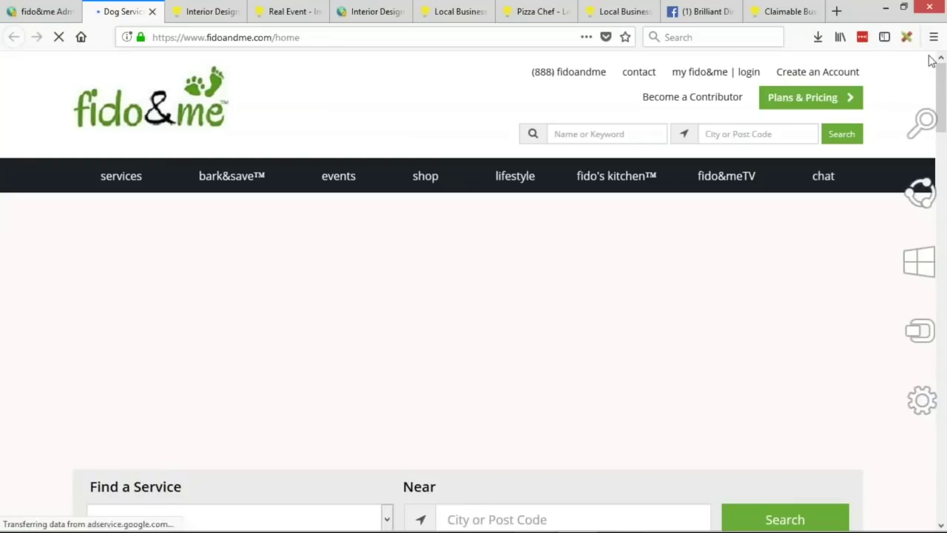
pyautogui.click(46, 12)
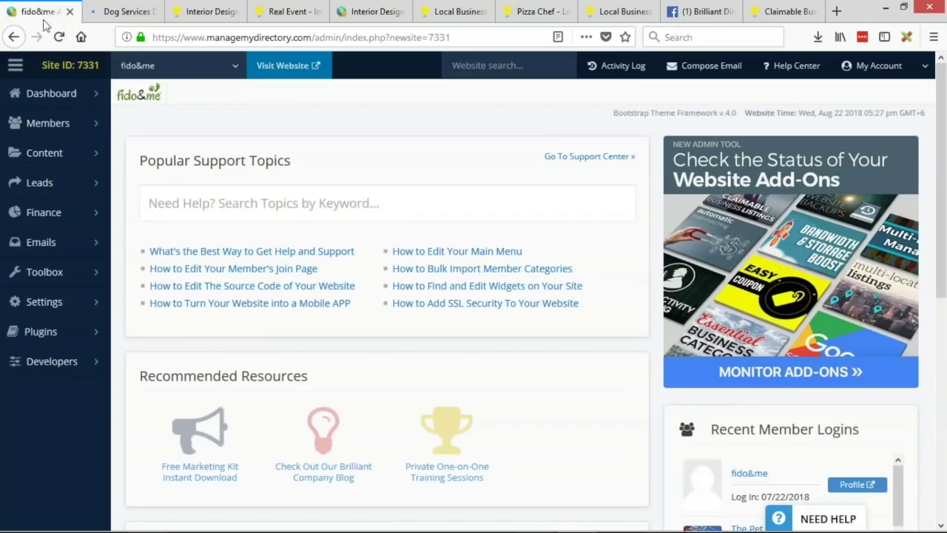
pyautogui.click(120, 12)
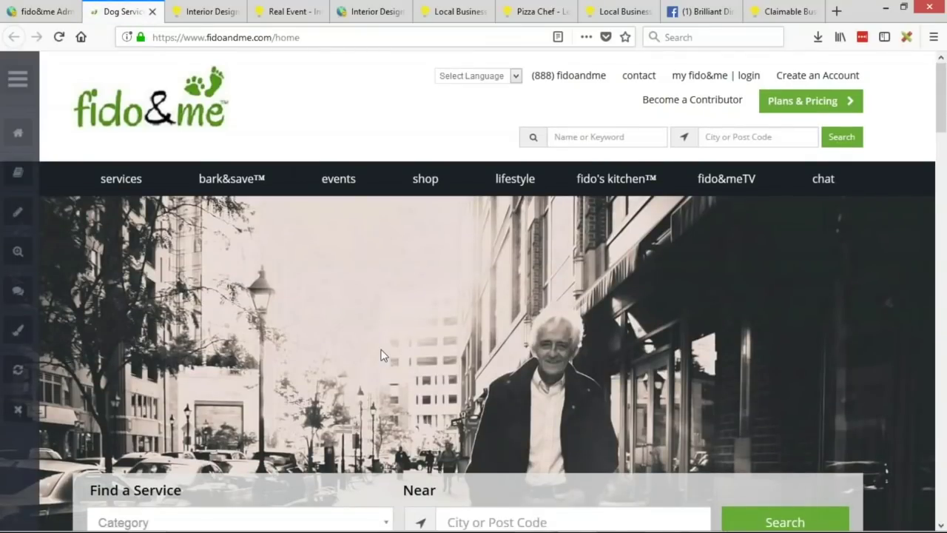
pyautogui.click(239, 201)
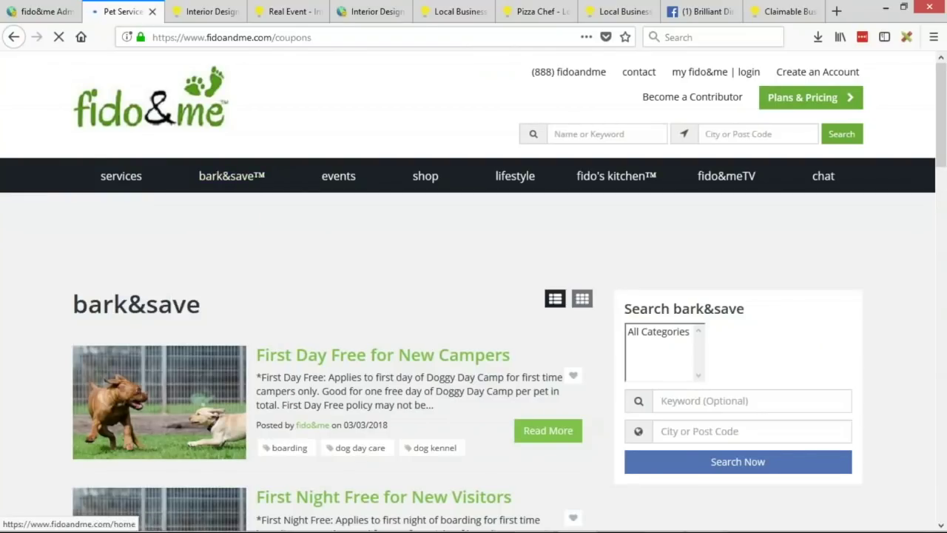
pyautogui.scroll(-5, 310, 205)
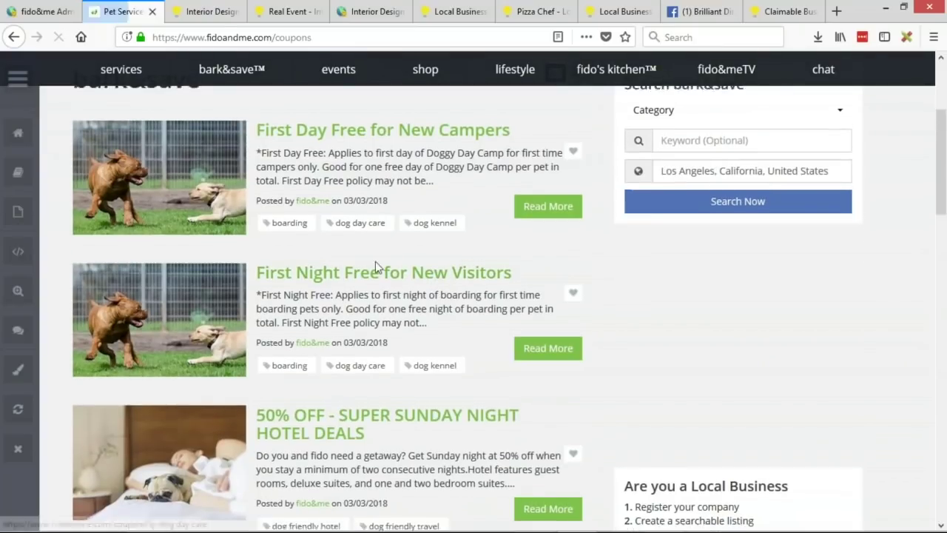
pyautogui.scroll(2, 347, 244)
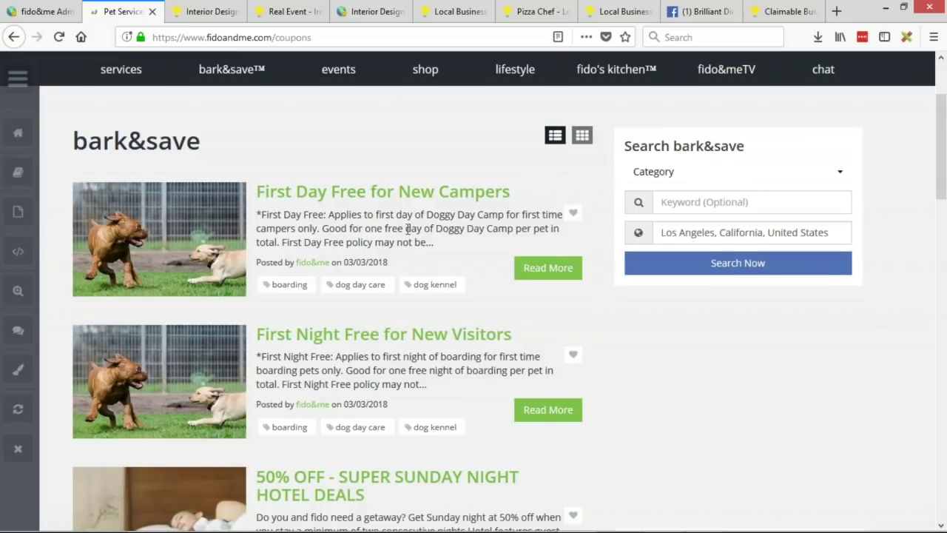
pyautogui.moveTo(340, 215); pyautogui.dragTo(584, 216)
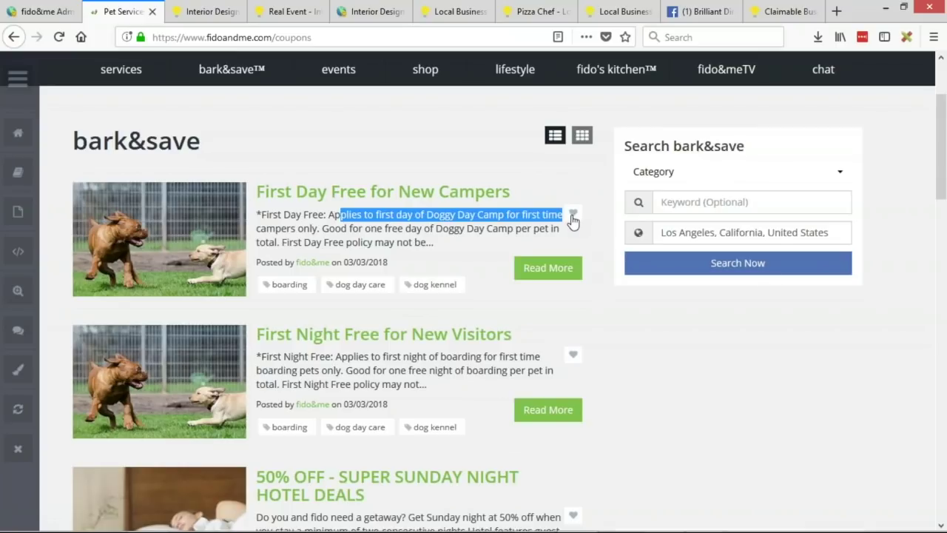
# Step: Review the First Day Free for New Campers coupon in its own tab, then return to admin
pyautogui.middleClick(333, 205)
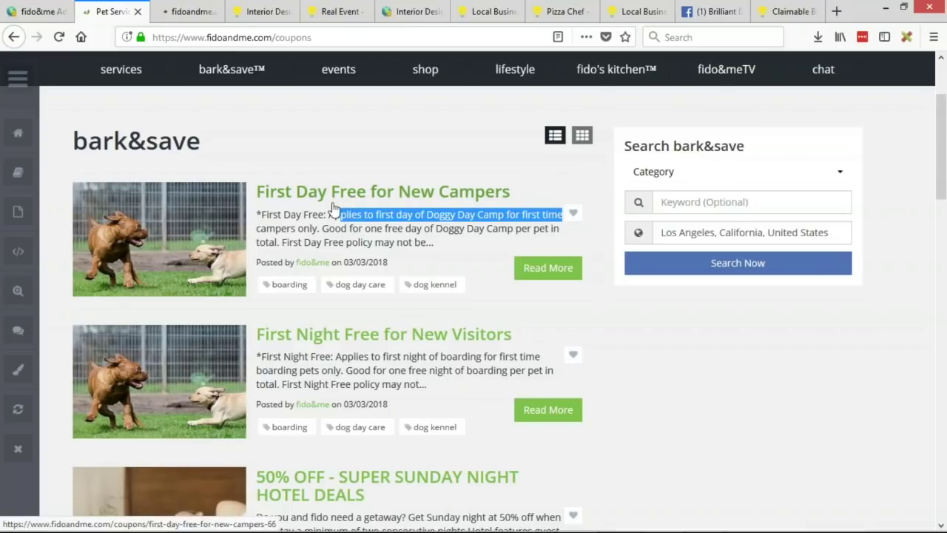
pyautogui.hotkey('ctrl', 'Tab')
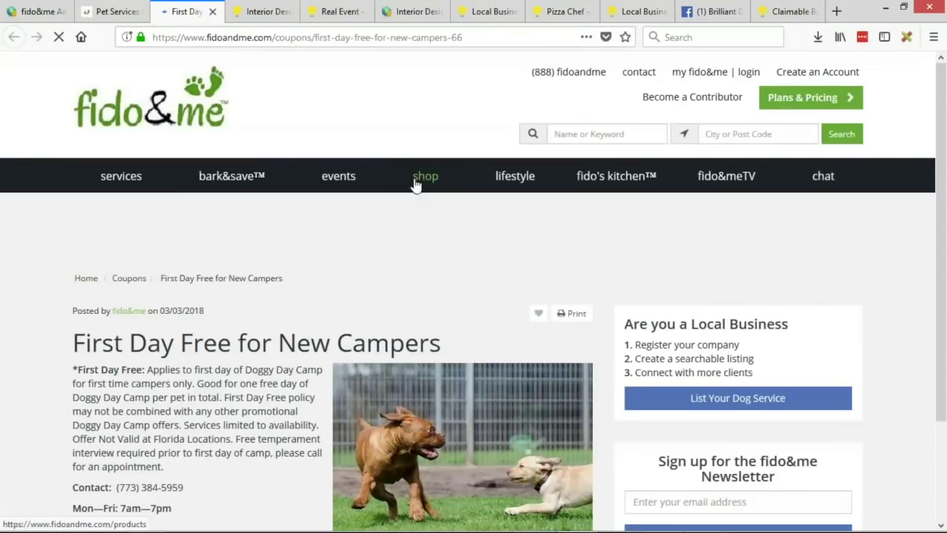
pyautogui.scroll(-5, 427, 222)
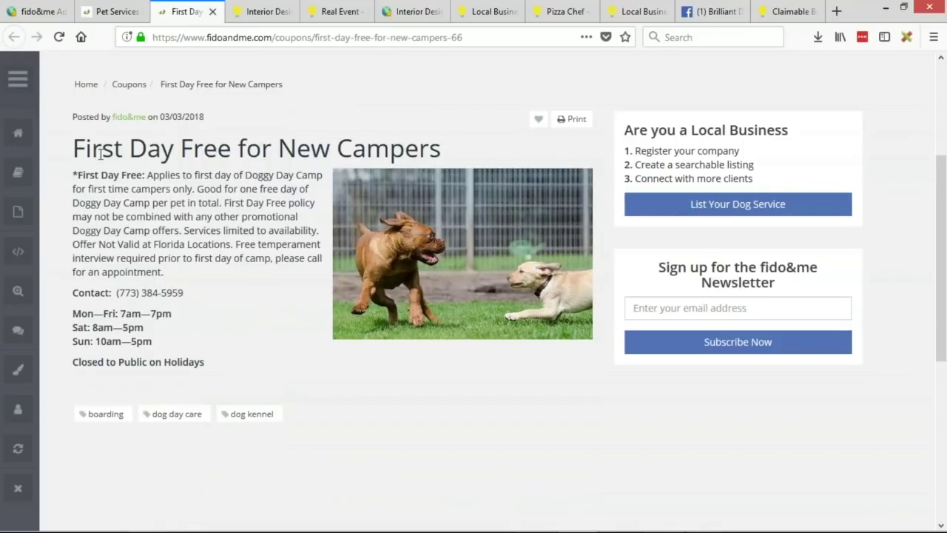
pyautogui.moveTo(74, 148); pyautogui.dragTo(458, 159)
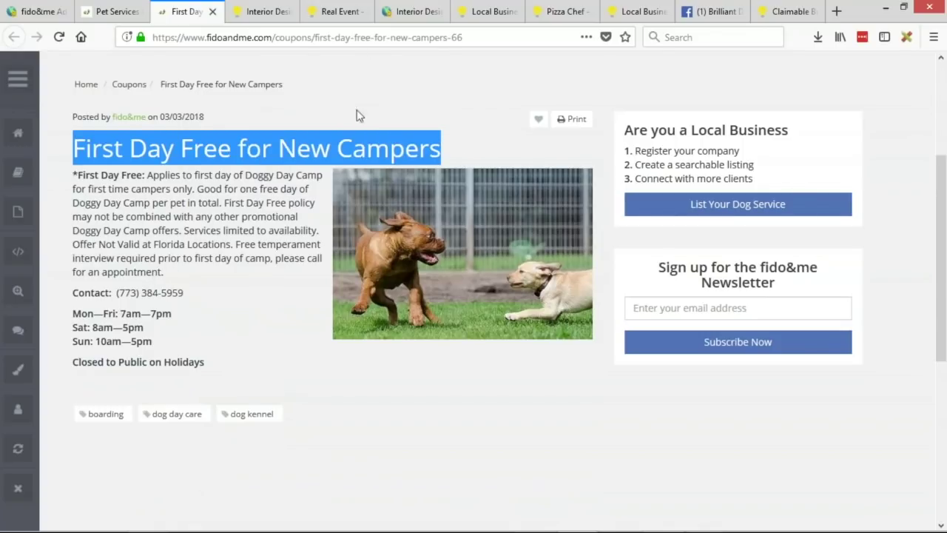
pyautogui.click(320, 153)
pyautogui.scroll(1, 257, 210)
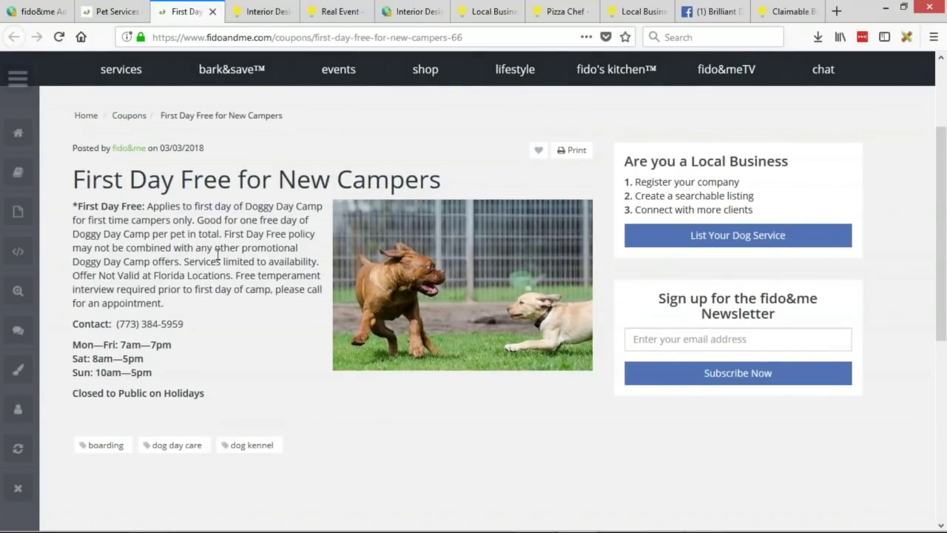
pyautogui.scroll(5, 216, 255)
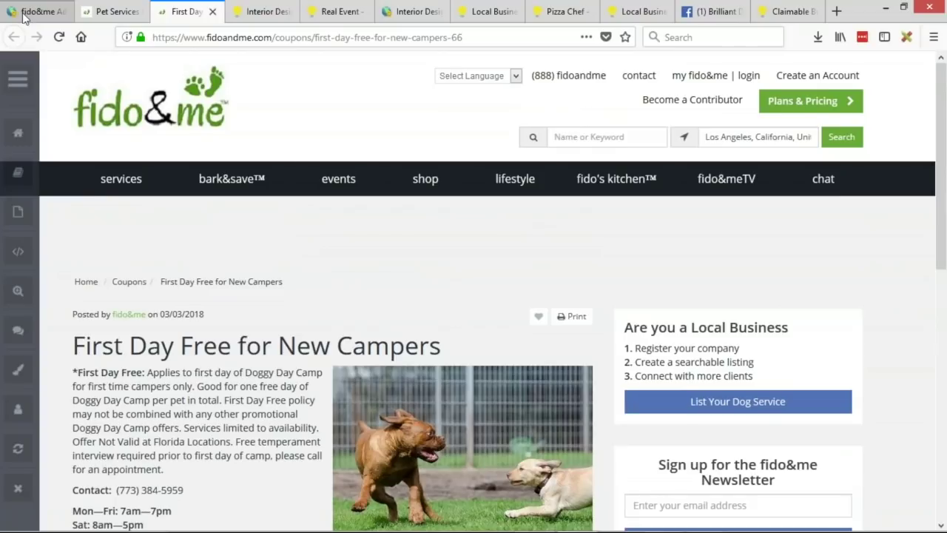
pyautogui.click(24, 16)
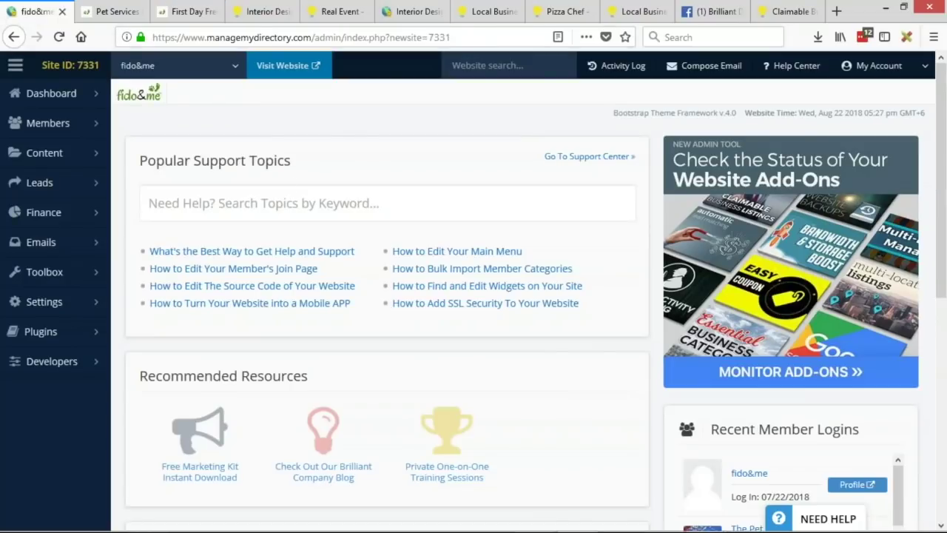
# Step: Open the Coupon post type from Content > Edit Post Settings
pyautogui.click(99, 157)
pyautogui.click(47, 248)
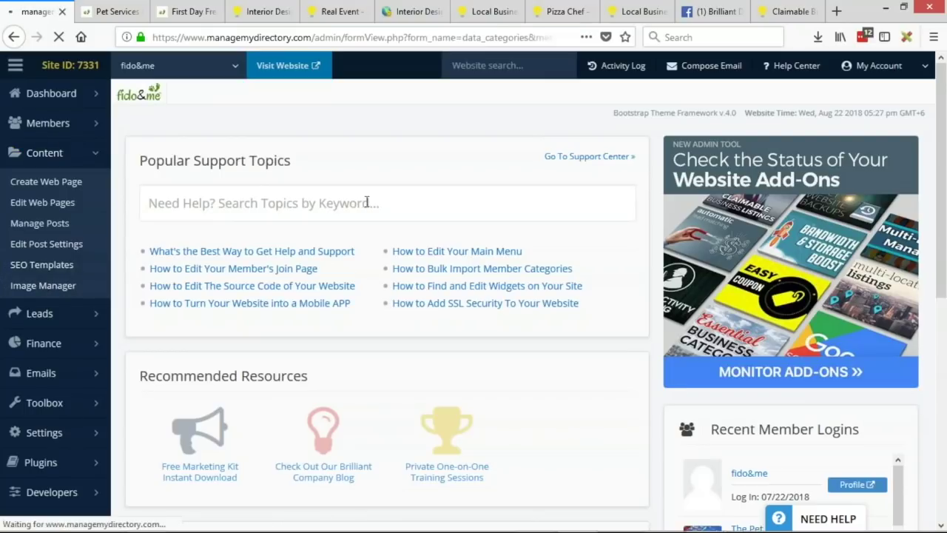
pyautogui.scroll(-2, 399, 199)
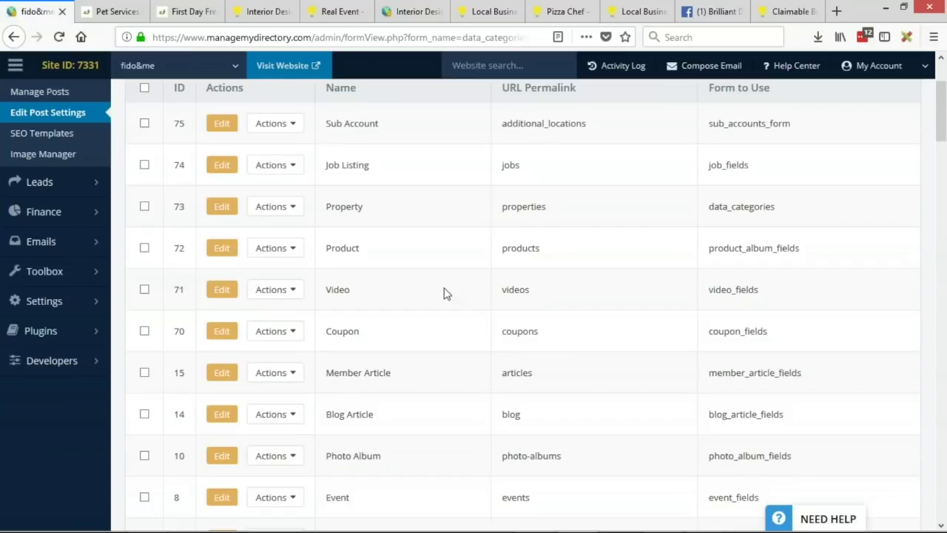
pyautogui.click(222, 333)
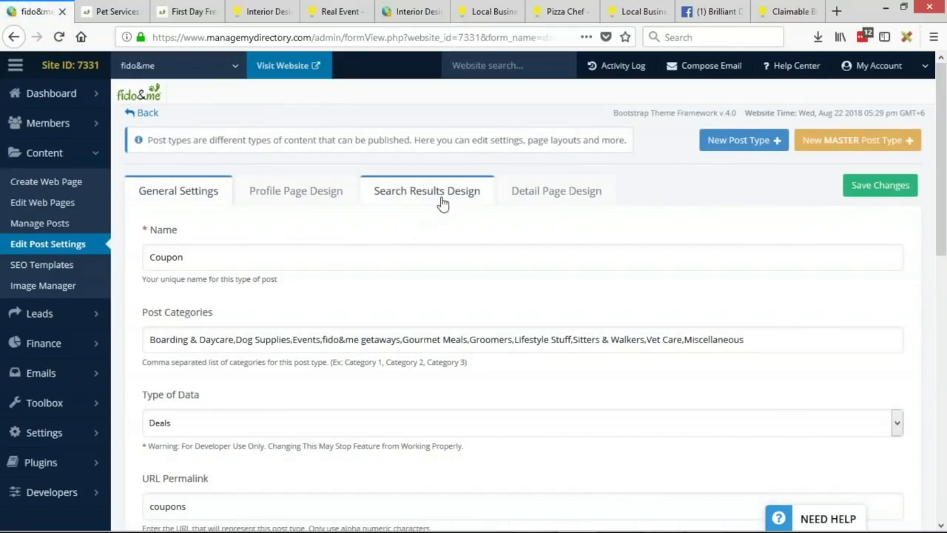
# Step: Show the Search Results Design tab and its Restore Default Code section
pyautogui.click(441, 196)
pyautogui.scroll(-15, 131, 266)
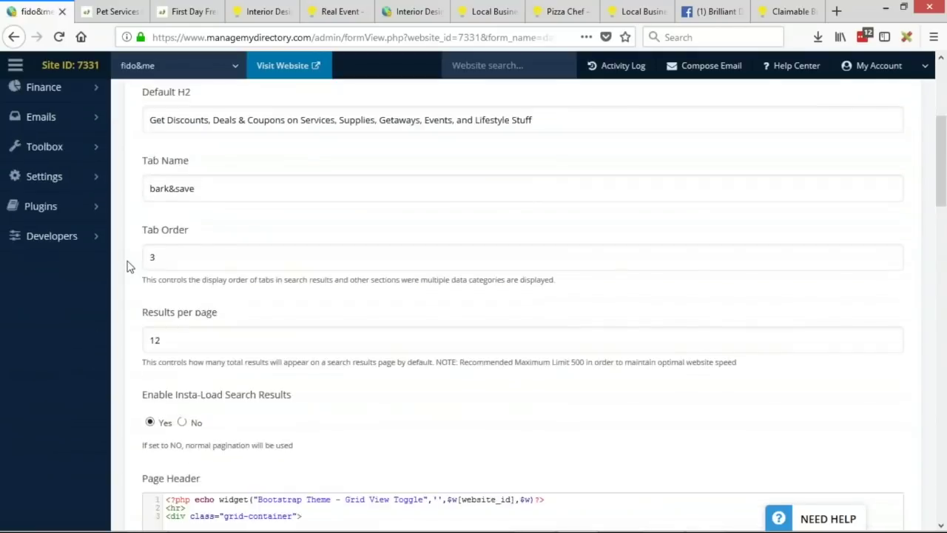
pyautogui.scroll(-6, 122, 290)
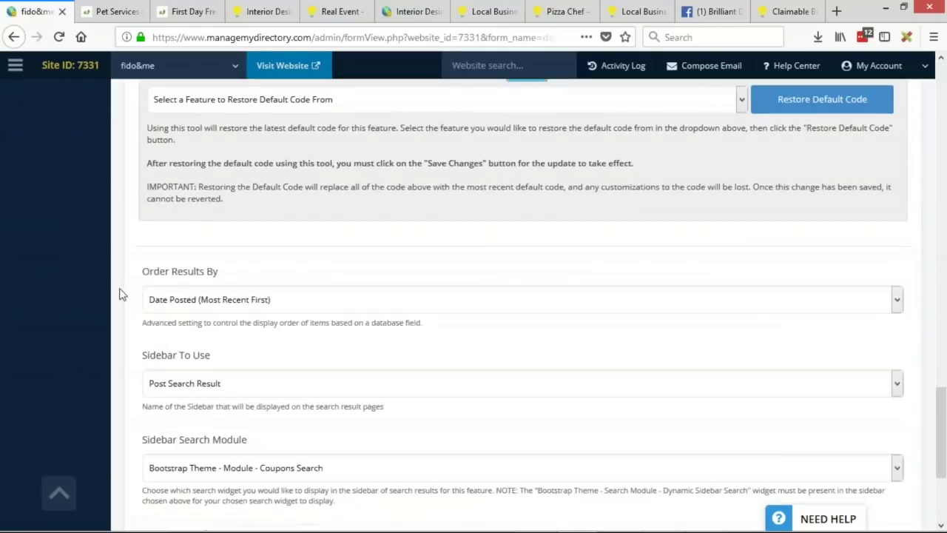
pyautogui.scroll(3, 147, 274)
pyautogui.moveTo(147, 264); pyautogui.dragTo(306, 265)
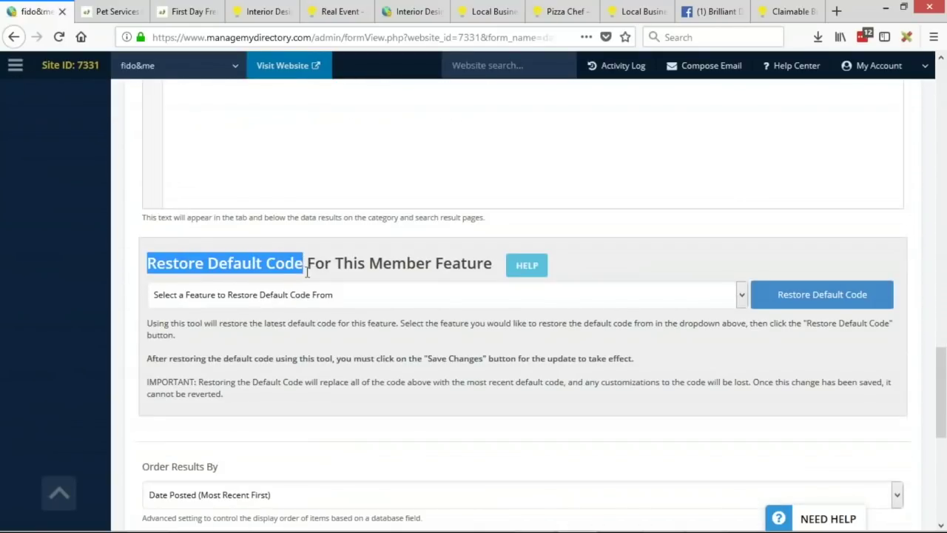
# Step: Restore the default Coupon search results code and confirm the replacement
pyautogui.click(321, 303)
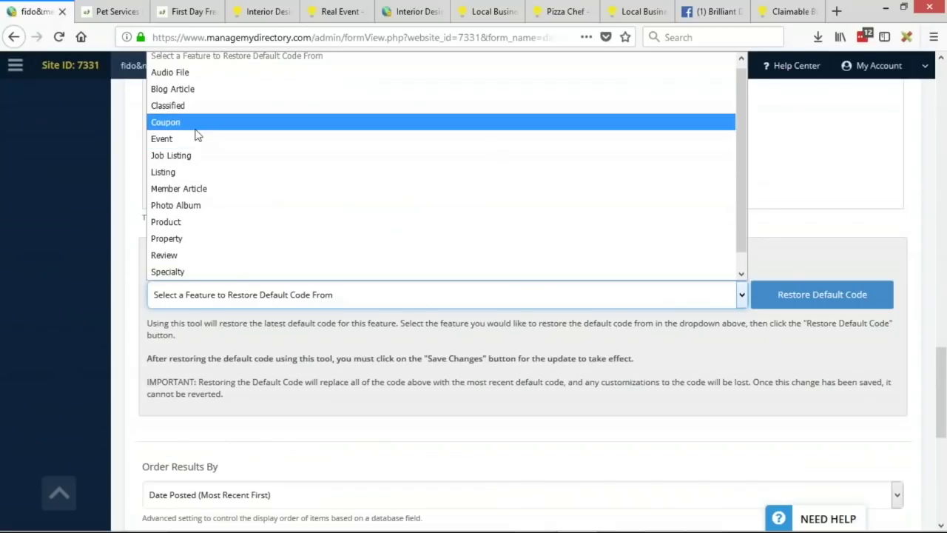
pyautogui.click(193, 128)
pyautogui.click(807, 310)
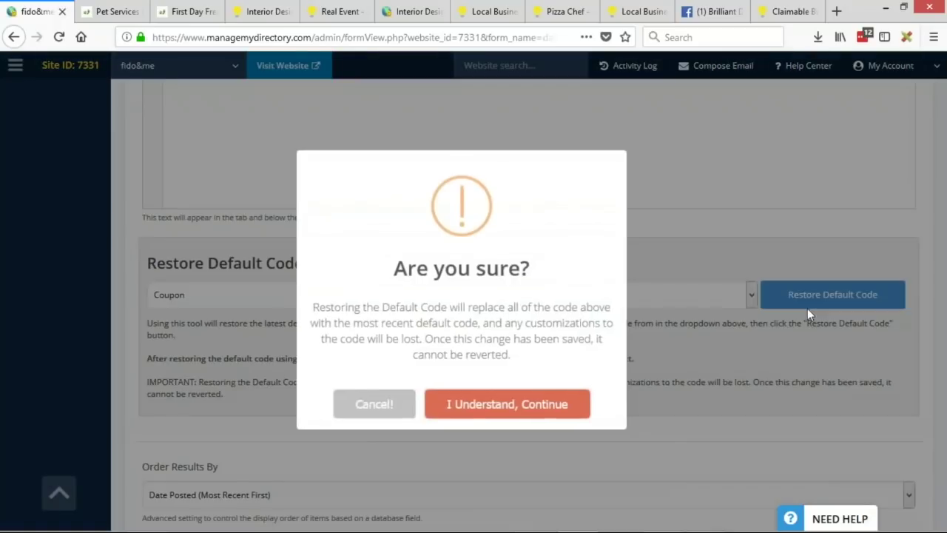
pyautogui.click(503, 416)
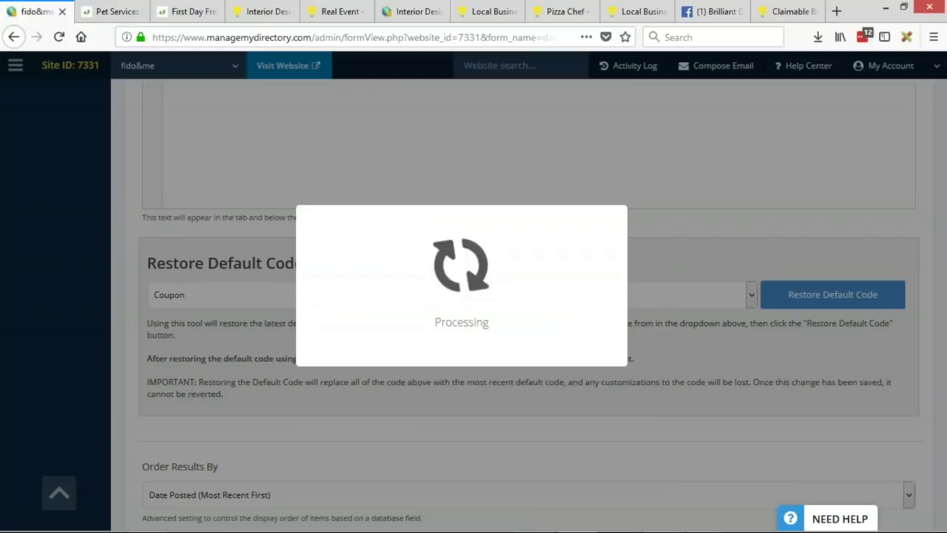
pyautogui.click(461, 384)
# Step: Restore the default Coupon detail page code, then return to the post types list
pyautogui.scroll(15, 113, 330)
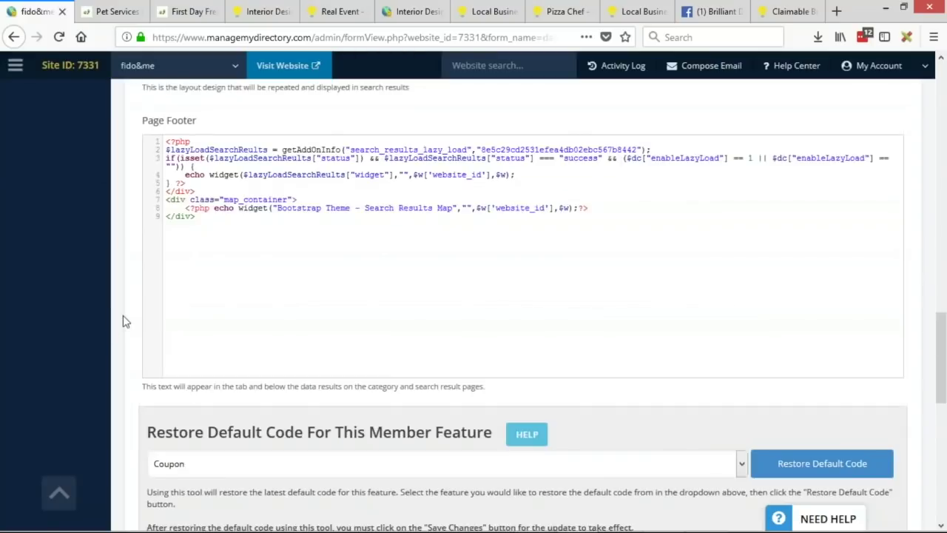
pyautogui.scroll(3, 118, 332)
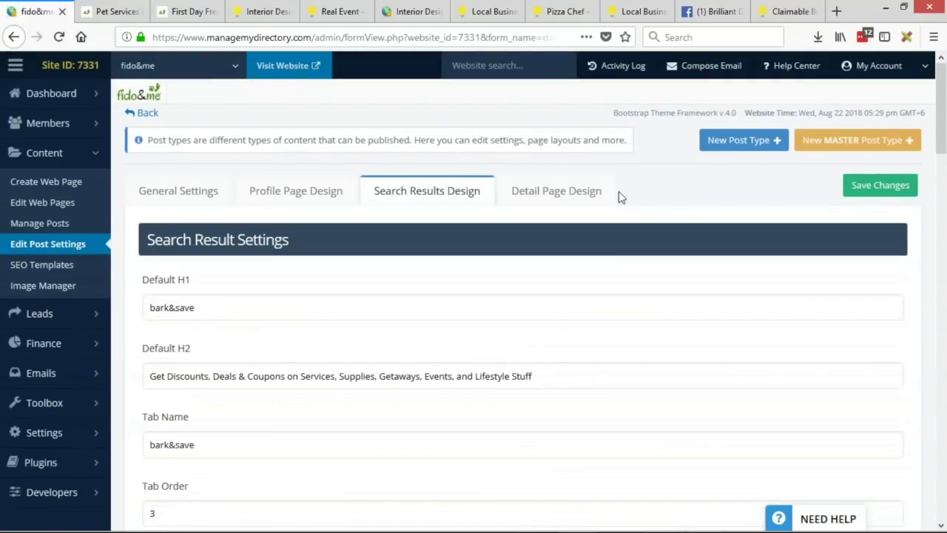
pyautogui.click(592, 196)
pyautogui.scroll(-5, 208, 257)
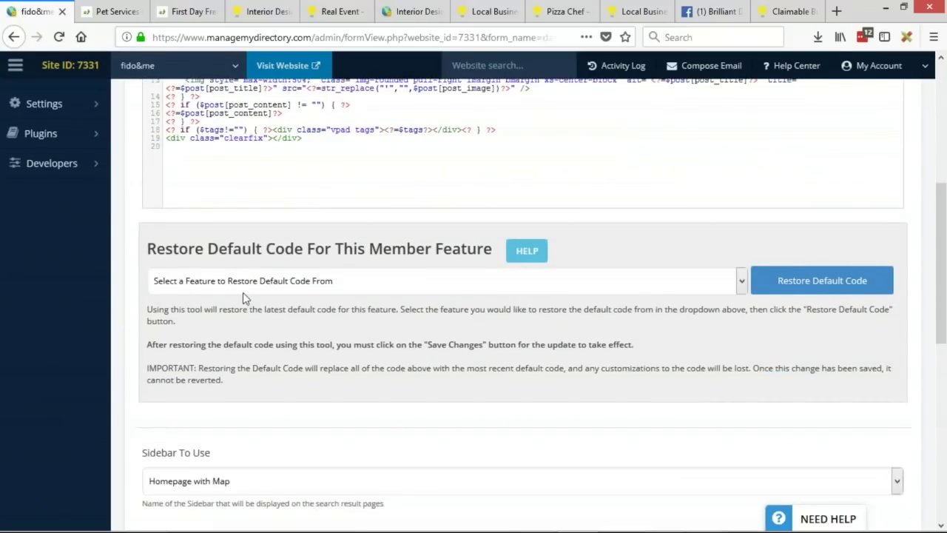
pyautogui.click(242, 290)
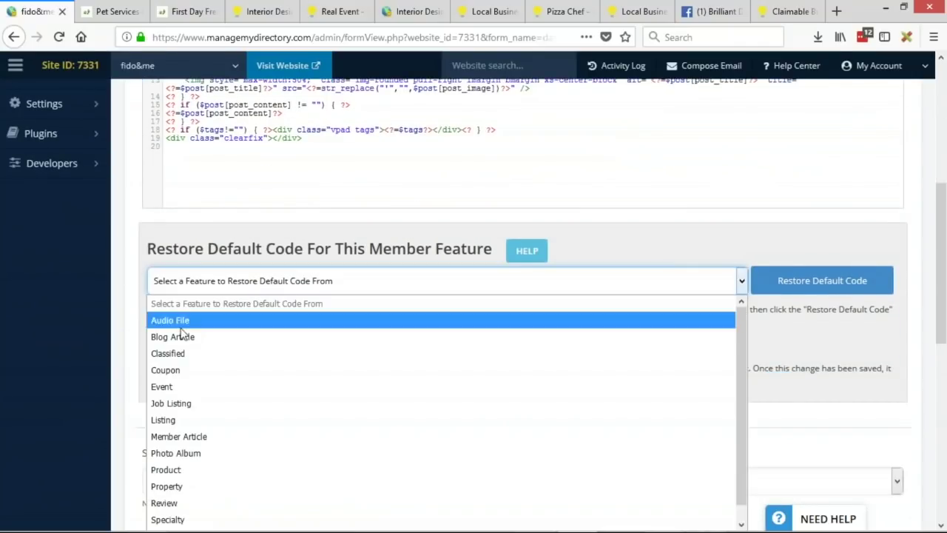
pyautogui.click(185, 368)
pyautogui.click(836, 286)
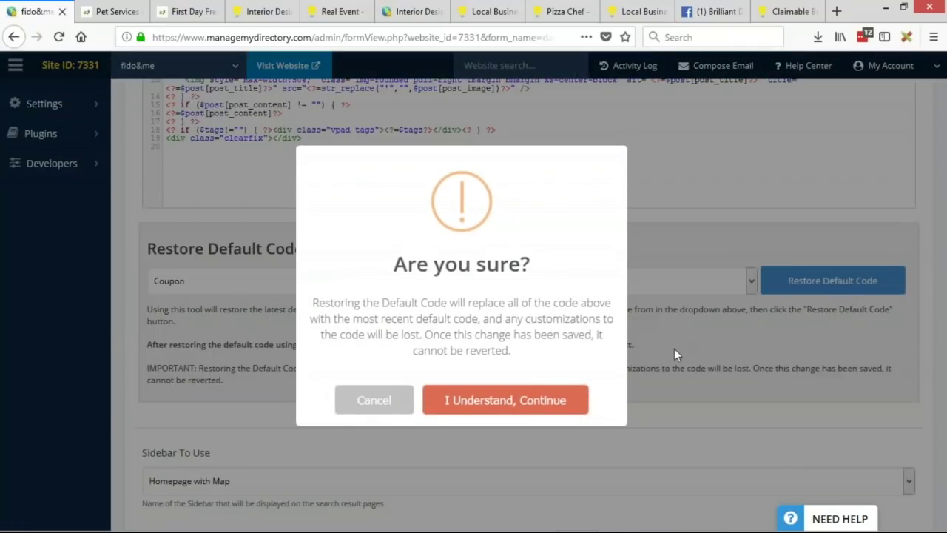
pyautogui.click(512, 404)
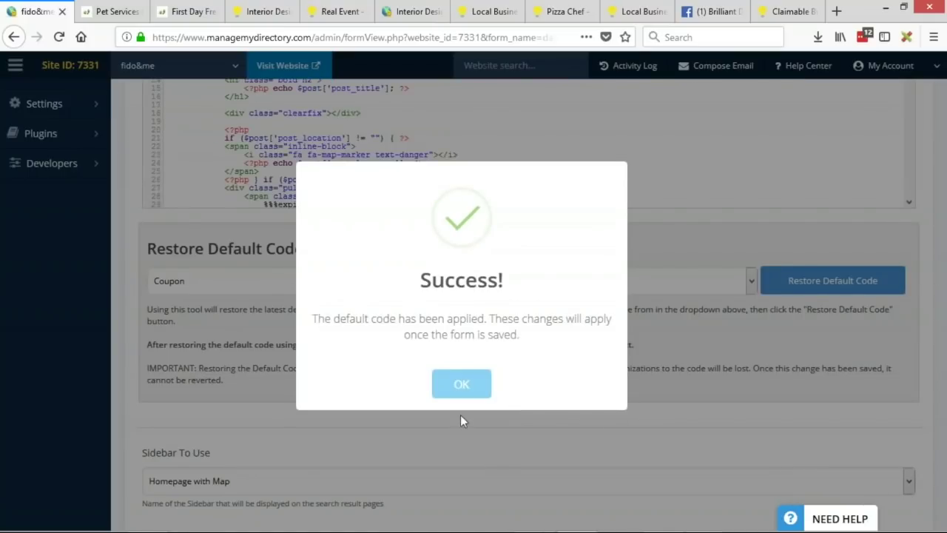
pyautogui.click(466, 381)
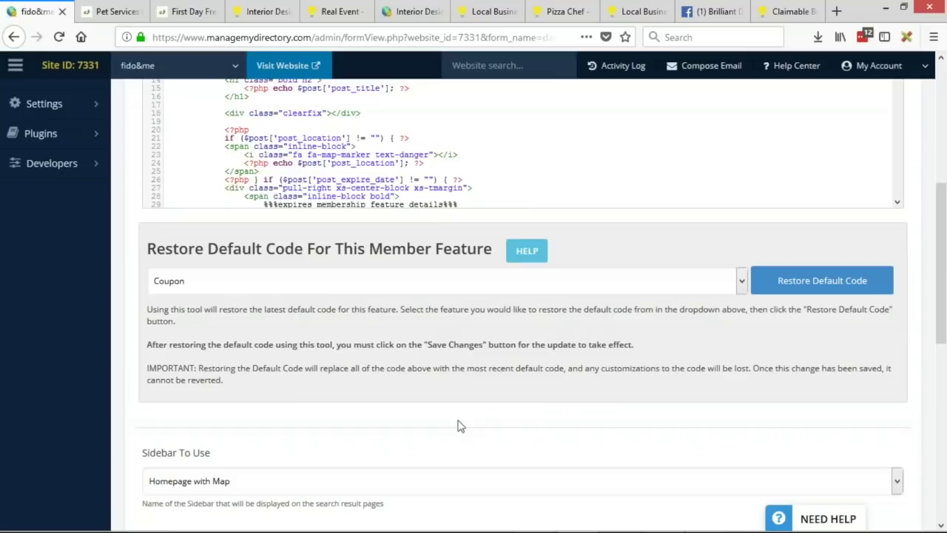
pyautogui.scroll(5, 443, 394)
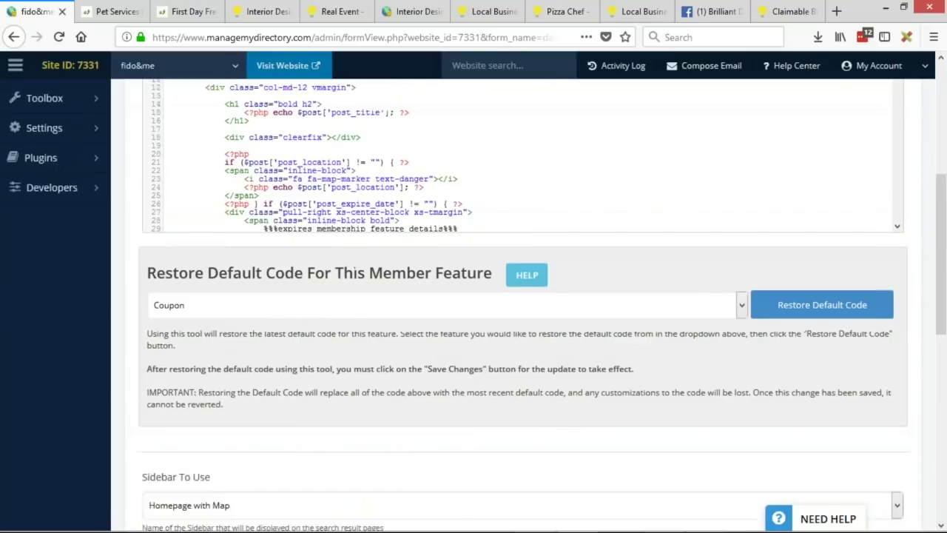
pyautogui.click(56, 250)
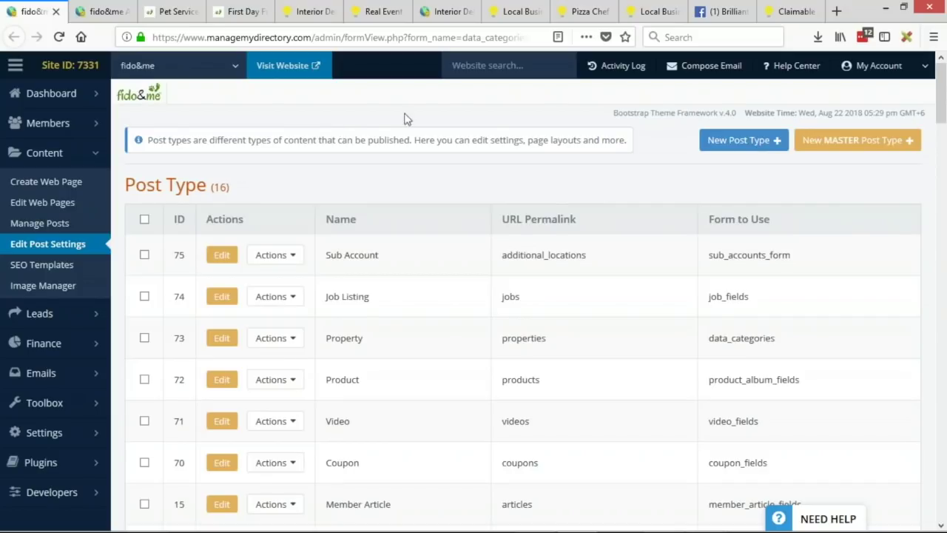
# Step: Save the Coupon post type's Detail Page Design and view the live First Day Free coupon
pyautogui.scroll(-3, 338, 308)
pyautogui.click(219, 265)
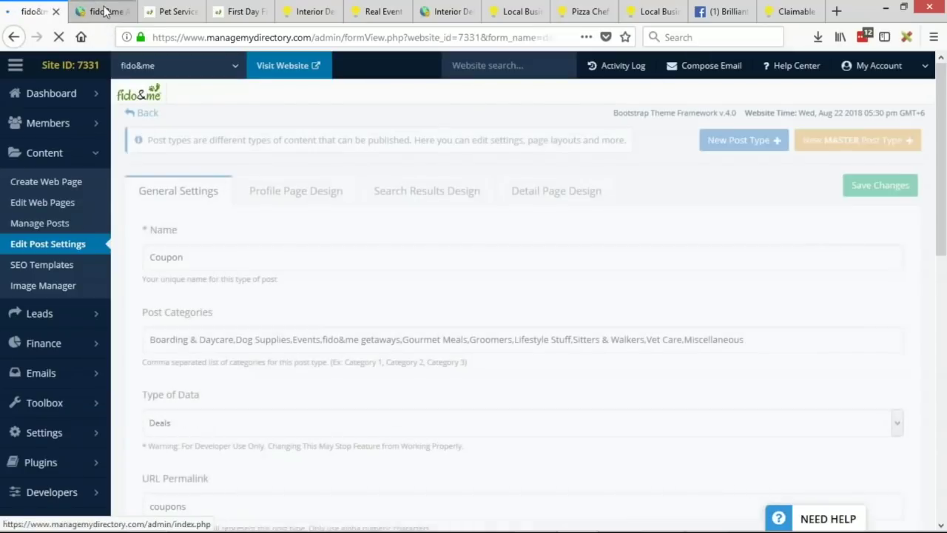
pyautogui.click(101, 12)
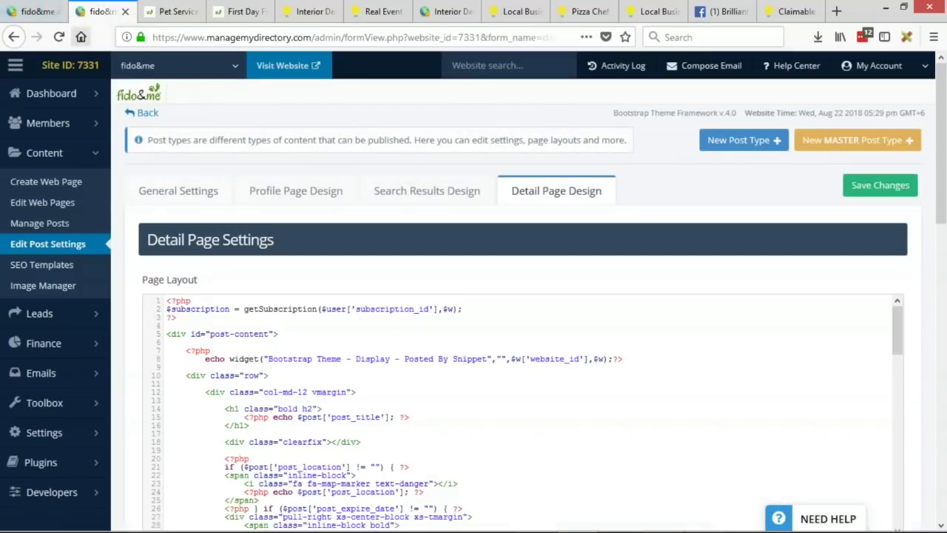
pyautogui.click(878, 186)
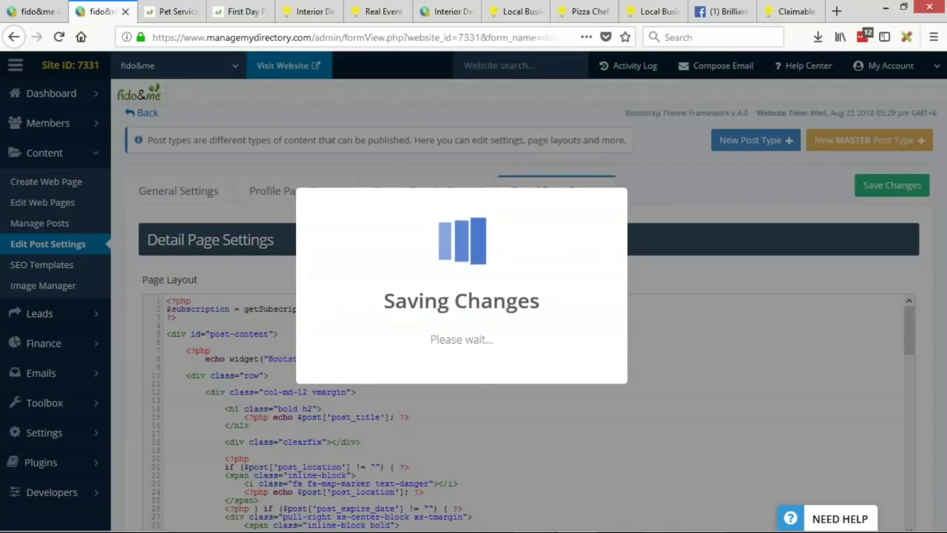
pyautogui.click(238, 11)
pyautogui.scroll(-3, 427, 402)
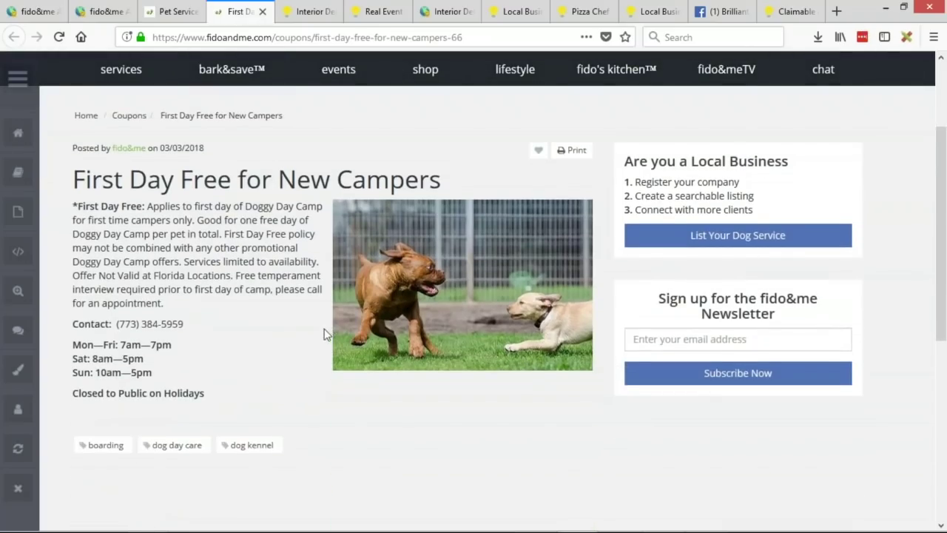
# Step: Duplicate the coupon tab, leave edit mode, and compare the new layout with the old one
pyautogui.rightClick(237, 15)
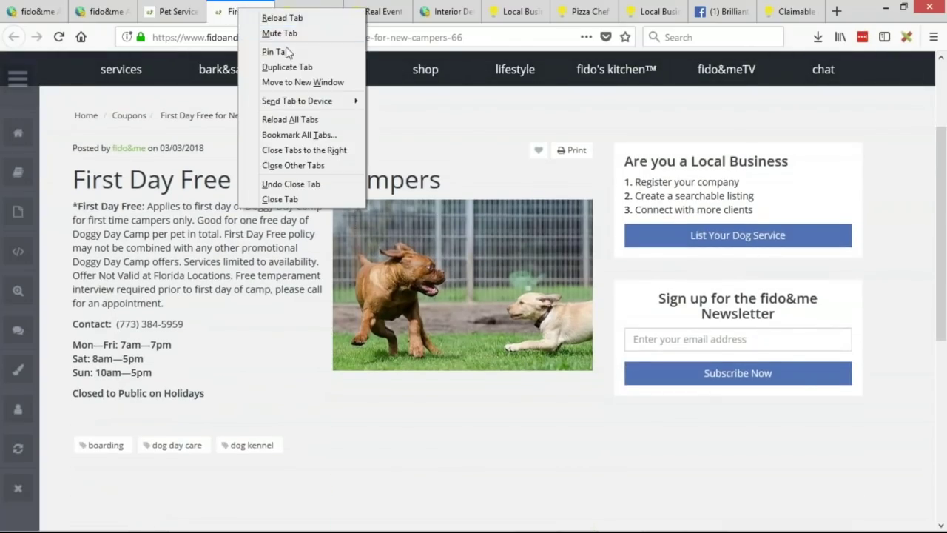
pyautogui.click(287, 68)
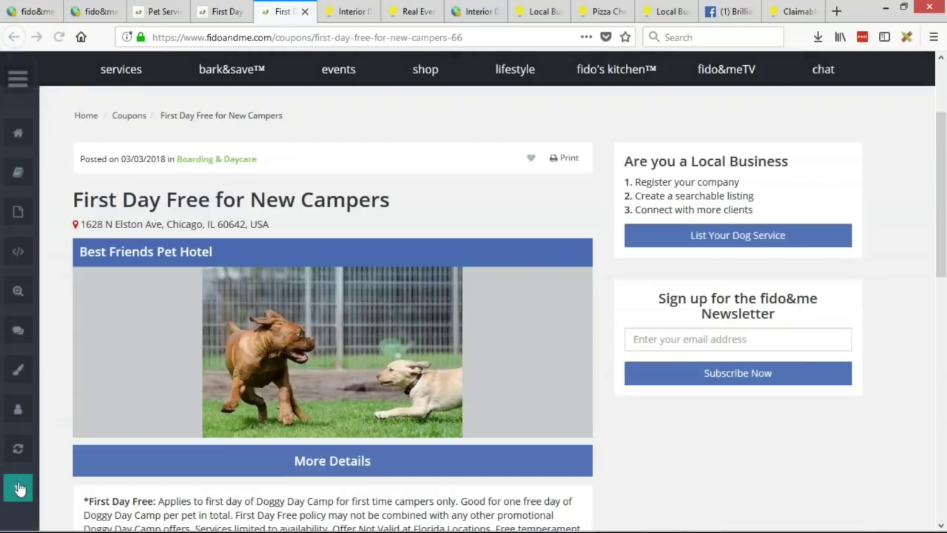
pyautogui.click(18, 488)
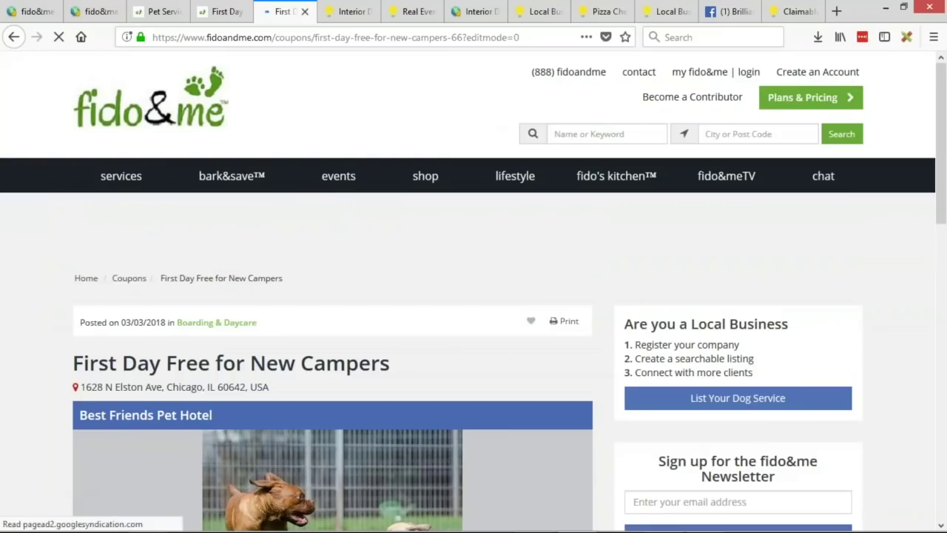
pyautogui.scroll(-3, 120, 213)
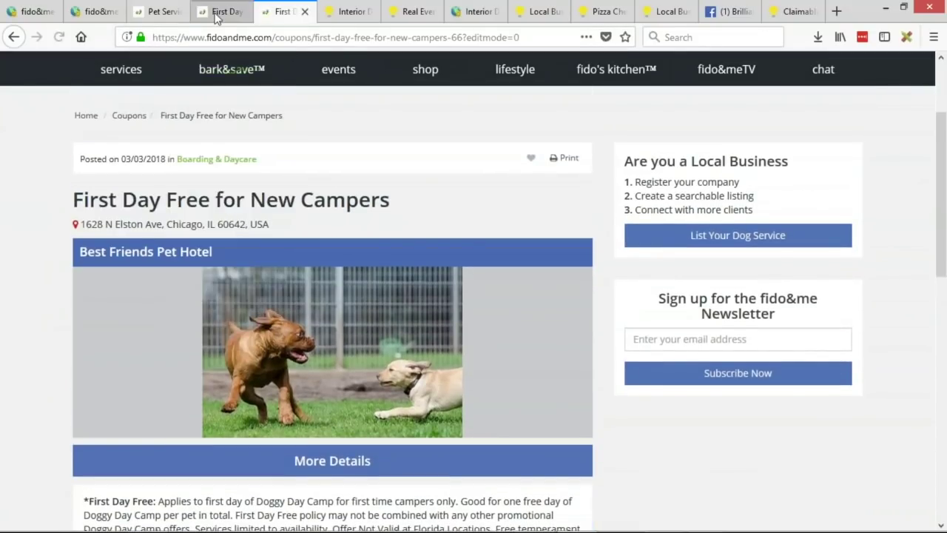
pyautogui.click(224, 11)
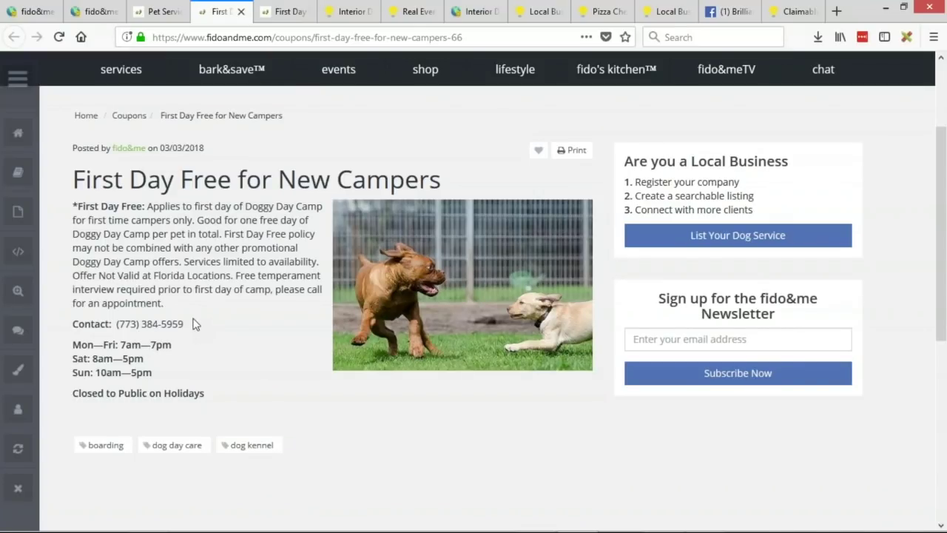
pyautogui.click(281, 11)
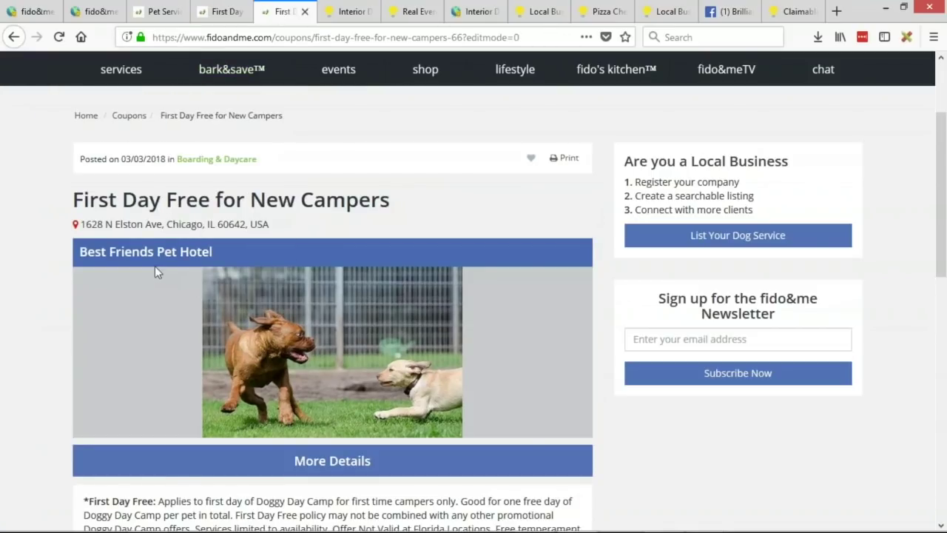
# Step: Inspect the coupon heading, Best Friends Pet Hotel banner and street address
pyautogui.moveTo(75, 205); pyautogui.dragTo(191, 200)
pyautogui.click(94, 197)
pyautogui.moveTo(80, 251); pyautogui.dragTo(211, 251)
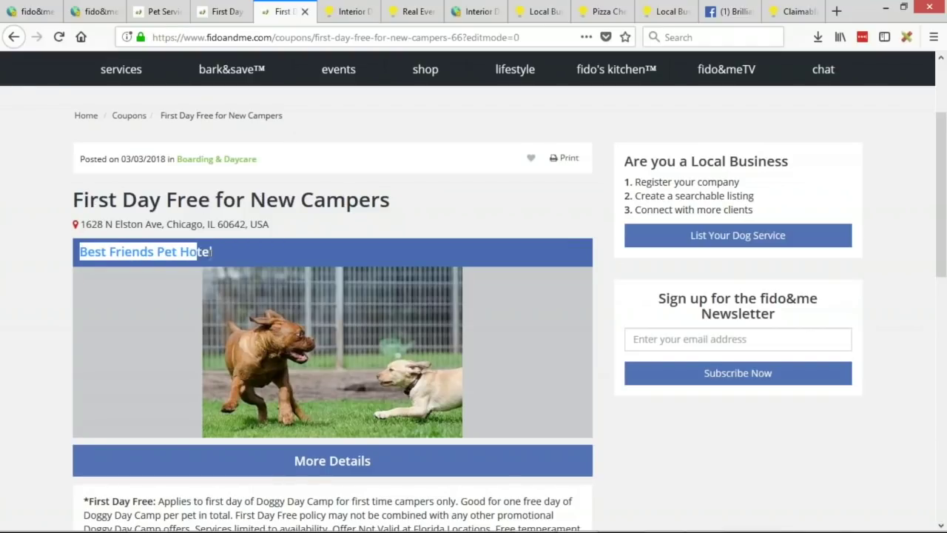
pyautogui.click(87, 228)
pyautogui.moveTo(87, 229); pyautogui.dragTo(274, 232)
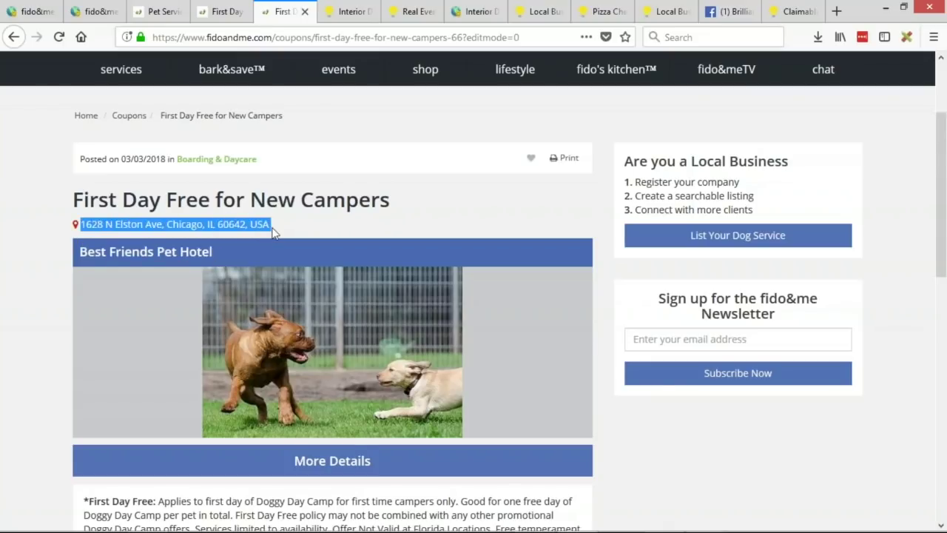
pyautogui.scroll(-5, 287, 217)
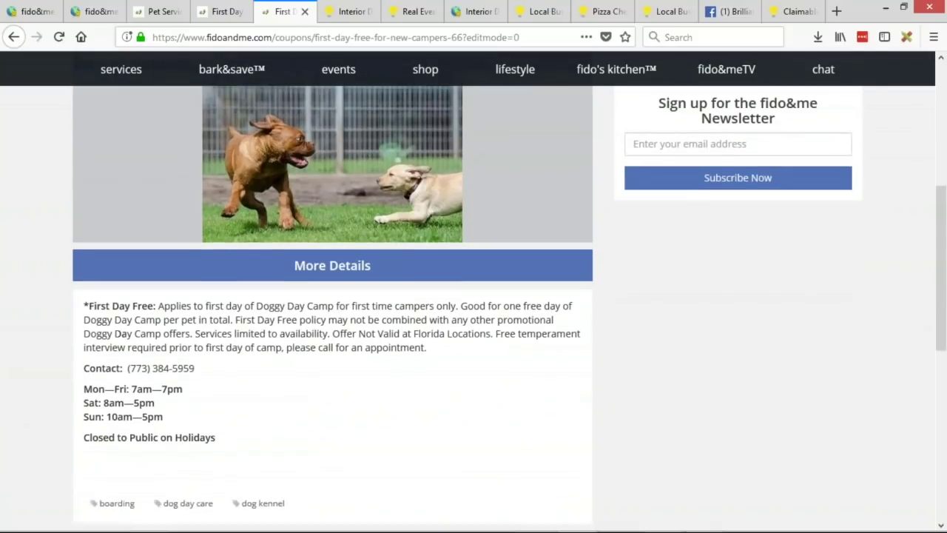
# Step: Confirm More Details opens the business website, then recheck the coupon page
pyautogui.click(355, 271)
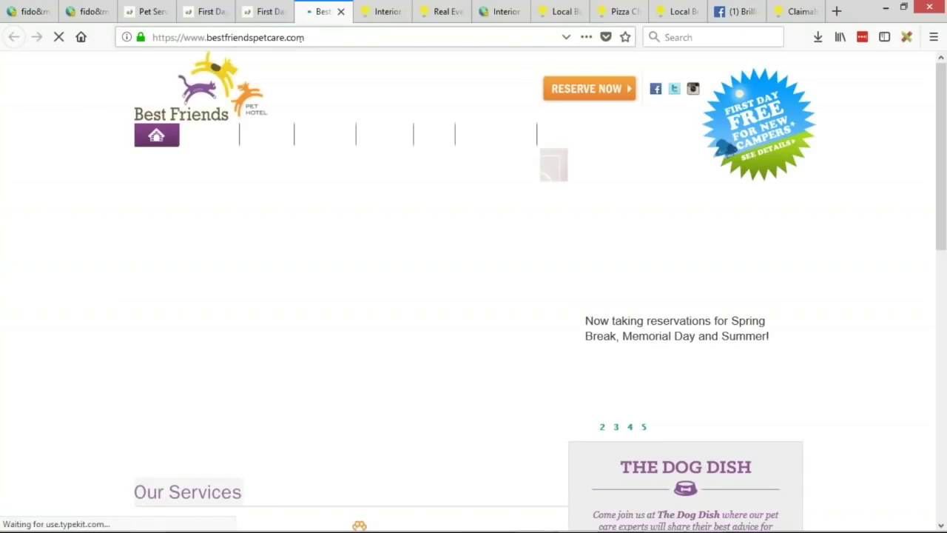
pyautogui.click(264, 12)
pyautogui.scroll(-2, 84, 292)
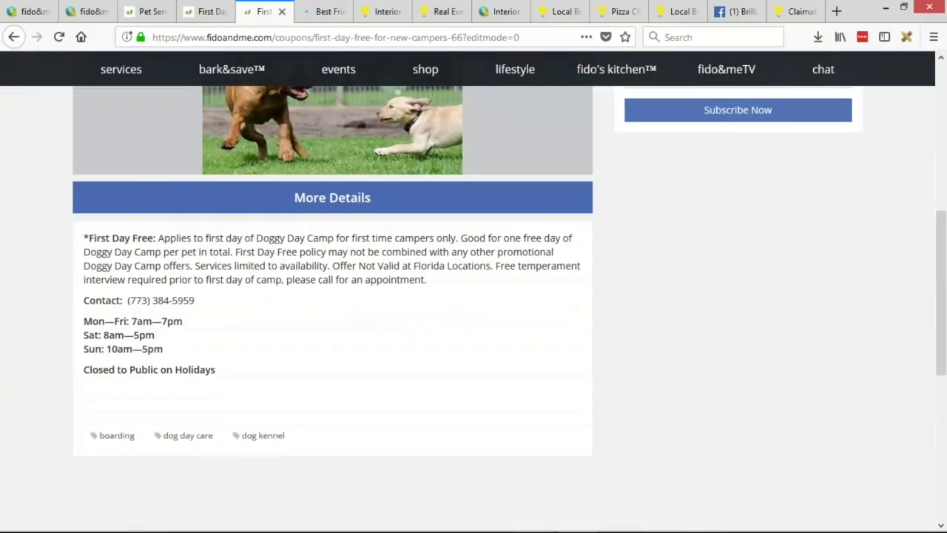
pyautogui.scroll(-2, 72, 159)
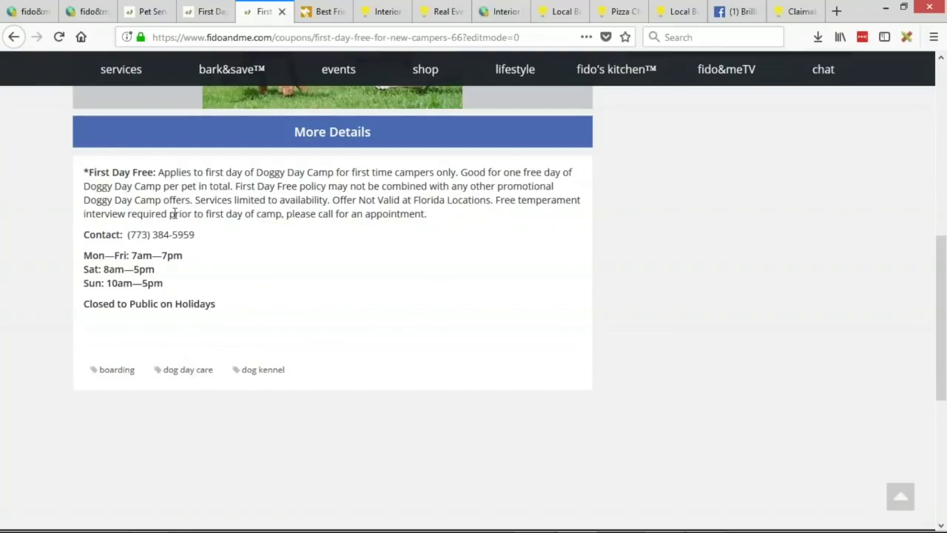
pyautogui.scroll(2, 194, 215)
pyautogui.scroll(5, 429, 444)
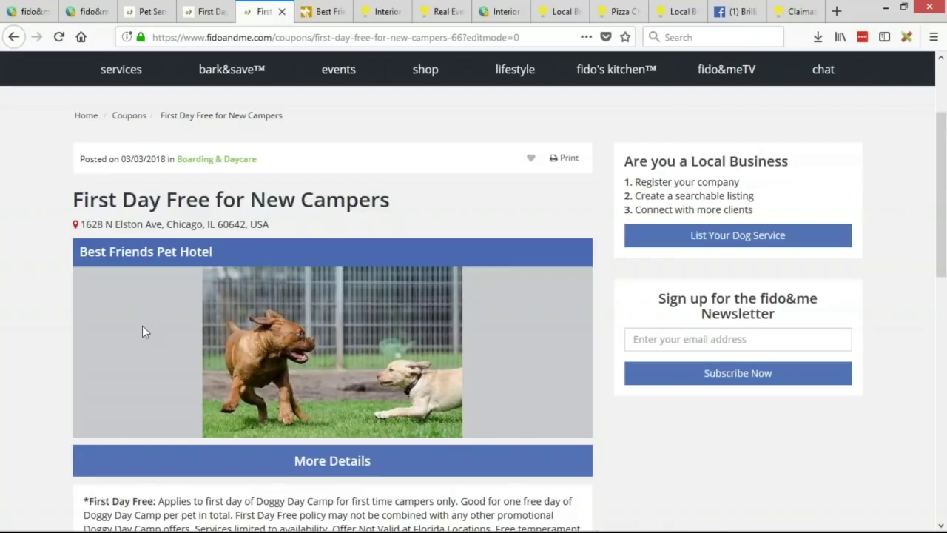
pyautogui.click(205, 11)
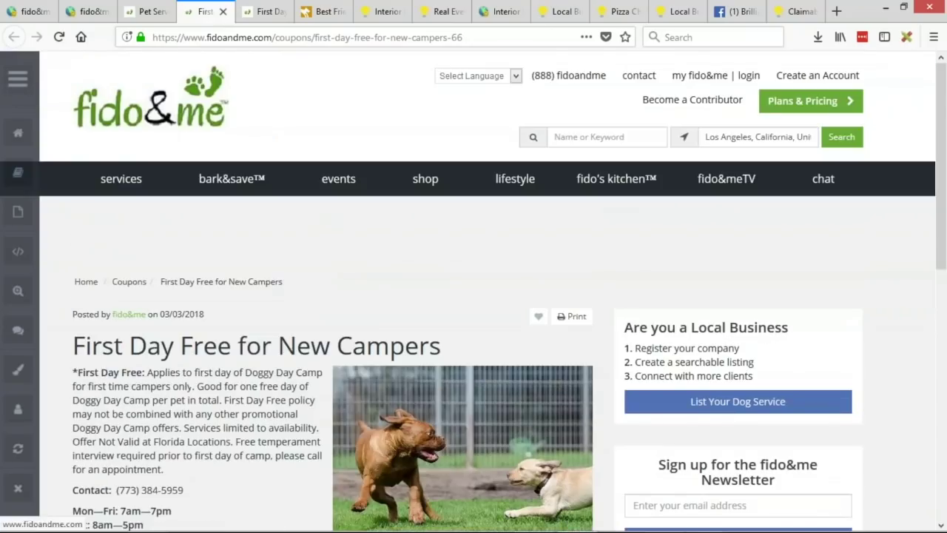
# Step: Duplicate the bark&save coupons listing tab and compare it with the older listing
pyautogui.click(142, 11)
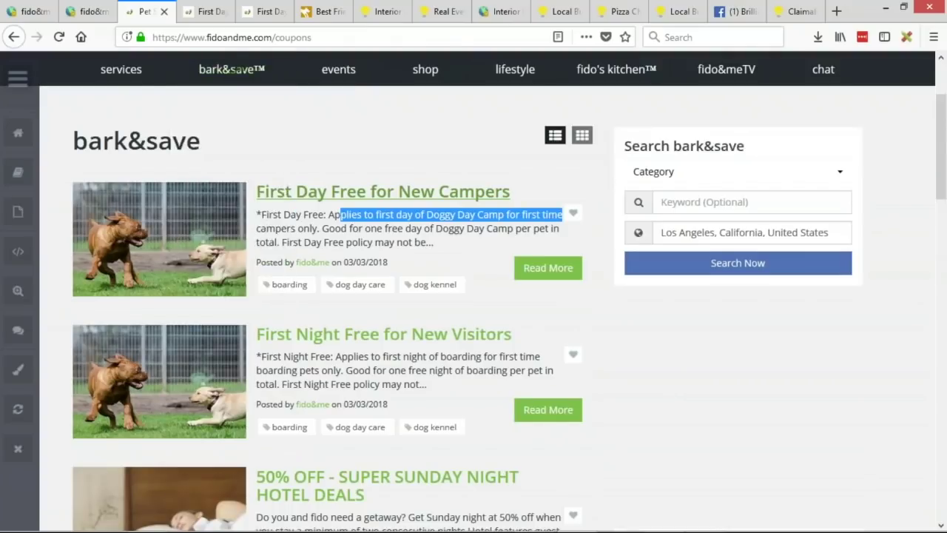
pyautogui.rightClick(143, 14)
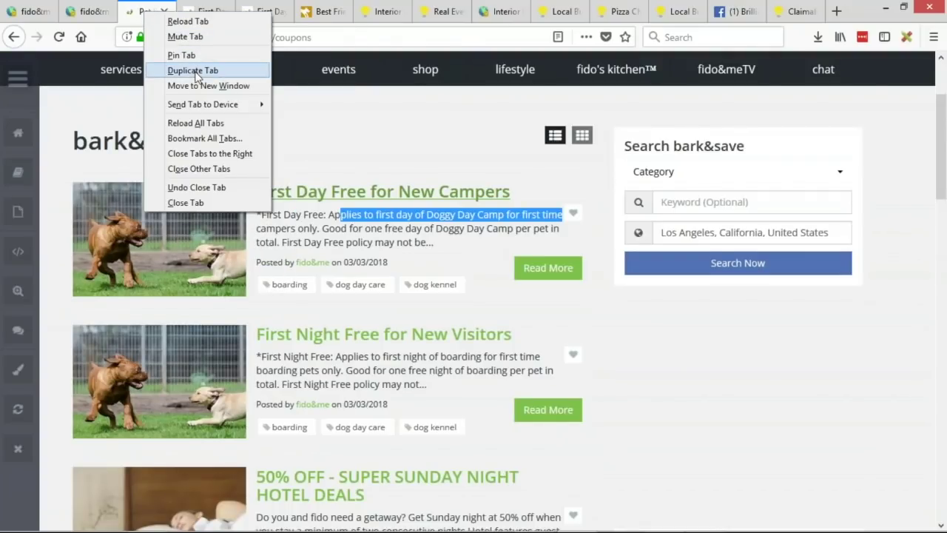
pyautogui.click(194, 70)
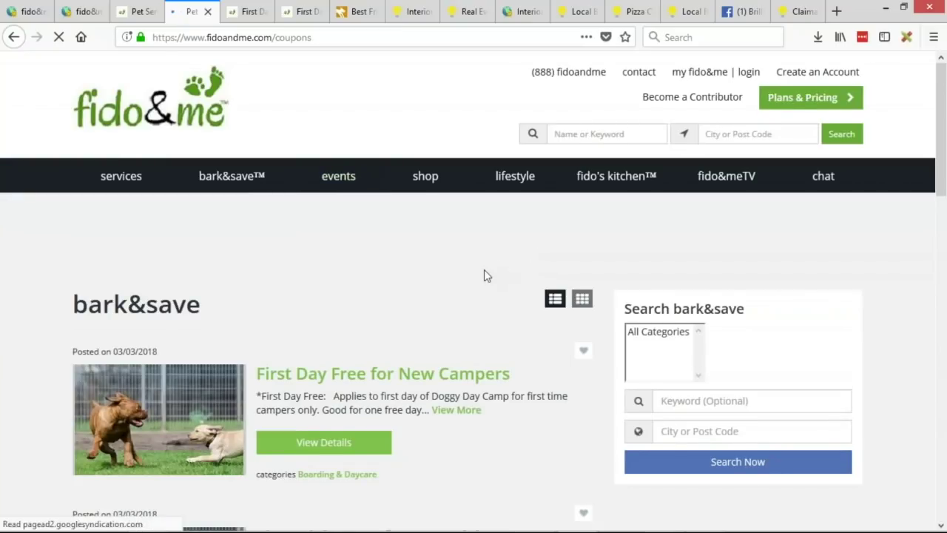
pyautogui.scroll(-2, 483, 269)
pyautogui.scroll(-2, 479, 273)
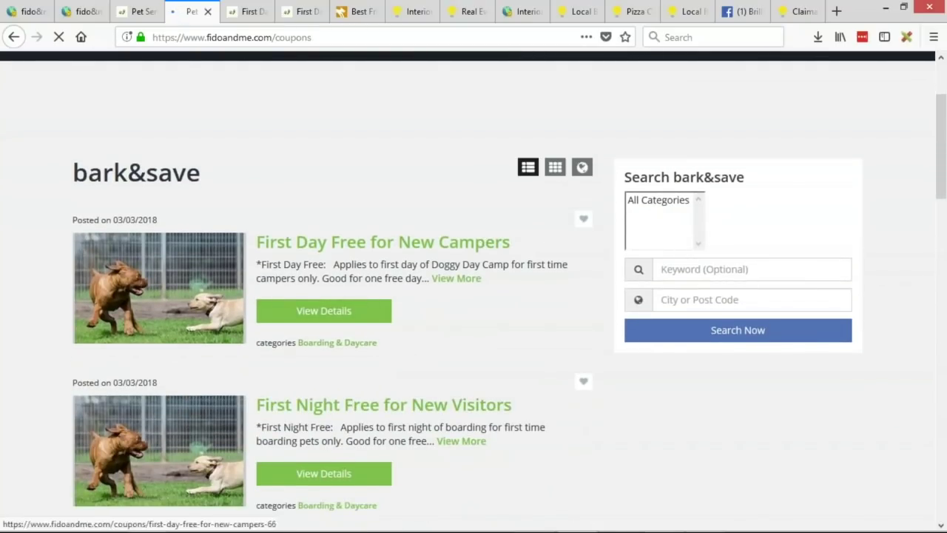
pyautogui.click(129, 9)
pyautogui.click(191, 12)
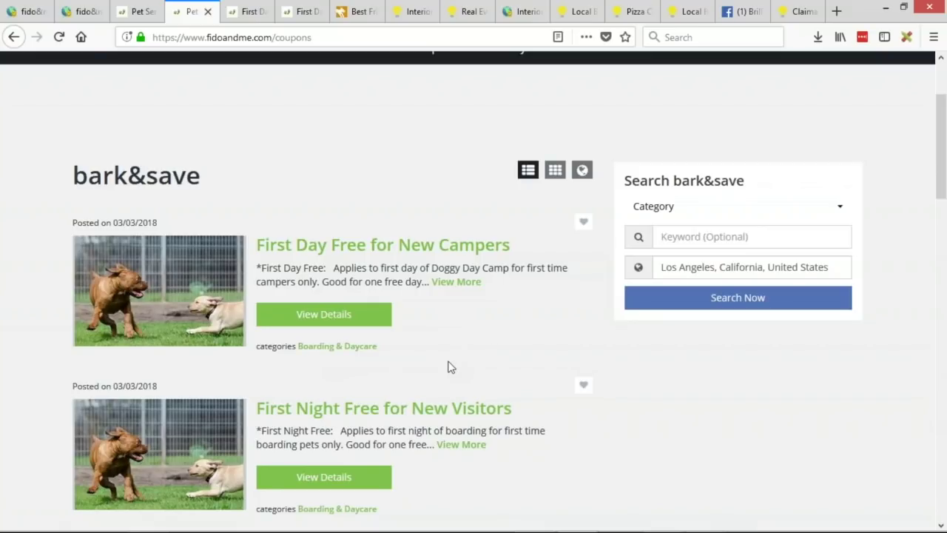
# Step: Scroll the updated listing down to the 50% OFF Super Sunday Night Hotel Deals coupon
pyautogui.scroll(-2, 451, 367)
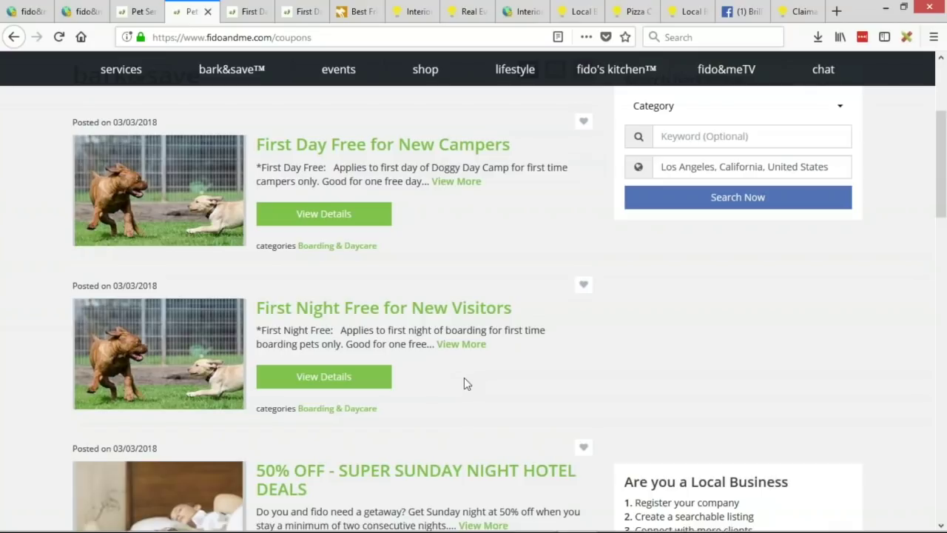
pyautogui.scroll(-1, 464, 383)
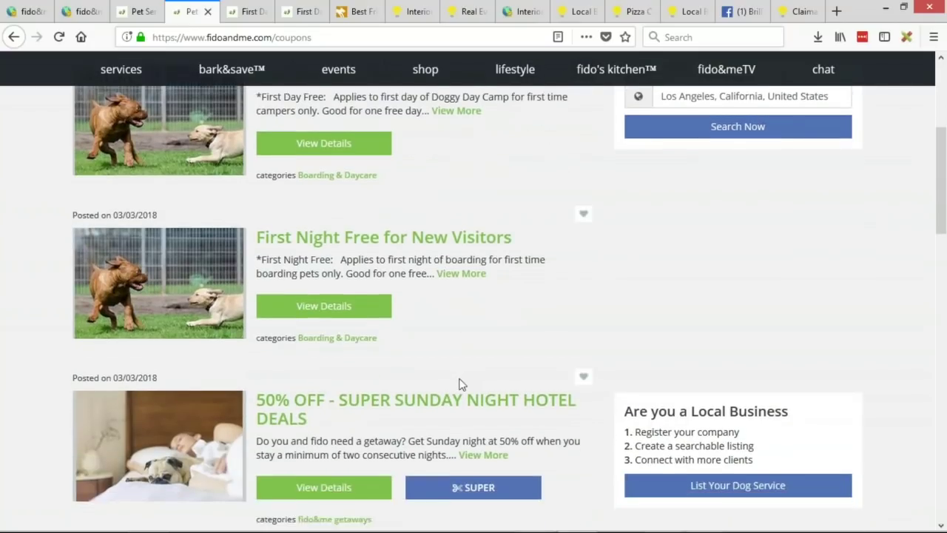
pyautogui.scroll(1, 300, 250)
pyautogui.scroll(-1, 299, 250)
pyautogui.scroll(1, 299, 248)
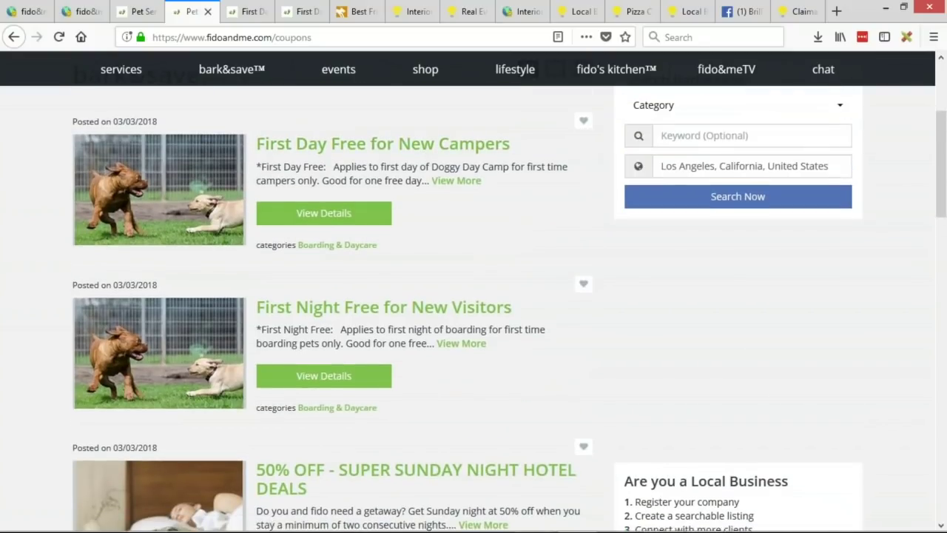
pyautogui.scroll(-4, 466, 305)
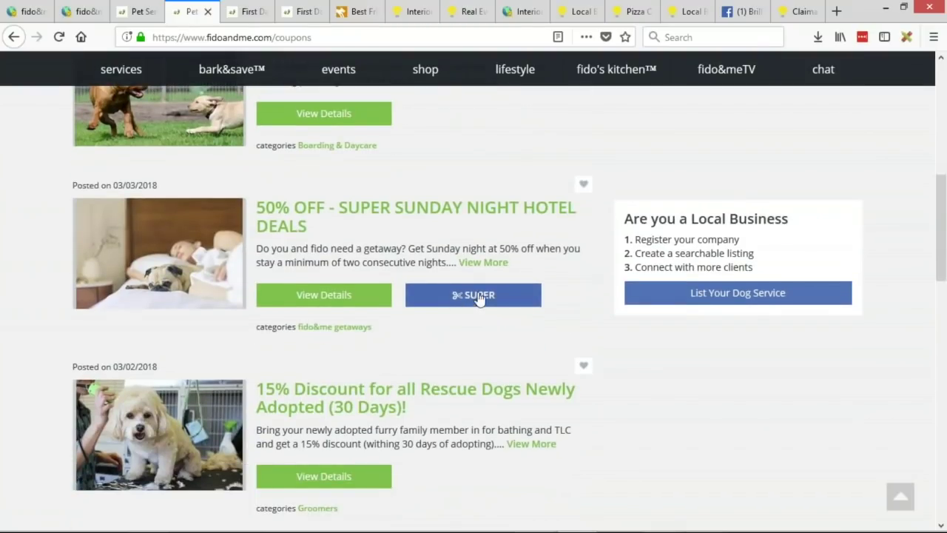
pyautogui.scroll(-1, 449, 320)
pyautogui.scroll(1, 446, 314)
pyautogui.click(289, 231)
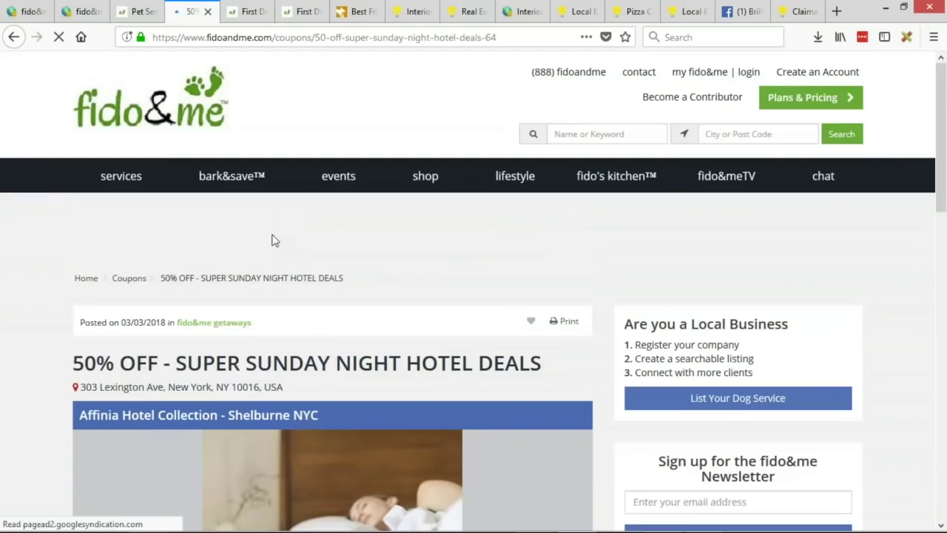
pyautogui.scroll(-3, 42, 258)
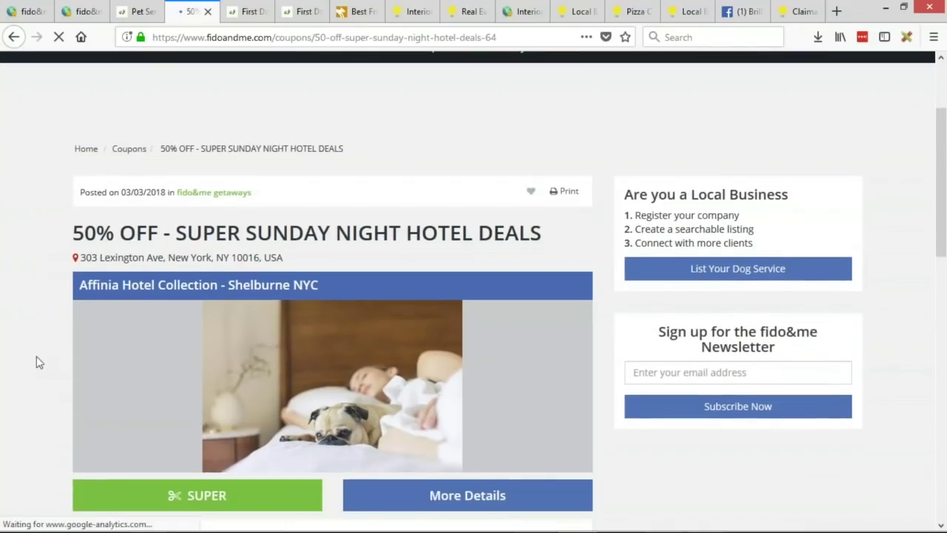
pyautogui.scroll(-5, 36, 356)
pyautogui.click(200, 265)
pyautogui.scroll(4, 42, 286)
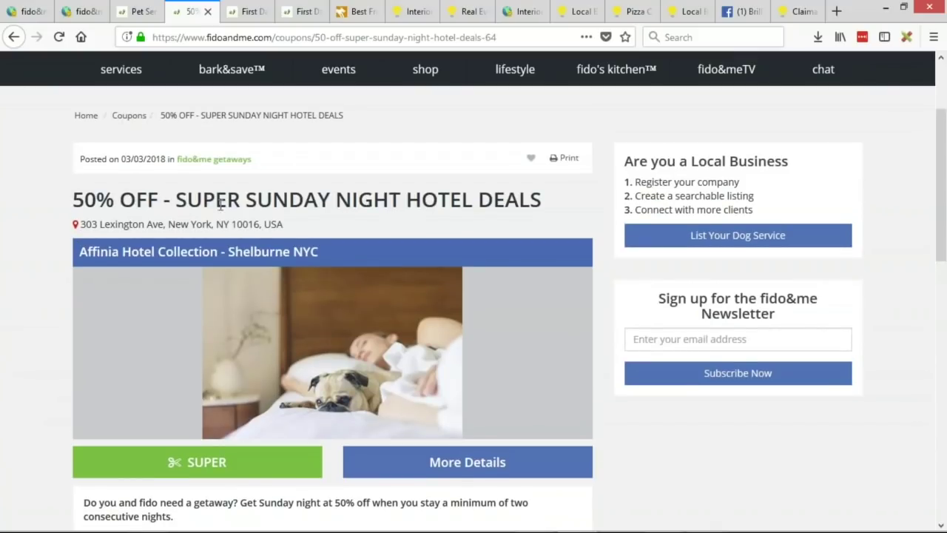
pyautogui.scroll(-2, 482, 408)
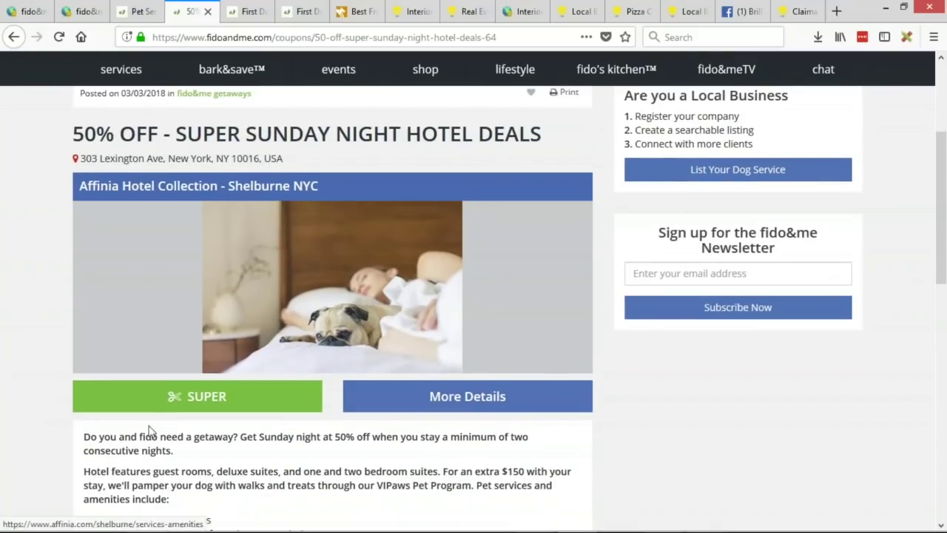
pyautogui.scroll(-2, 148, 433)
pyautogui.scroll(-1, 187, 446)
pyautogui.moveTo(80, 309); pyautogui.dragTo(155, 338)
pyautogui.click(157, 339)
pyautogui.scroll(-3, 214, 360)
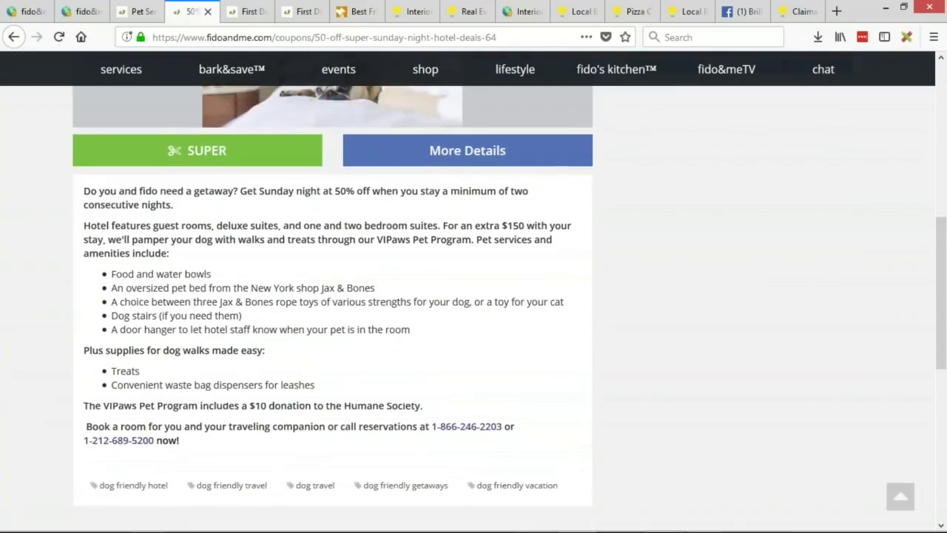
pyautogui.scroll(3, 209, 272)
pyautogui.doubleClick(215, 270)
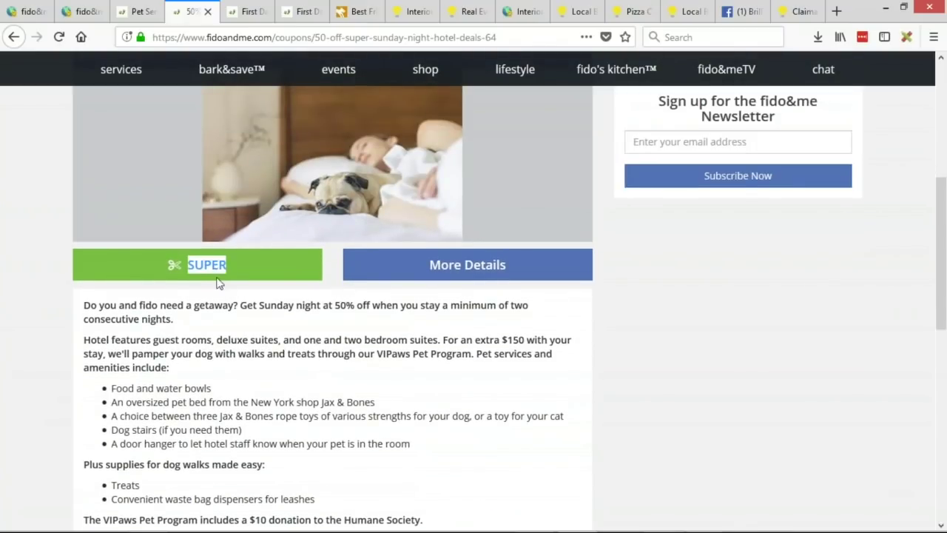
pyautogui.click(201, 278)
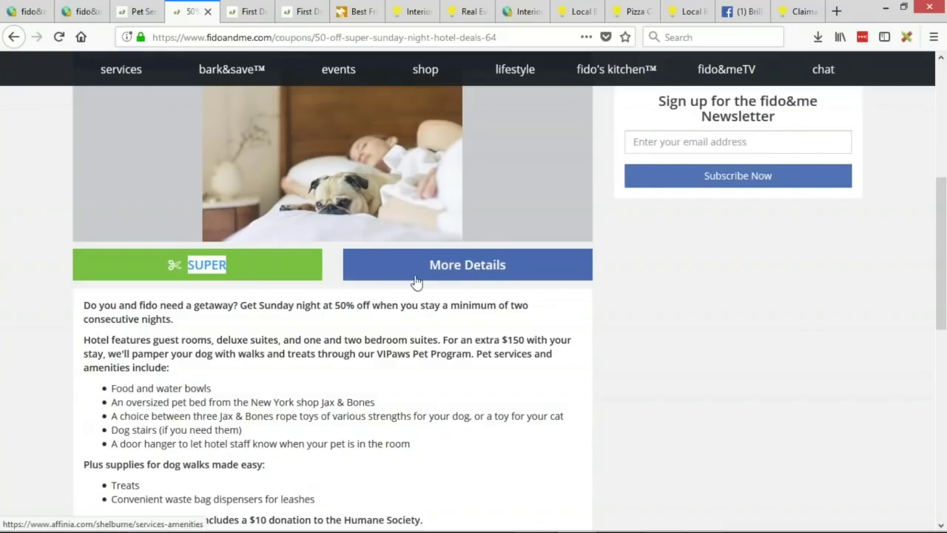
pyautogui.scroll(3, 235, 391)
pyautogui.scroll(5, 259, 307)
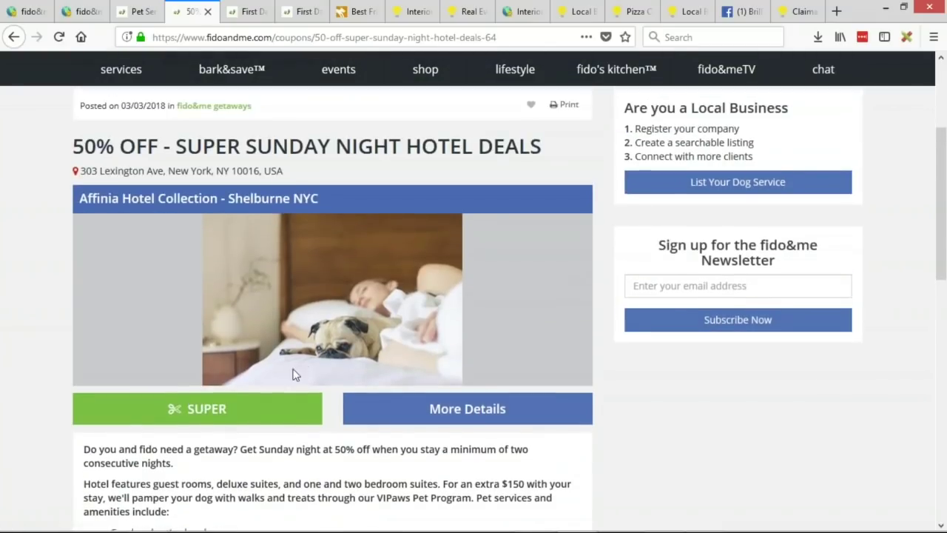
pyautogui.scroll(2, 272, 384)
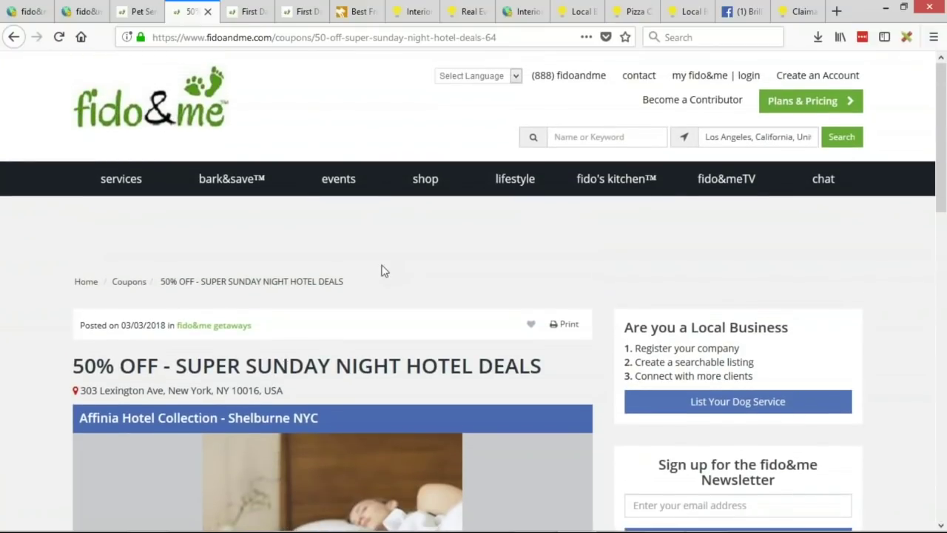
pyautogui.scroll(-2, 474, 296)
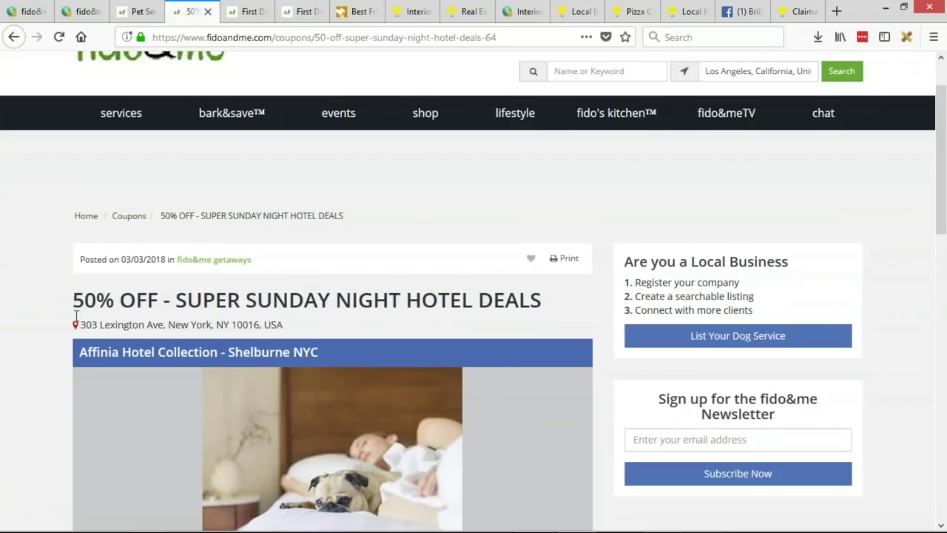
pyautogui.scroll(-3, 74, 319)
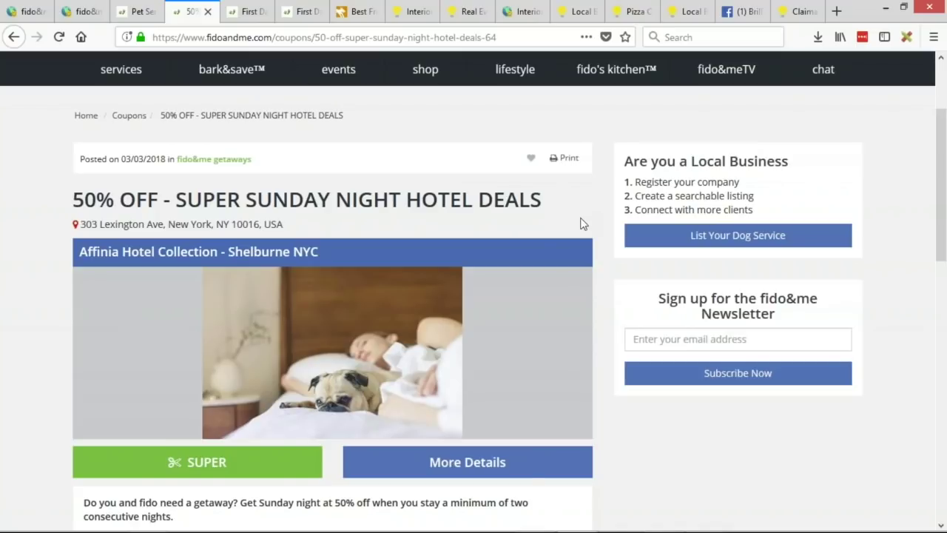
pyautogui.click(43, 15)
# Step: From the Settings menu, open Design Settings and Text Labels in background tabs, then view Design Settings
pyautogui.scroll(-2, 101, 355)
pyautogui.moveTo(101, 372)
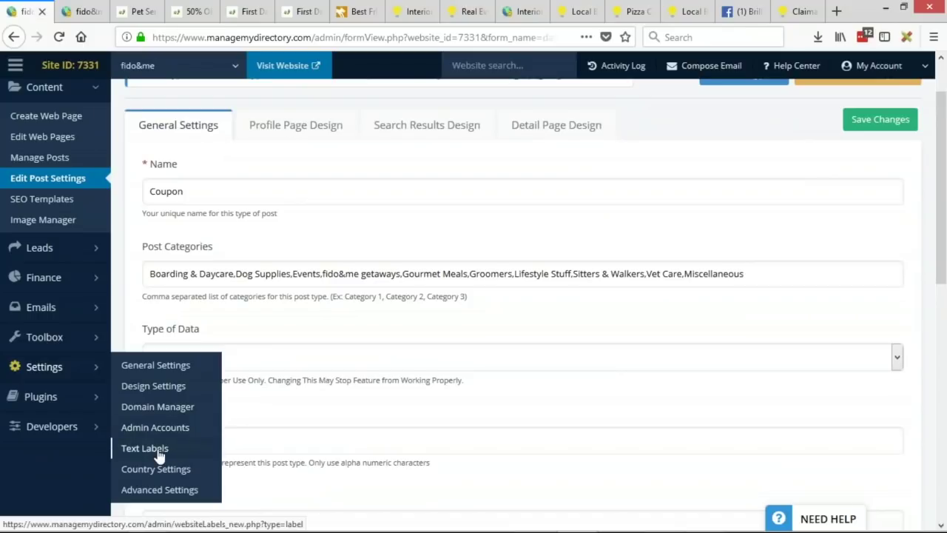
pyautogui.middleClick(170, 391)
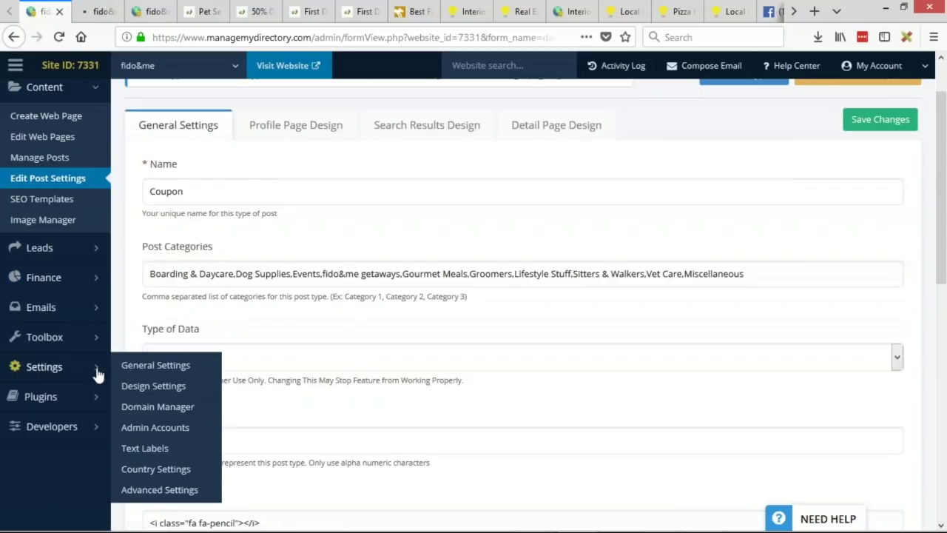
pyautogui.middleClick(148, 453)
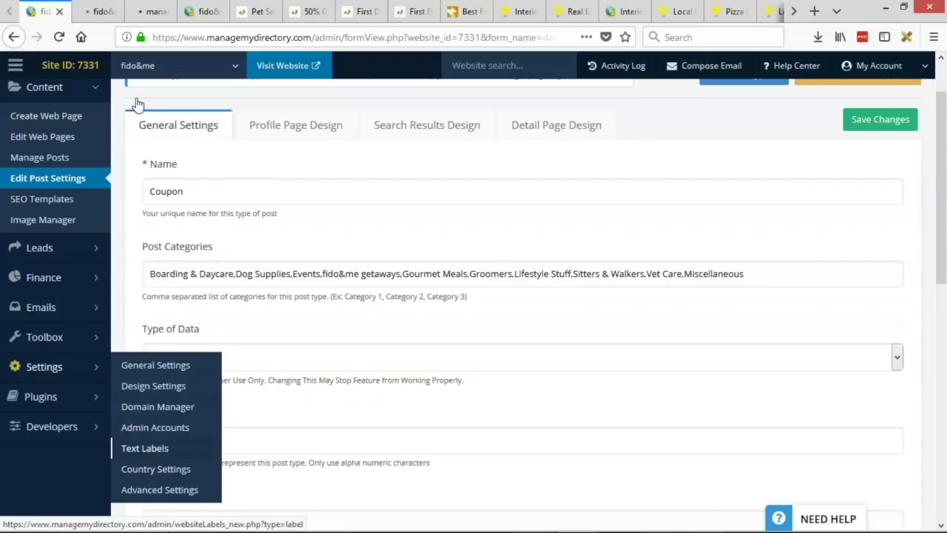
pyautogui.click(100, 11)
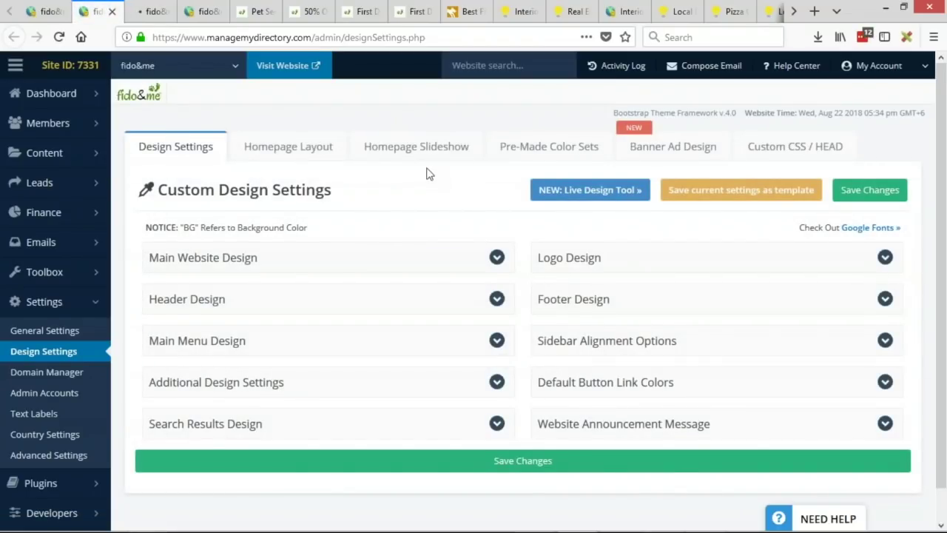
# Step: Expand the Search Results Design section to reach the Favorite Icon setting
pyautogui.scroll(-1, 427, 173)
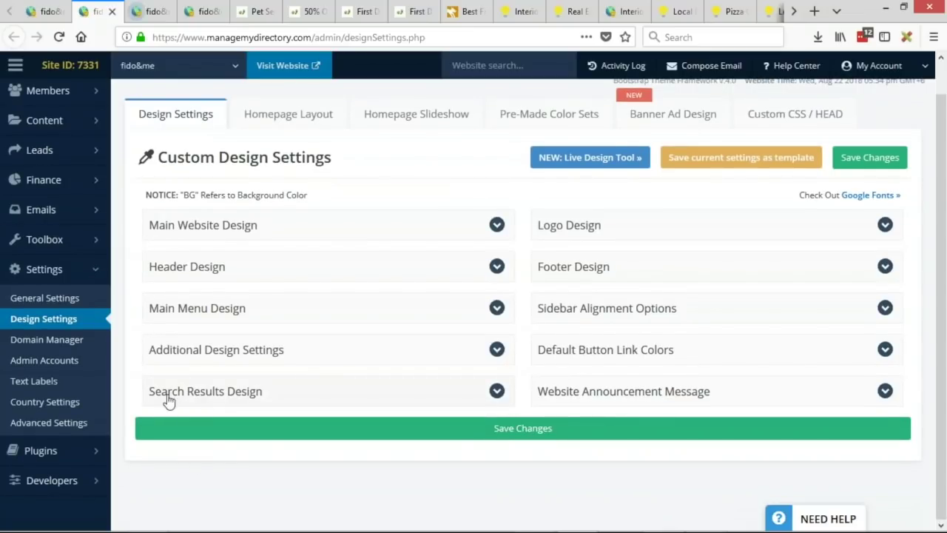
pyautogui.click(341, 397)
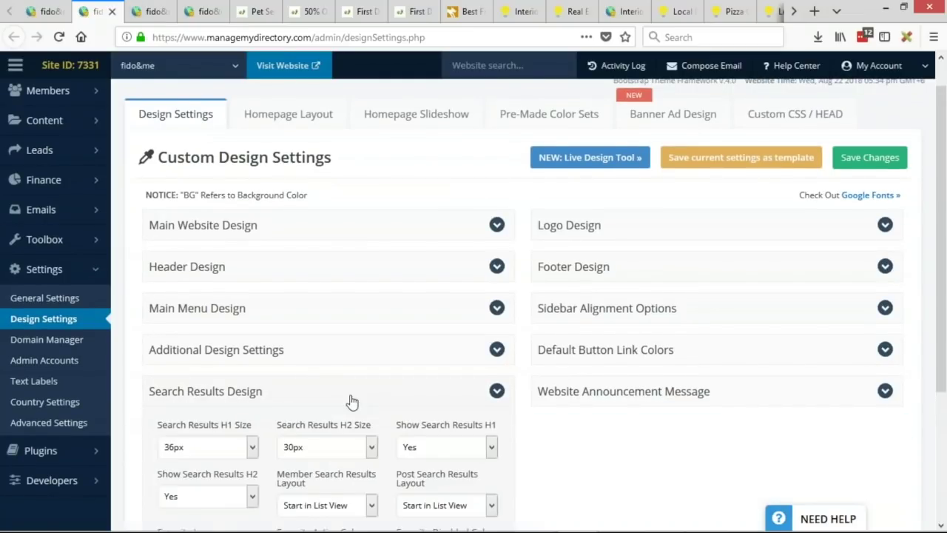
pyautogui.scroll(-5, 352, 401)
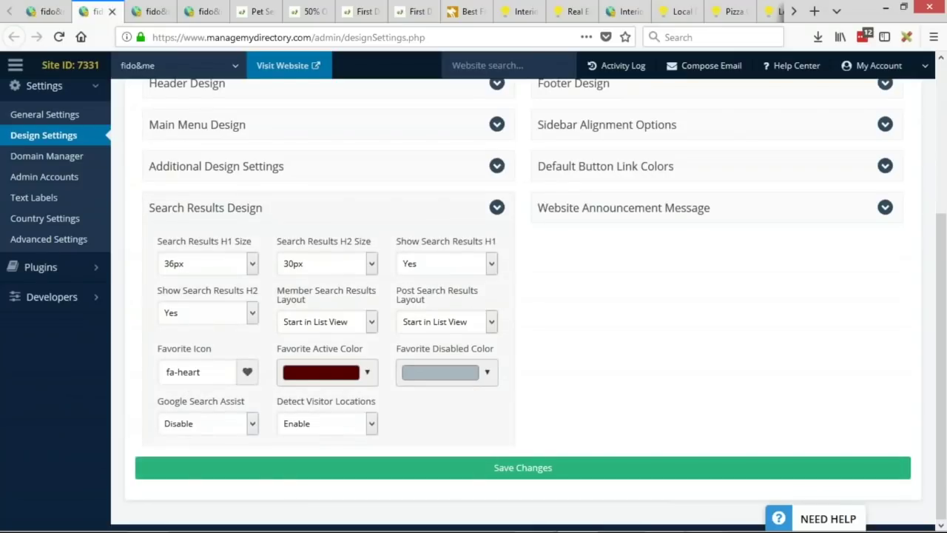
pyautogui.moveTo(158, 349); pyautogui.dragTo(222, 354)
# Step: Filter the Favorite Icon picker for bone, dog, pet and animal icons
pyautogui.click(214, 377)
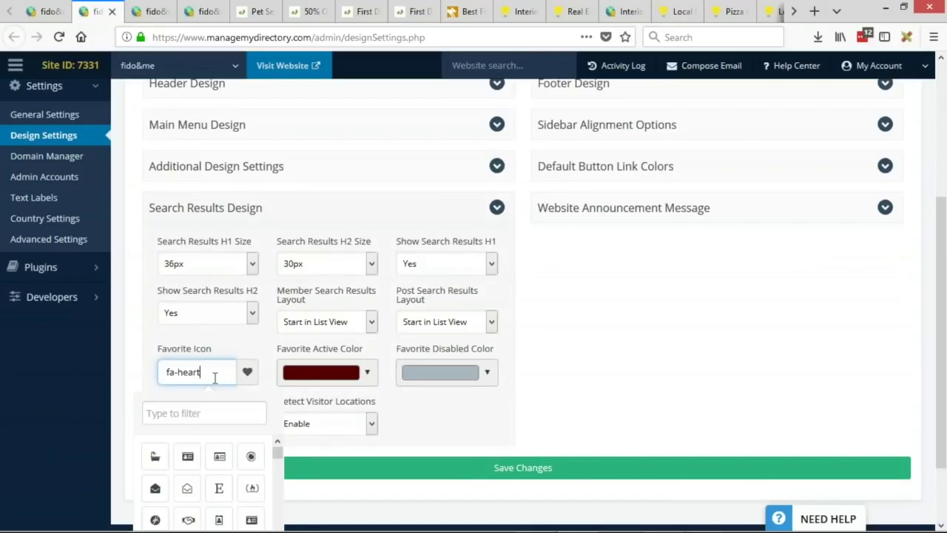
pyautogui.write('bne')
pyautogui.press('BackSpace')
pyautogui.press('BackSpace')
pyautogui.write('one')
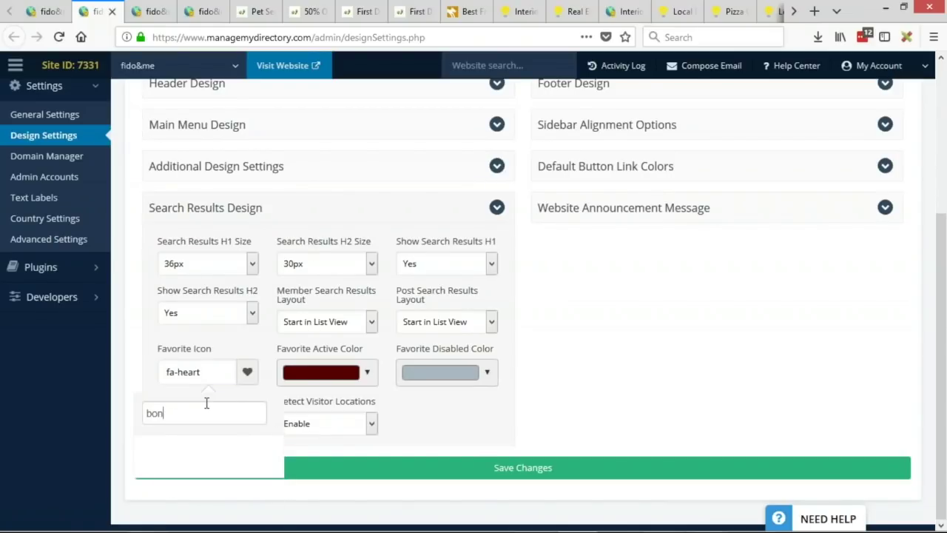
pyautogui.press('BackSpace')
pyautogui.press('BackSpace')
pyautogui.press('BackSpace')
pyautogui.press('BackSpace')
pyautogui.write('dog')
pyautogui.press('BackSpace')
pyautogui.press('BackSpace')
pyautogui.press('BackSpace')
pyautogui.write('pet')
pyautogui.doubleClick(209, 419)
pyautogui.write('anim')
pyautogui.press('BackSpace')
# Step: Browse the full icon list, leaving fa-heart unchanged, then go to Text Labels
pyautogui.scroll(-2, 221, 443)
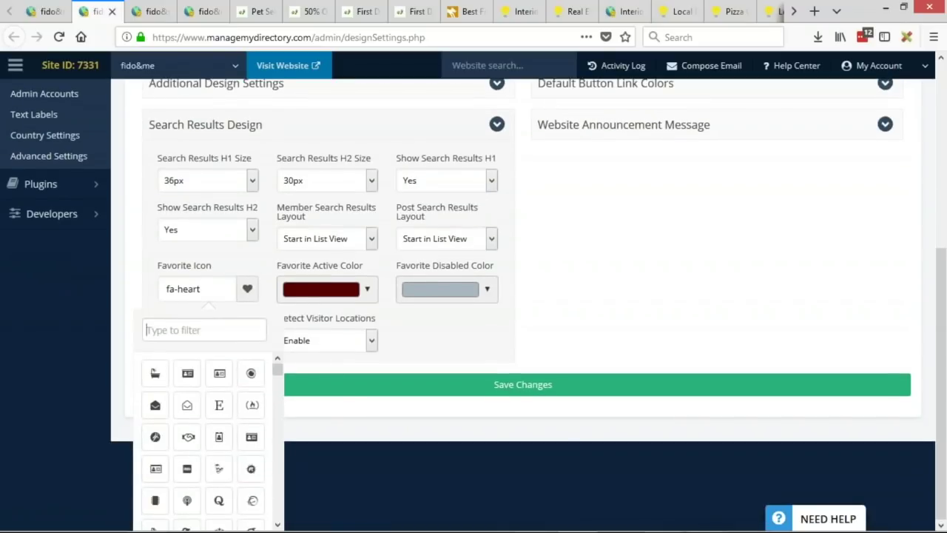
pyautogui.scroll(-1, 234, 461)
pyautogui.scroll(-5, 236, 439)
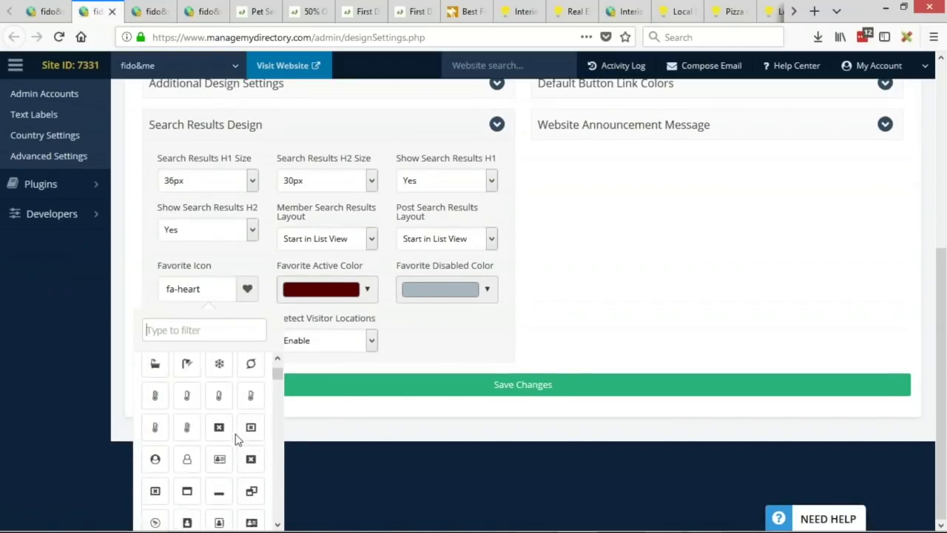
pyautogui.moveTo(276, 384); pyautogui.dragTo(282, 509)
pyautogui.scroll(-3, 212, 419)
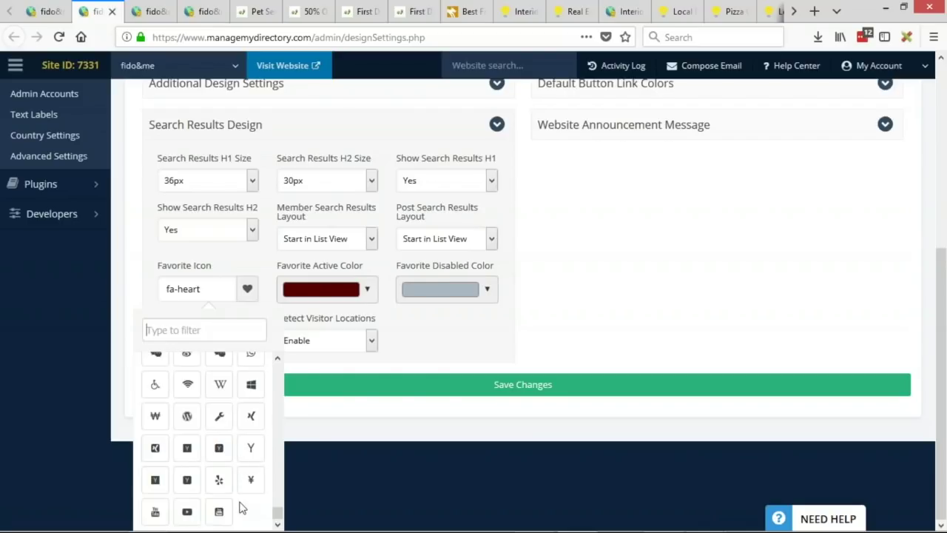
pyautogui.scroll(4, 250, 505)
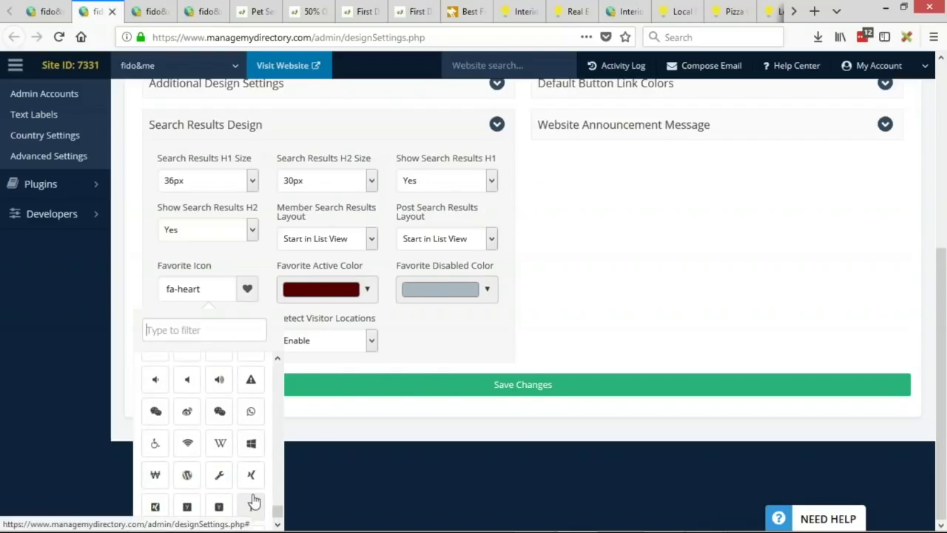
pyautogui.scroll(3, 248, 500)
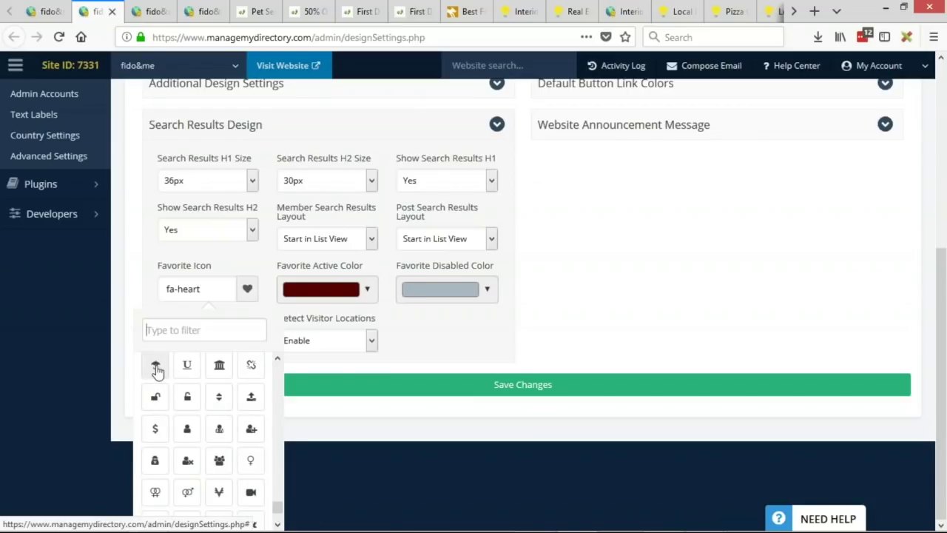
pyautogui.moveTo(278, 509); pyautogui.dragTo(274, 492)
pyautogui.scroll(5, 212, 443)
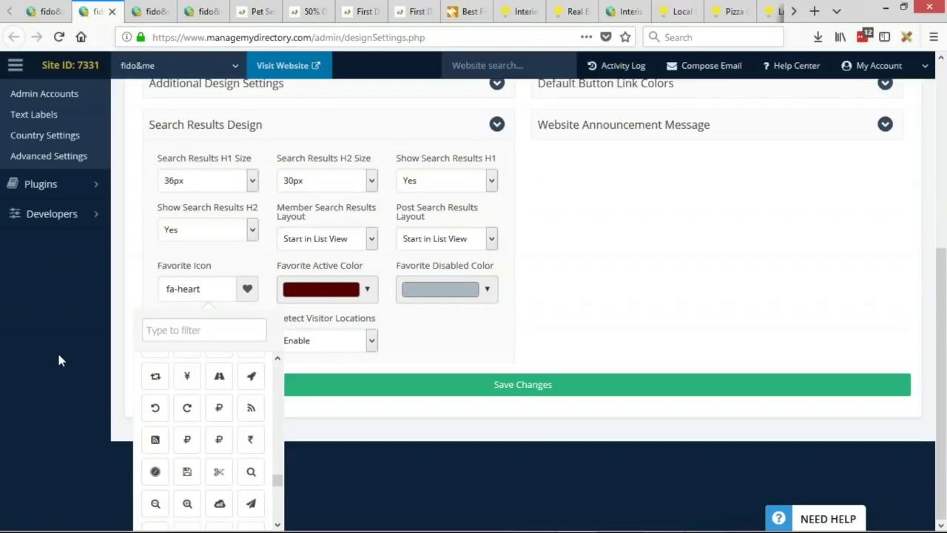
pyautogui.scroll(4, 129, 89)
pyautogui.click(152, 11)
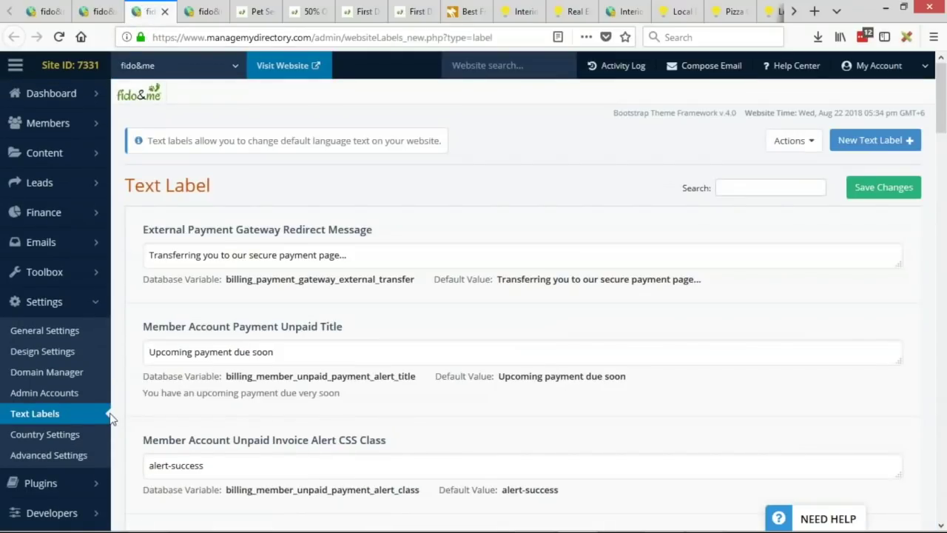
# Step: Reload the Text Labels page and search it for 'bookm'
pyautogui.scroll(-2, 109, 311)
pyautogui.scroll(-1, 110, 311)
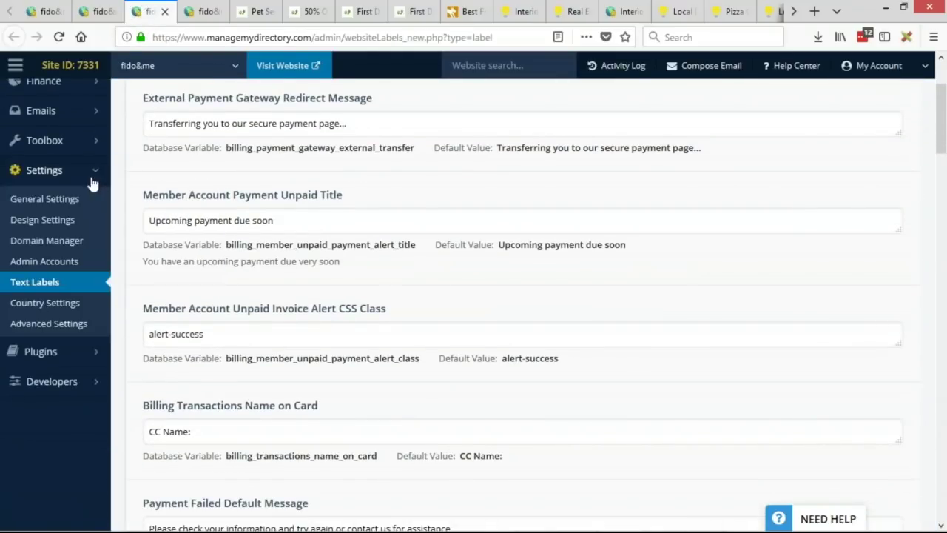
pyautogui.click(35, 281)
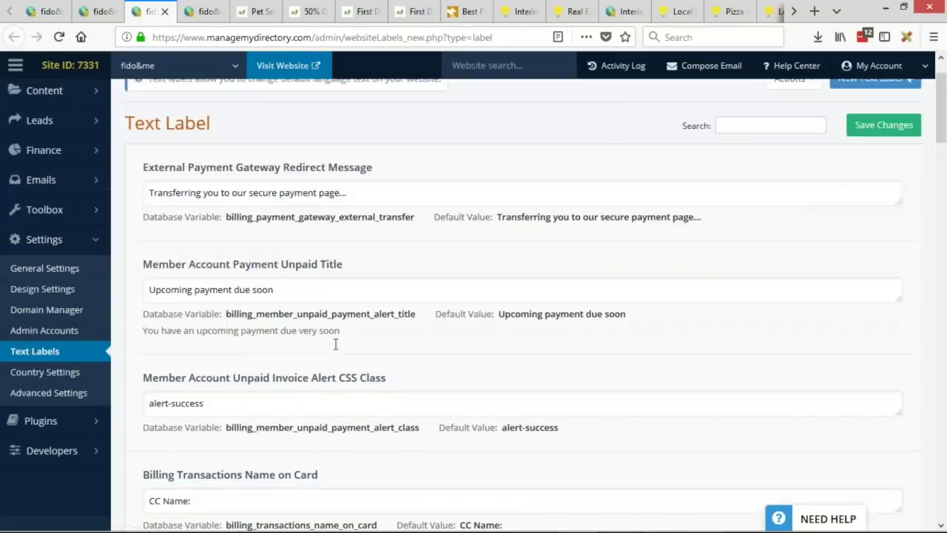
pyautogui.scroll(-1, 249, 319)
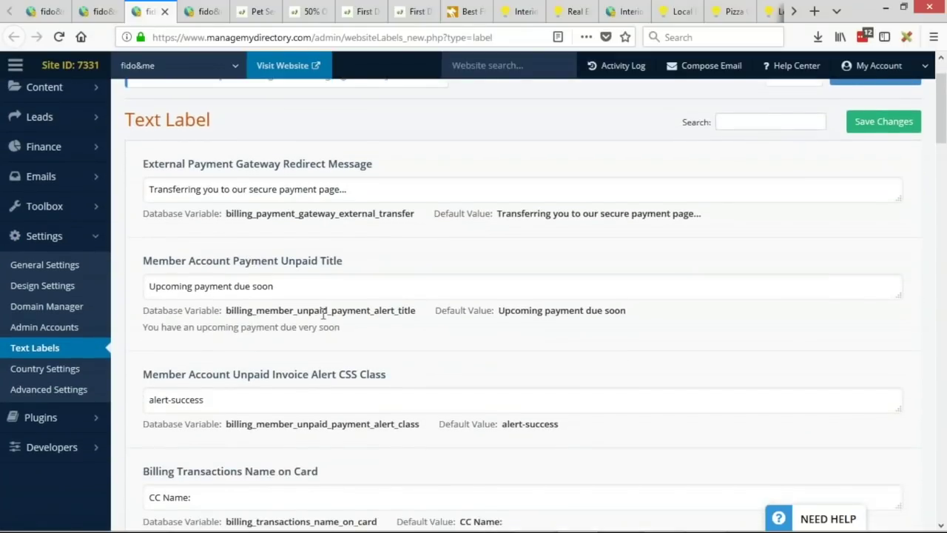
pyautogui.scroll(1, 324, 315)
pyautogui.click(774, 183)
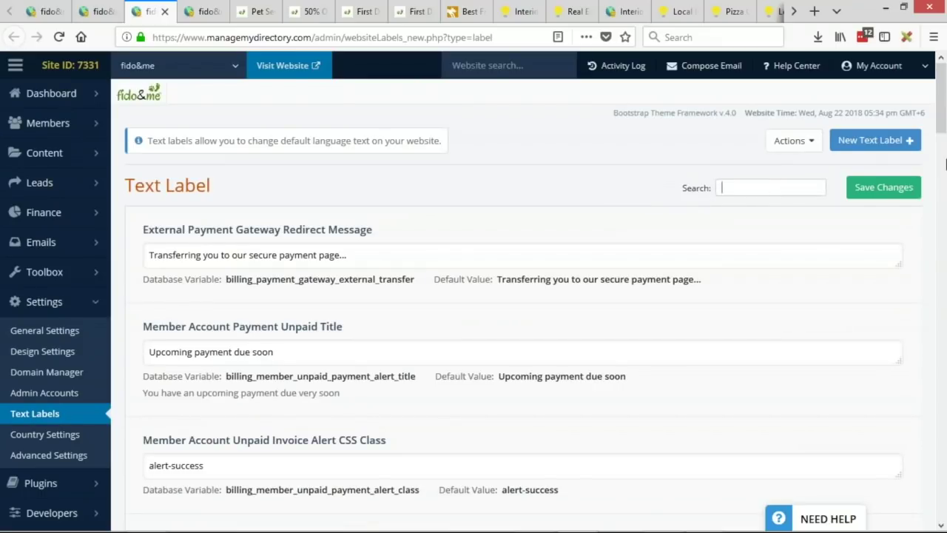
pyautogui.write('bookma')
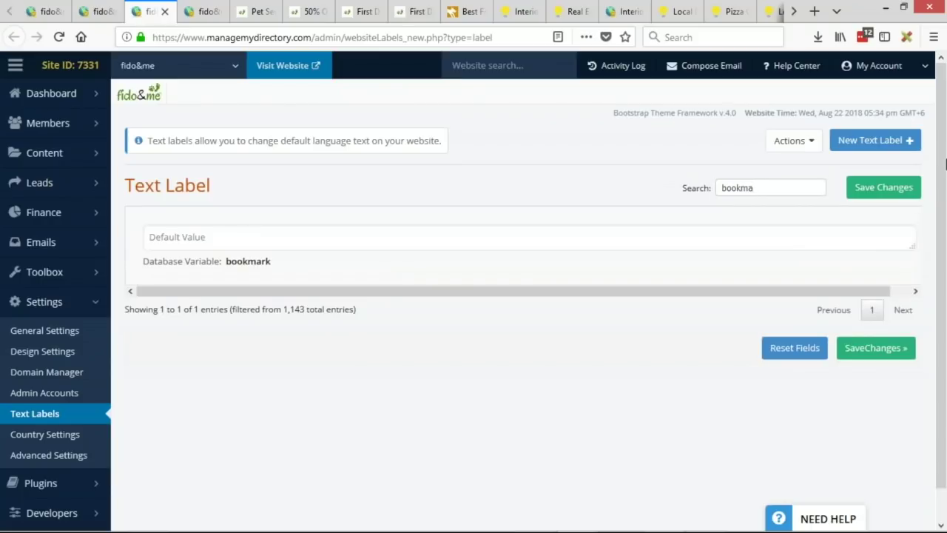
# Step: Change the bookmark label's value to myfidofave and save it
pyautogui.click(217, 238)
pyautogui.write('B')
pyautogui.press('BackSpace')
pyautogui.press('BackSpace')
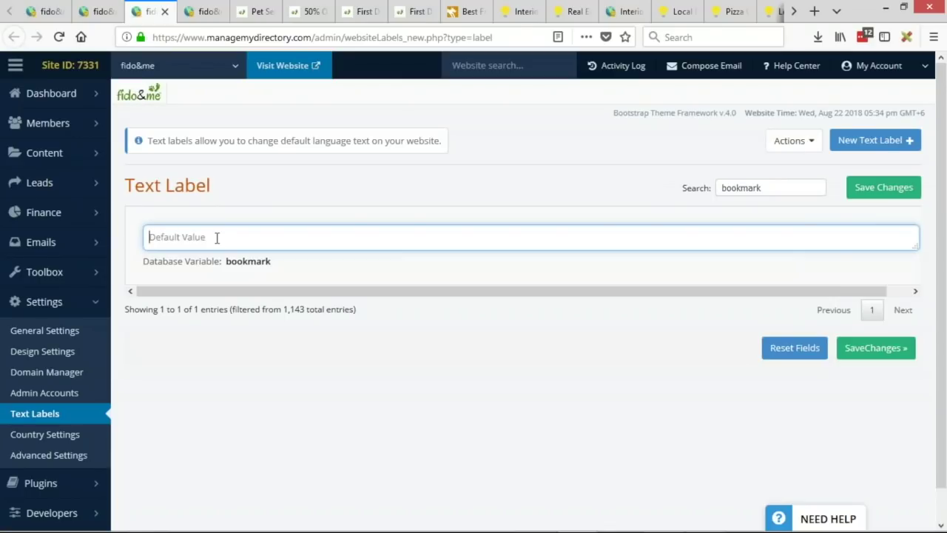
pyautogui.write('my')
pyautogui.moveTo(159, 238); pyautogui.dragTo(149, 249)
pyautogui.write('MyF')
pyautogui.hotkey('ctrl', 'z')
pyautogui.hotkey('ctrl', 'z')
pyautogui.click(214, 241)
pyautogui.click(852, 194)
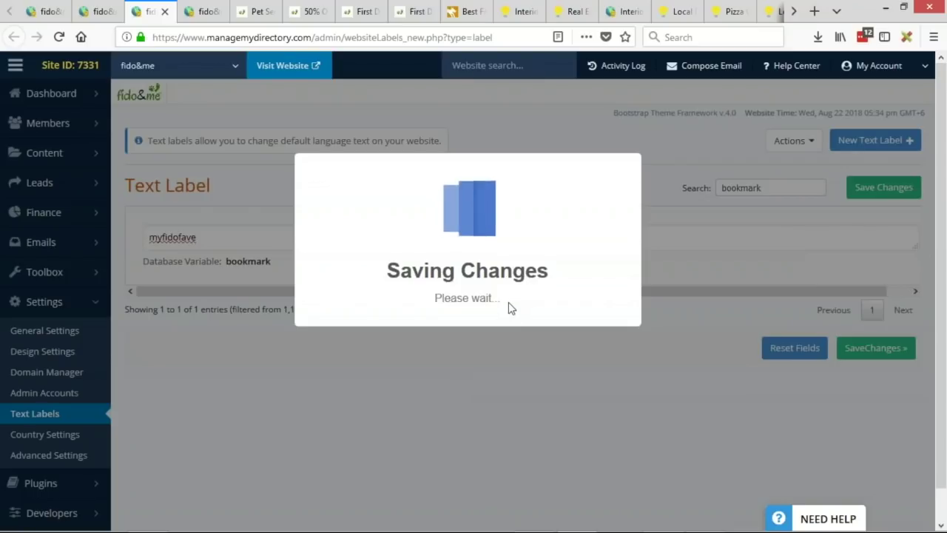
pyautogui.click(159, 162)
# Step: Reload the hotel deal coupon to see the myfidofave label, then return to Design Settings
pyautogui.click(255, 11)
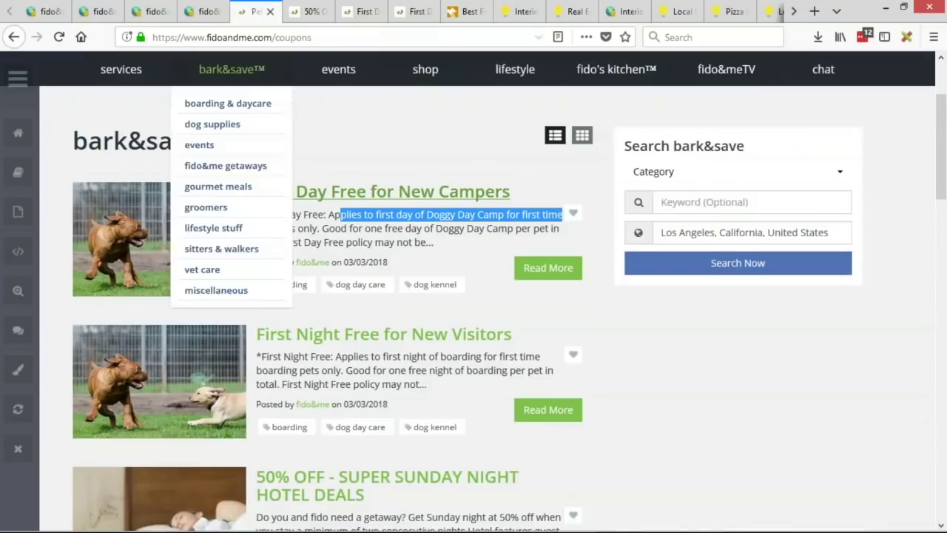
pyautogui.click(307, 11)
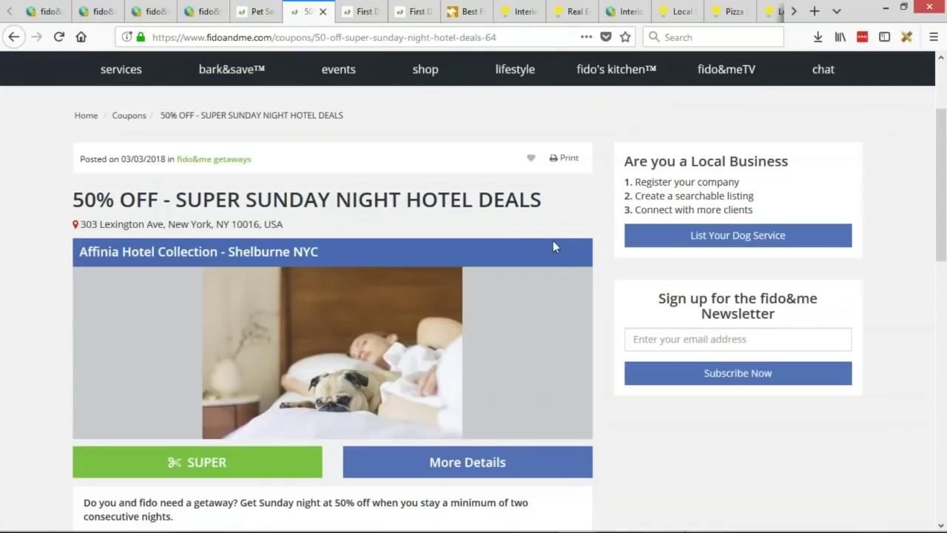
pyautogui.press('F5')
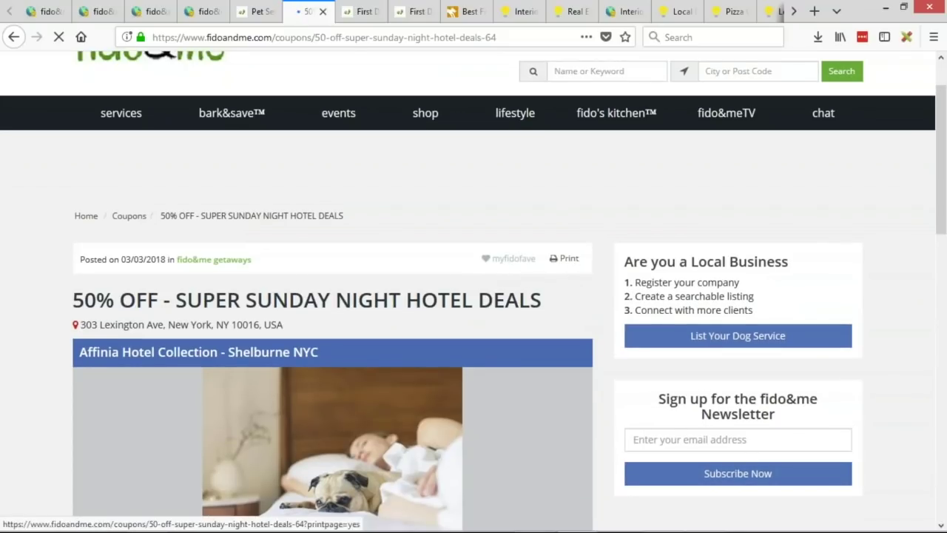
pyautogui.click(43, 13)
pyautogui.click(99, 14)
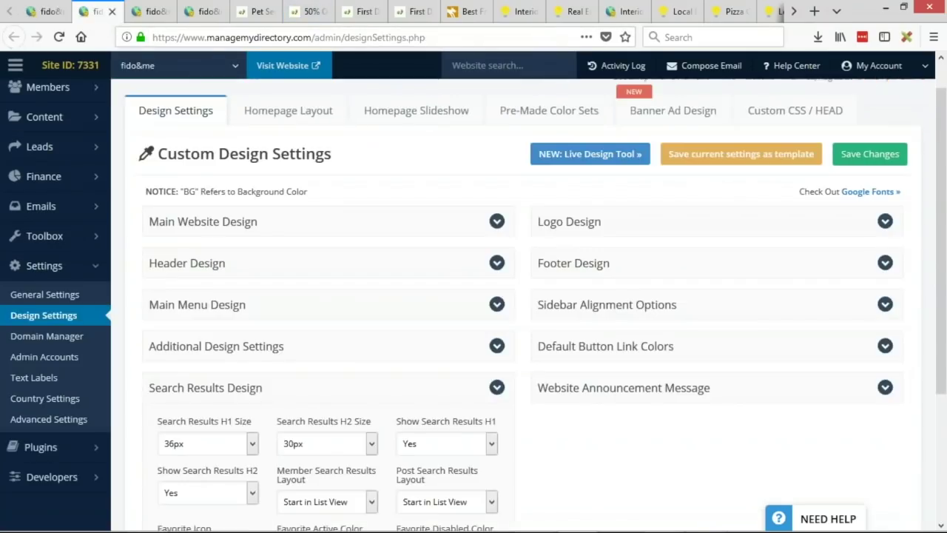
# Step: Copy the Default Button Color's dark grey value into Favorite Disabled Color
pyautogui.scroll(-2, 521, 256)
pyautogui.scroll(-2, 521, 256)
pyautogui.click(611, 175)
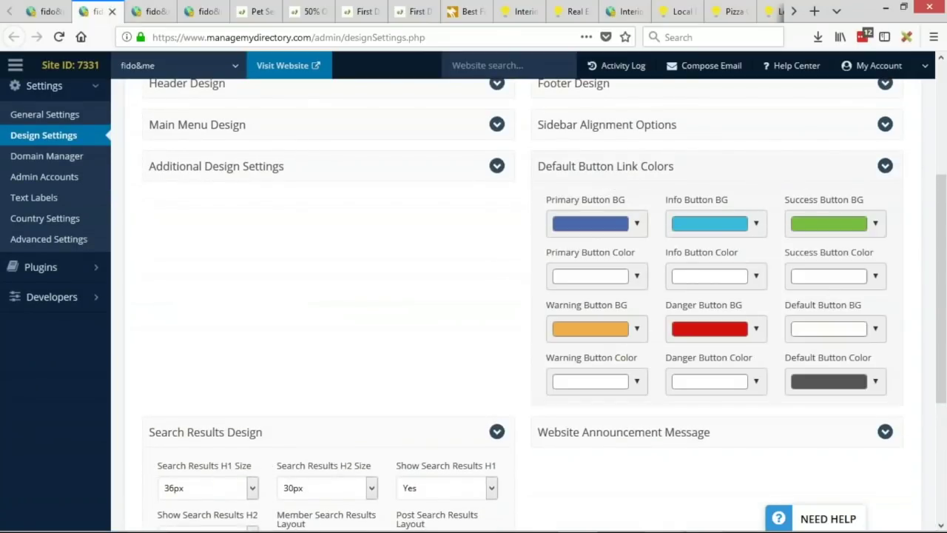
pyautogui.click(832, 381)
pyautogui.moveTo(814, 325); pyautogui.dragTo(876, 326)
pyautogui.hotkey('ctrl', 'c')
pyautogui.scroll(-5, 875, 325)
pyautogui.click(444, 372)
pyautogui.tripleClick(468, 316)
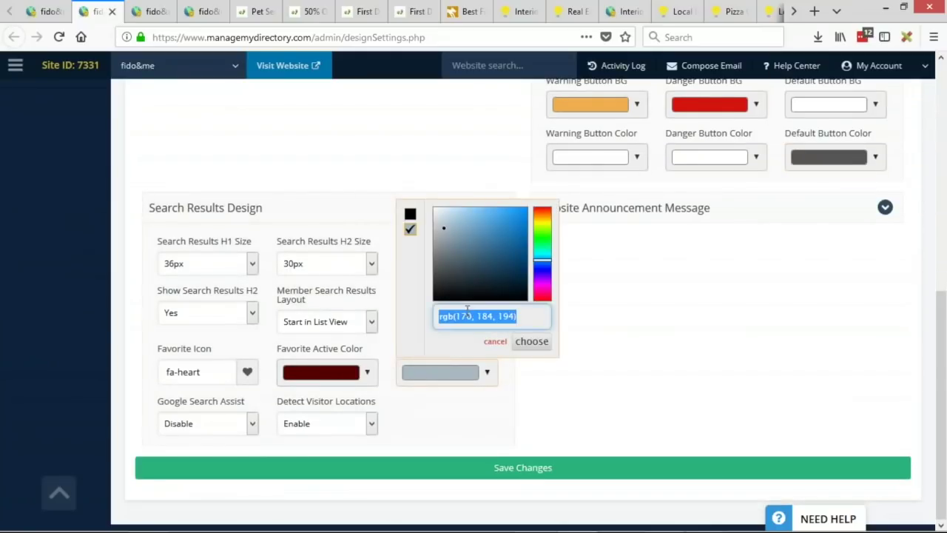
pyautogui.hotkey('ctrl', 'v')
pyautogui.click(532, 342)
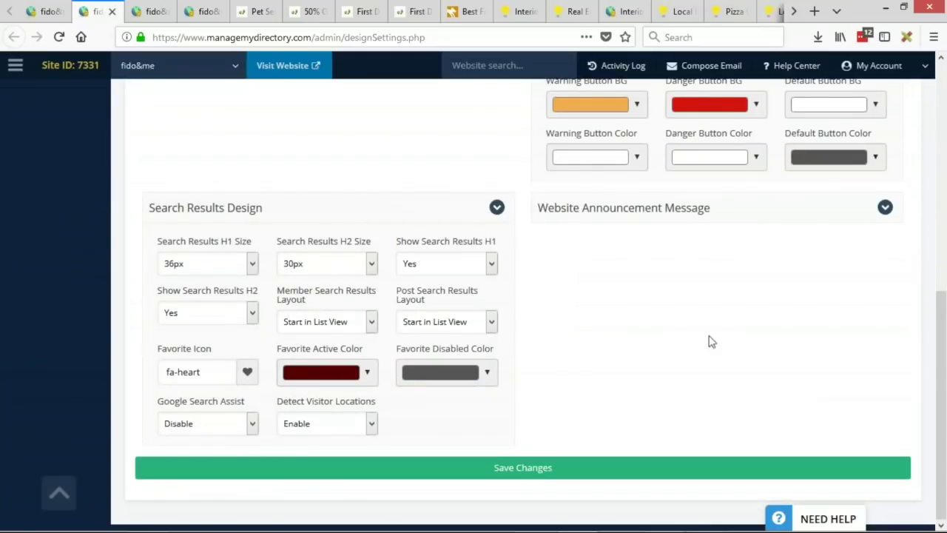
# Step: Set Favorite Active Color to the Danger Button BG red, save, and view the hotel deal coupon
pyautogui.click(740, 113)
pyautogui.click(709, 236)
pyautogui.tripleClick(709, 236)
pyautogui.click(318, 372)
pyautogui.click(357, 315)
pyautogui.tripleClick(358, 316)
pyautogui.write('rgb(213, 19, 13)')
pyautogui.click(412, 341)
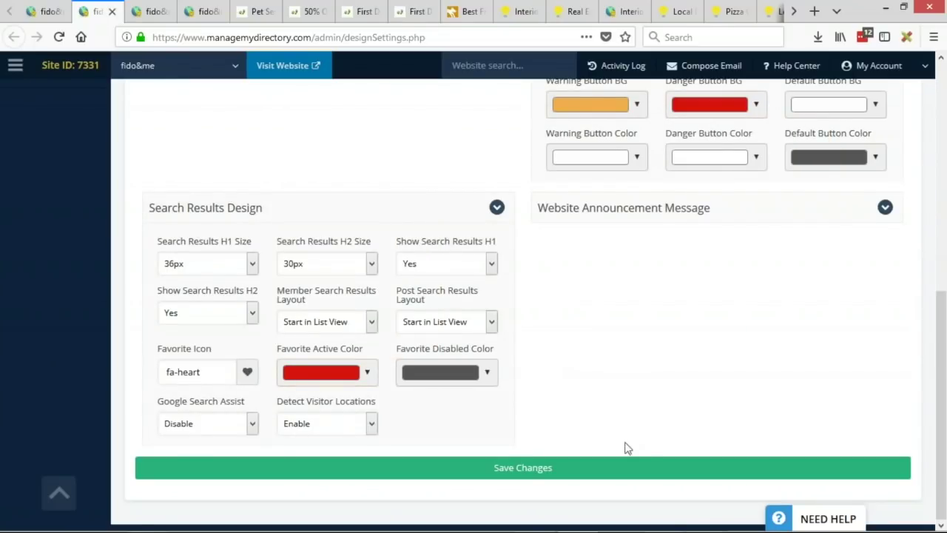
pyautogui.click(599, 469)
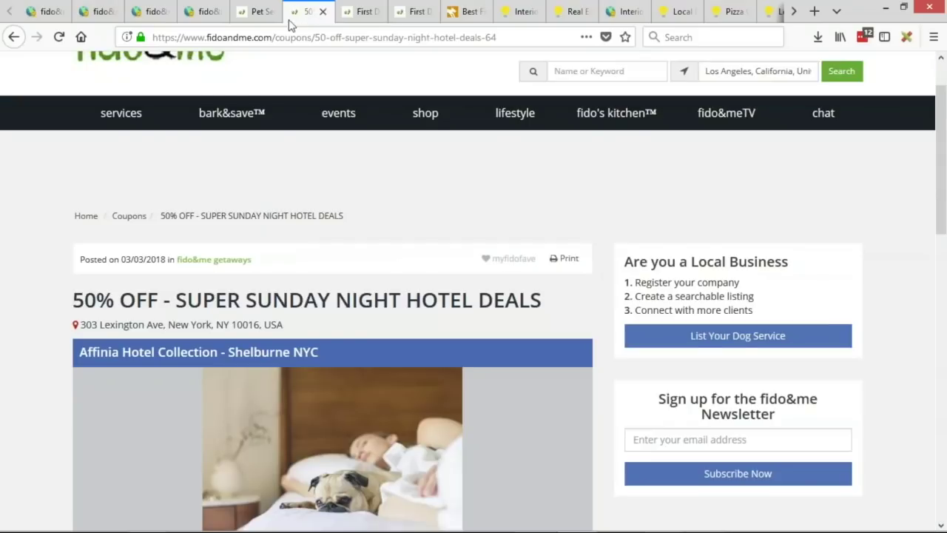
pyautogui.click(294, 14)
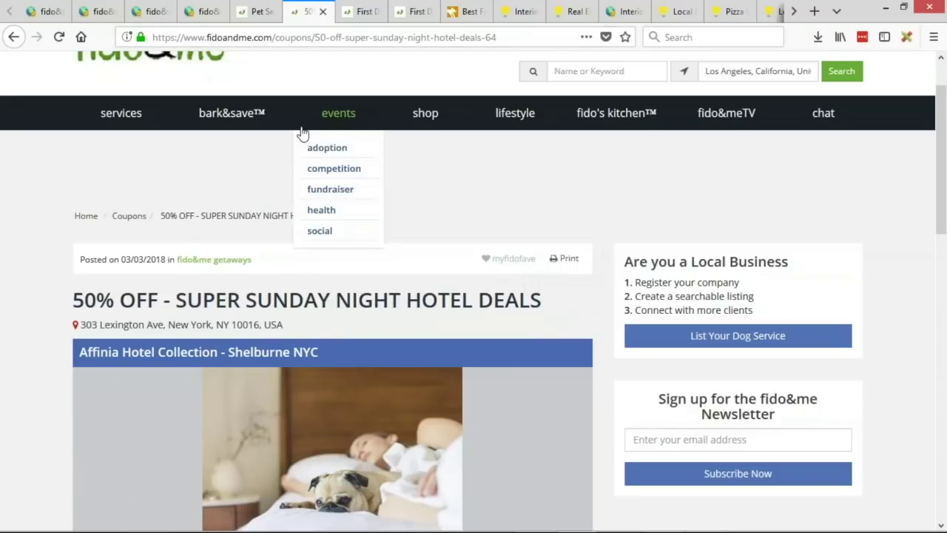
# Step: Flip through the hotel deal and bark&save coupon pages, then return to Design Settings
pyautogui.click(99, 12)
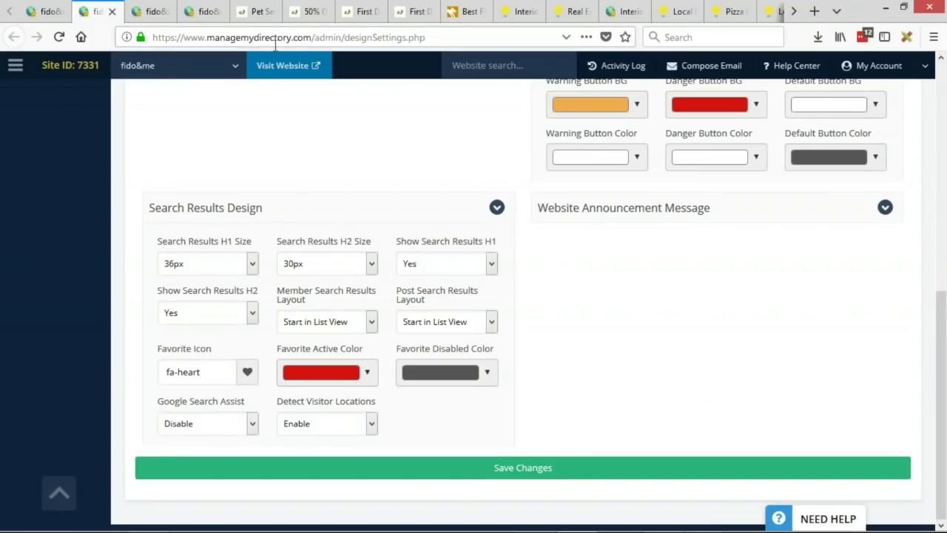
pyautogui.click(311, 11)
pyautogui.click(263, 11)
pyautogui.click(300, 11)
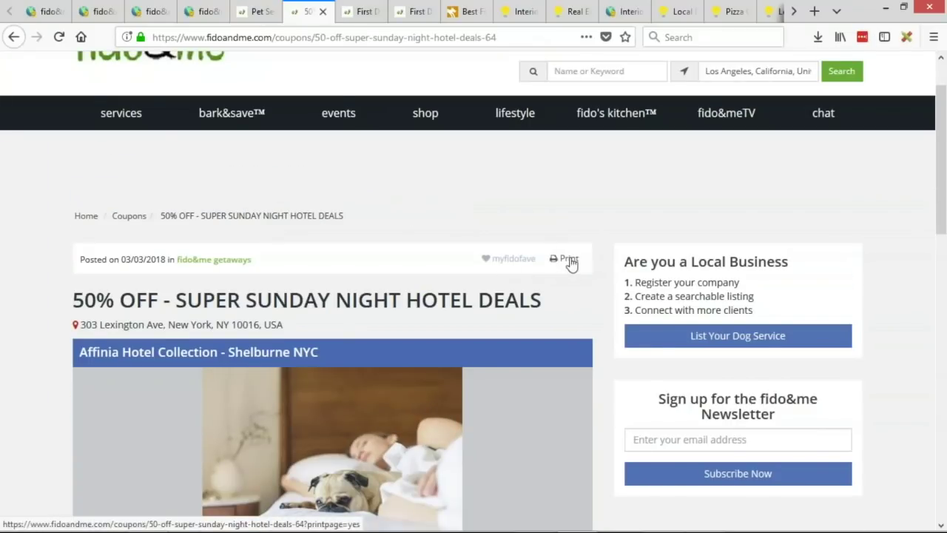
pyautogui.click(102, 12)
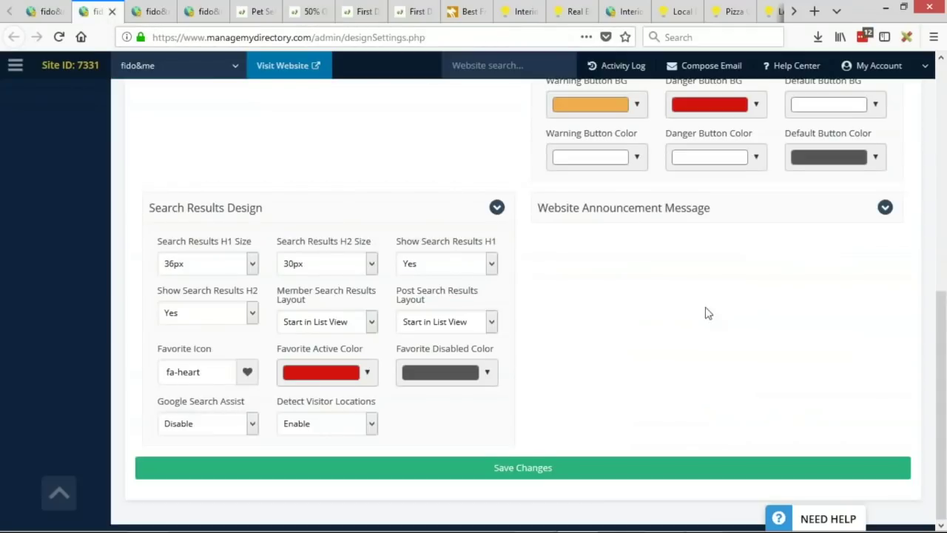
pyautogui.scroll(3, 784, 369)
# Step: Change Default Button BG from white to f1f1f1, save the design, and show the bark&save listing
pyautogui.click(824, 239)
pyautogui.tripleClick(850, 368)
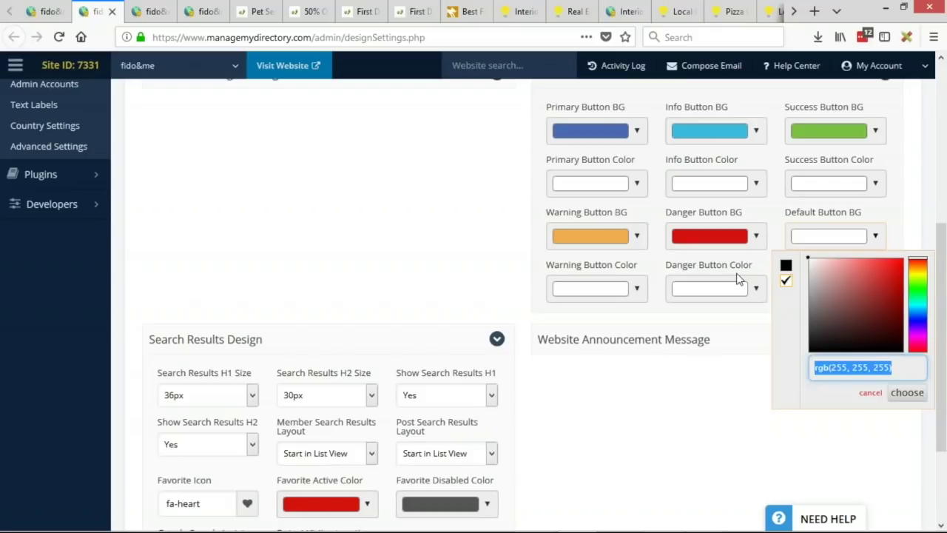
pyautogui.write('f1f1f1')
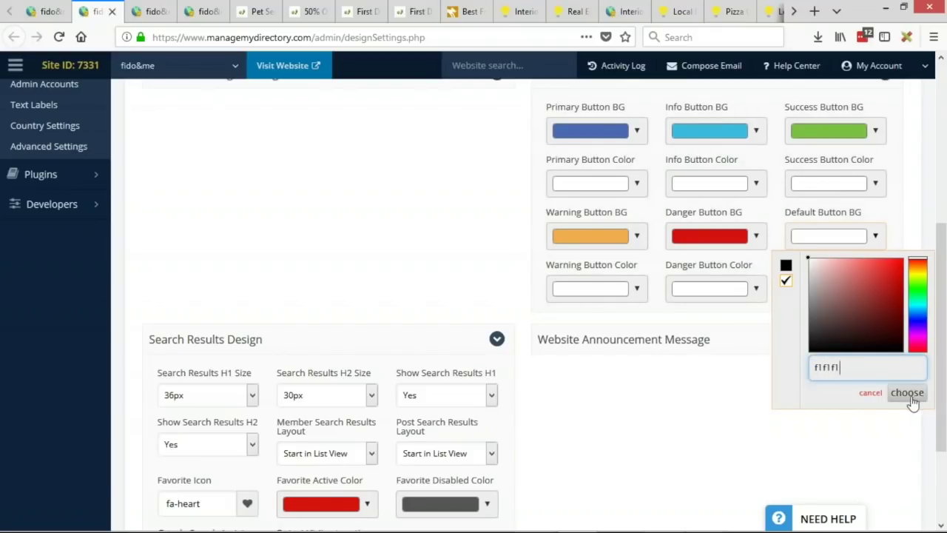
pyautogui.click(908, 392)
pyautogui.scroll(-3, 644, 359)
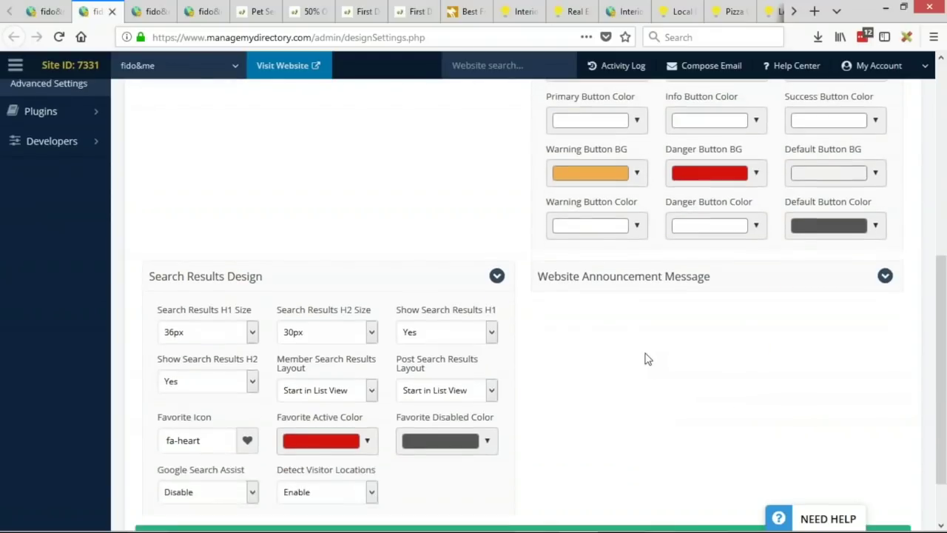
pyautogui.click(659, 468)
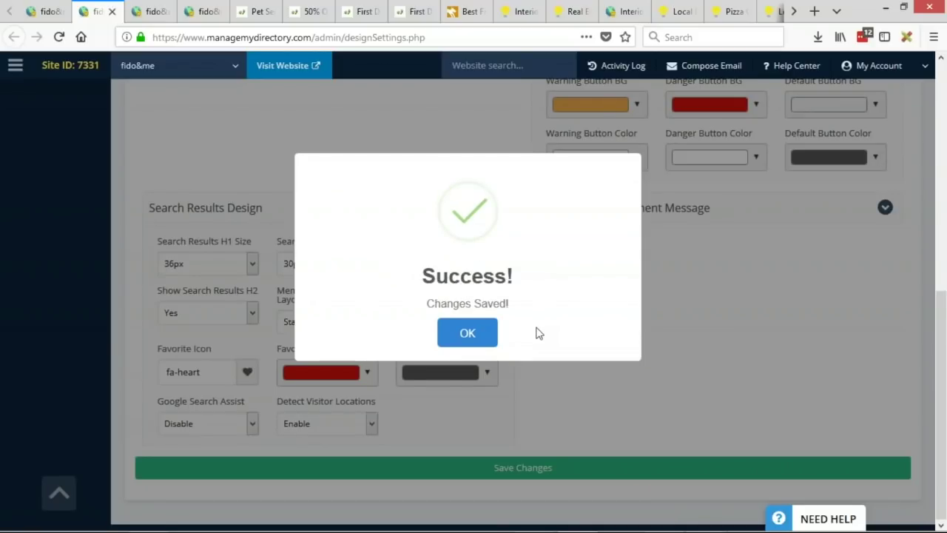
pyautogui.click(465, 347)
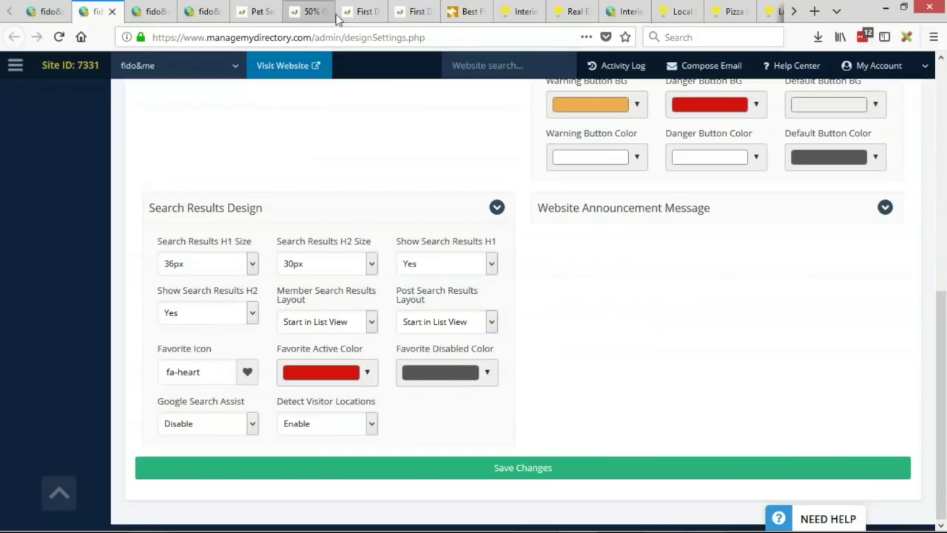
pyautogui.click(362, 11)
pyautogui.click(263, 11)
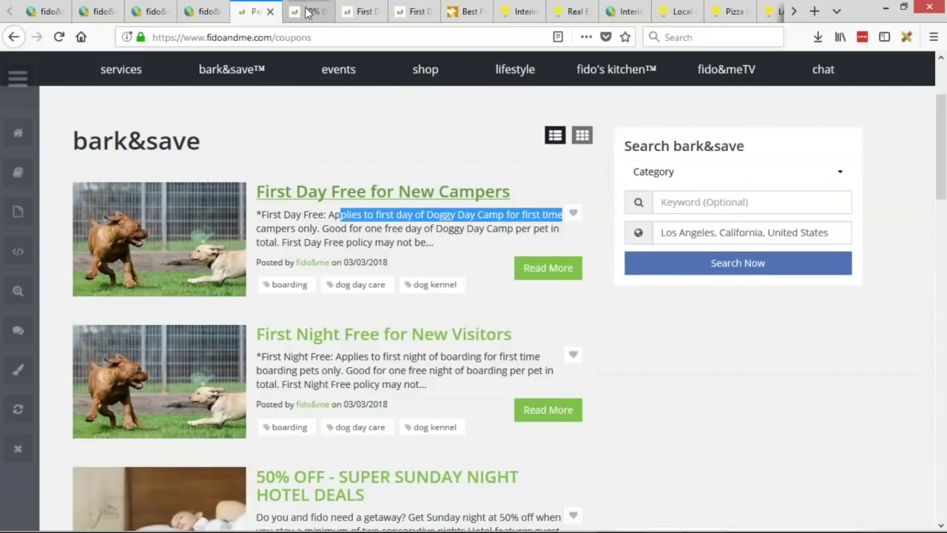
# Step: Scroll through the hotel deal coupon page, view the BD Lab Updates slide, then return to the admin dashboard
pyautogui.hotkey('ctrl', 'Tab')
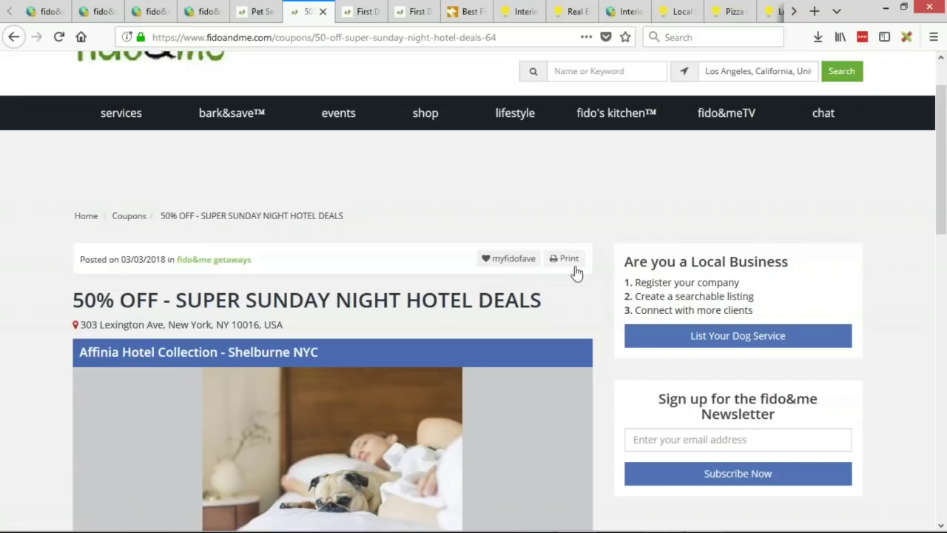
pyautogui.scroll(-4, 558, 271)
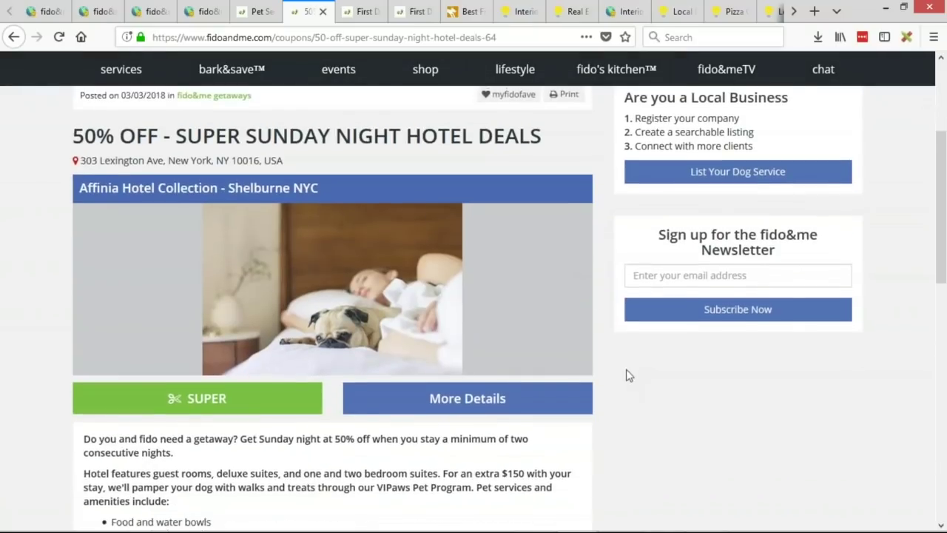
pyautogui.scroll(4, 659, 407)
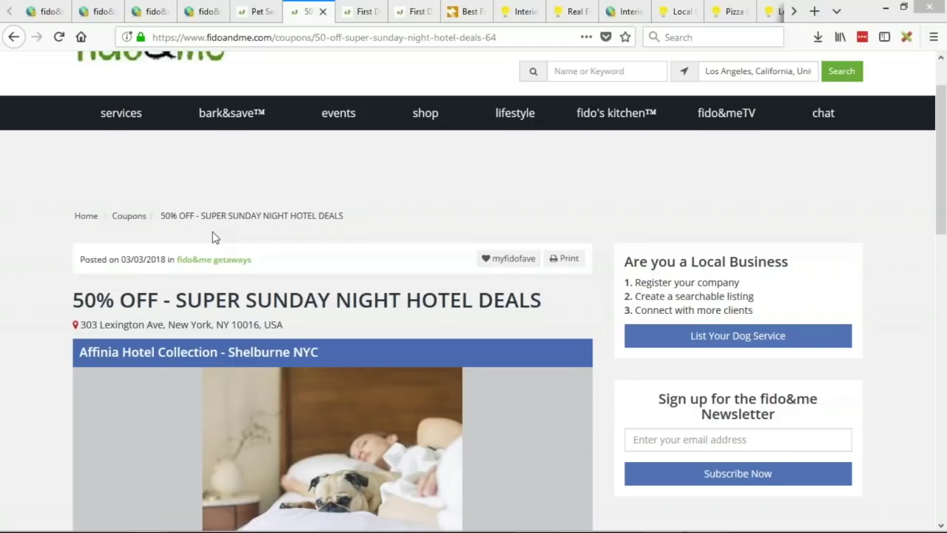
pyautogui.hotkey('alt', 'Tab')
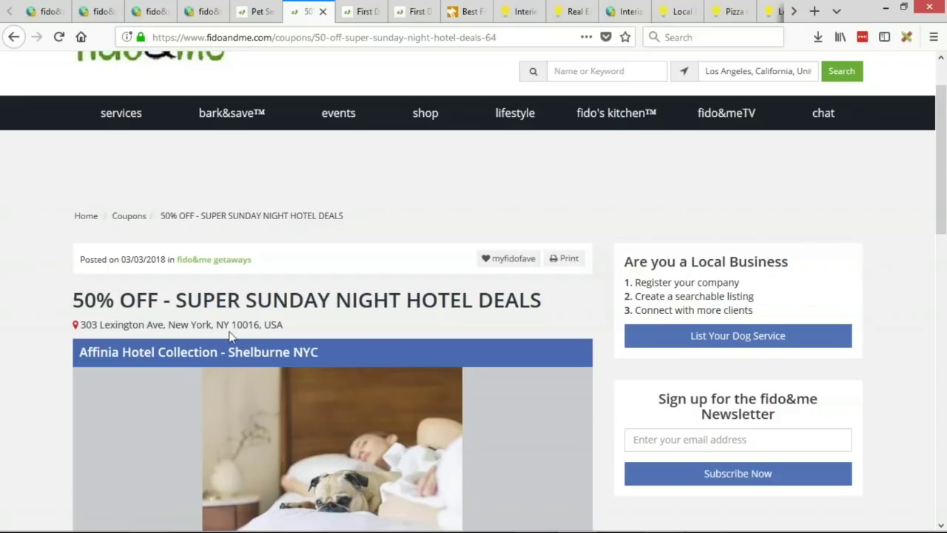
pyautogui.scroll(-3, 316, 266)
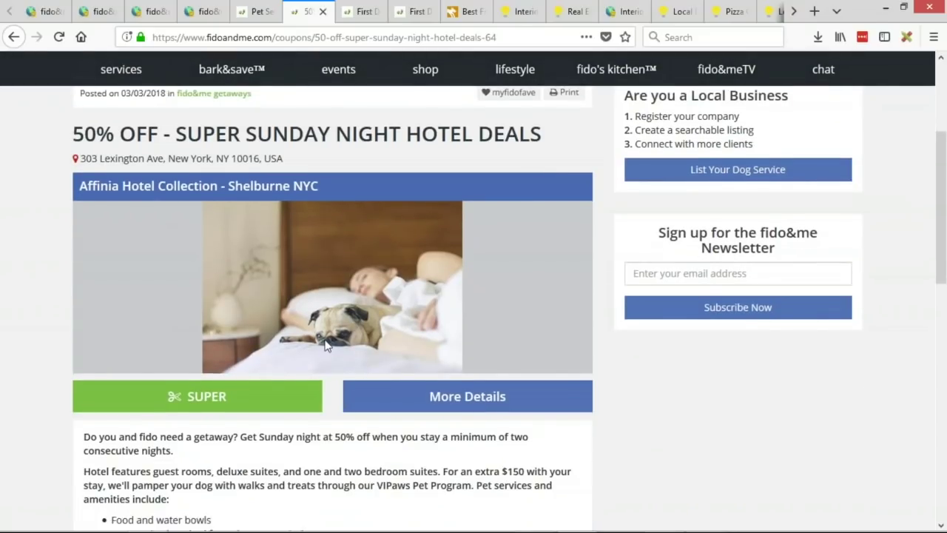
pyautogui.scroll(1, 357, 293)
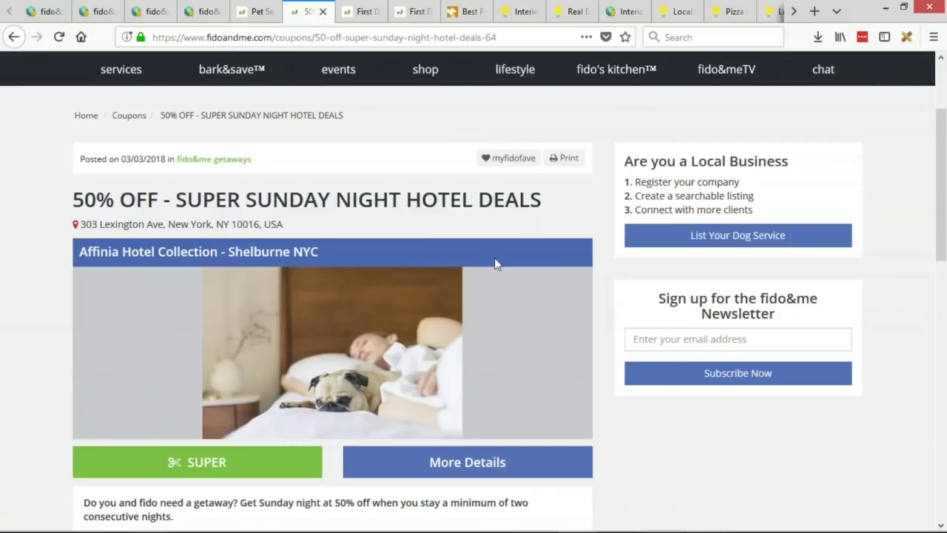
pyautogui.hotkey('alt', 'Tab')
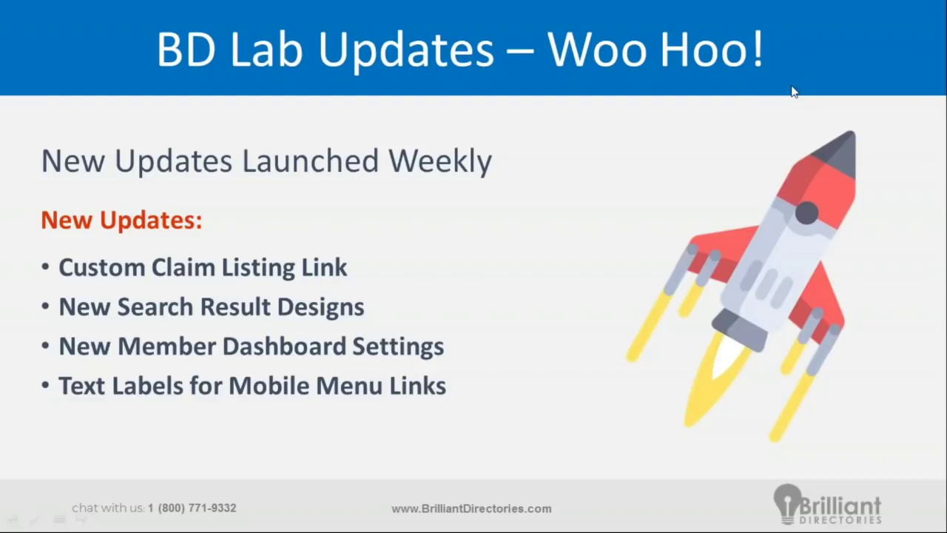
pyautogui.hotkey('alt', 'Tab')
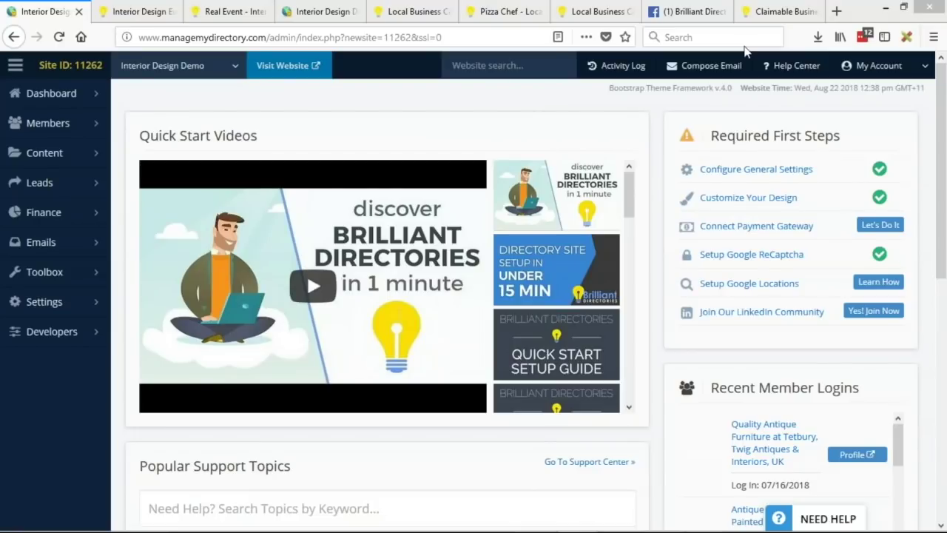
# Step: Open Members > Search Members and scroll the list of 27 members
pyautogui.click(31, 125)
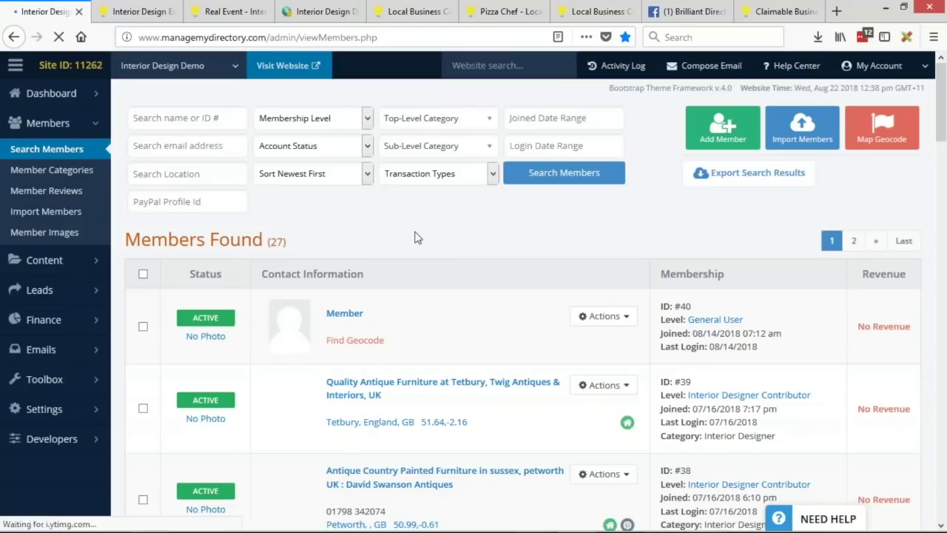
pyautogui.scroll(-10, 419, 316)
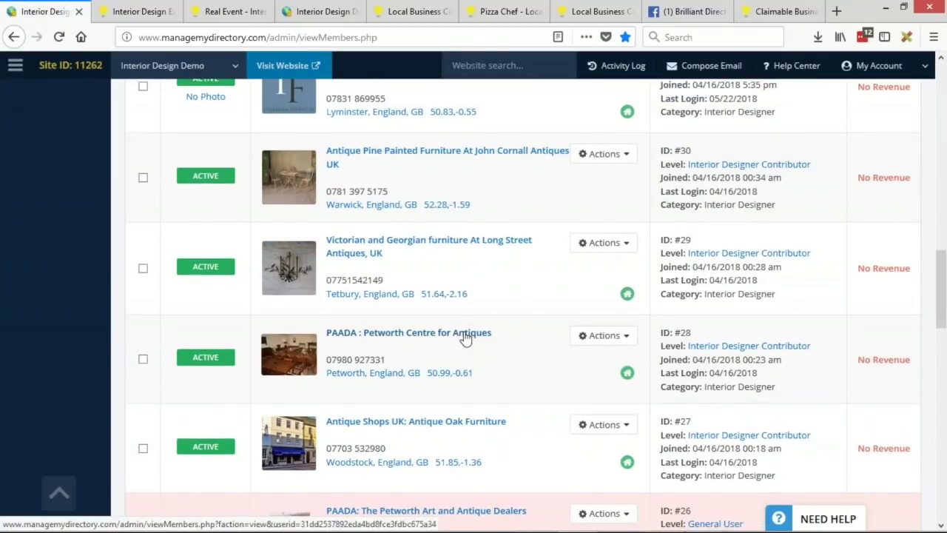
# Step: Log in to the site as the Petworth antiques member
pyautogui.click(604, 335)
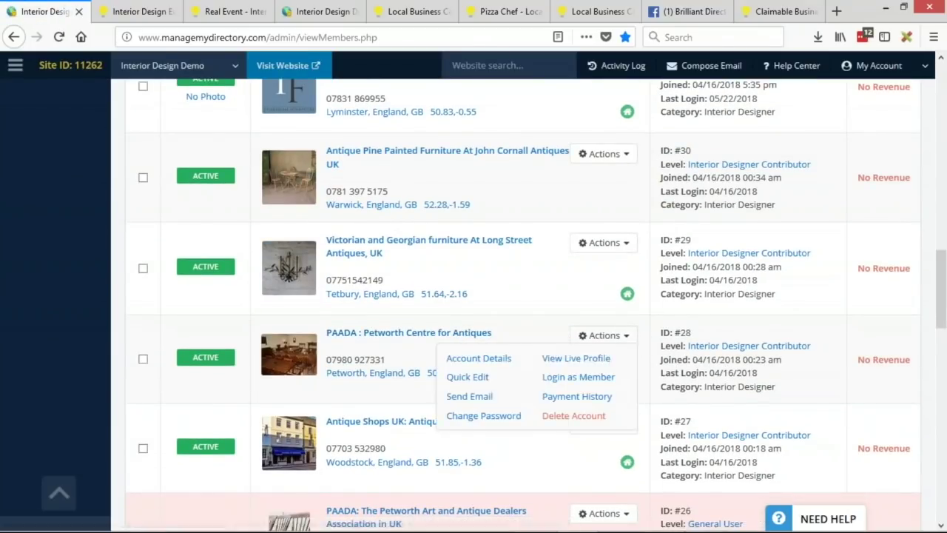
pyautogui.click(605, 377)
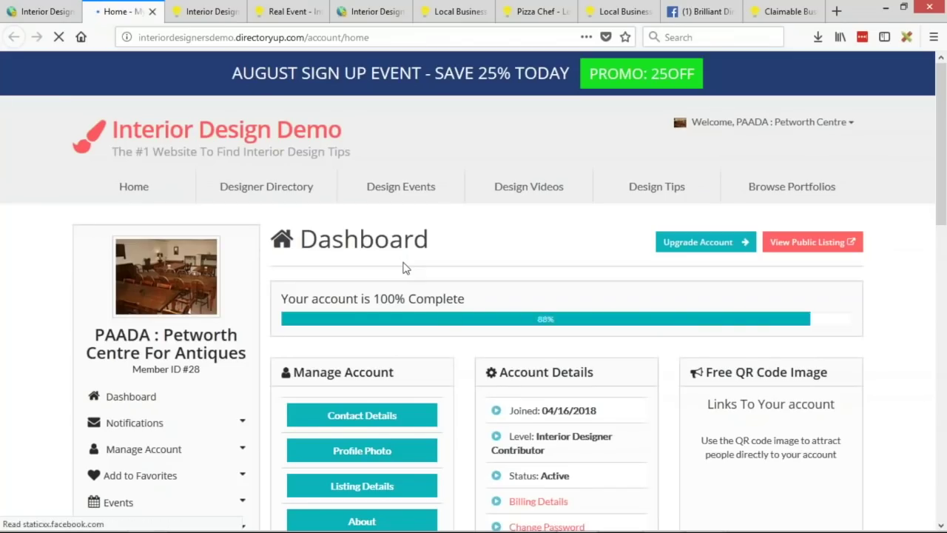
pyautogui.scroll(-2, 569, 279)
pyautogui.scroll(-2, 569, 279)
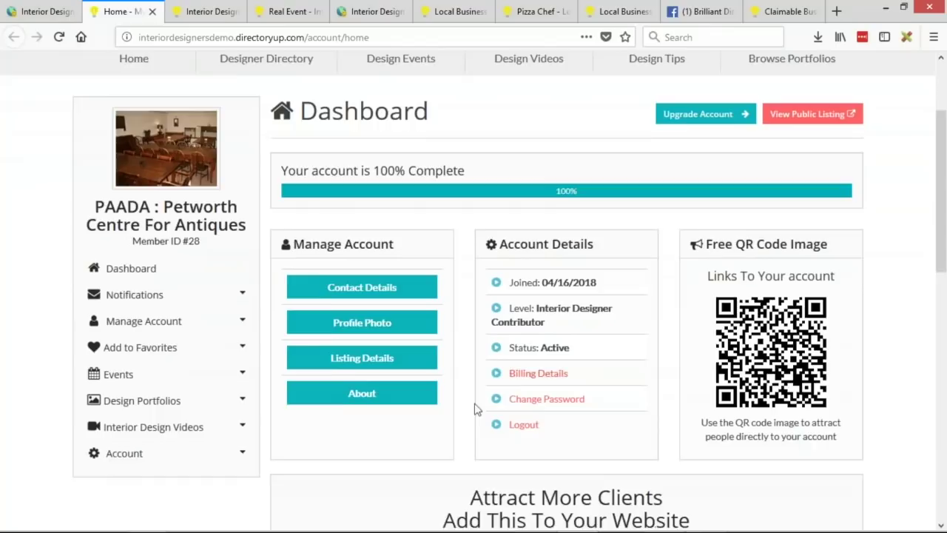
# Step: Delete all of the member's About text, save it, and reload the dashboard
pyautogui.click(362, 392)
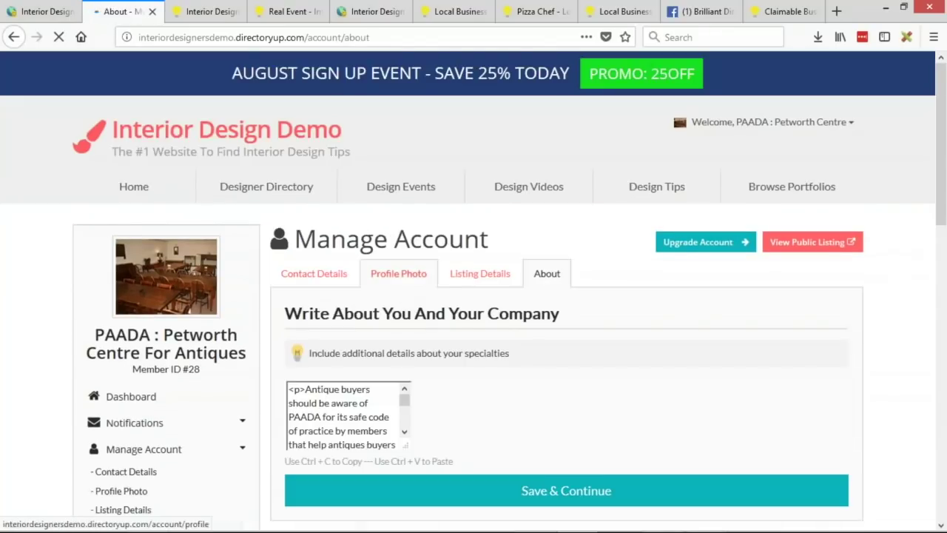
pyautogui.scroll(-3, 407, 278)
pyautogui.click(498, 344)
pyautogui.hotkey('ctrl', 'a')
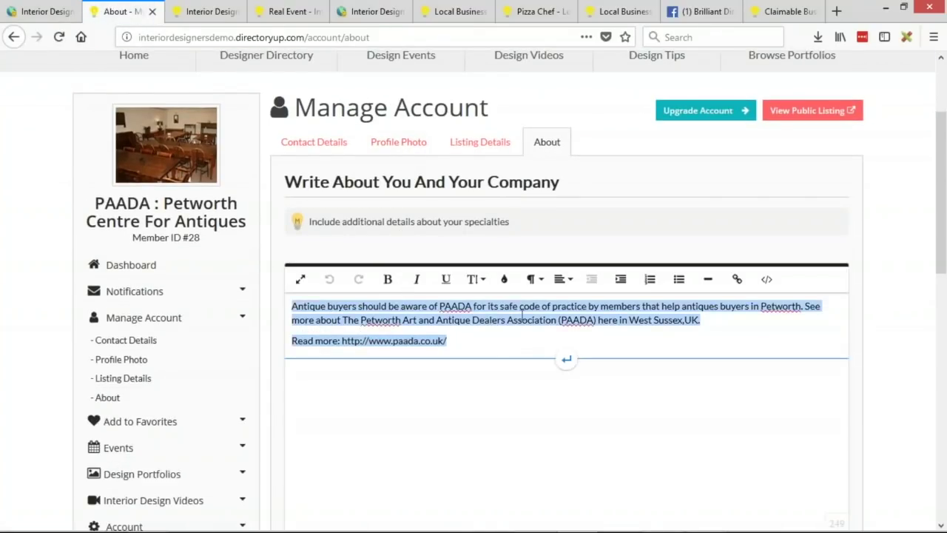
pyautogui.press('Delete')
pyautogui.scroll(-5, 256, 207)
pyautogui.click(413, 317)
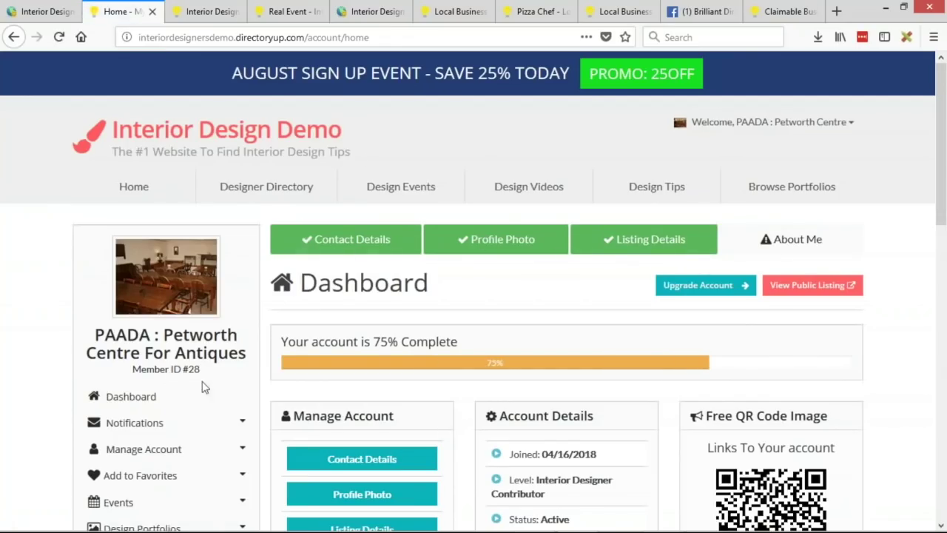
pyautogui.click(124, 397)
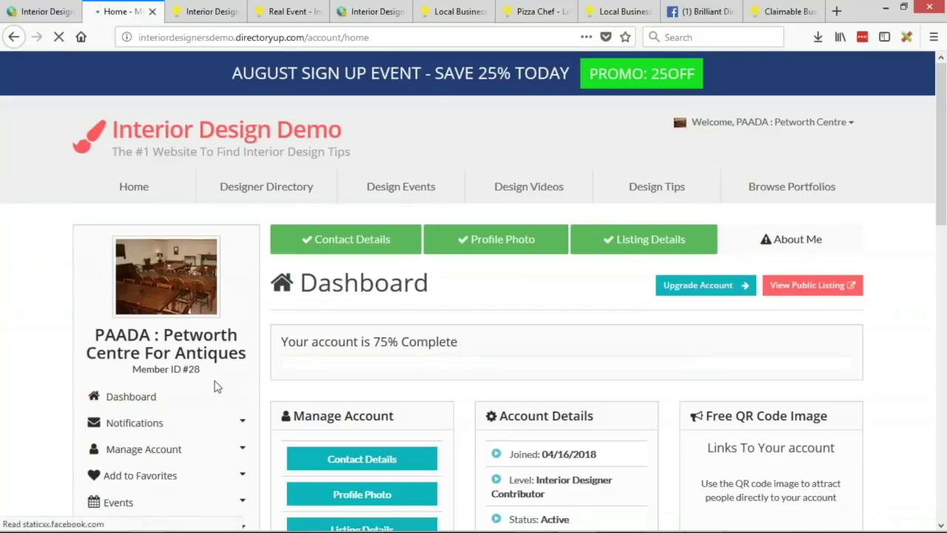
# Step: Scroll through the 75%-complete member dashboard and its MEMBER badge, then switch to the admin member list
pyautogui.scroll(-3, 843, 322)
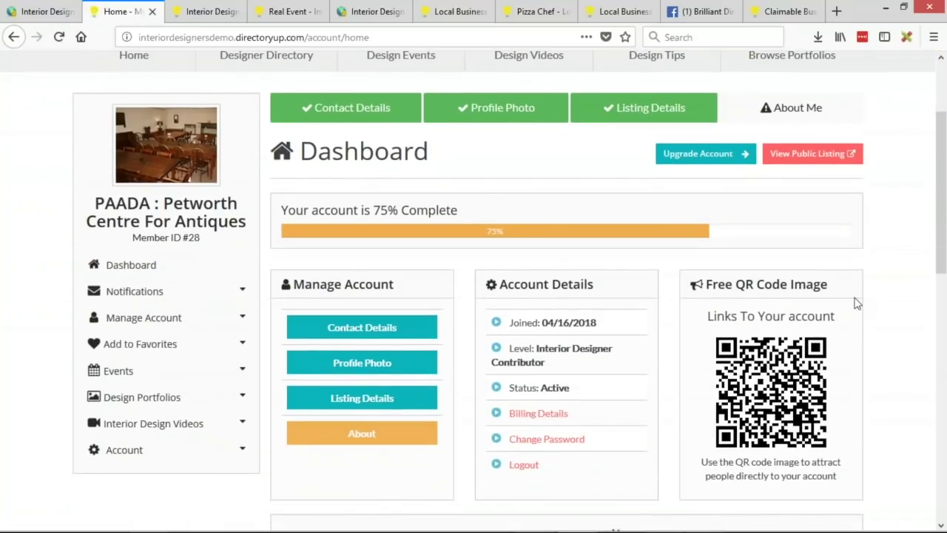
pyautogui.scroll(2, 806, 296)
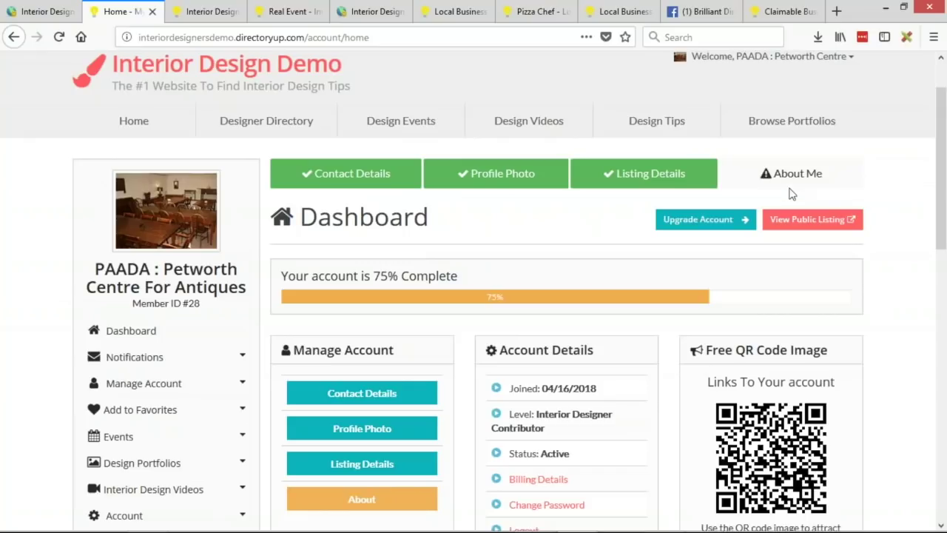
pyautogui.scroll(-5, 542, 183)
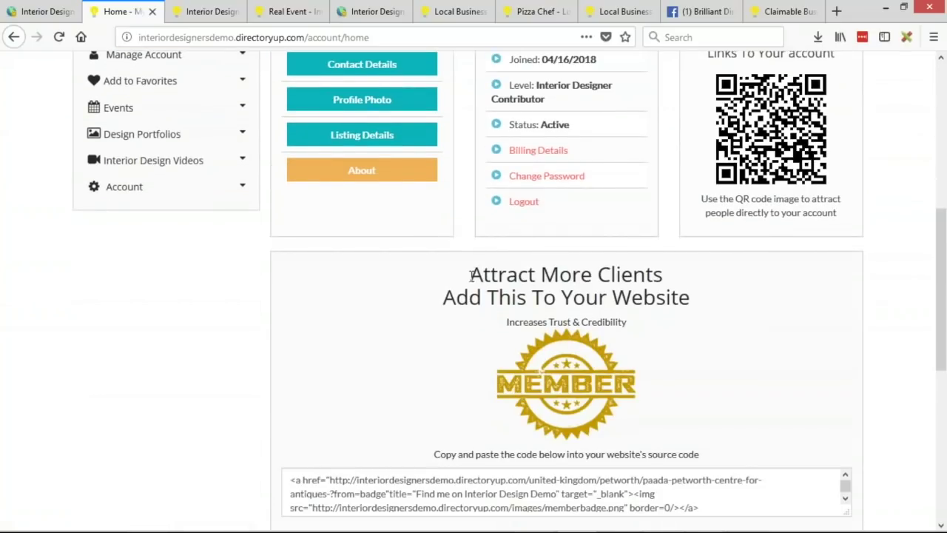
pyautogui.scroll(-1, 630, 355)
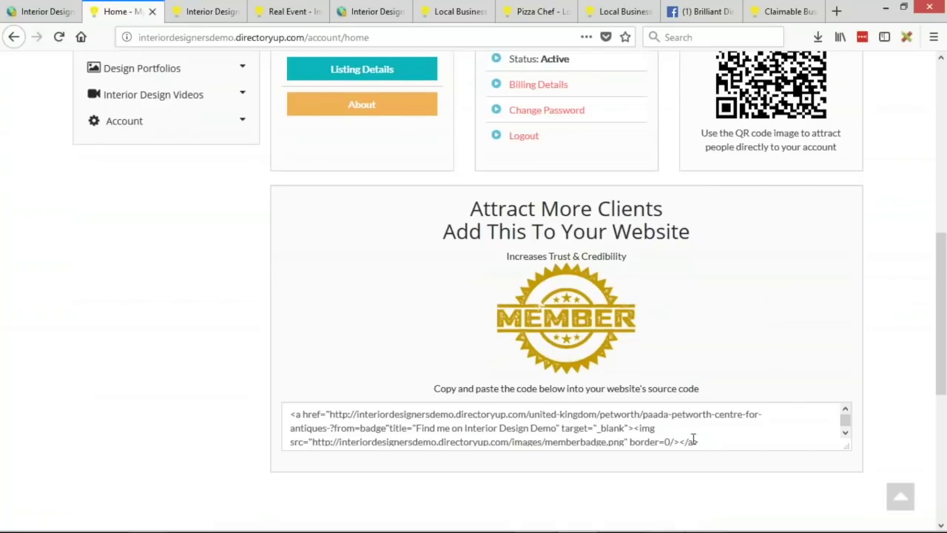
pyautogui.scroll(4, 665, 318)
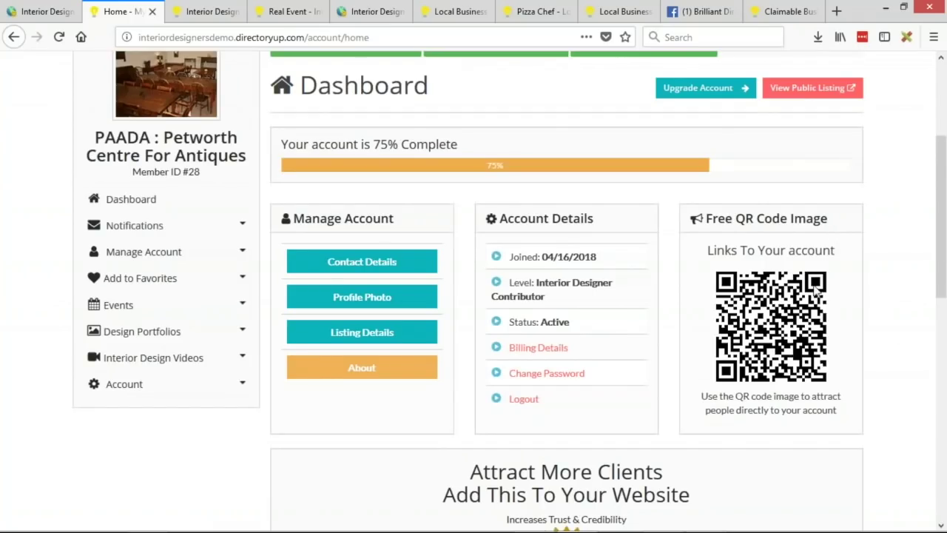
pyautogui.scroll(-3, 762, 304)
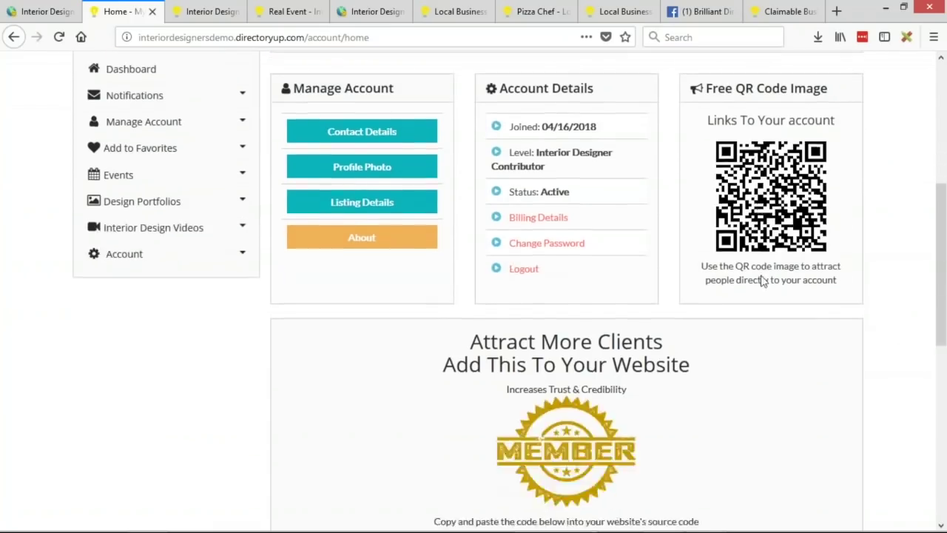
pyautogui.scroll(1, 610, 416)
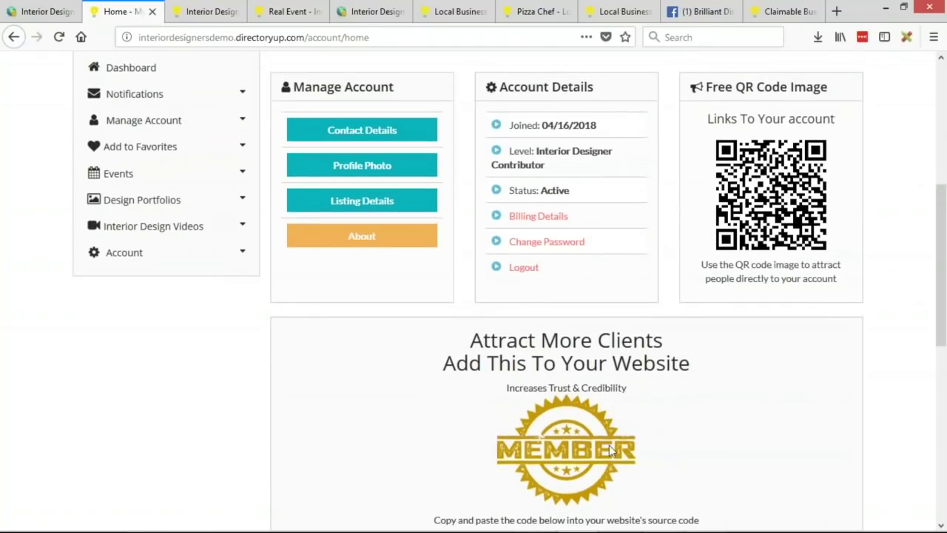
pyautogui.scroll(3, 574, 440)
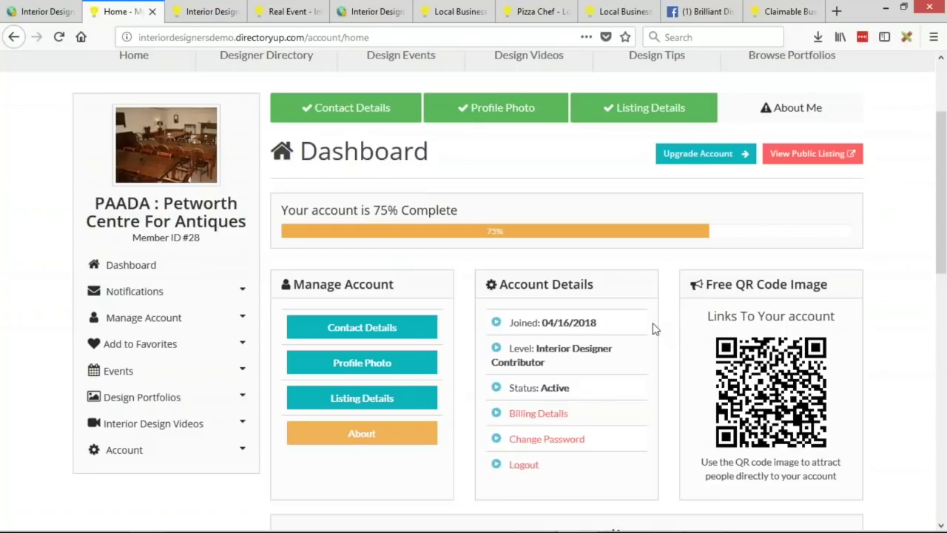
pyautogui.scroll(1, 652, 328)
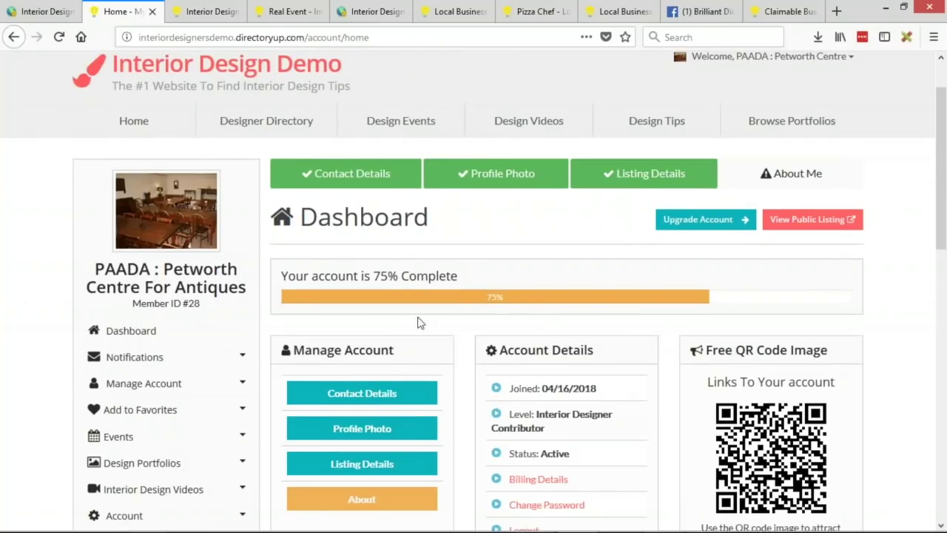
pyautogui.scroll(1, 417, 323)
pyautogui.click(36, 13)
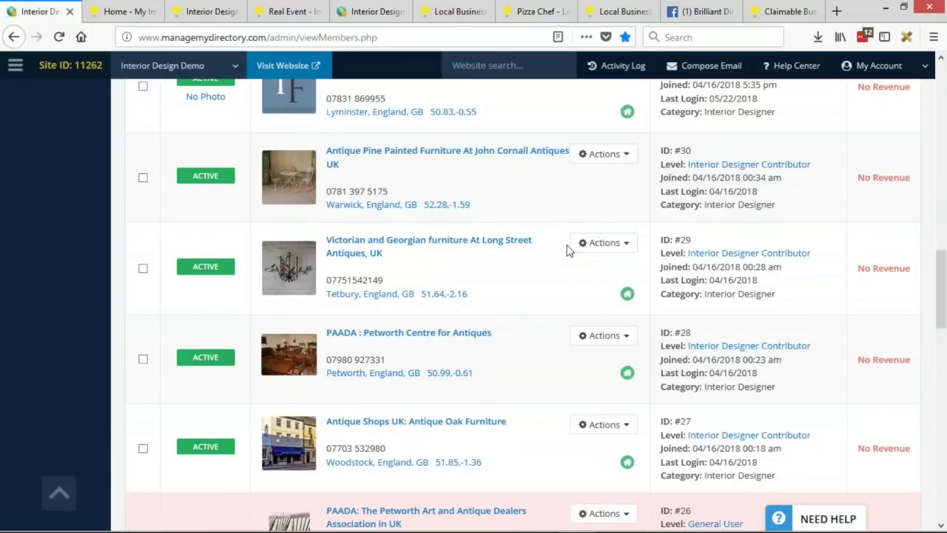
# Step: Set Show Member Badge in Dashboard to No for Interior Designer Contributor, then view the member dashboard
pyautogui.click(757, 254)
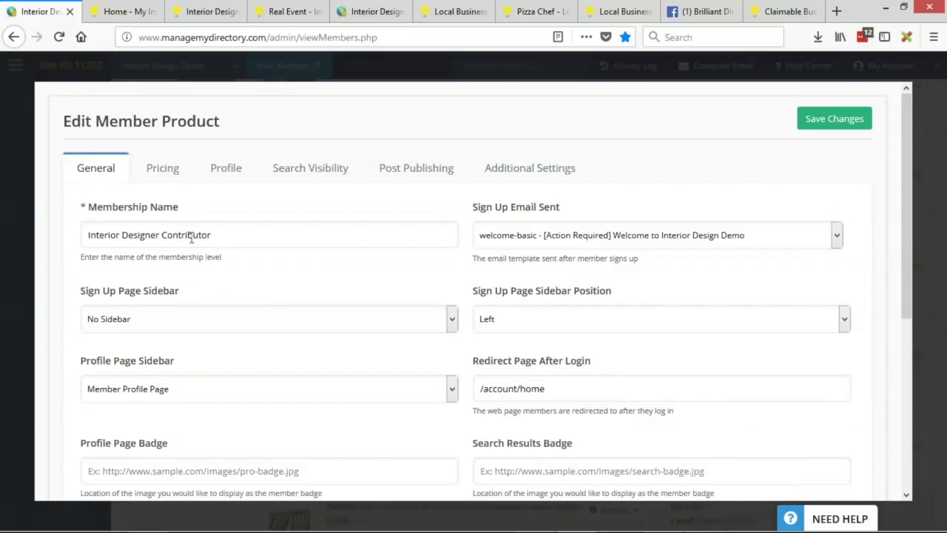
pyautogui.click(565, 174)
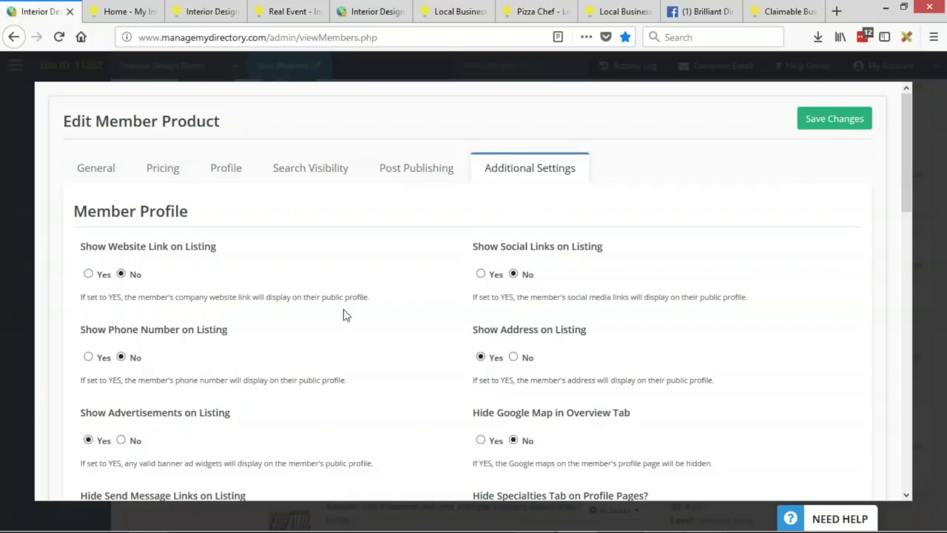
pyautogui.scroll(-3, 205, 235)
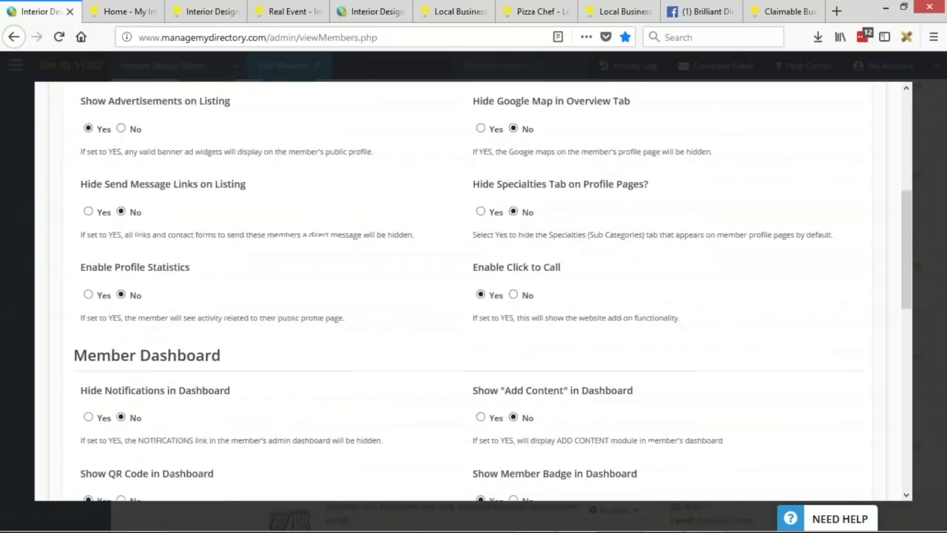
pyautogui.scroll(-3, 318, 222)
pyautogui.scroll(-1, 314, 231)
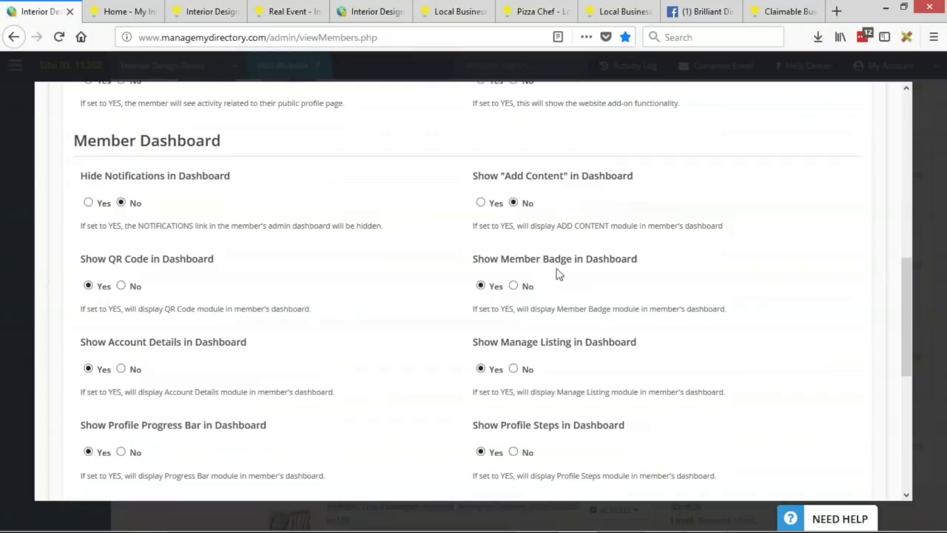
pyautogui.click(513, 286)
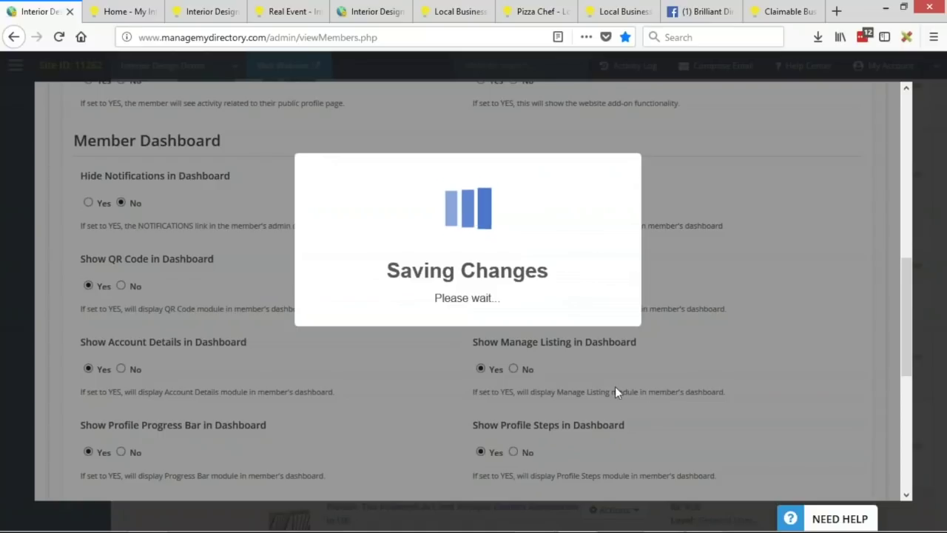
pyautogui.click(124, 12)
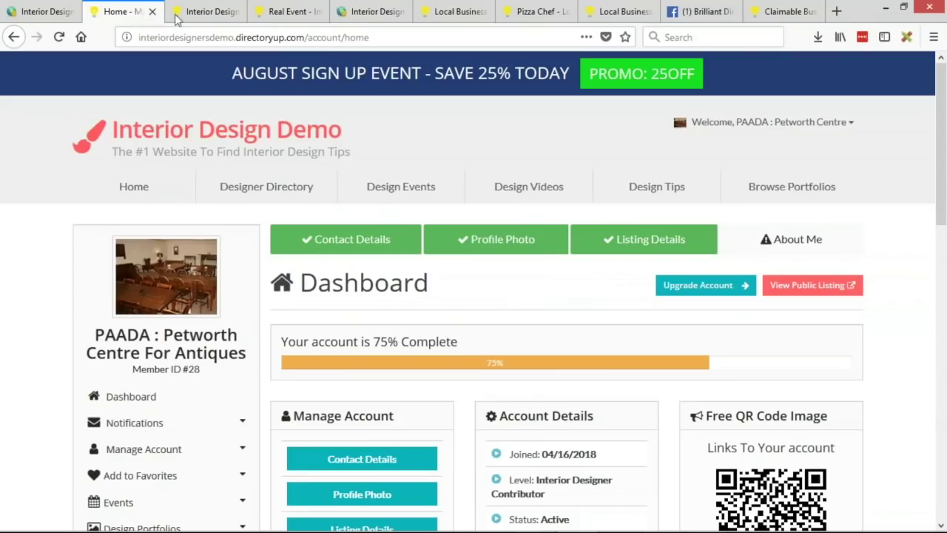
# Step: Scroll the reloaded member dashboard to confirm the MEMBER badge is gone, then return to admin settings
pyautogui.scroll(-5, 156, 244)
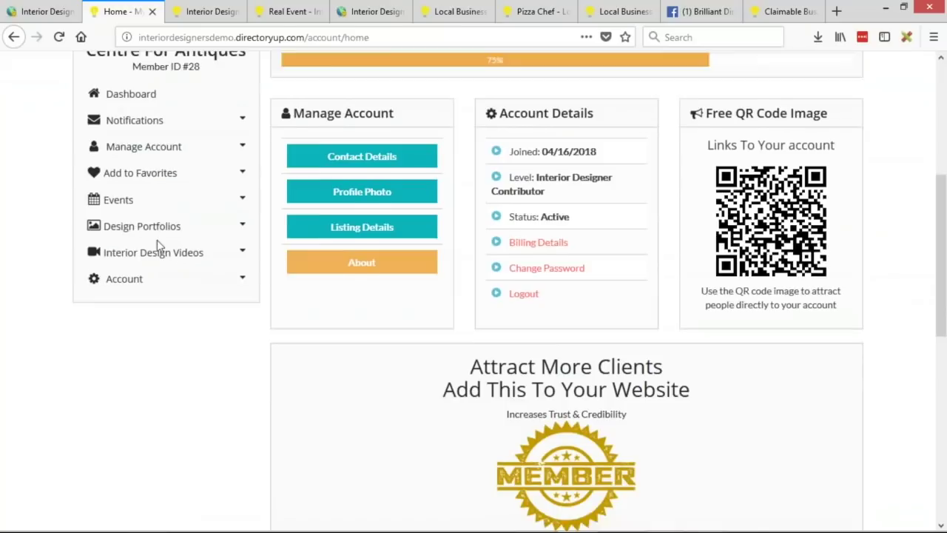
pyautogui.scroll(-2, 433, 249)
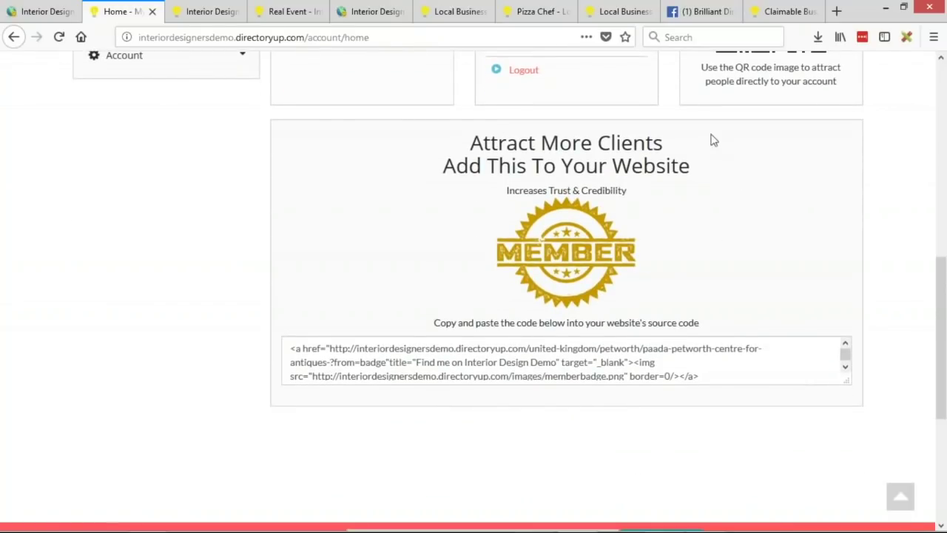
pyautogui.scroll(2, 691, 307)
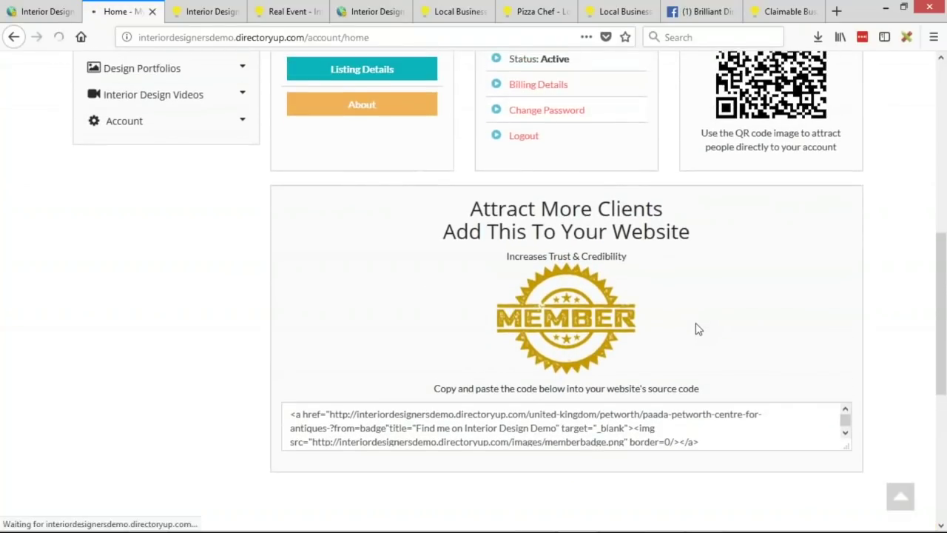
pyautogui.scroll(3, 685, 347)
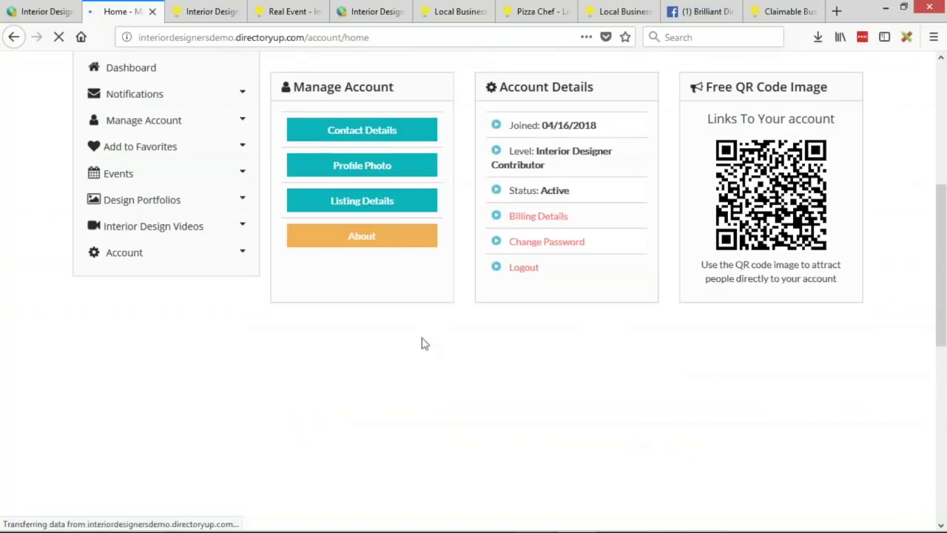
pyautogui.scroll(4, 644, 439)
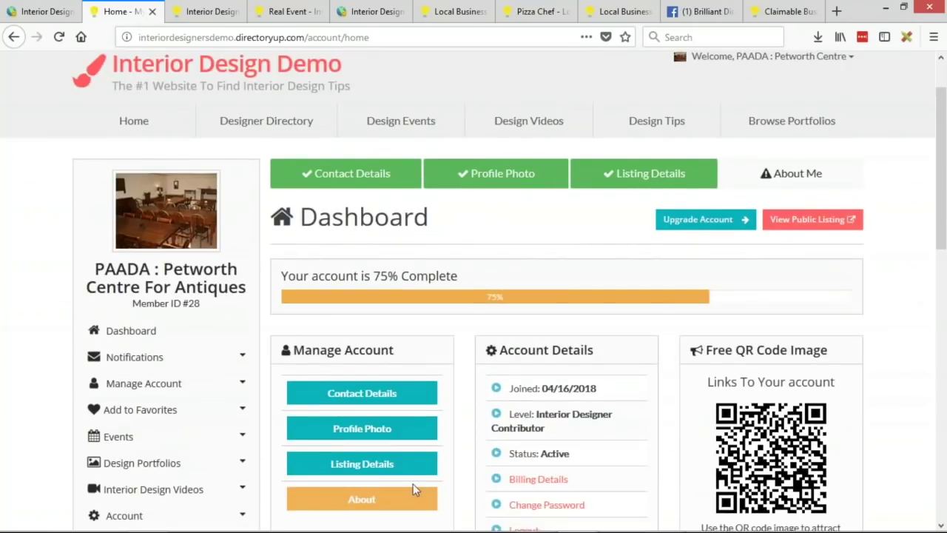
pyautogui.scroll(-3, 658, 318)
pyautogui.scroll(1, 664, 363)
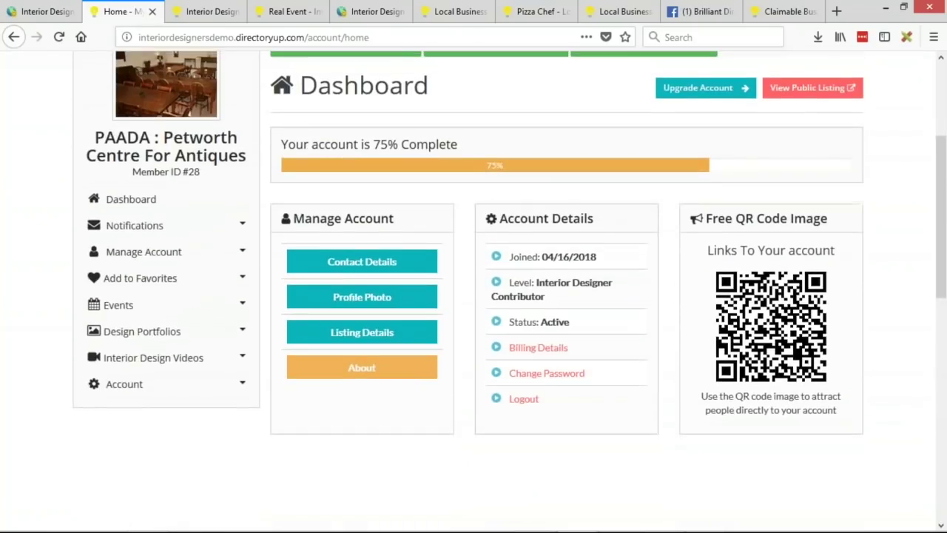
pyautogui.click(43, 11)
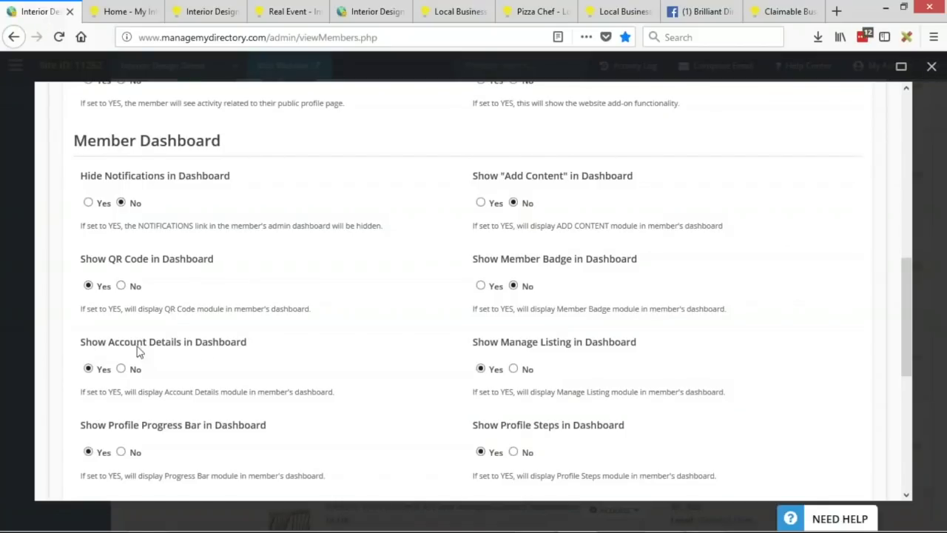
# Step: Set Show Account Details and Show Manage Listing to No in the Member Dashboard settings
pyautogui.doubleClick(486, 342)
pyautogui.click(101, 13)
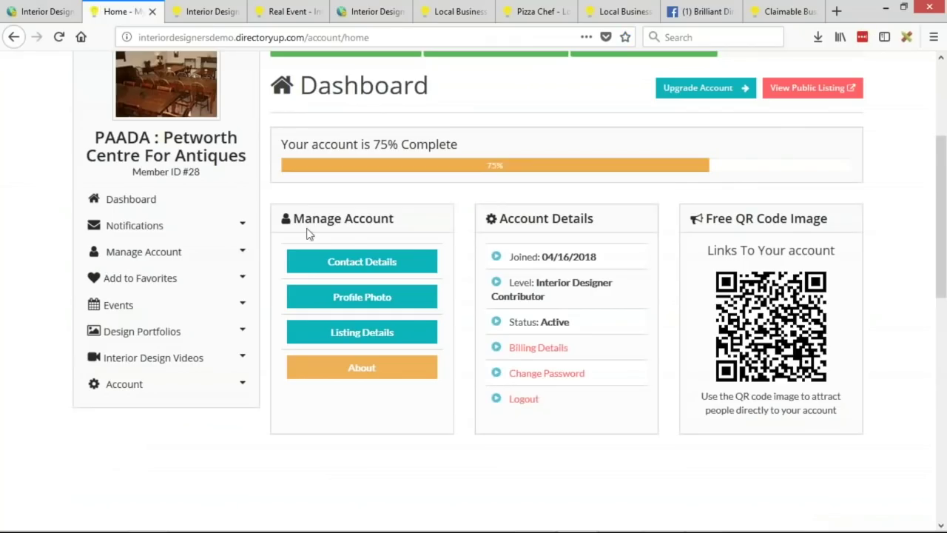
pyautogui.moveTo(294, 215); pyautogui.dragTo(397, 218)
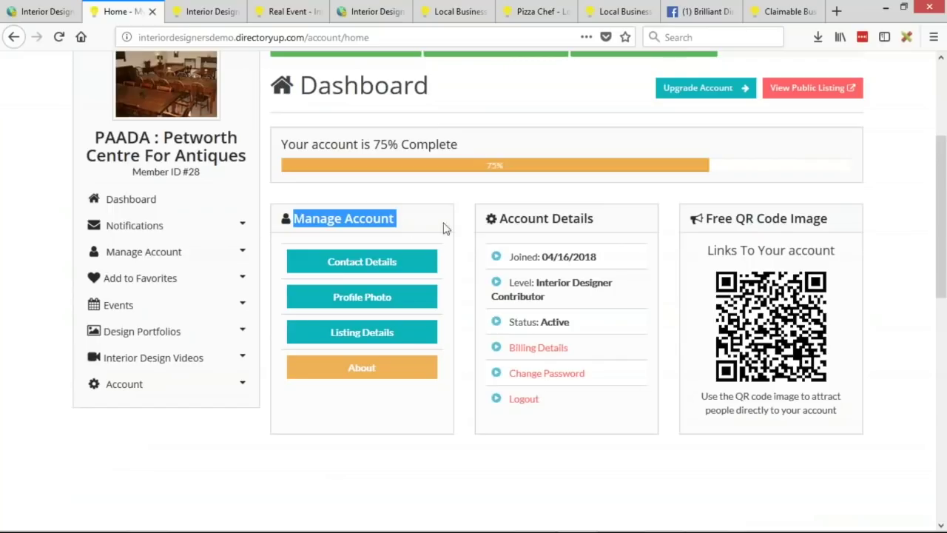
pyautogui.moveTo(501, 218); pyautogui.dragTo(605, 224)
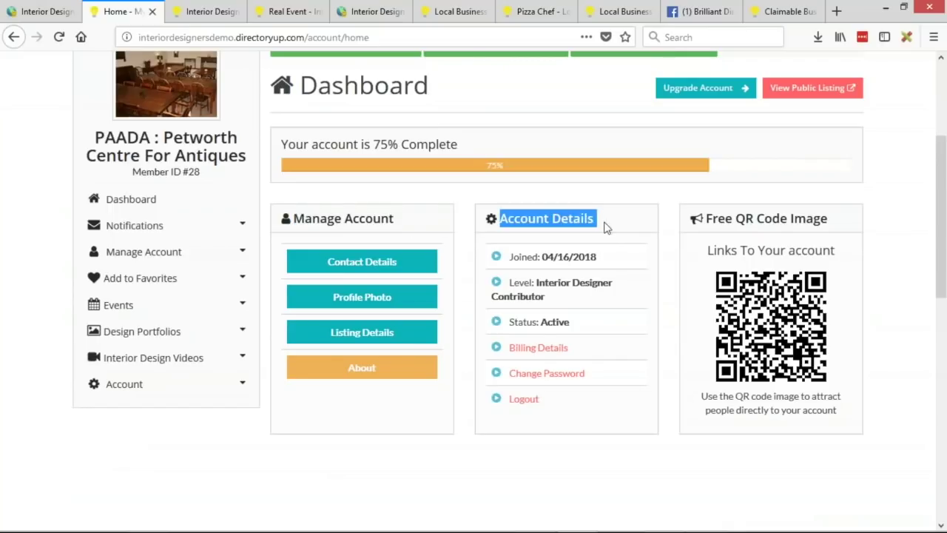
pyautogui.click(46, 13)
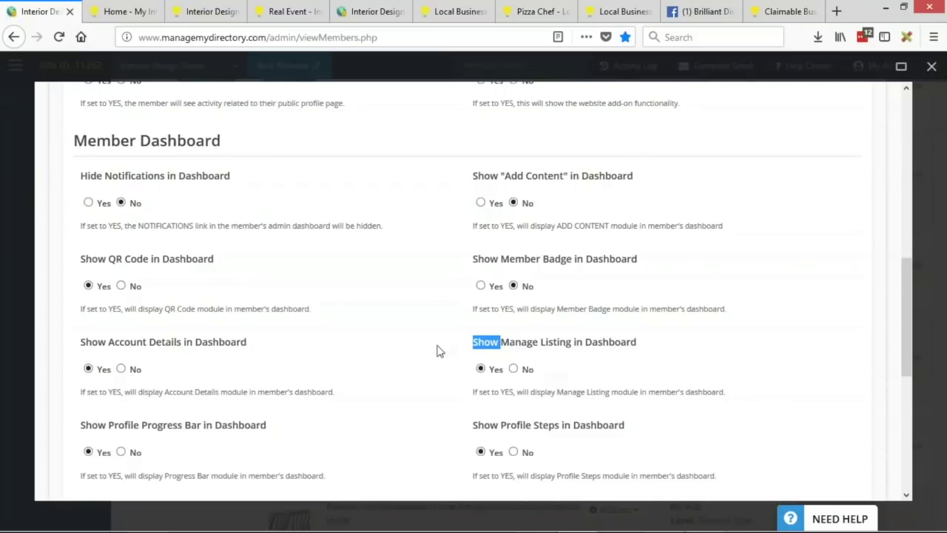
pyautogui.click(121, 368)
pyautogui.click(509, 369)
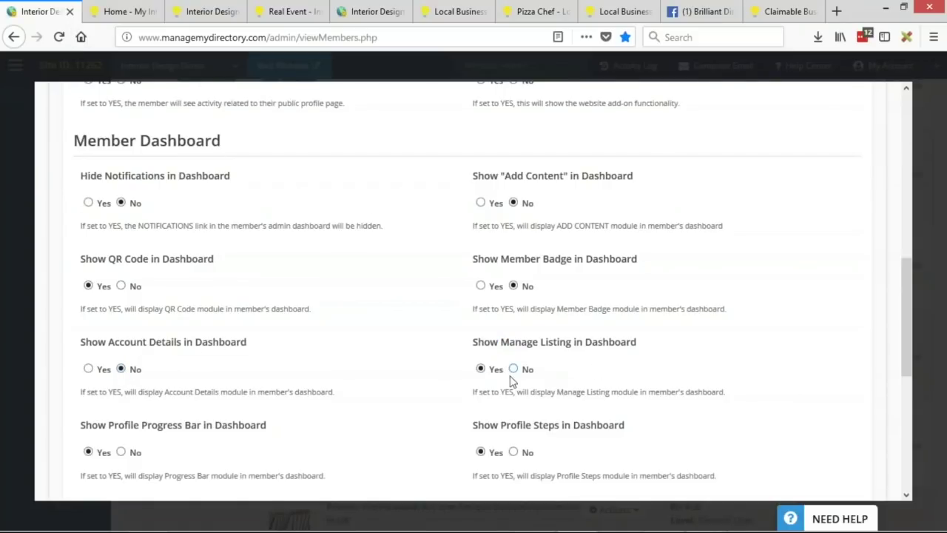
pyautogui.click(515, 369)
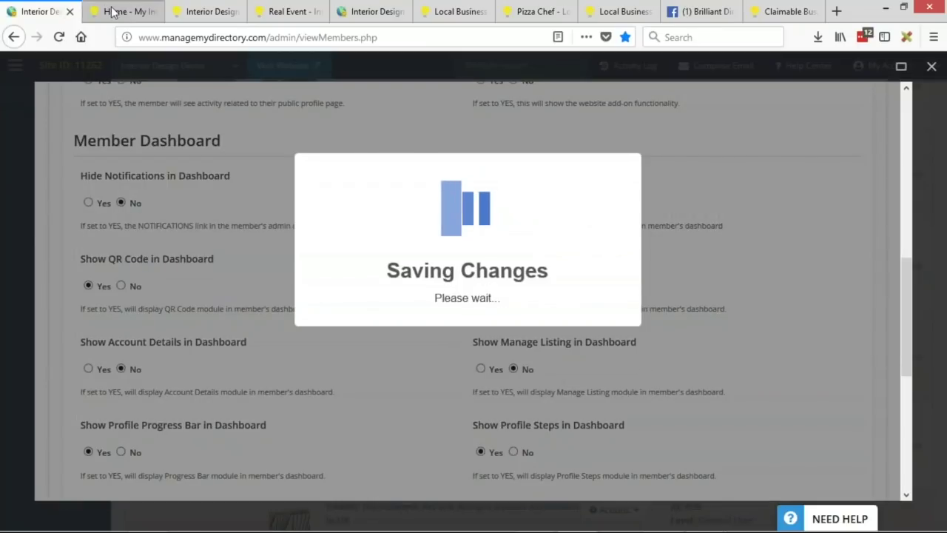
# Step: Reload the member dashboard to confirm Account Details and Manage Listing are gone
pyautogui.click(122, 11)
pyautogui.scroll(1, 665, 354)
pyautogui.scroll(-1, 665, 354)
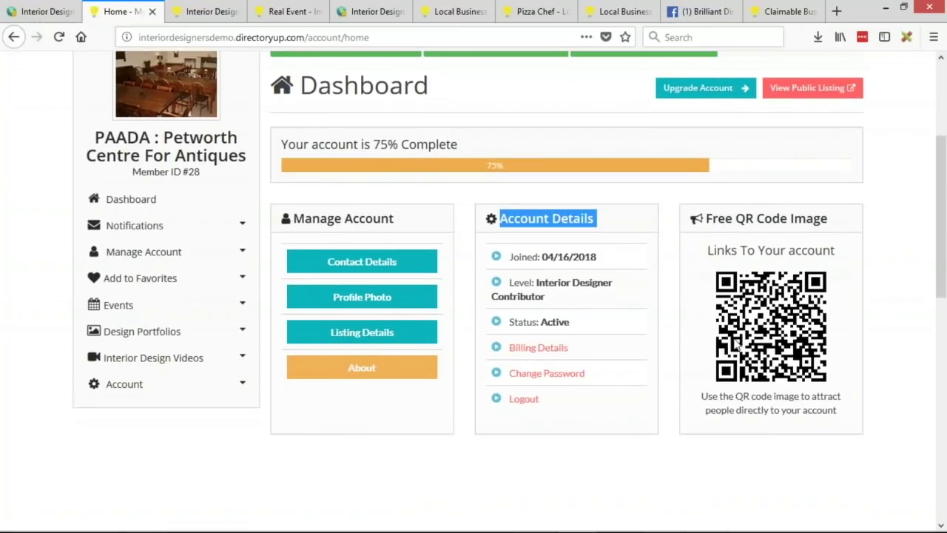
pyautogui.press('F5')
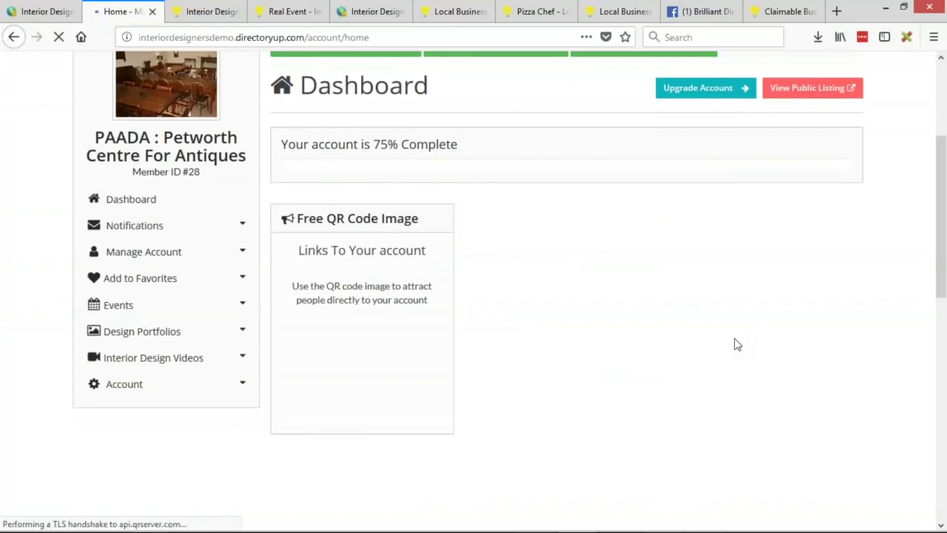
pyautogui.scroll(3, 460, 400)
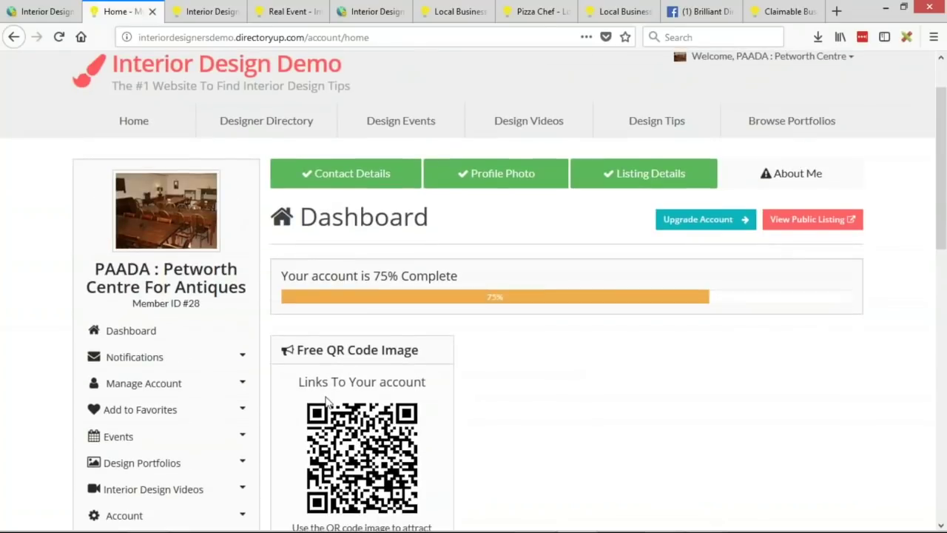
pyautogui.moveTo(281, 280); pyautogui.dragTo(512, 281)
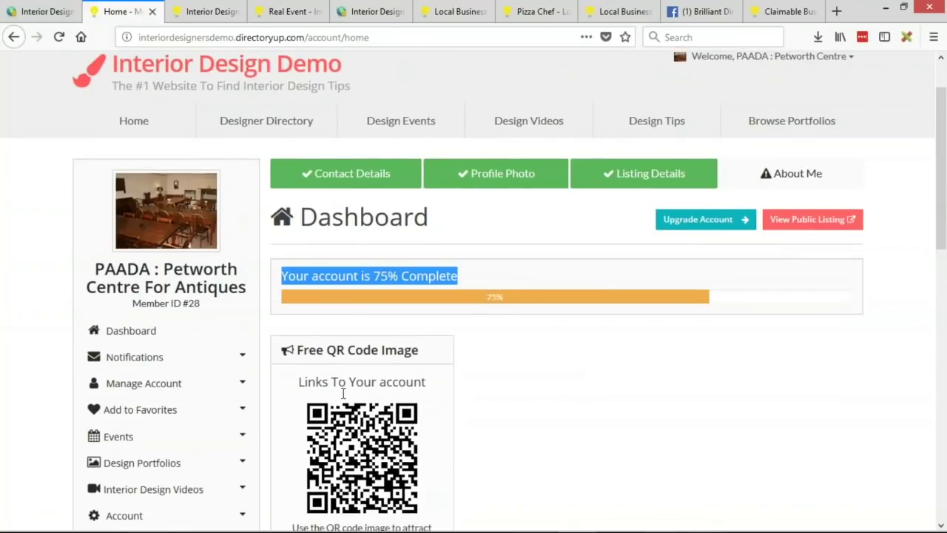
pyautogui.scroll(-3, 343, 393)
# Step: Set Show QR Code to No, reload the member dashboard to check, and return to admin
pyautogui.click(39, 13)
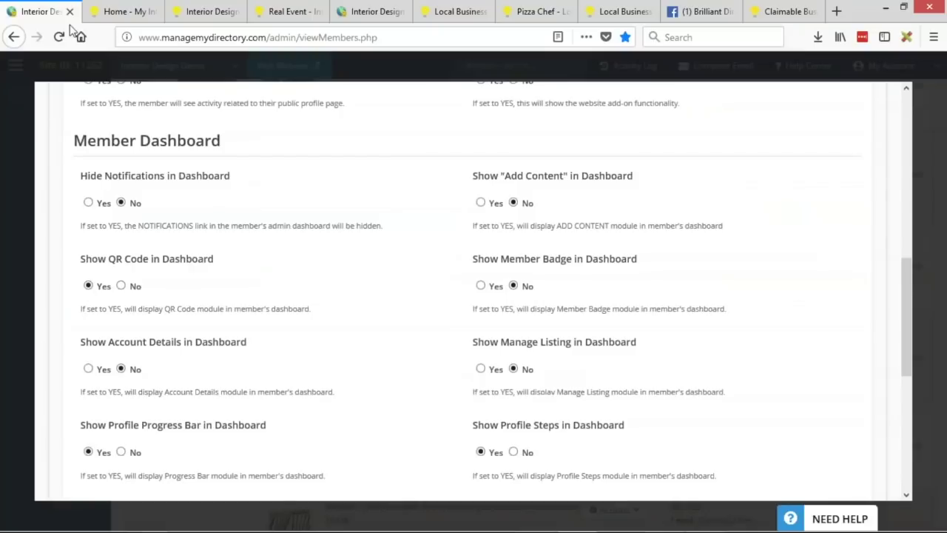
pyautogui.scroll(-2, 236, 288)
pyautogui.moveTo(79, 367); pyautogui.dragTo(266, 363)
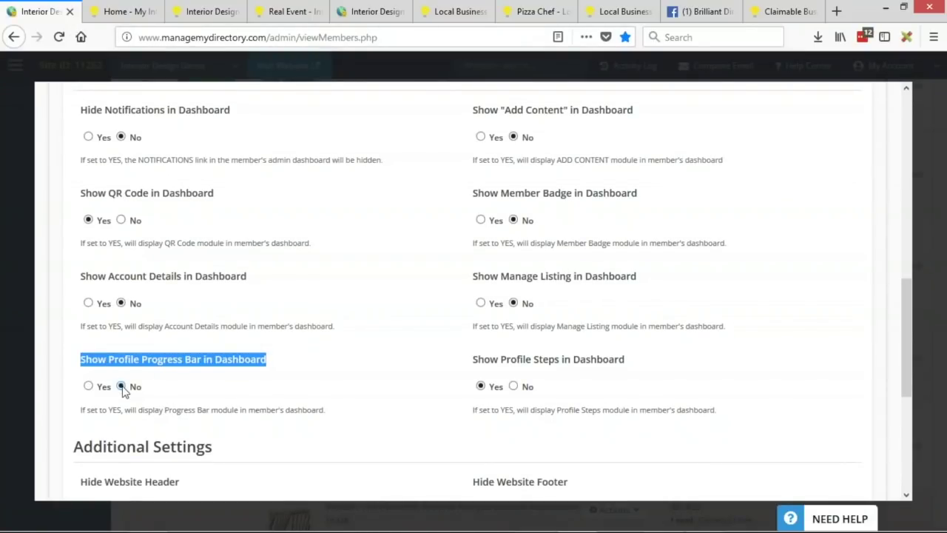
pyautogui.moveTo(78, 197); pyautogui.dragTo(226, 197)
pyautogui.click(121, 221)
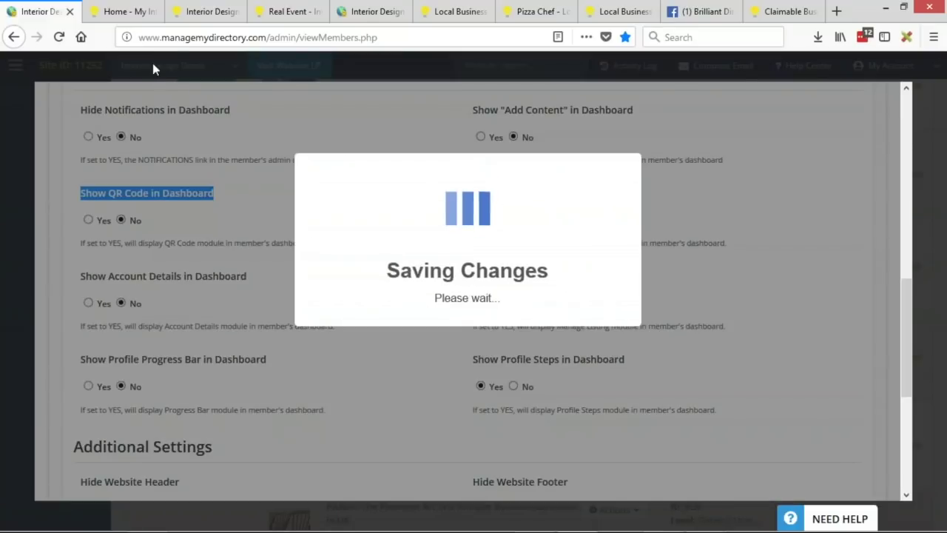
pyautogui.click(122, 11)
pyautogui.scroll(3, 742, 319)
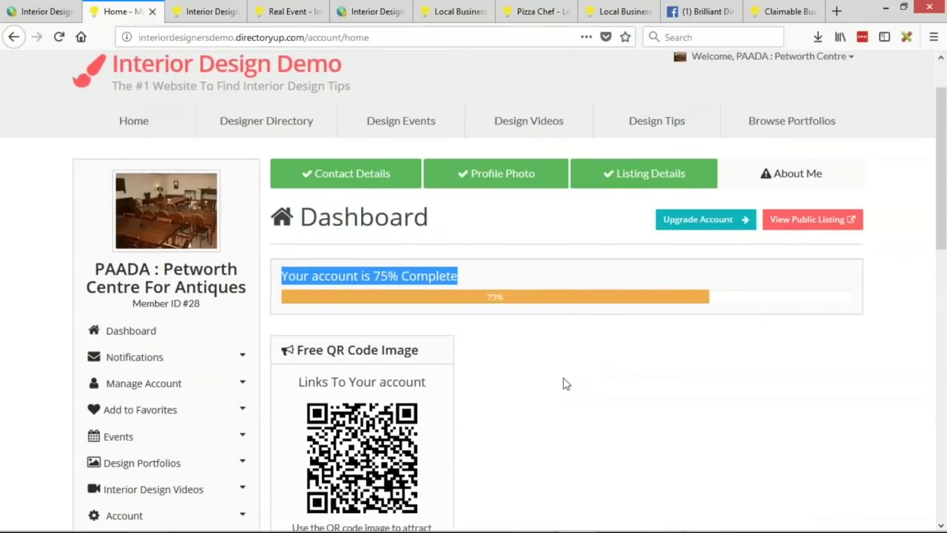
pyautogui.press('F5')
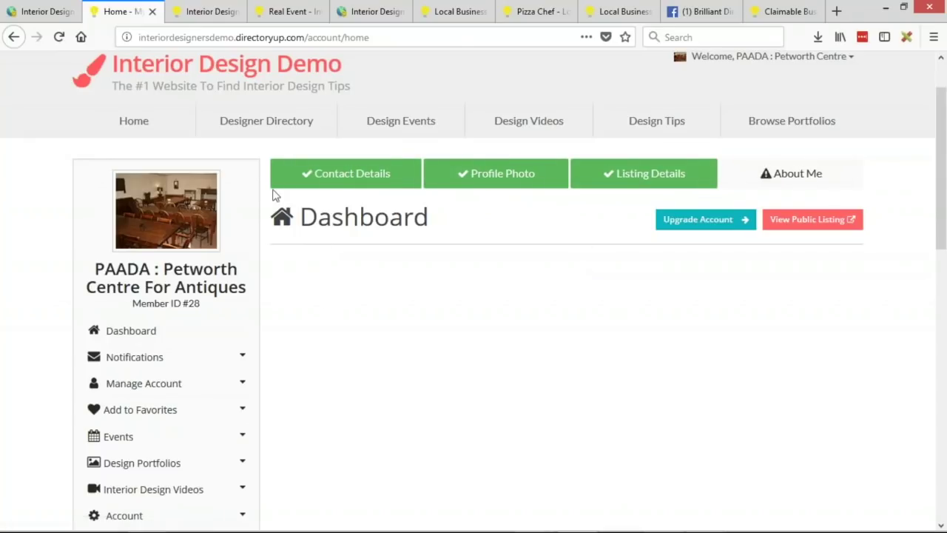
pyautogui.click(51, 14)
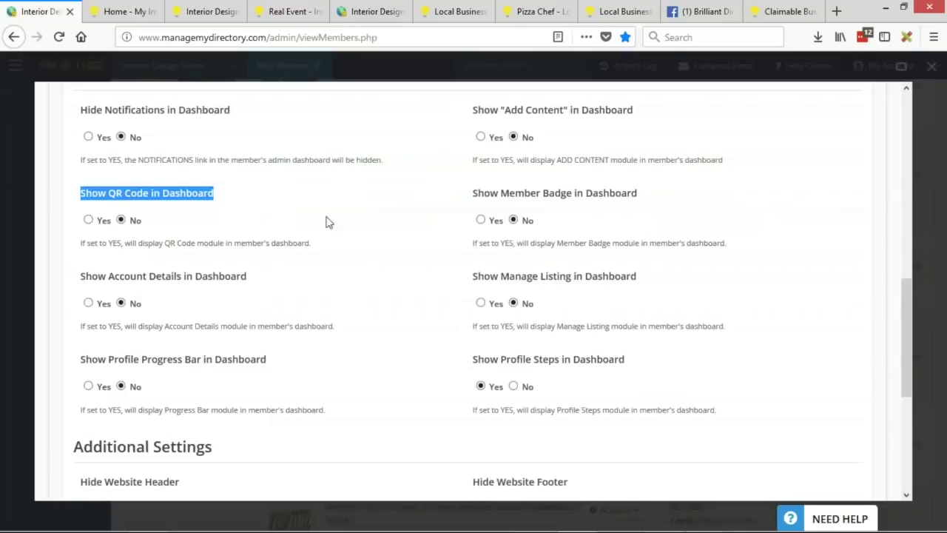
# Step: Set Show Profile Steps in Dashboard to No and save the setting
pyautogui.moveTo(474, 359); pyautogui.dragTo(636, 369)
pyautogui.click(515, 386)
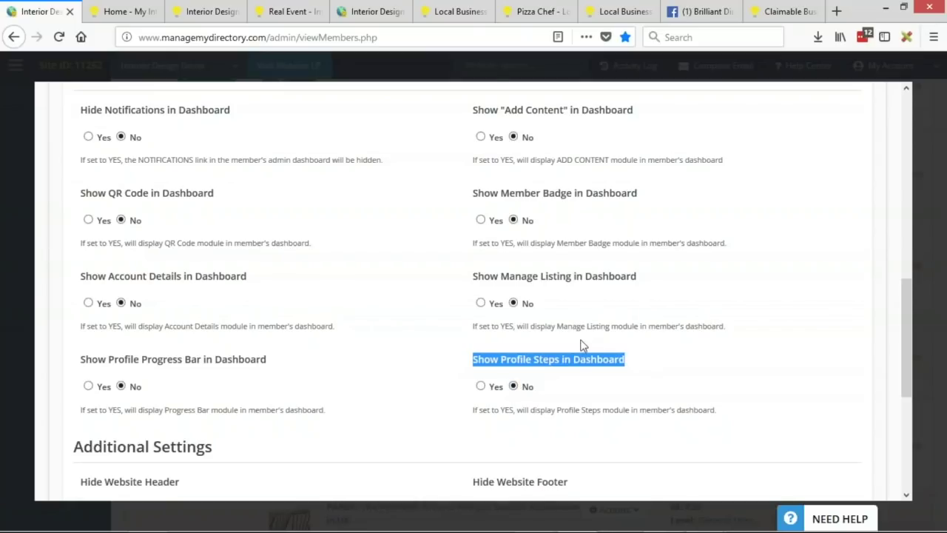
pyautogui.press('Return')
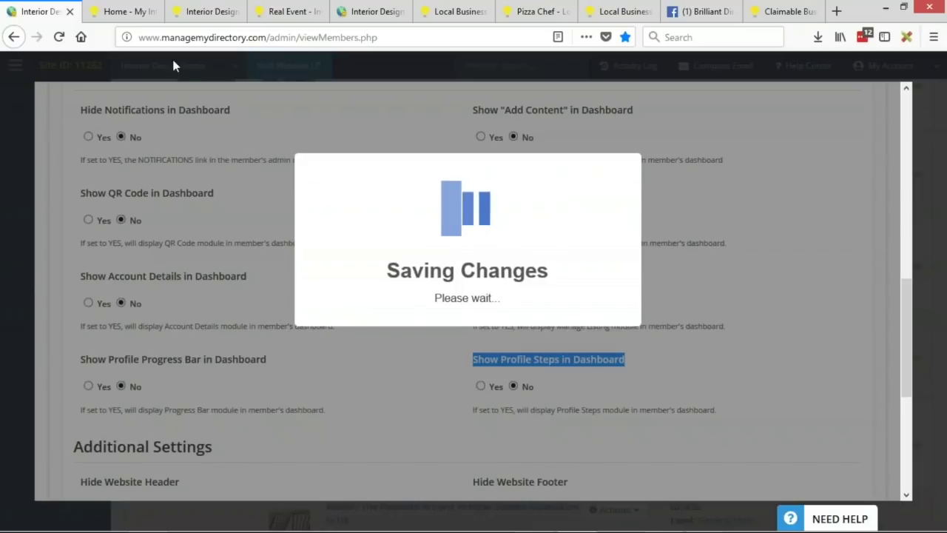
# Step: Reload the member dashboard to confirm it has no modules, then return to admin settings
pyautogui.click(125, 11)
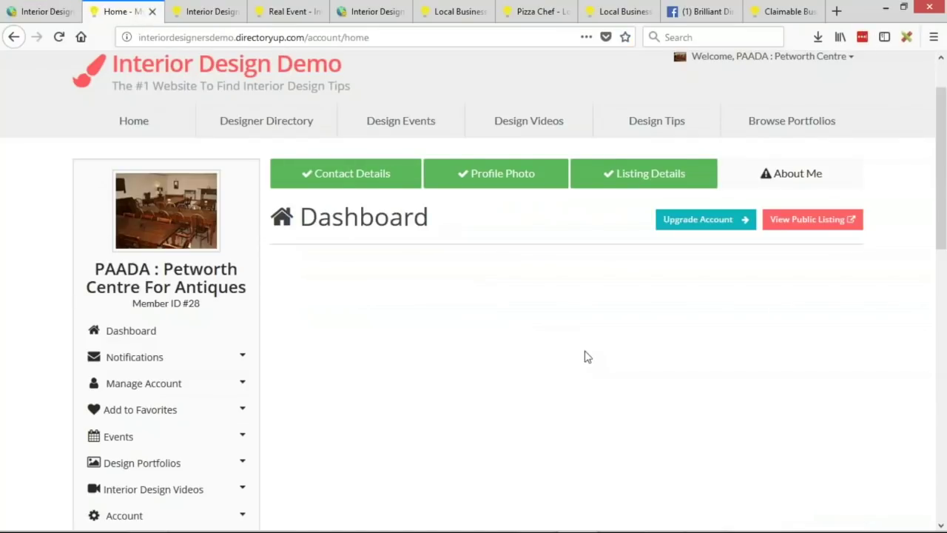
pyautogui.press('F5')
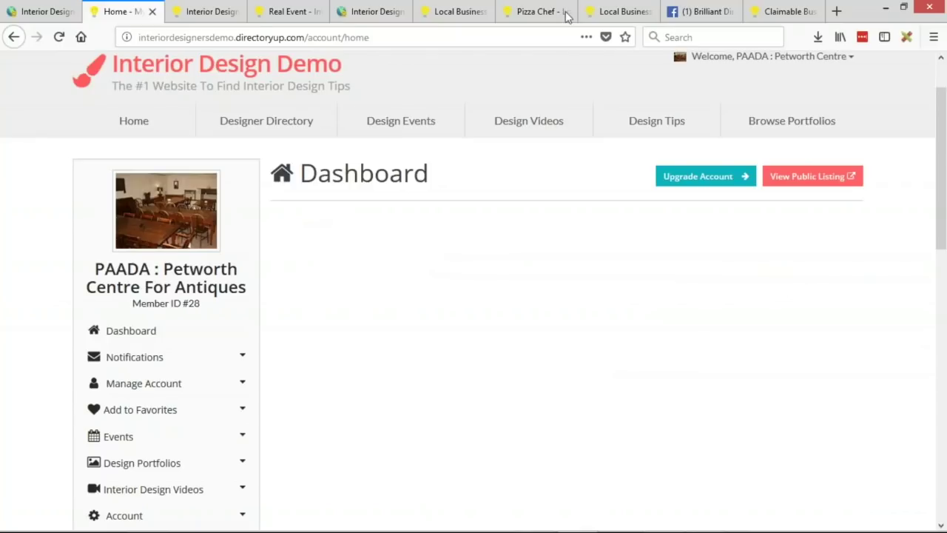
pyautogui.click(41, 11)
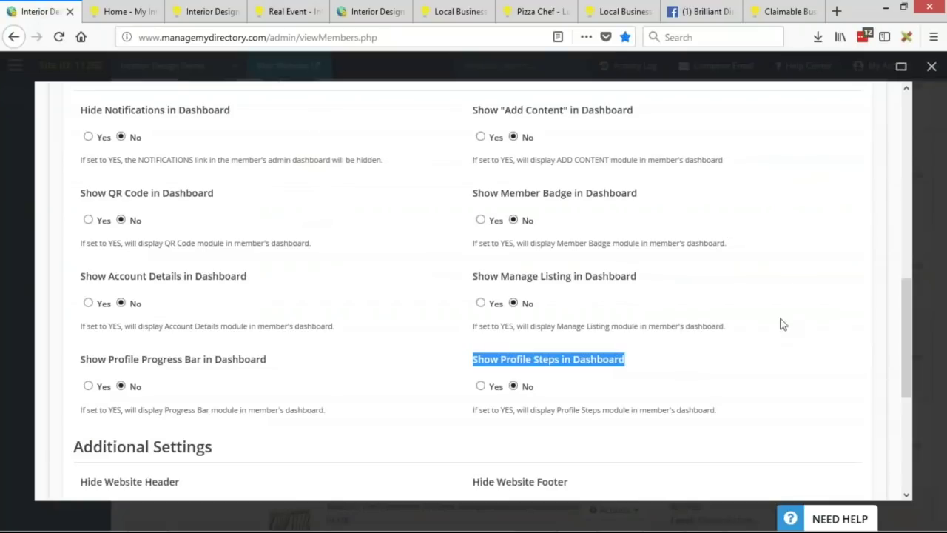
# Step: Set Show "Add Content" in Dashboard to Yes and view the dashboard's Add Content panel
pyautogui.scroll(2, 592, 310)
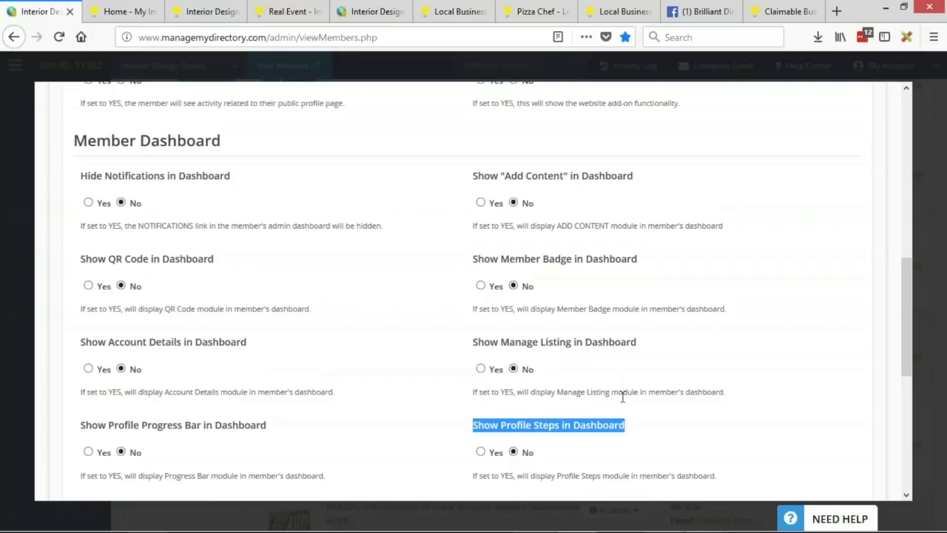
pyautogui.click(475, 180)
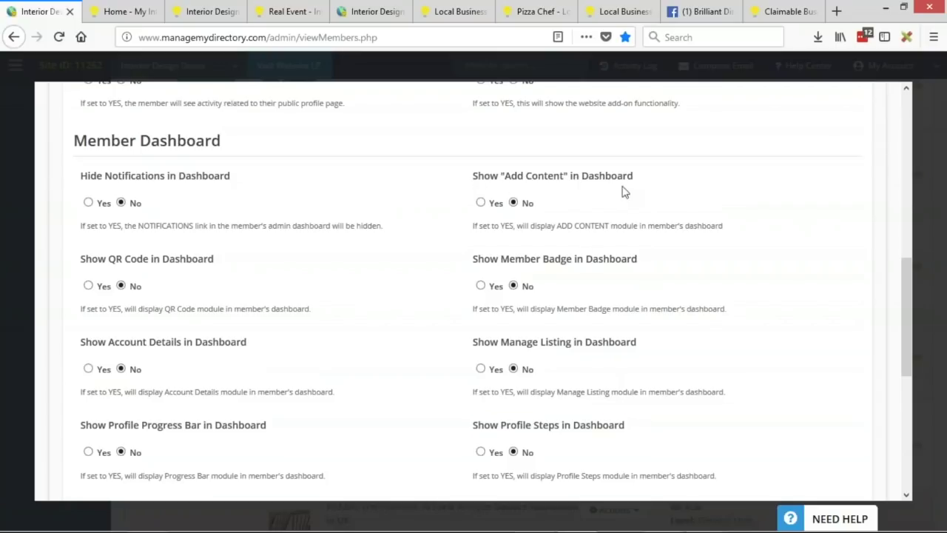
pyautogui.tripleClick(639, 183)
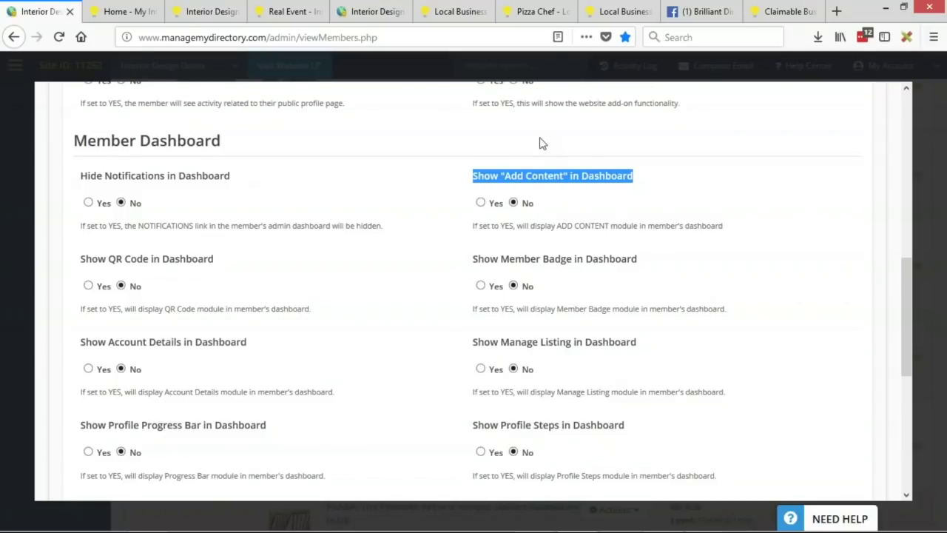
pyautogui.click(588, 194)
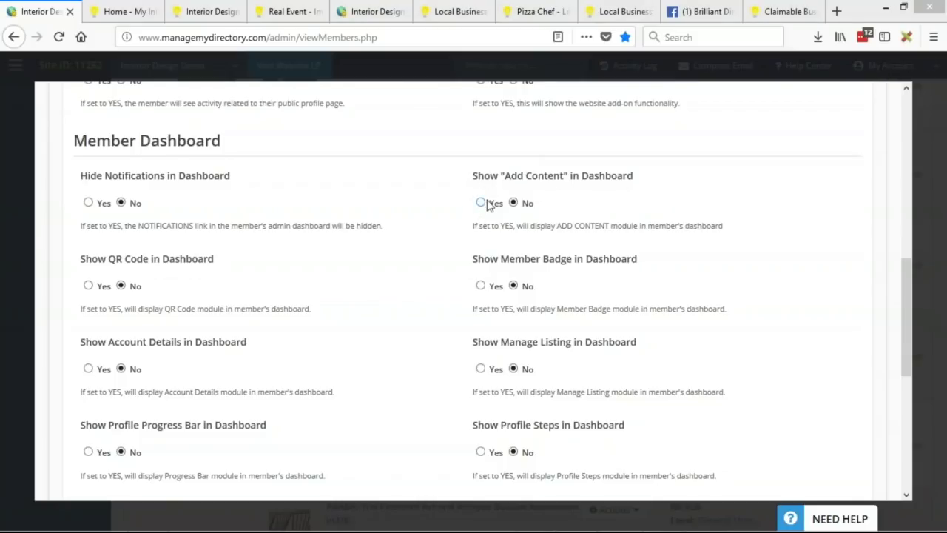
pyautogui.click(481, 203)
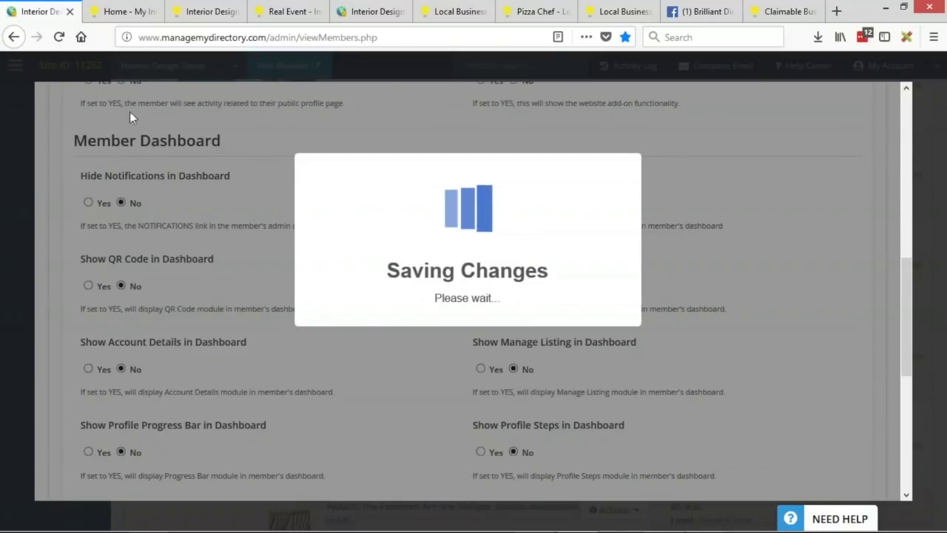
pyautogui.click(122, 11)
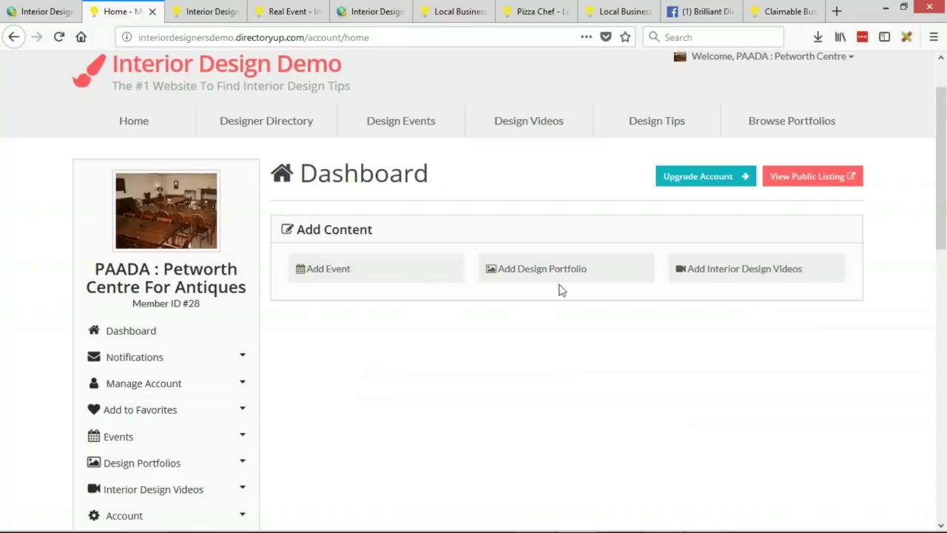
pyautogui.scroll(-2, 478, 374)
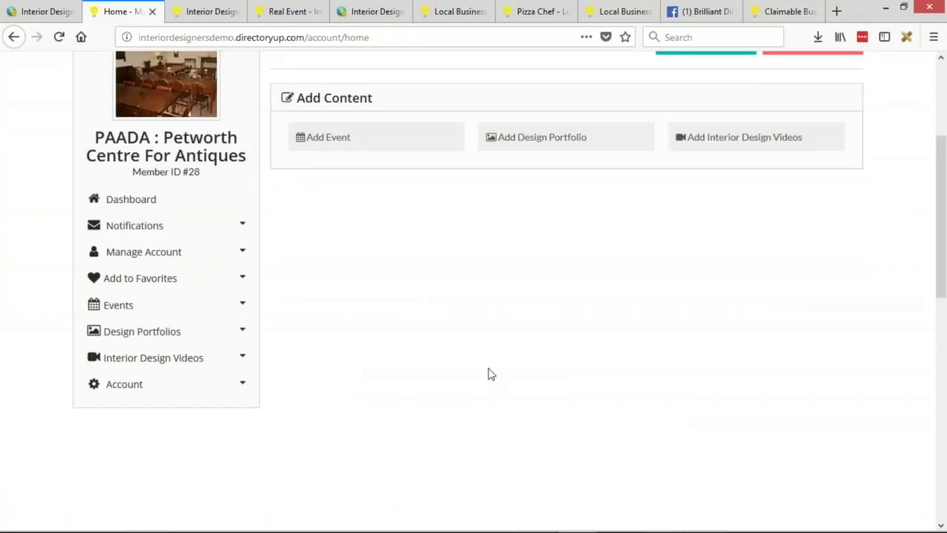
pyautogui.scroll(2, 497, 381)
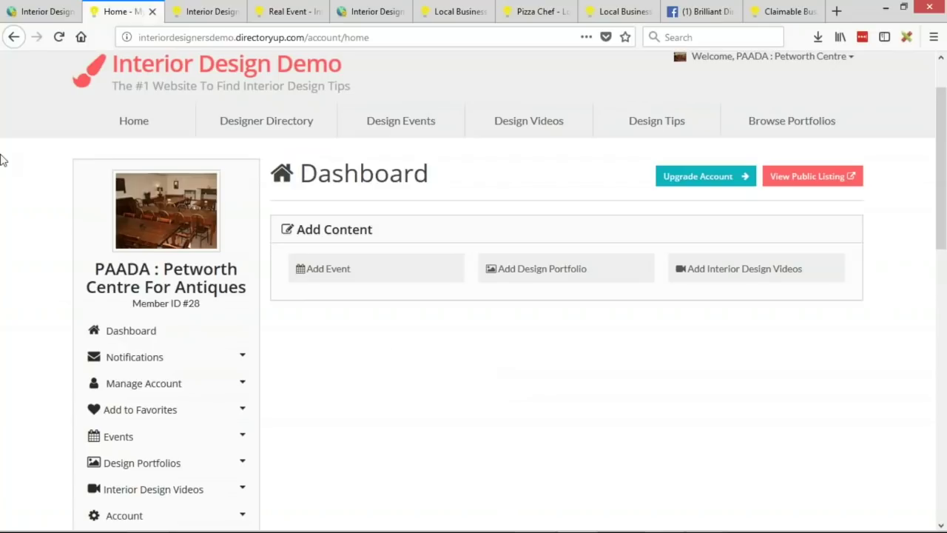
pyautogui.scroll(1, 533, 377)
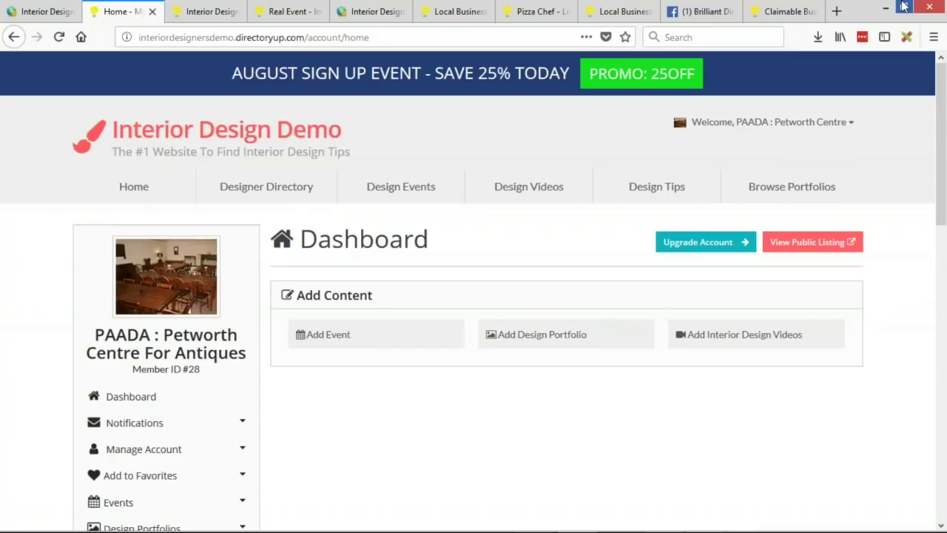
# Step: Preview the dashboard at a taller mobile viewport and open the member account menu
pyautogui.hotkey('ctrl', 'shift', 'm')
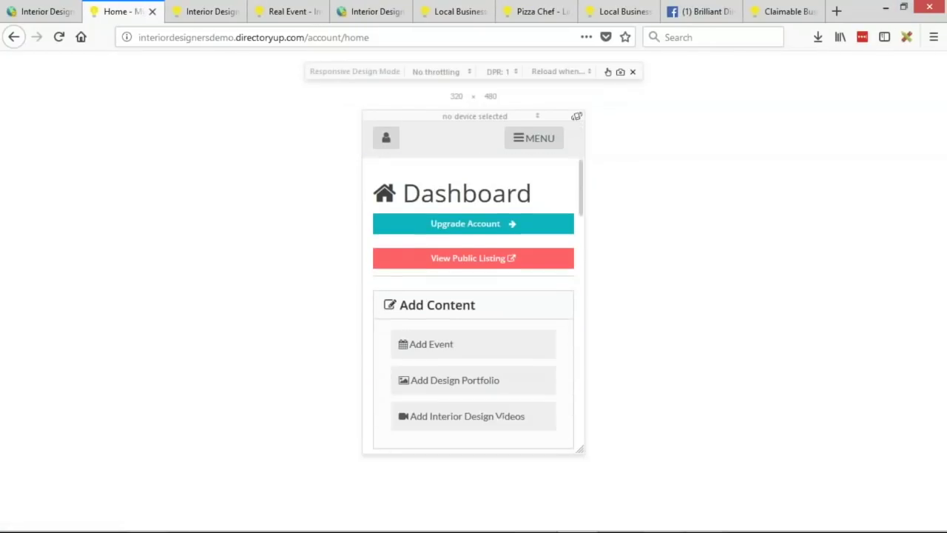
pyautogui.moveTo(582, 449); pyautogui.dragTo(571, 526)
pyautogui.scroll(-2, 510, 267)
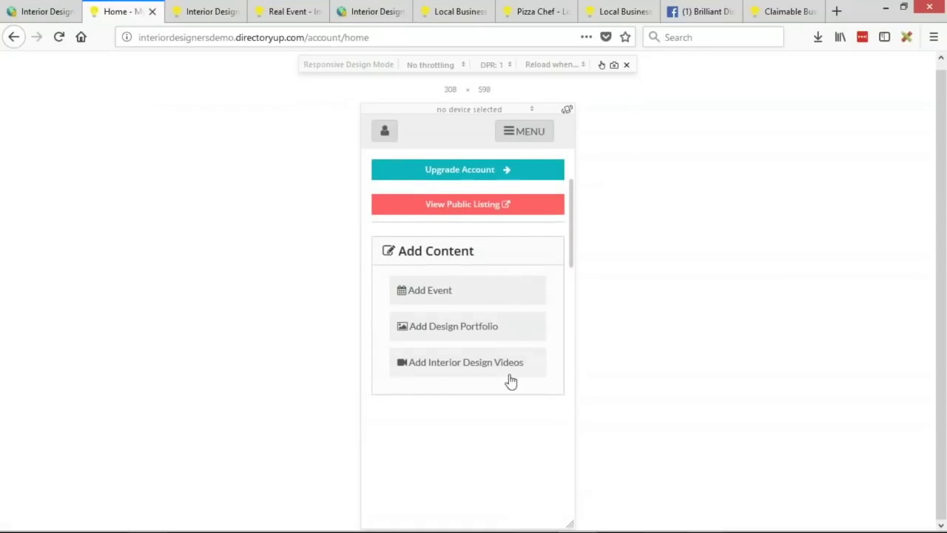
pyautogui.scroll(5, 510, 381)
pyautogui.scroll(-5, 510, 381)
pyautogui.click(392, 141)
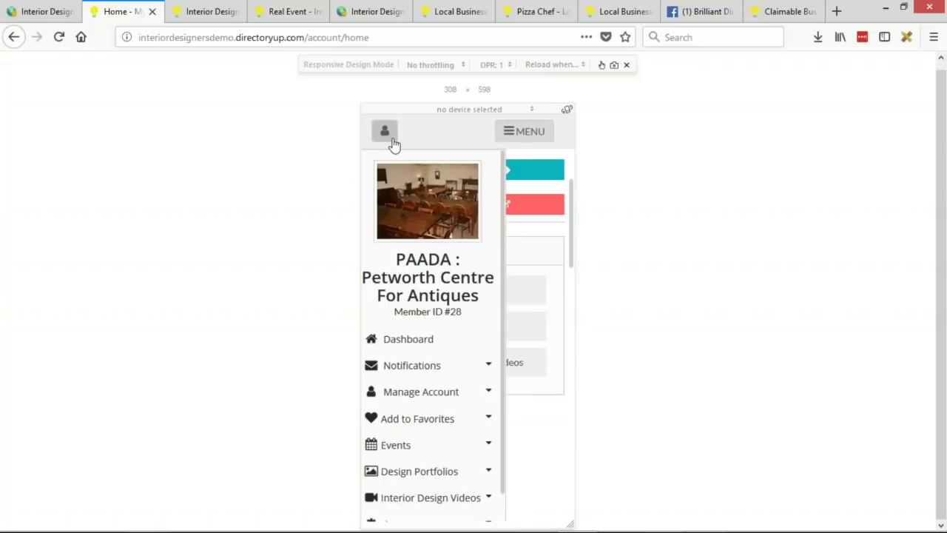
# Step: Close the mobile preview, scroll the dashboard back to the top, and switch to the slides
pyautogui.click(392, 141)
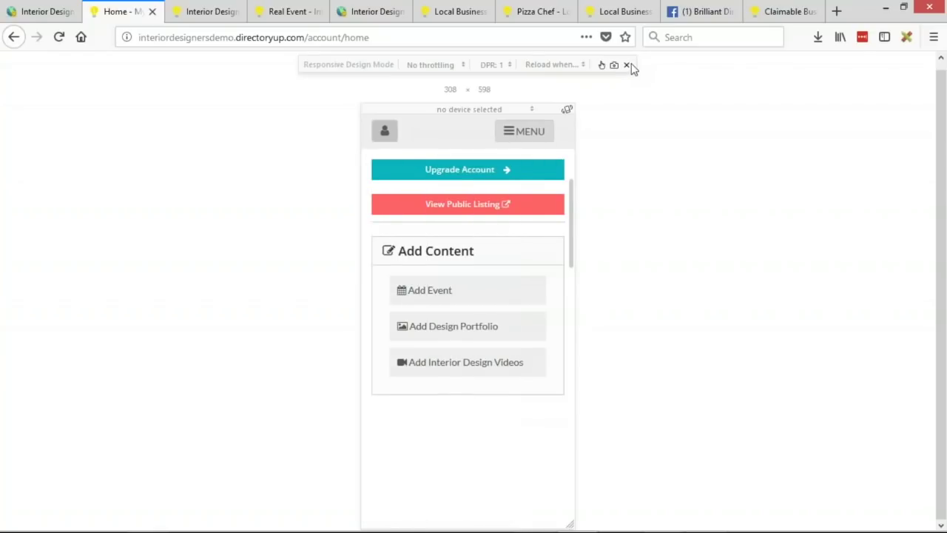
pyautogui.click(626, 64)
pyautogui.scroll(5, 550, 269)
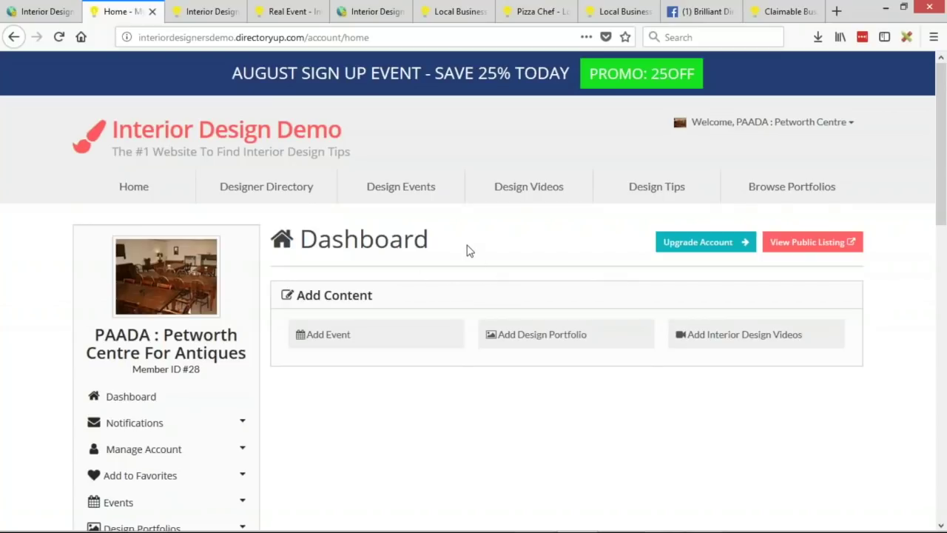
pyautogui.hotkey('alt', 'Tab')
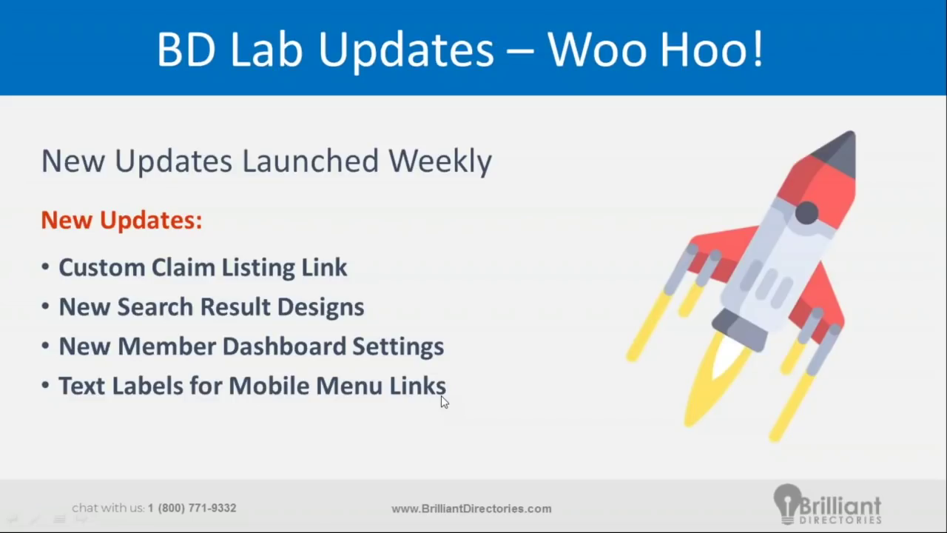
# Step: Switch from the BD Lab Updates slide back to the Firefox member dashboard
pyautogui.hotkey('alt', 'Tab')
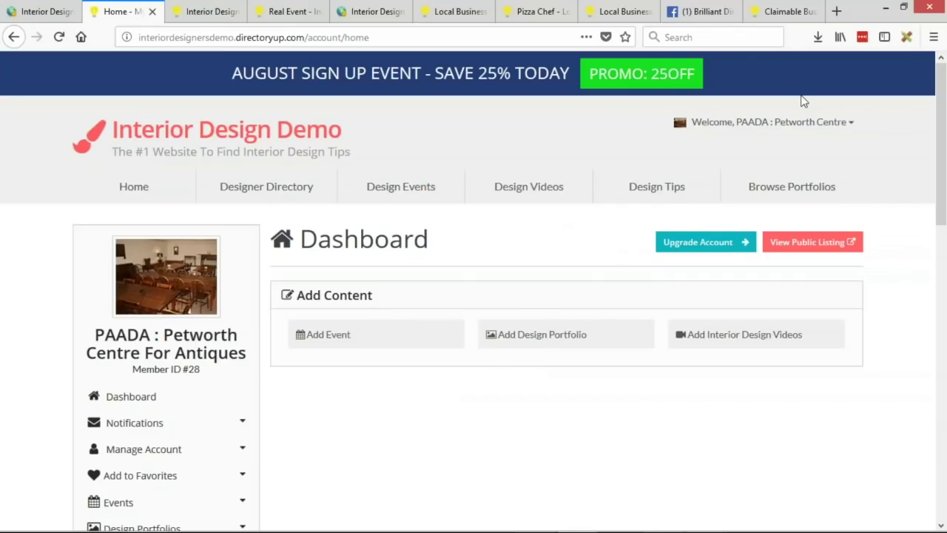
# Step: Preview the dashboard at 532 px wide and toggle the MENU navigation open and closed
pyautogui.hotkey('ctrl', 'shift', 'm')
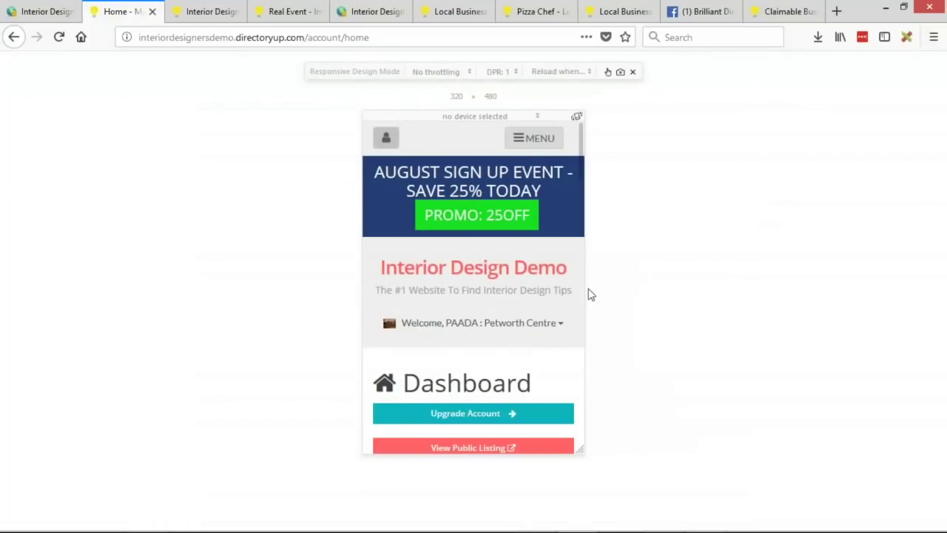
pyautogui.moveTo(585, 292); pyautogui.dragTo(655, 306)
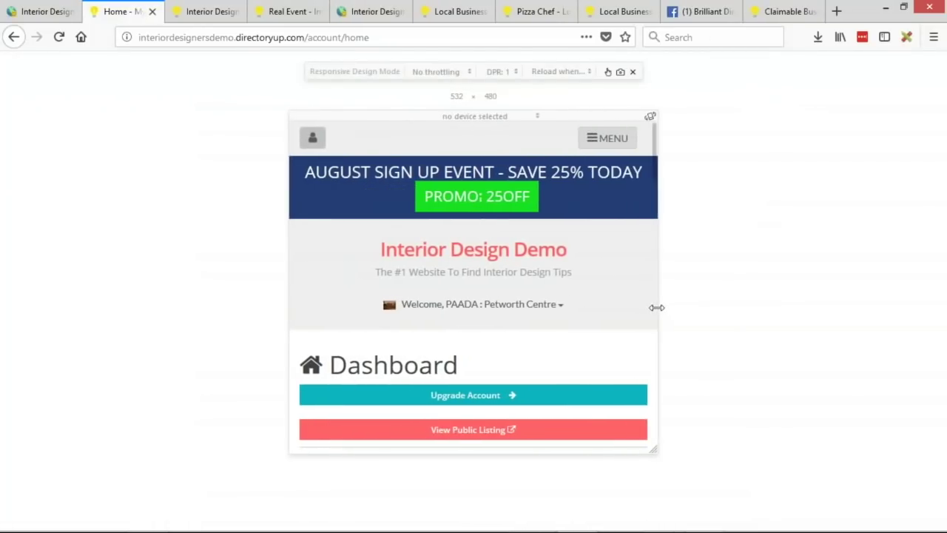
pyautogui.click(592, 140)
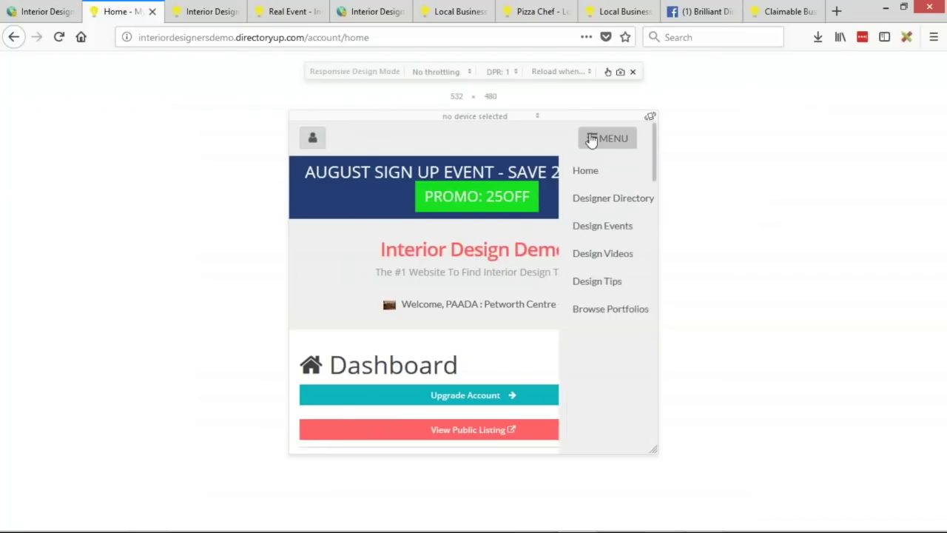
pyautogui.click(592, 139)
# Step: Toggle the member account side panel several times, then return to the admin Member Dashboard settings
pyautogui.click(312, 139)
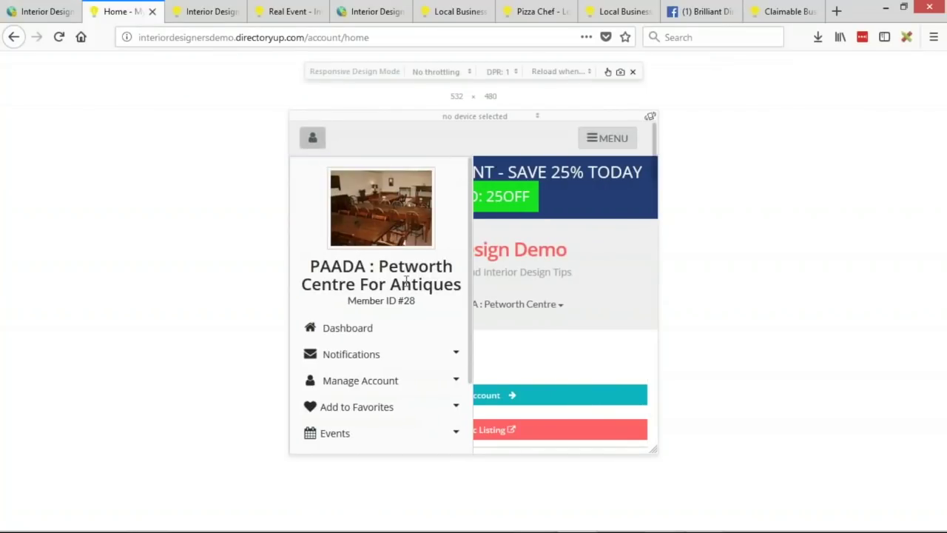
pyautogui.click(311, 138)
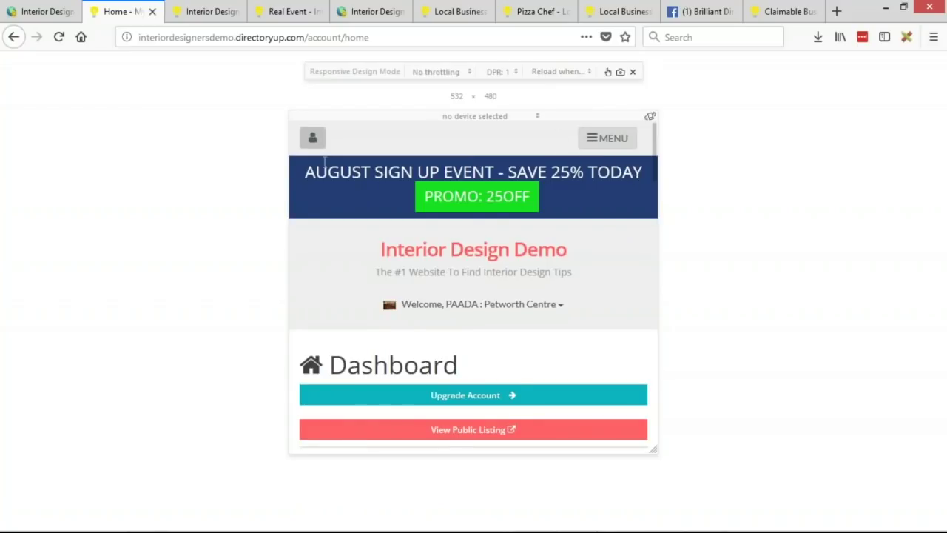
pyautogui.click(312, 140)
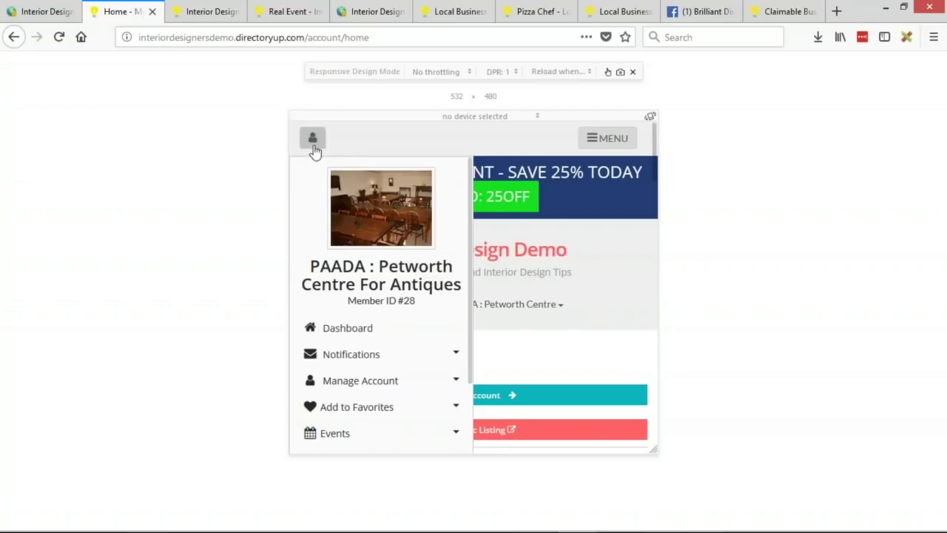
pyautogui.click(313, 140)
pyautogui.click(315, 145)
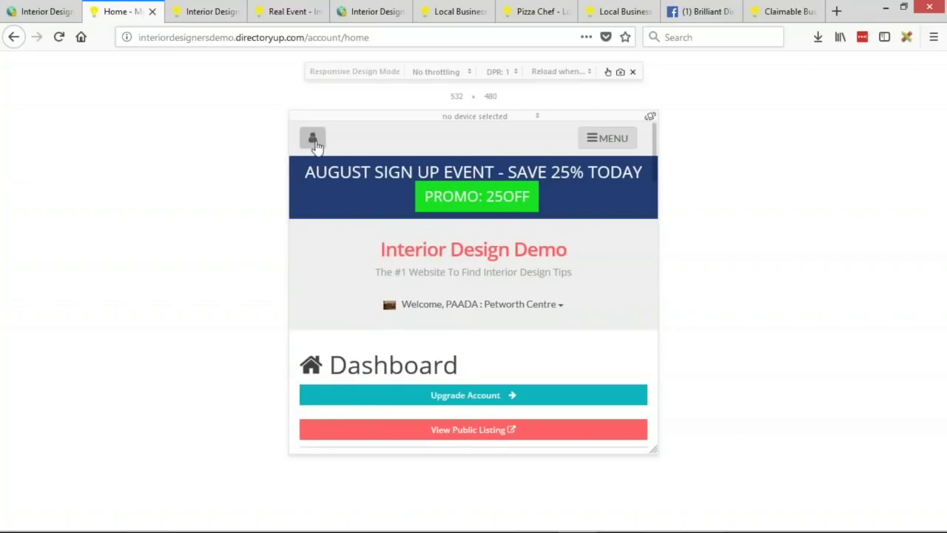
pyautogui.click(315, 144)
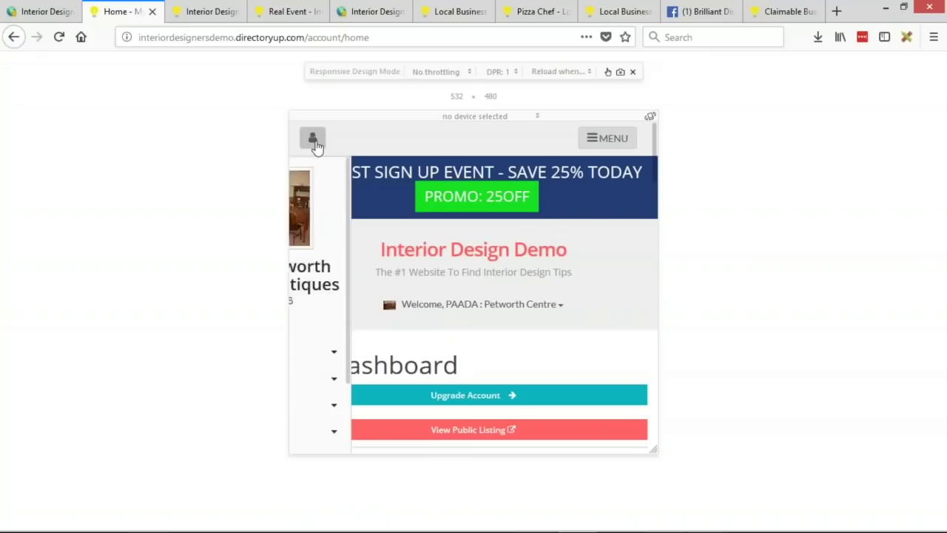
pyautogui.click(37, 12)
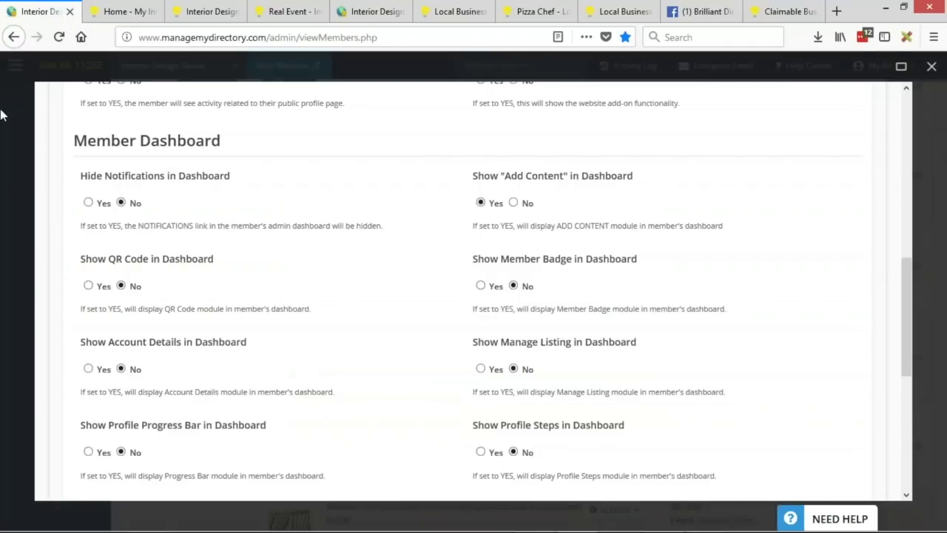
# Step: Close the member dashboard settings and go to Settings > Text Labels
pyautogui.click(3, 114)
pyautogui.scroll(3, 275, 288)
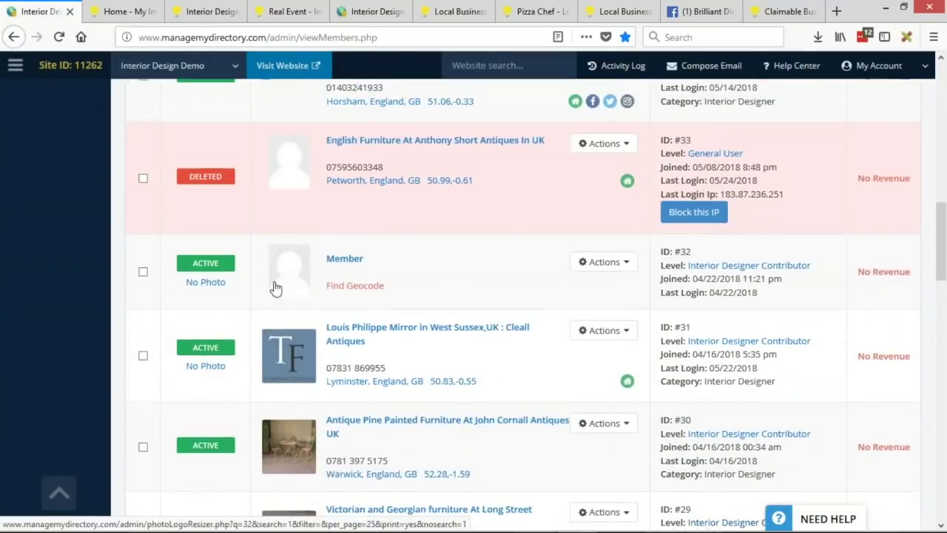
pyautogui.scroll(8, 275, 288)
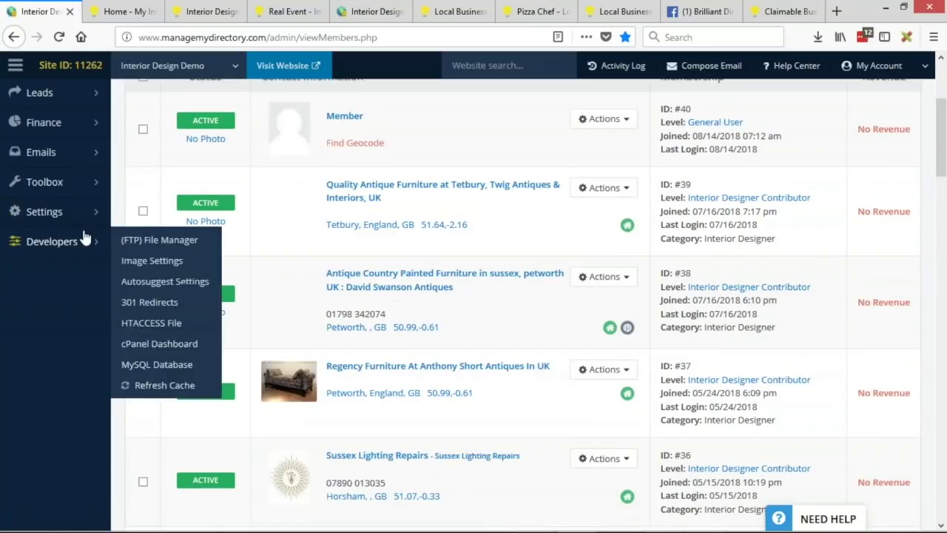
pyautogui.moveTo(111, 222)
pyautogui.click(122, 252)
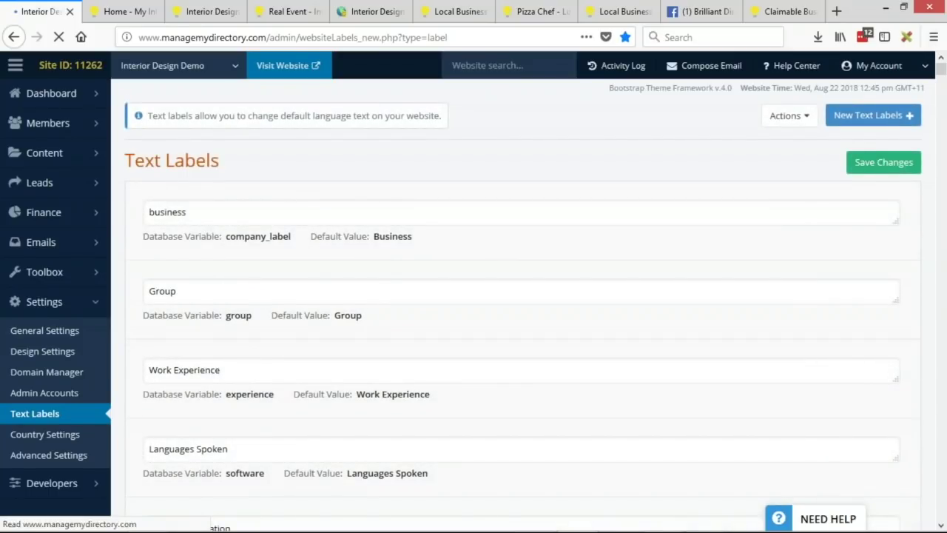
# Step: Search the Text Labels for 'user' and scan the results
pyautogui.click(757, 163)
pyautogui.write('user')
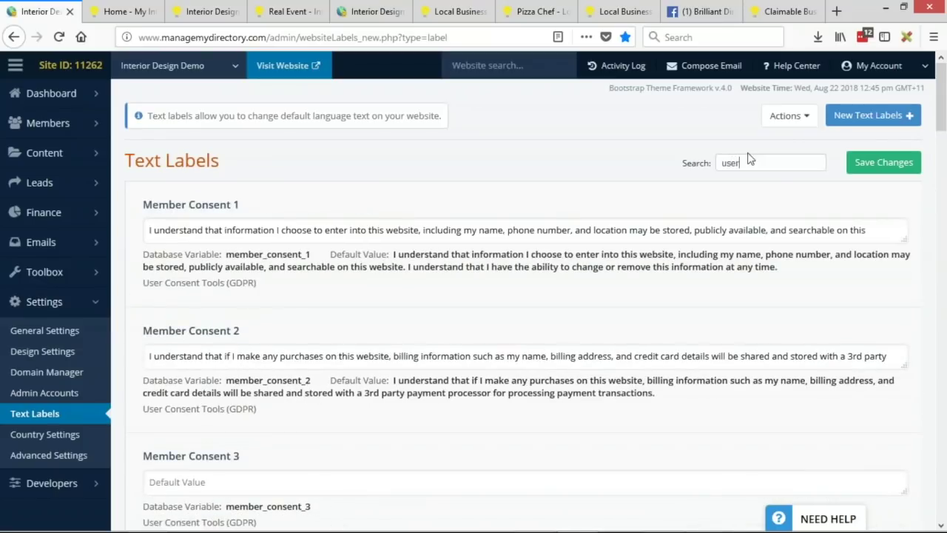
pyautogui.scroll(-5, 545, 305)
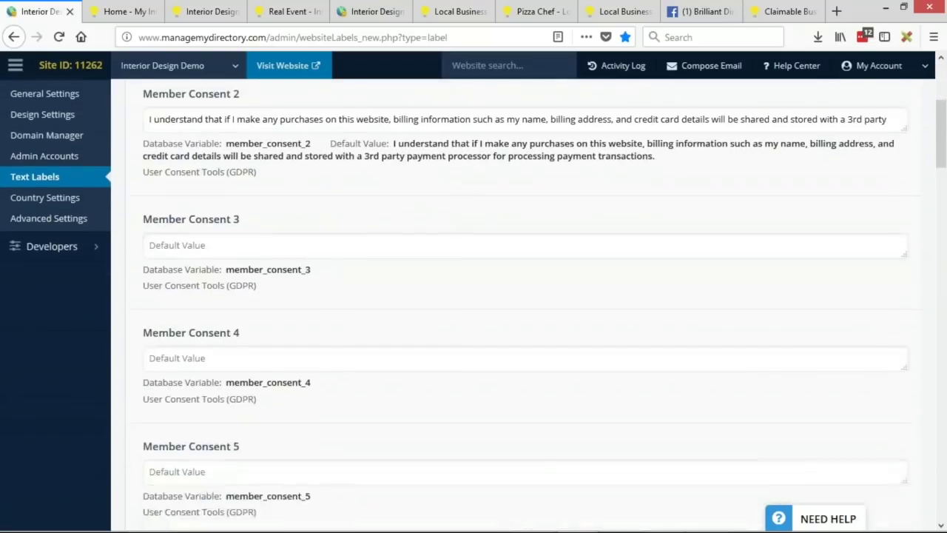
pyautogui.scroll(-10, 464, 237)
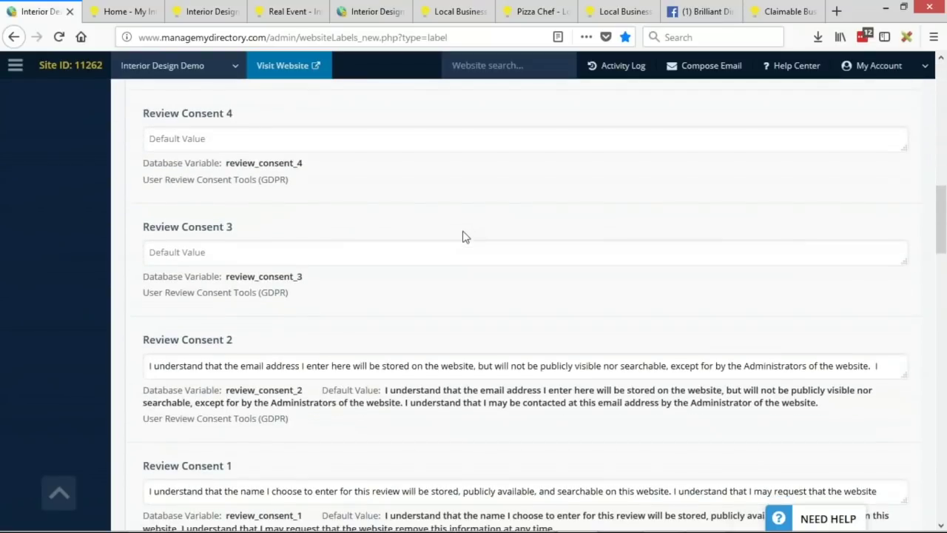
pyautogui.scroll(-9, 524, 301)
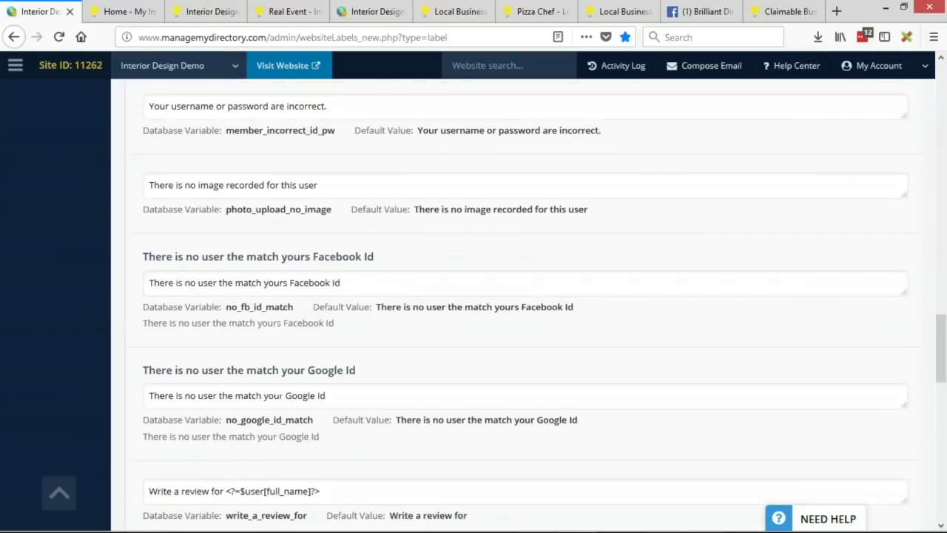
pyautogui.scroll(-3, 463, 233)
pyautogui.scroll(20, 533, 237)
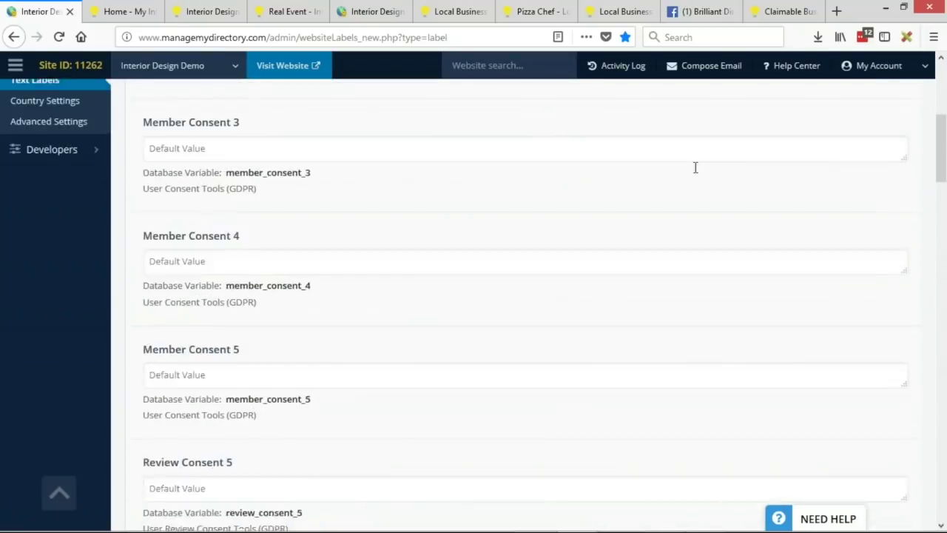
# Step: Search for 'menu', then copy '_icon' from mobile_main_menu_icon and filter by it
pyautogui.doubleClick(723, 161)
pyautogui.write('menu')
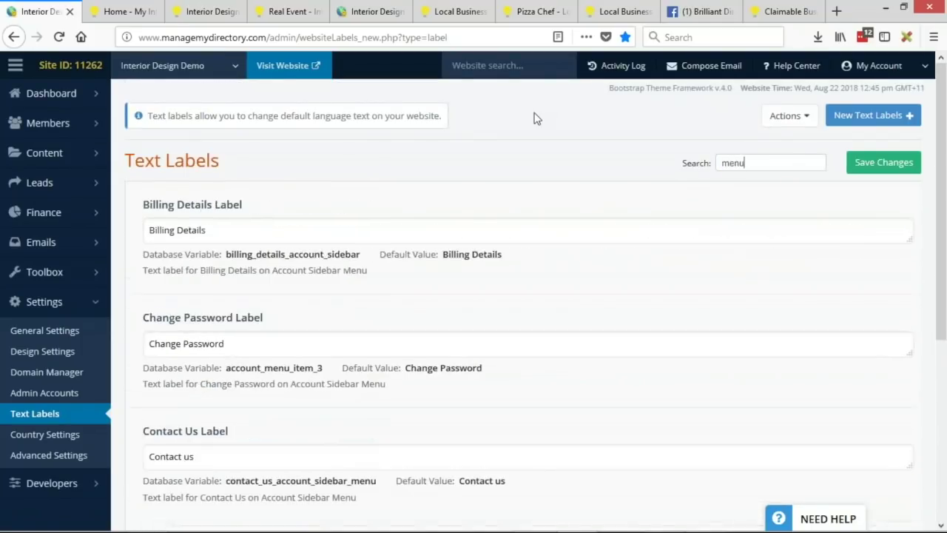
pyautogui.scroll(-3, 349, 264)
pyautogui.scroll(-2, 348, 264)
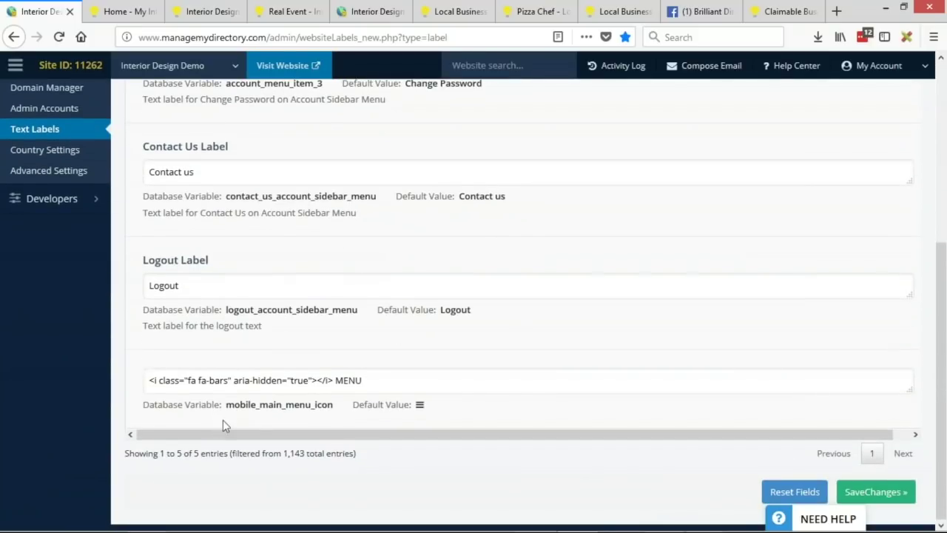
pyautogui.moveTo(228, 406); pyautogui.dragTo(330, 411)
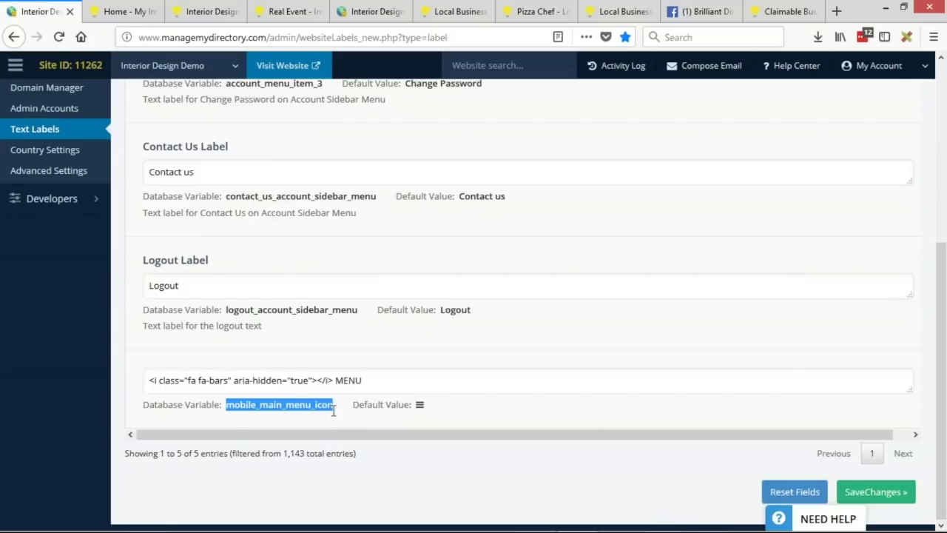
pyautogui.click(309, 403)
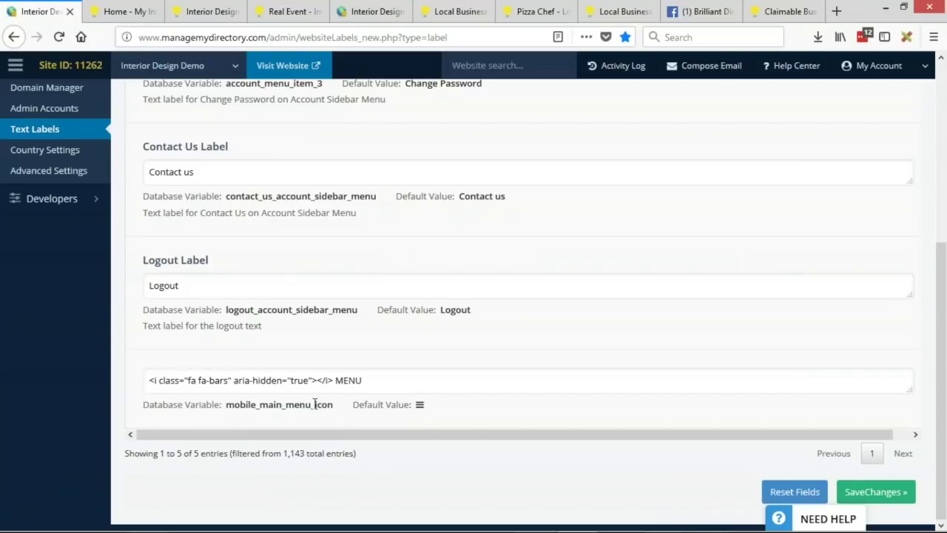
pyautogui.moveTo(313, 404); pyautogui.dragTo(328, 402)
pyautogui.scroll(10, 582, 192)
pyautogui.doubleClick(767, 162)
pyautogui.write('_icon')
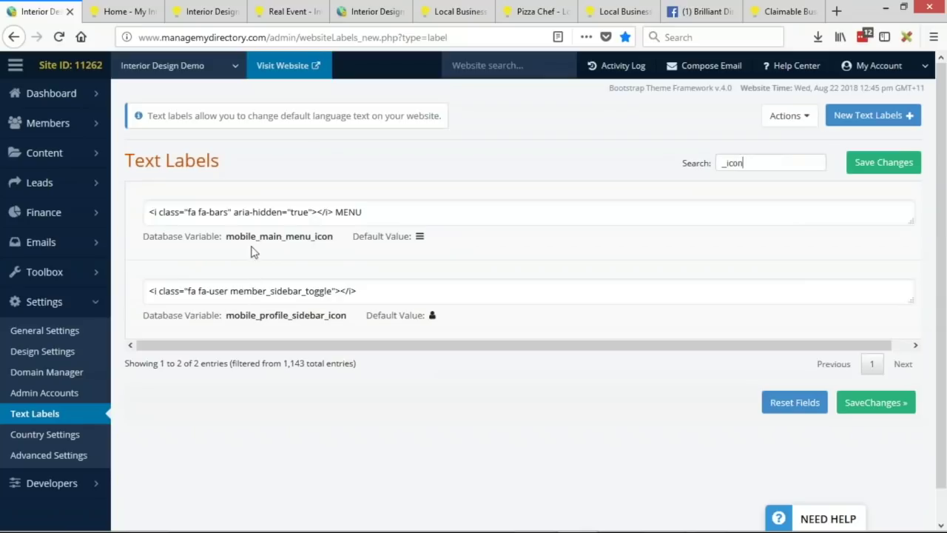
# Step: Inspect the mobile_main_menu_icon label's fa-bars icon code and MENU text
pyautogui.moveTo(337, 212); pyautogui.dragTo(392, 211)
pyautogui.moveTo(333, 213); pyautogui.dragTo(146, 199)
pyautogui.click(215, 212)
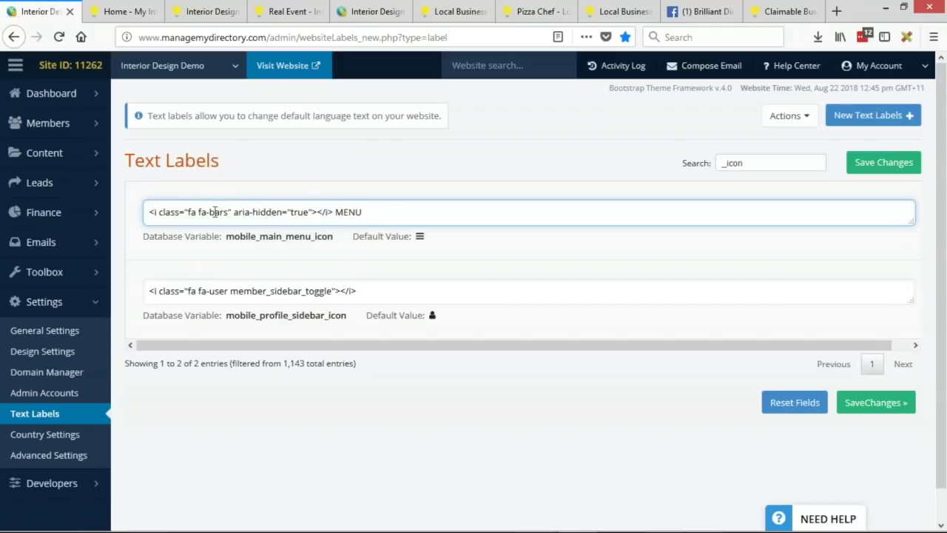
pyautogui.doubleClick(219, 212)
pyautogui.hotkey('ctrl', 'a')
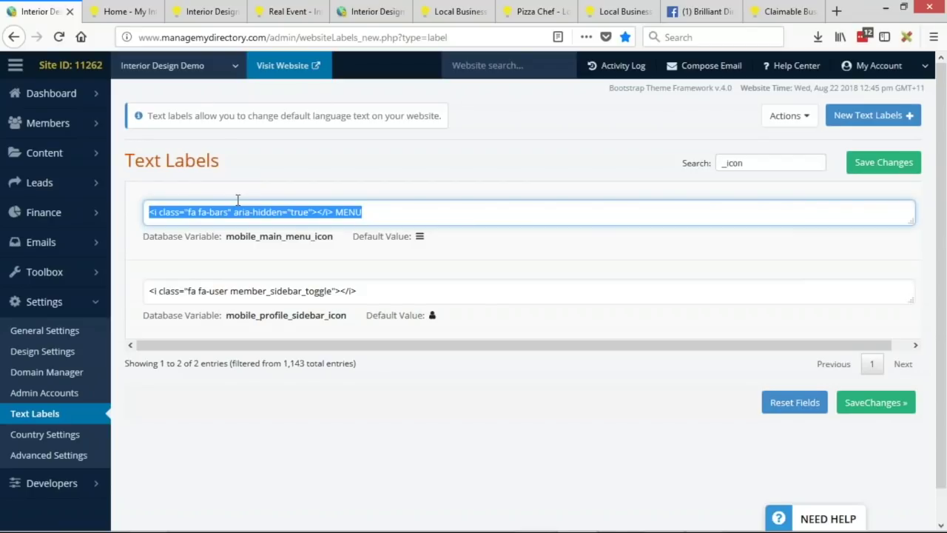
# Step: Change the mobile_profile_sidebar_icon icon from user to bell and save the labels
pyautogui.click(426, 295)
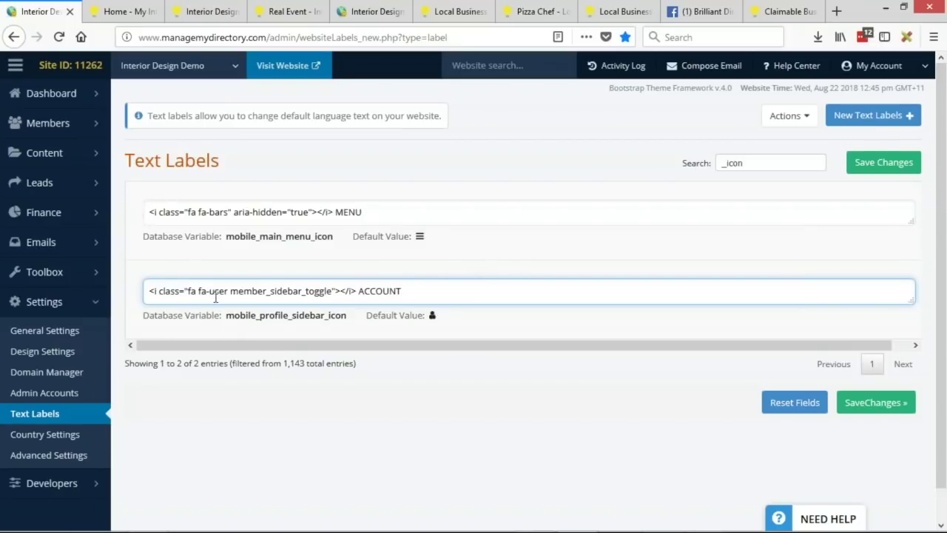
pyautogui.moveTo(210, 292); pyautogui.dragTo(330, 289)
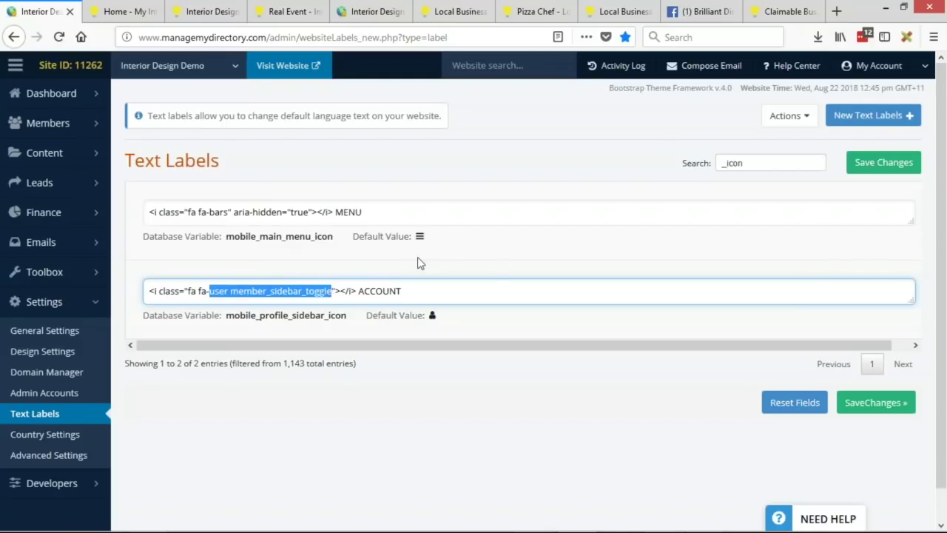
pyautogui.write('bell')
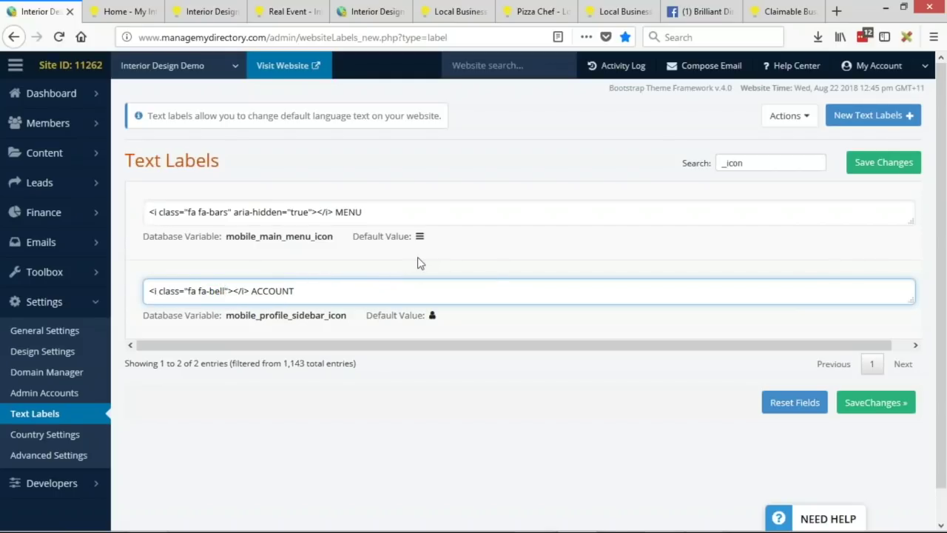
pyautogui.click(884, 165)
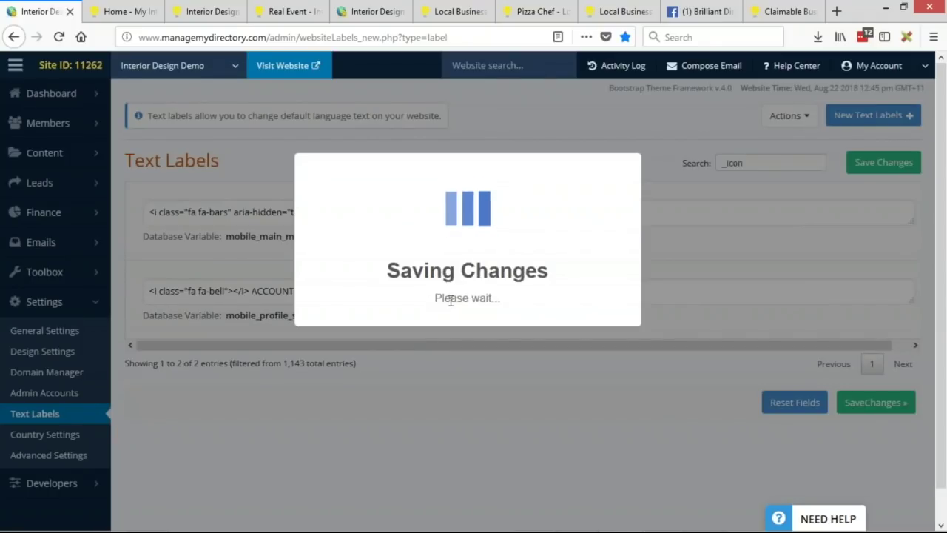
pyautogui.click(128, 9)
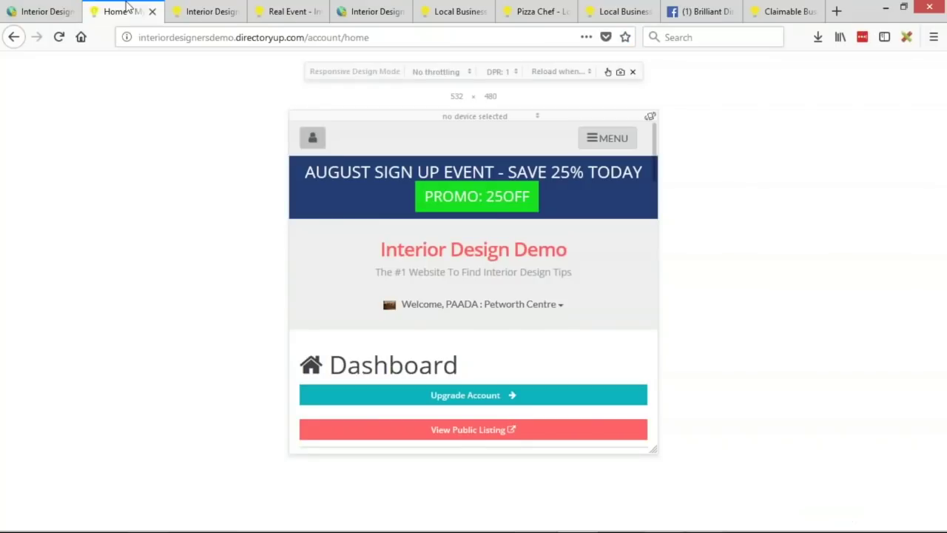
# Step: Reload the mobile preview, go to the home page and open the ACCOUNT sidebar
pyautogui.click(62, 43)
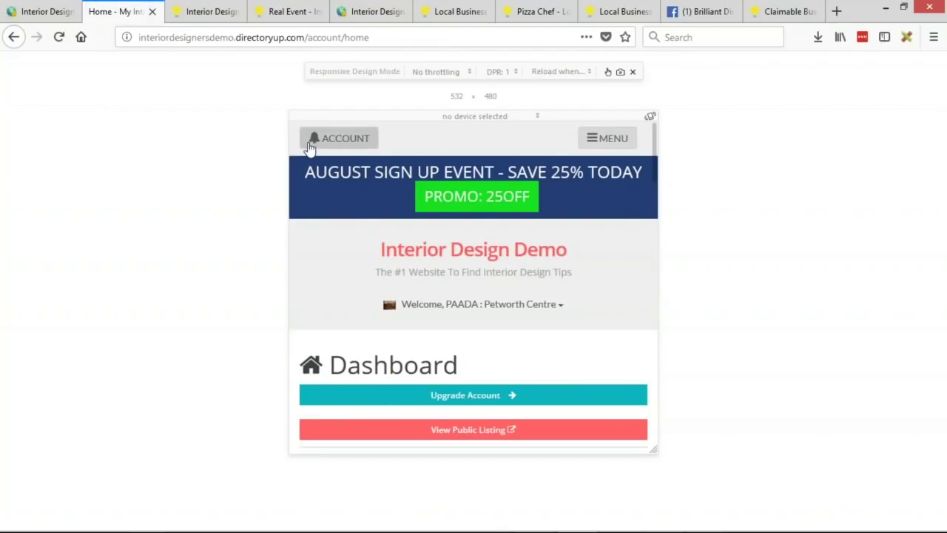
pyautogui.click(497, 259)
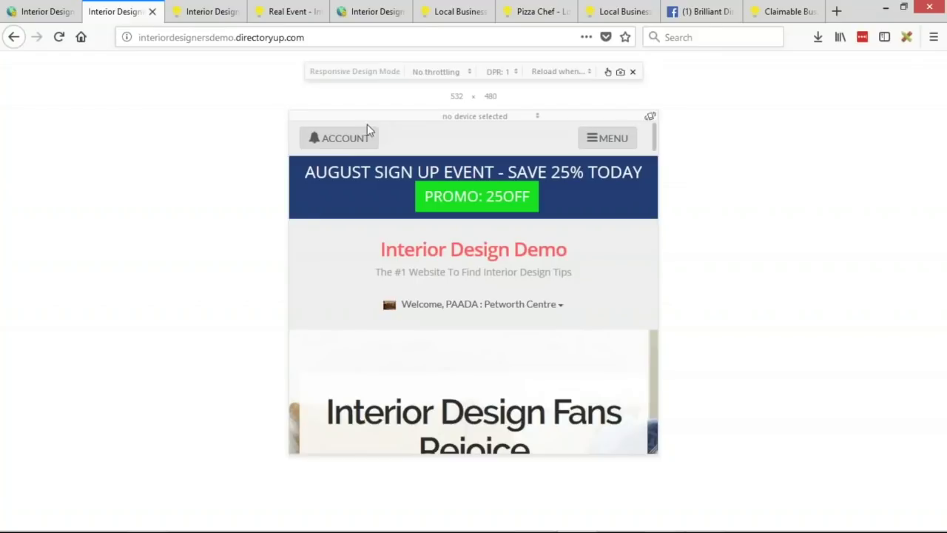
pyautogui.click(334, 138)
pyautogui.scroll(-3, 380, 318)
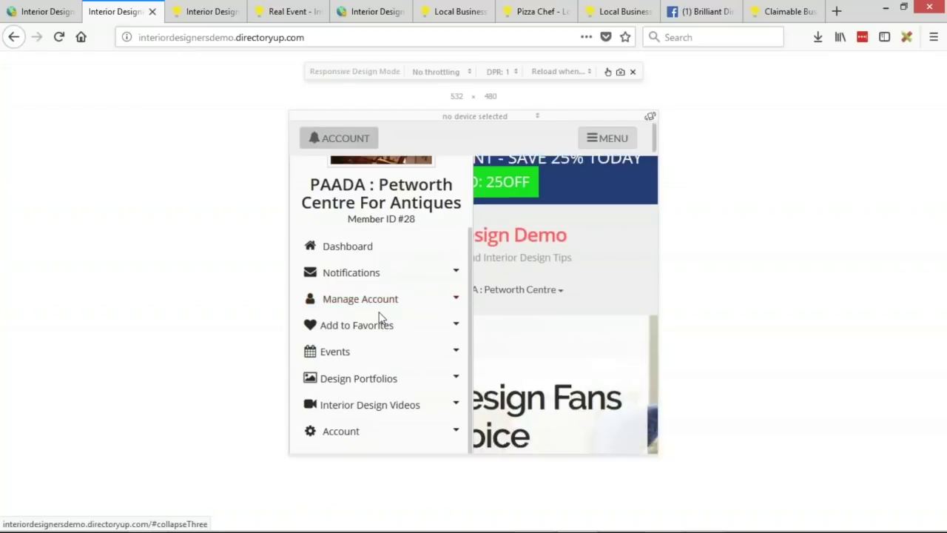
pyautogui.scroll(3, 376, 313)
# Step: Toggle the bell ACCOUNT sidebar several times, then return to the Text Labels page
pyautogui.click(353, 136)
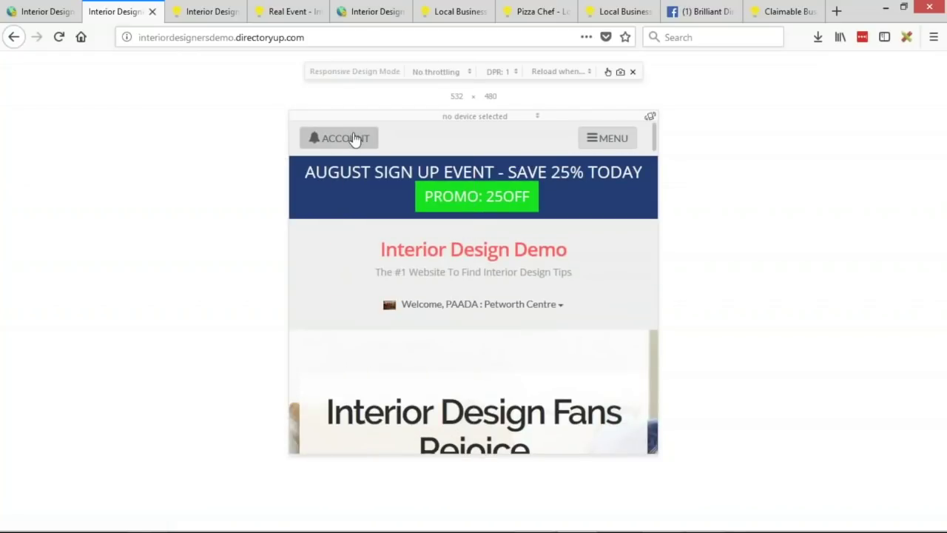
pyautogui.click(354, 138)
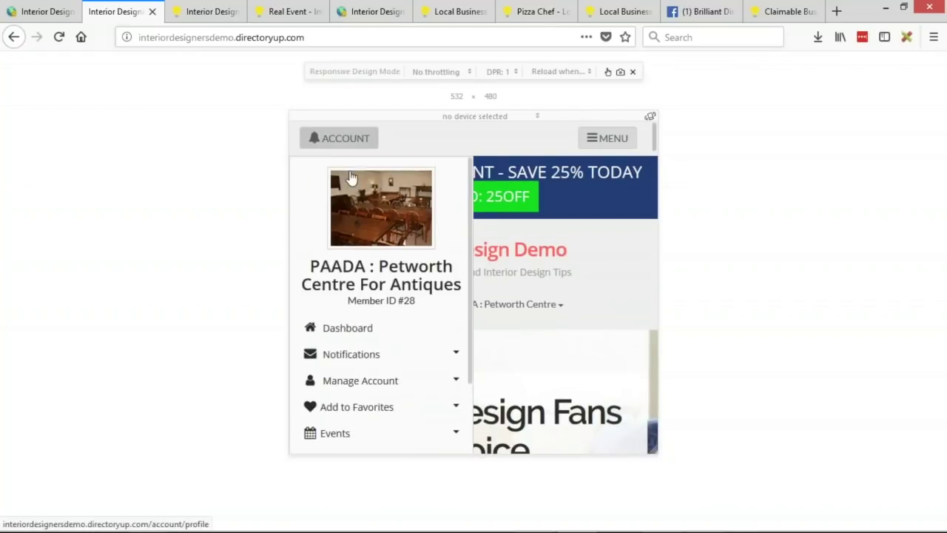
pyautogui.click(357, 140)
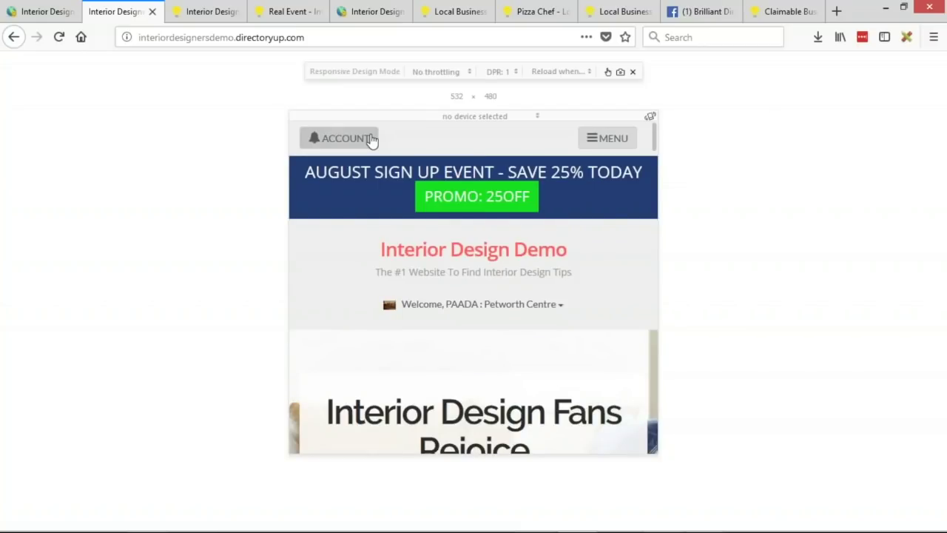
pyautogui.click(372, 140)
pyautogui.click(369, 145)
pyautogui.click(15, 11)
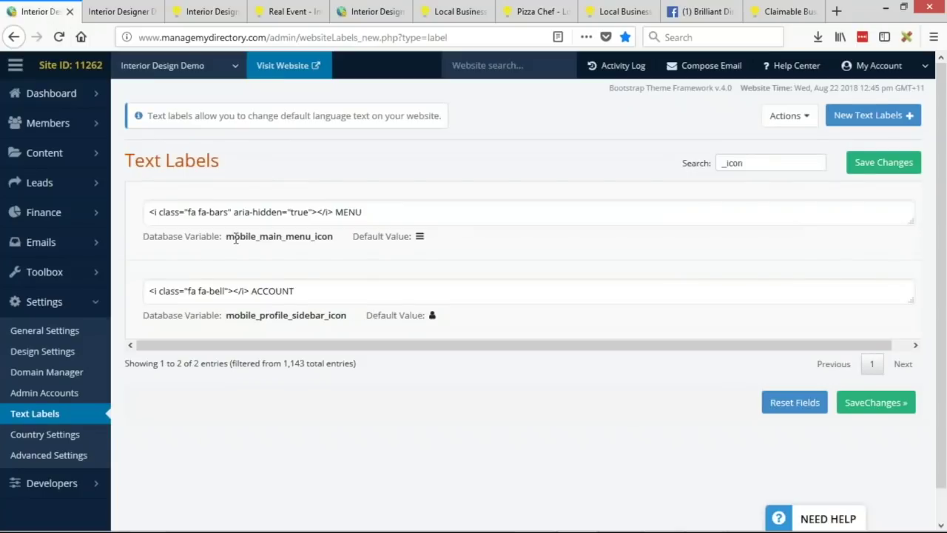
# Step: Highlight the mobile_main_menu_icon and mobile_profile_sidebar_icon variables, then open MENU on the mobile site
pyautogui.moveTo(227, 237); pyautogui.dragTo(332, 231)
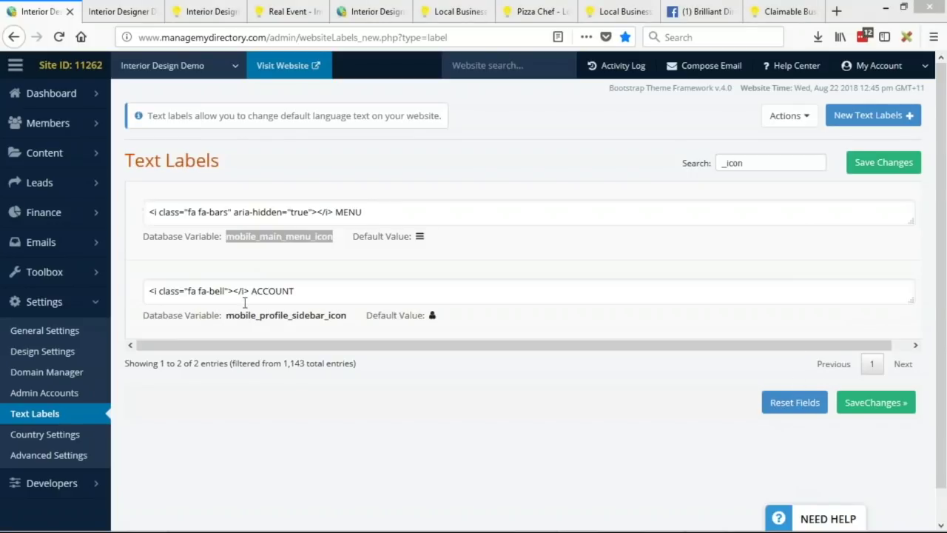
pyautogui.moveTo(228, 315); pyautogui.dragTo(346, 315)
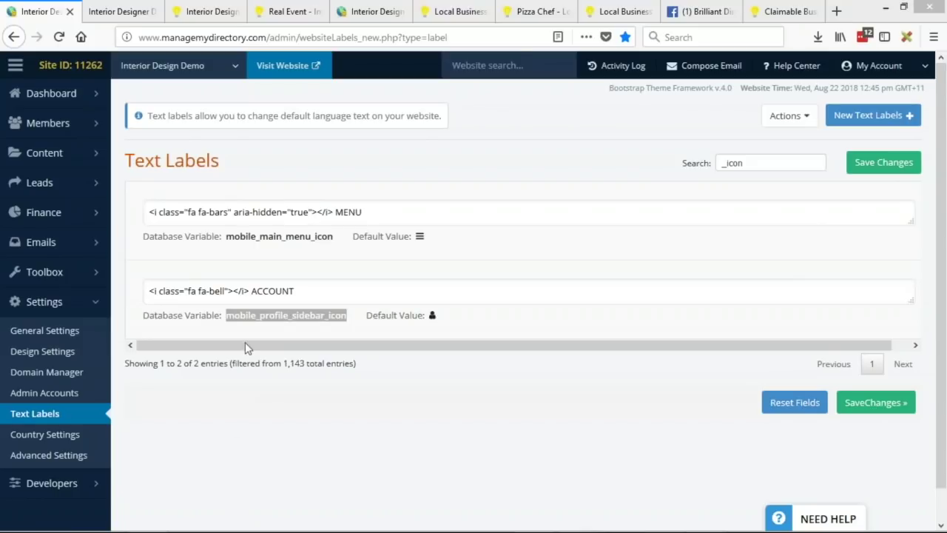
pyautogui.click(237, 321)
pyautogui.doubleClick(264, 323)
pyautogui.click(409, 433)
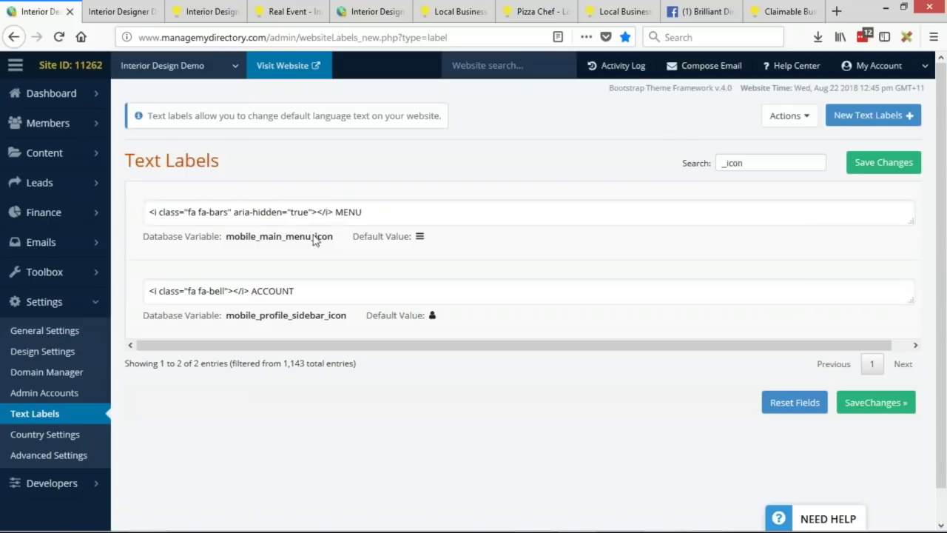
pyautogui.click(138, 11)
pyautogui.click(608, 139)
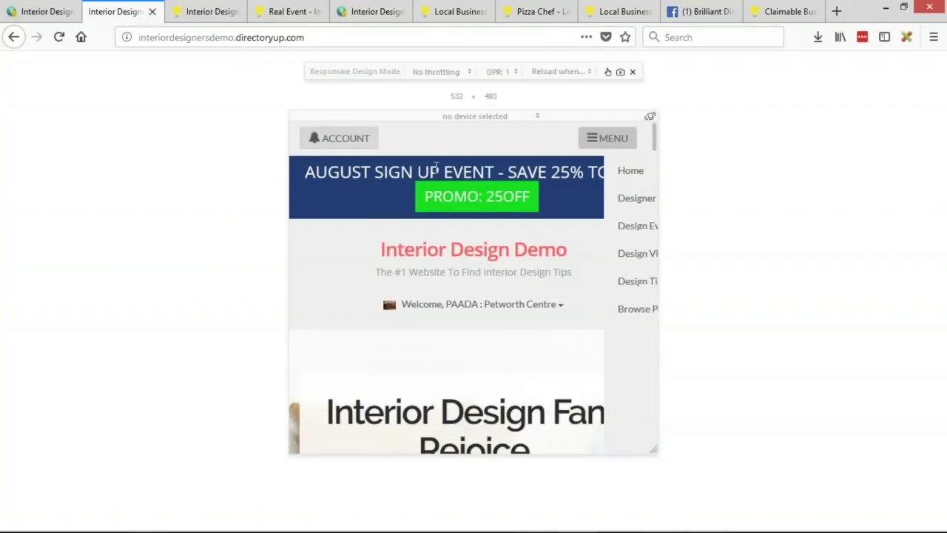
# Step: Show and close the ACCOUNT sidebar on the mobile site, then return to the Text Labels admin tab
pyautogui.click(352, 140)
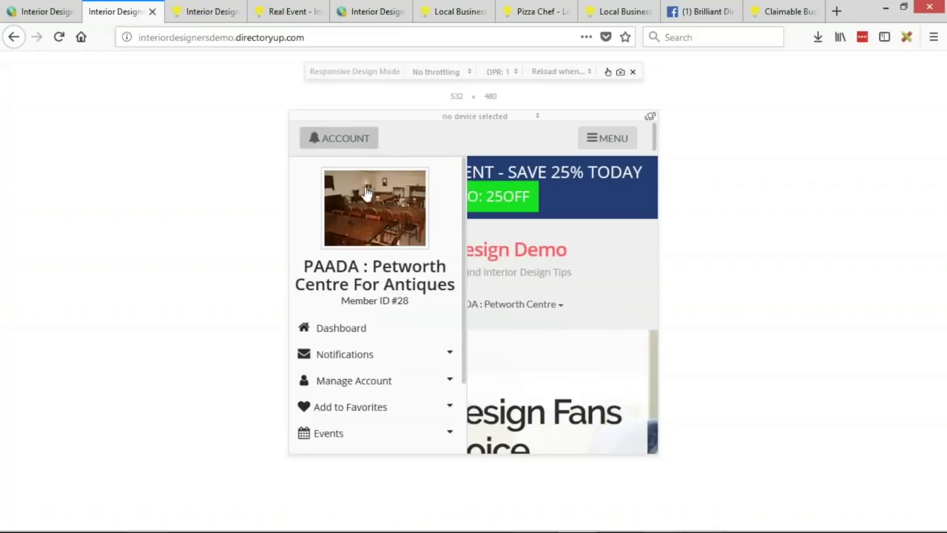
pyautogui.click(353, 144)
pyautogui.hotkey('alt', 'Tab')
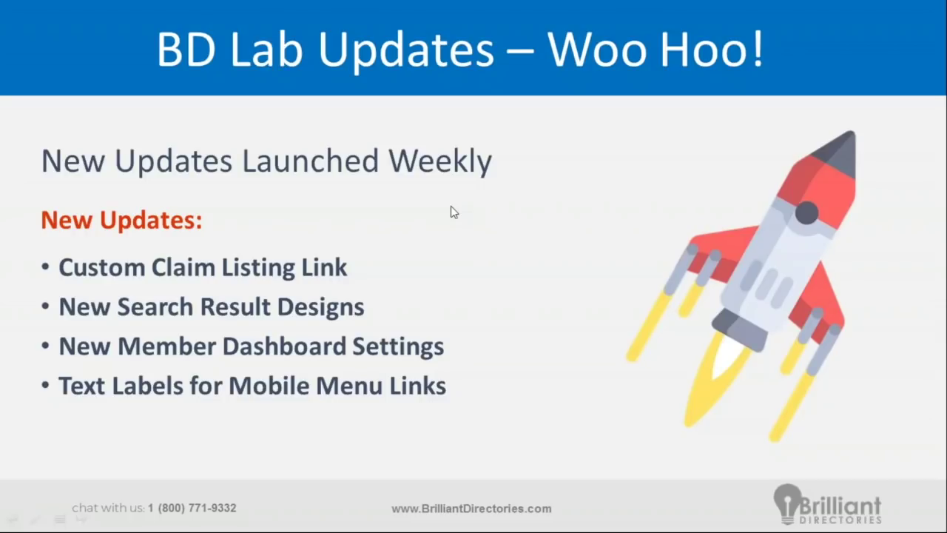
pyautogui.hotkey('alt', 'Tab')
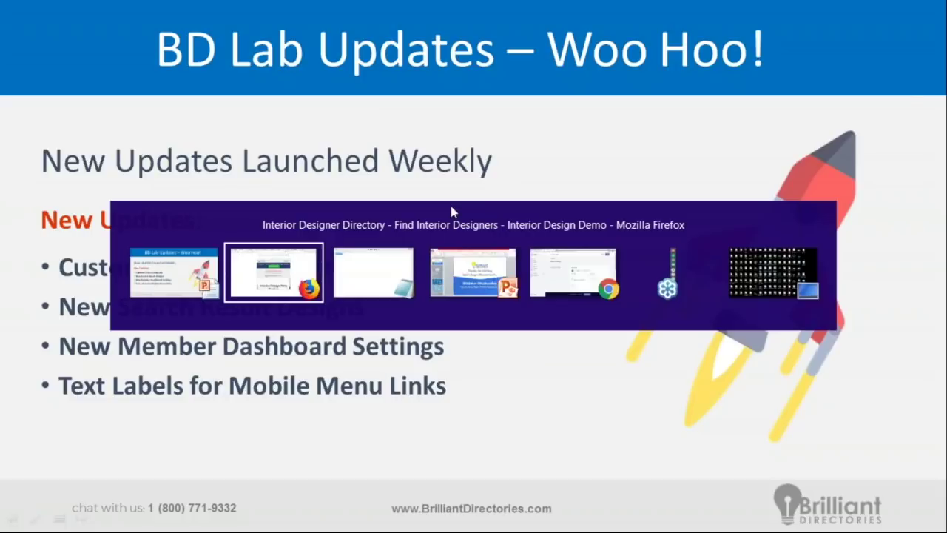
pyautogui.click(836, 11)
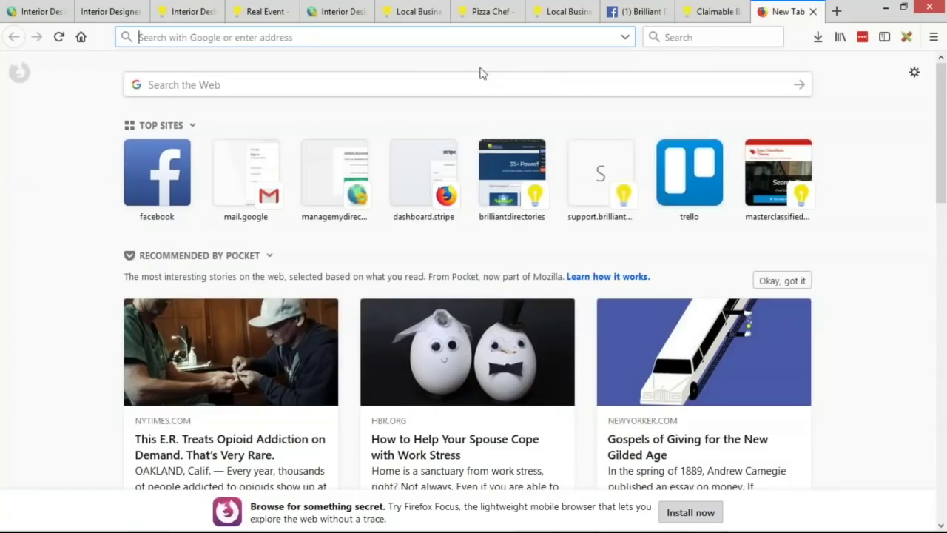
pyautogui.click(29, 13)
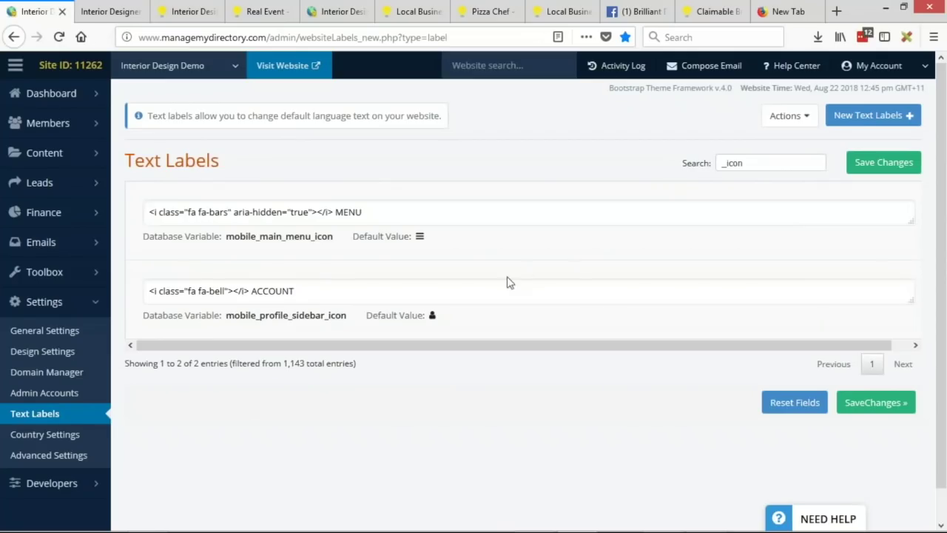
# Step: Open the Help Center from the top admin bar
pyautogui.click(799, 68)
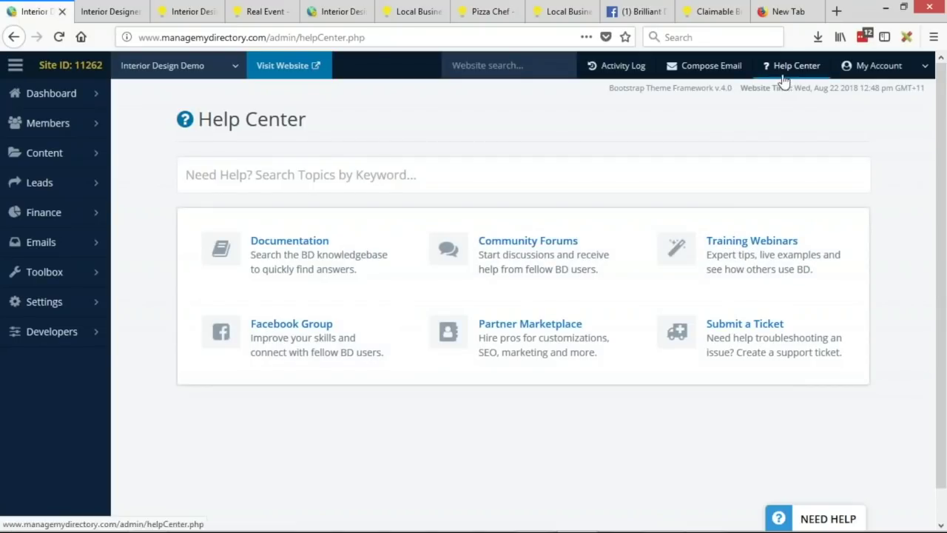
# Step: Search the help topics for 'import' and dismiss the results
pyautogui.click(254, 184)
pyautogui.write('import')
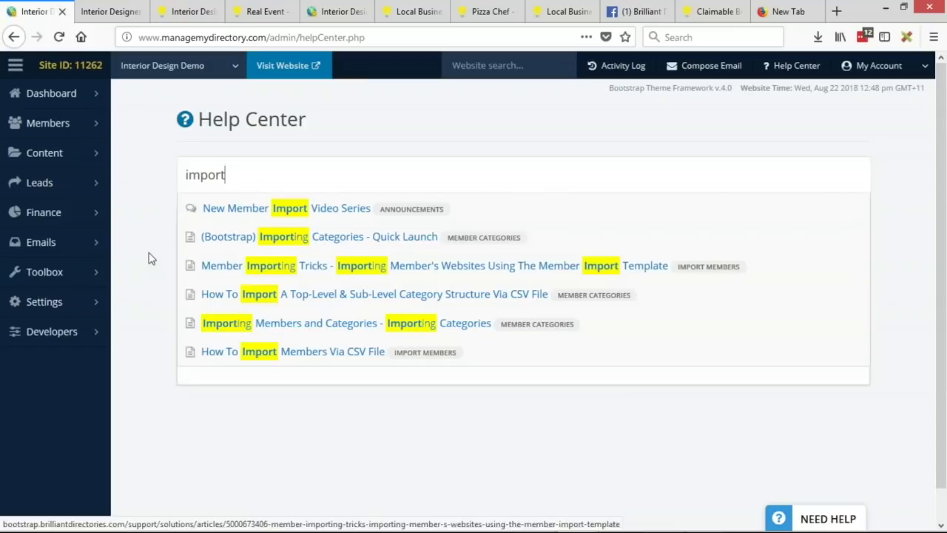
pyautogui.click(154, 277)
# Step: Open the Community Forums' Monthly Changelog forum and select its page address
pyautogui.click(534, 247)
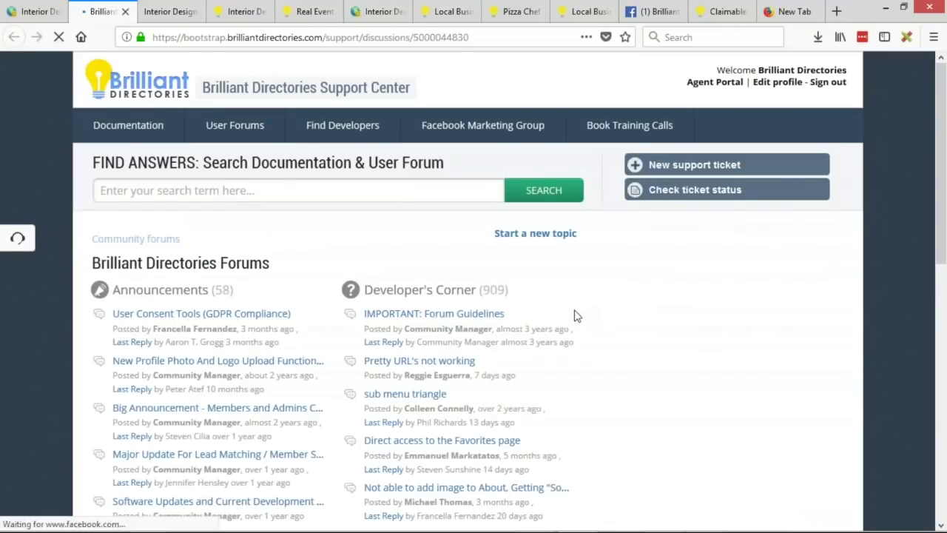
pyautogui.scroll(-6, 491, 323)
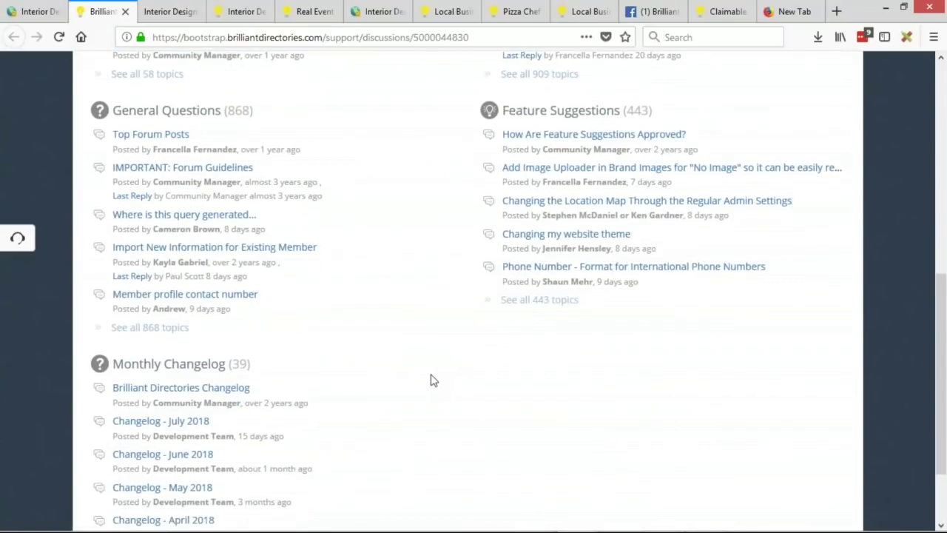
pyautogui.scroll(-2, 434, 381)
pyautogui.click(171, 266)
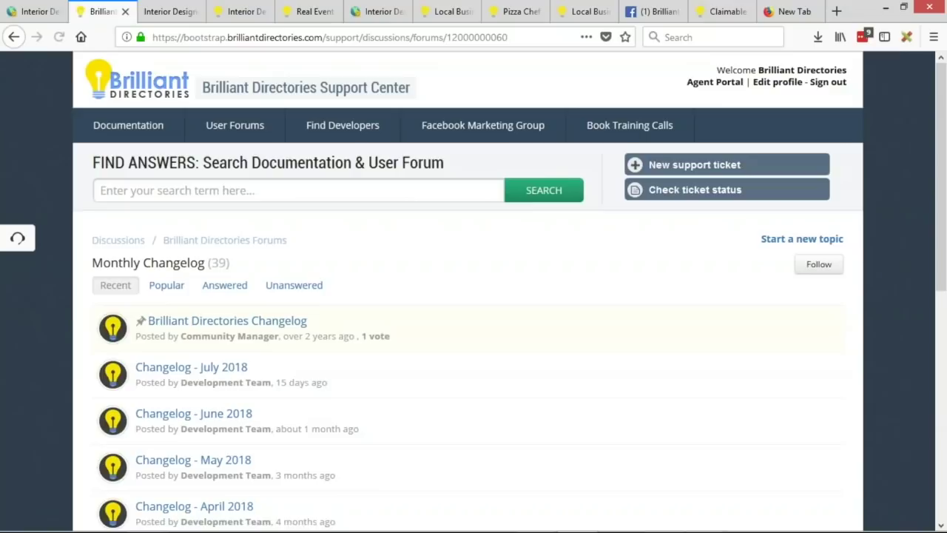
pyautogui.click(318, 37)
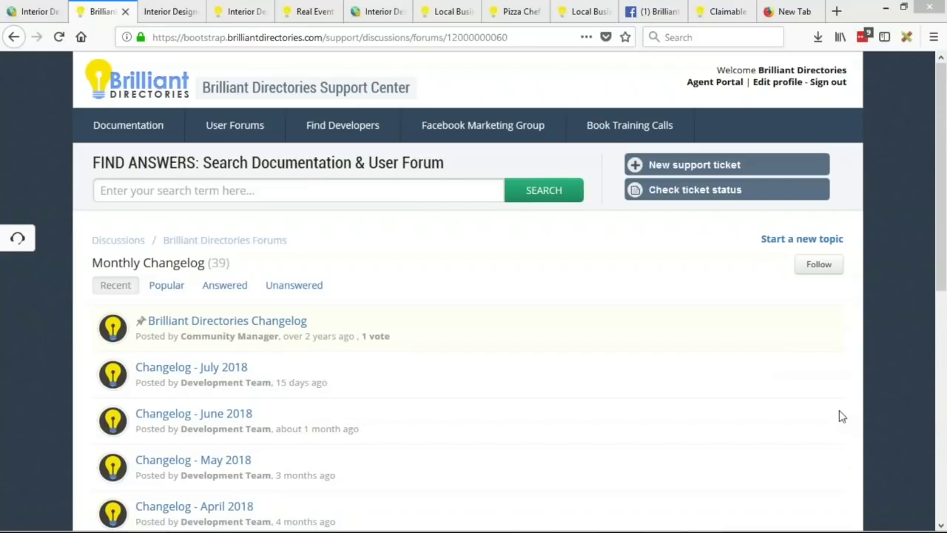
pyautogui.hotkey('alt', 'Tab')
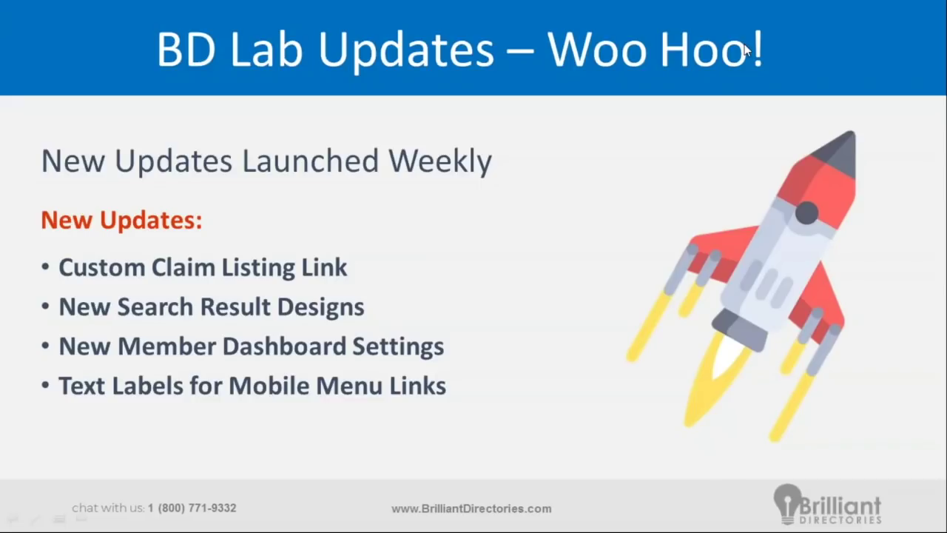
# Step: Advance the slideshow past the BD Lab Updates slide
pyautogui.click(17, 95)
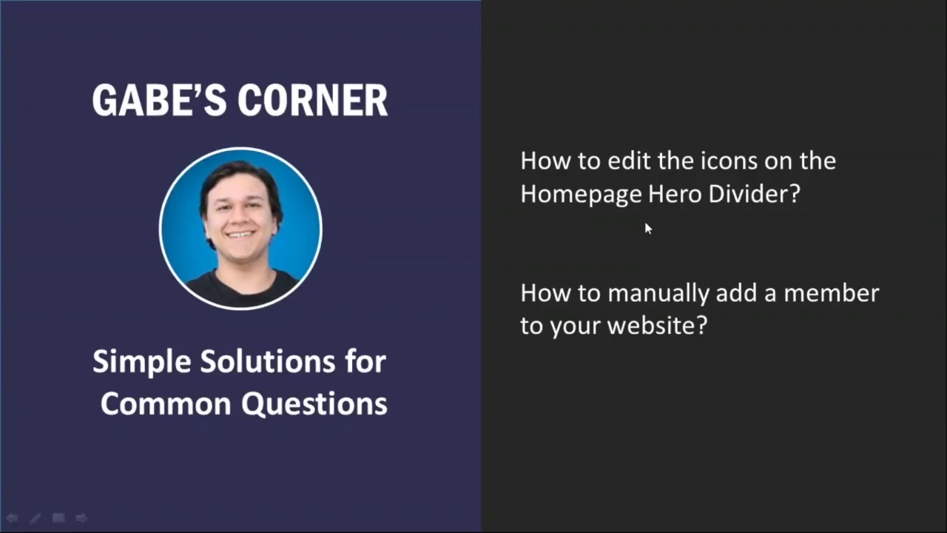
# Step: Alt+Tab from the PowerPoint slideshow to Firefox showing the Monthly Changelog forum
pyautogui.hotkey('alt', 'Tab')
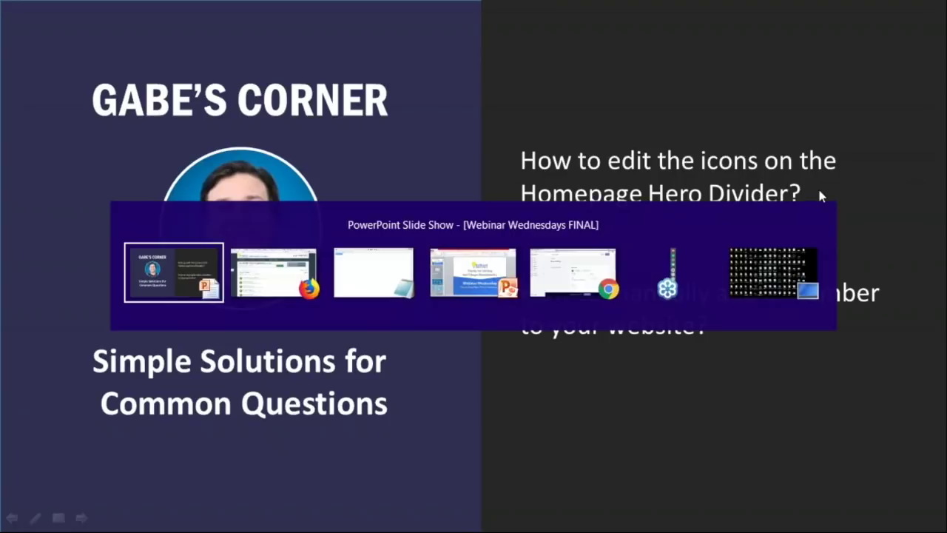
pyautogui.hotkey('alt', 'Tab')
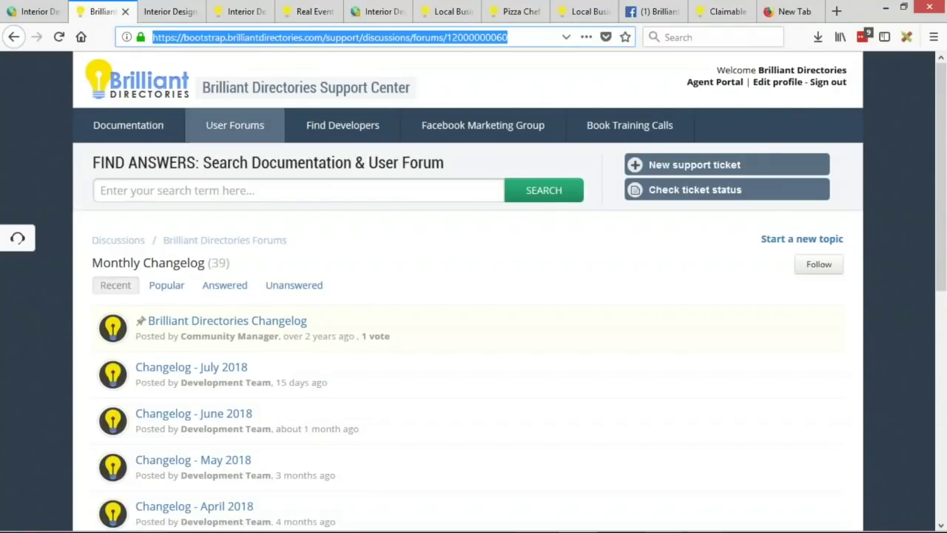
# Step: Close the forum tab and reload the demo homepage at full width, scrolled to the divider
pyautogui.click(125, 11)
pyautogui.click(111, 11)
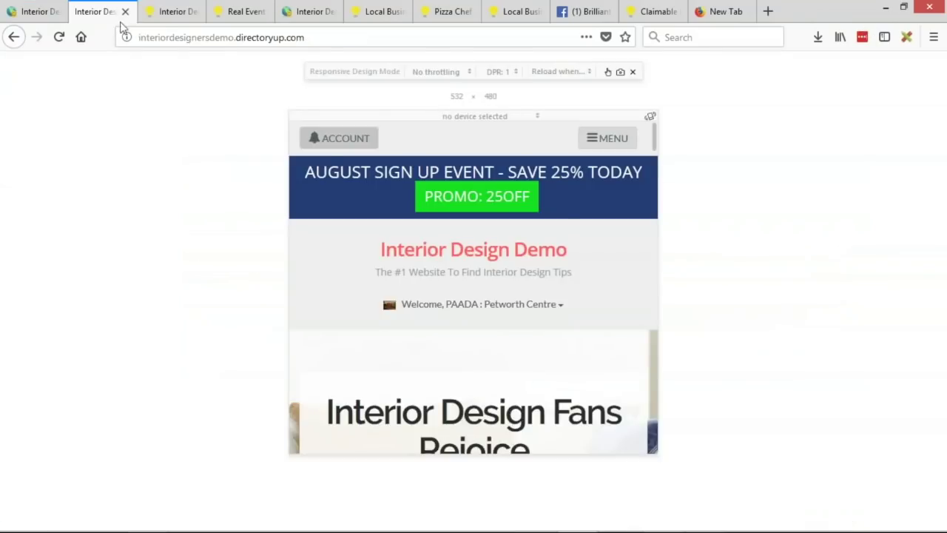
pyautogui.click(632, 71)
pyautogui.click(265, 133)
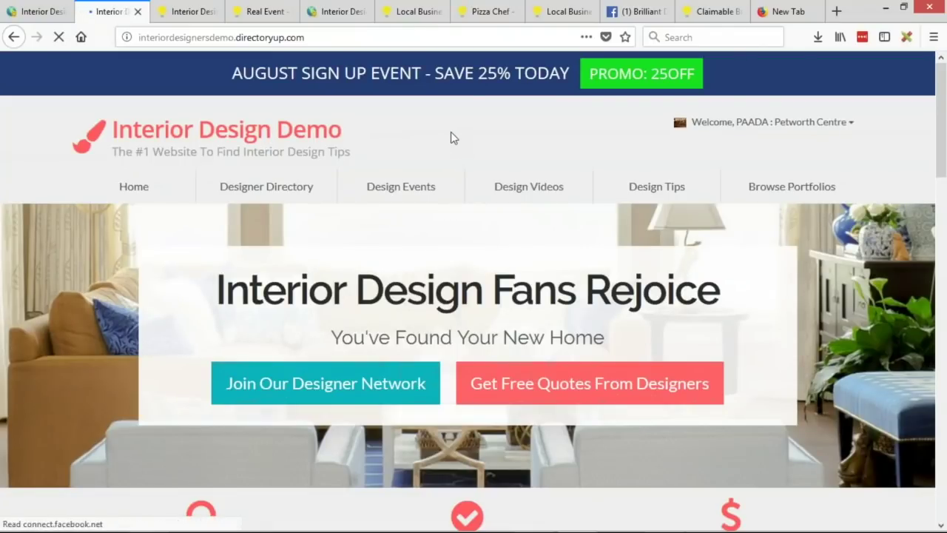
pyautogui.scroll(-3, 414, 144)
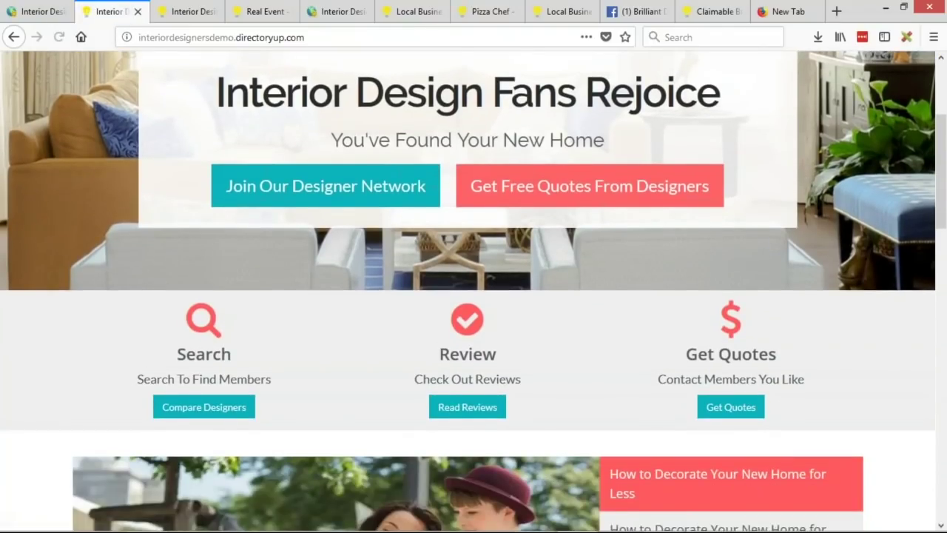
pyautogui.scroll(-1, 257, 274)
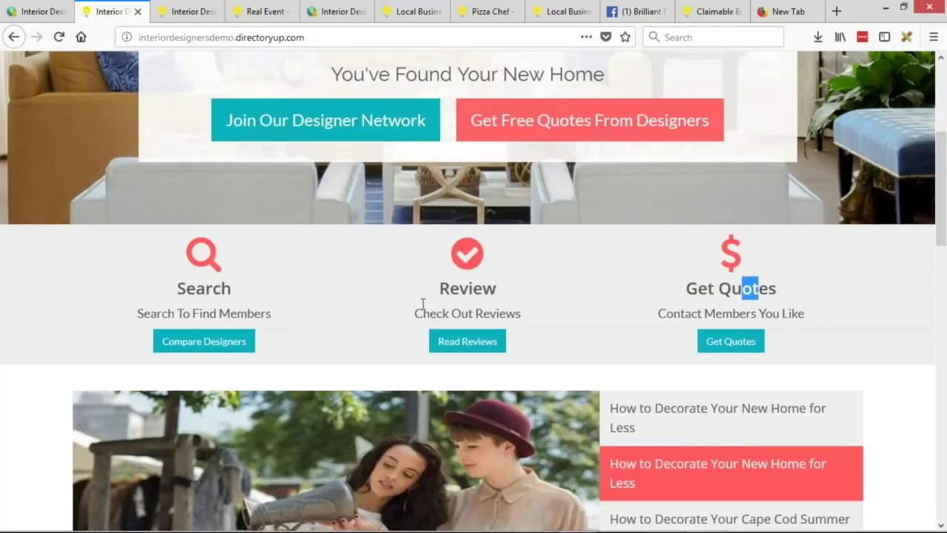
# Step: Highlight the Search To Find Members, Review and Contact Members You Like captions, then return to admin
pyautogui.moveTo(140, 313); pyautogui.dragTo(272, 313)
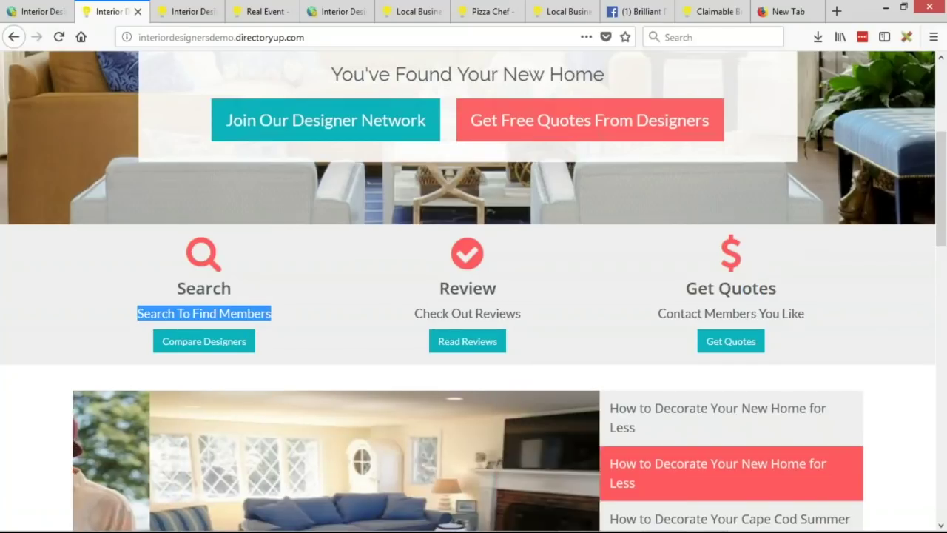
pyautogui.moveTo(449, 313); pyautogui.dragTo(497, 314)
pyautogui.click(699, 313)
pyautogui.tripleClick(699, 313)
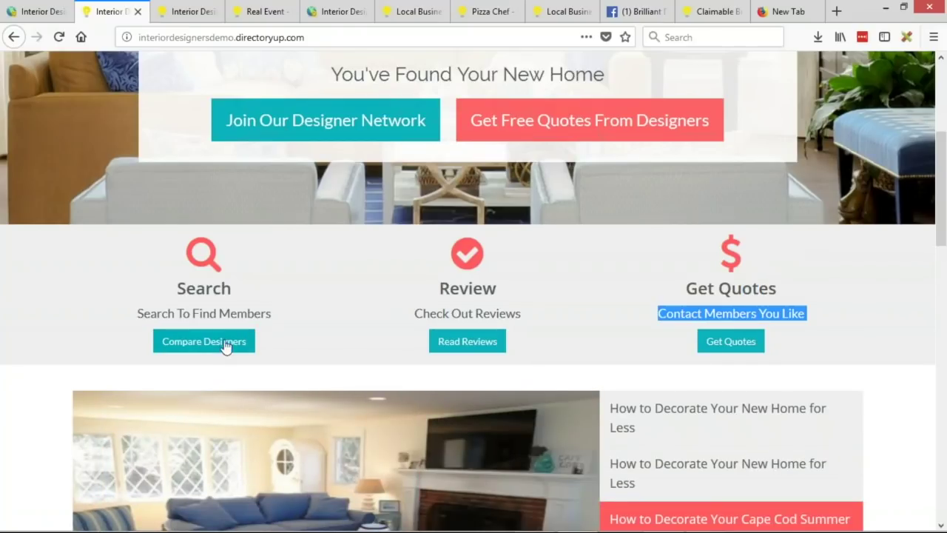
pyautogui.click(804, 265)
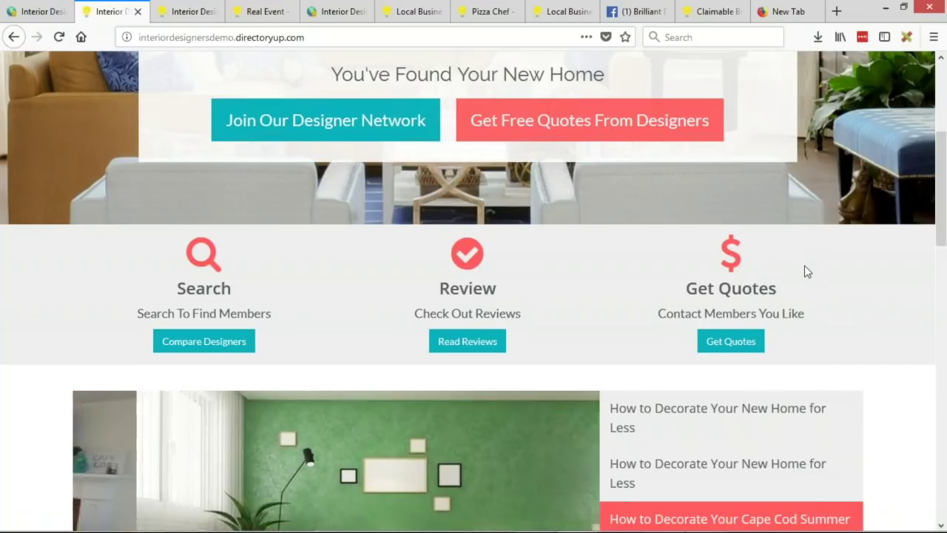
pyautogui.scroll(-2, 804, 264)
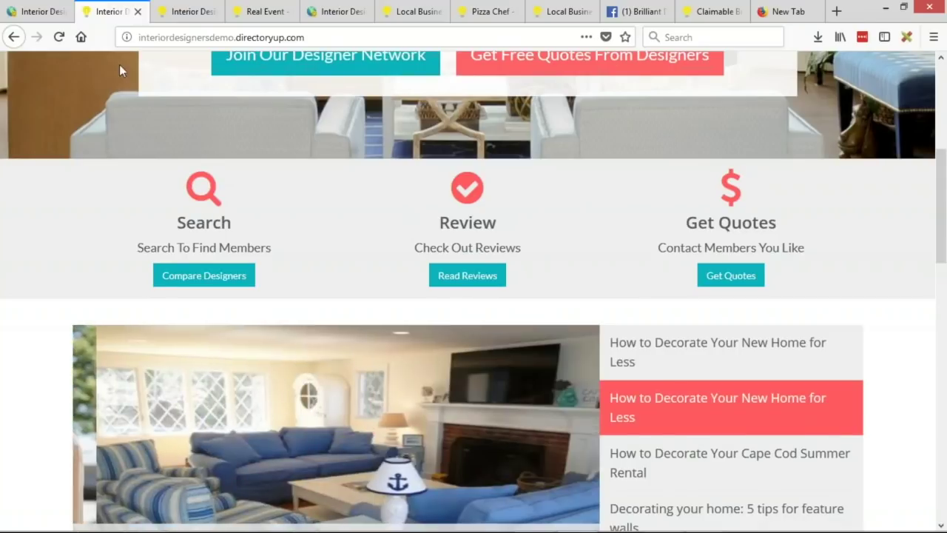
pyautogui.click(28, 19)
# Step: Open Design Settings' Homepage Layout and expand the Homepage Divider Settings
pyautogui.moveTo(55, 301)
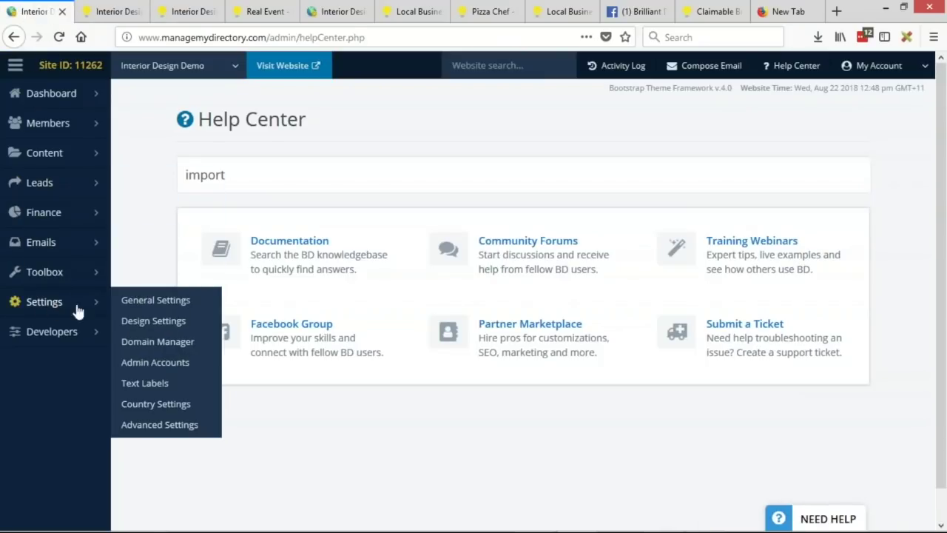
pyautogui.click(147, 333)
pyautogui.click(112, 12)
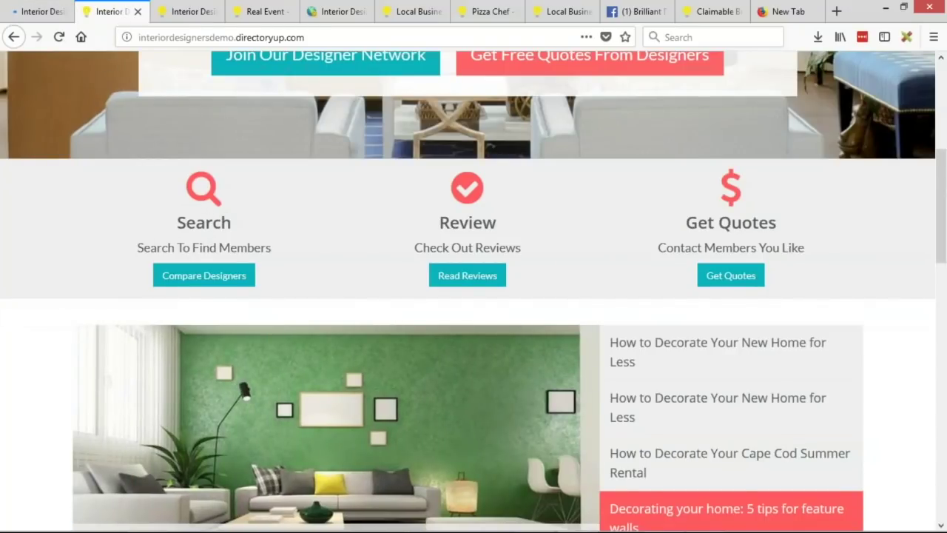
pyautogui.click(42, 9)
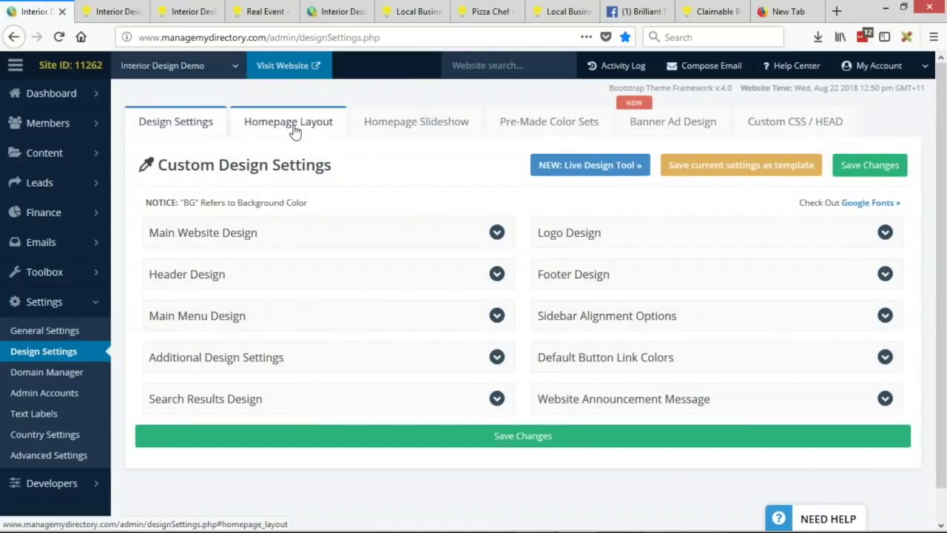
pyautogui.click(289, 125)
pyautogui.click(611, 229)
# Step: Retitle the divider items Search Designers, Review Designers and Get Project Quotes
pyautogui.click(609, 338)
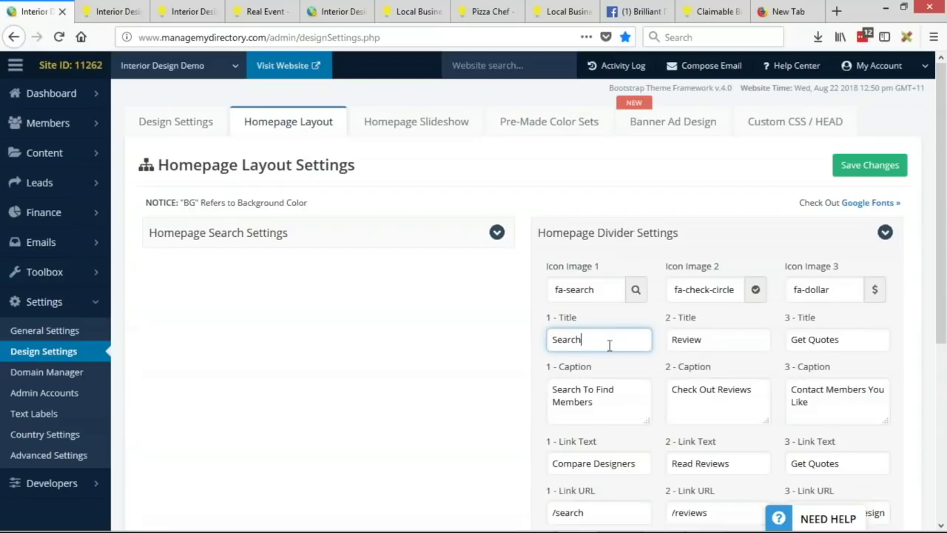
pyautogui.write('Designers')
pyautogui.click(759, 338)
pyautogui.write('Designers')
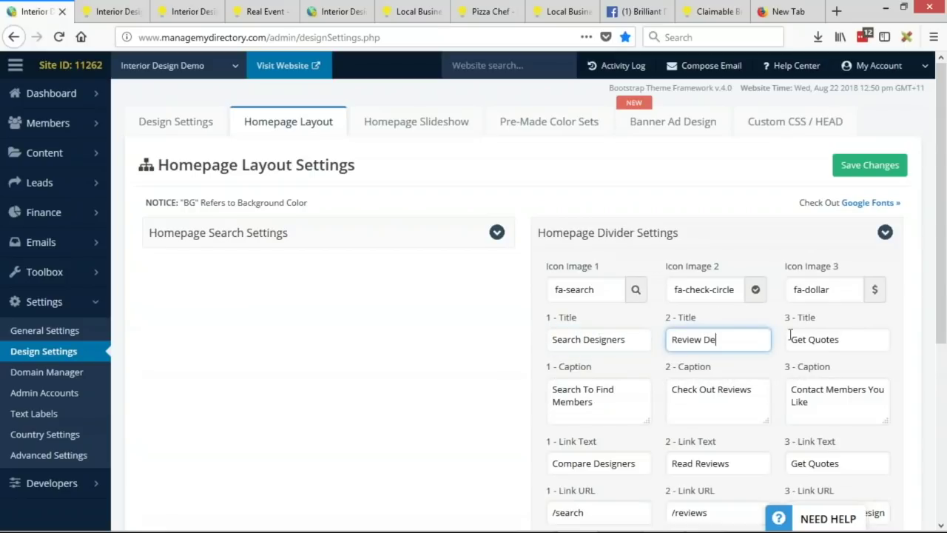
pyautogui.click(808, 339)
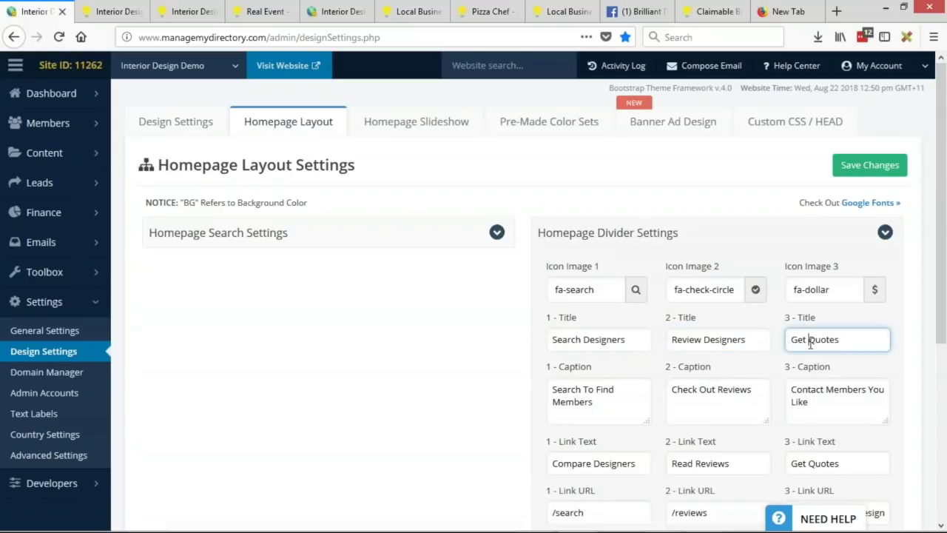
pyautogui.write('Project')
# Step: Change the first caption to 'Search To Find Interior Designers' and save
pyautogui.doubleClick(585, 406)
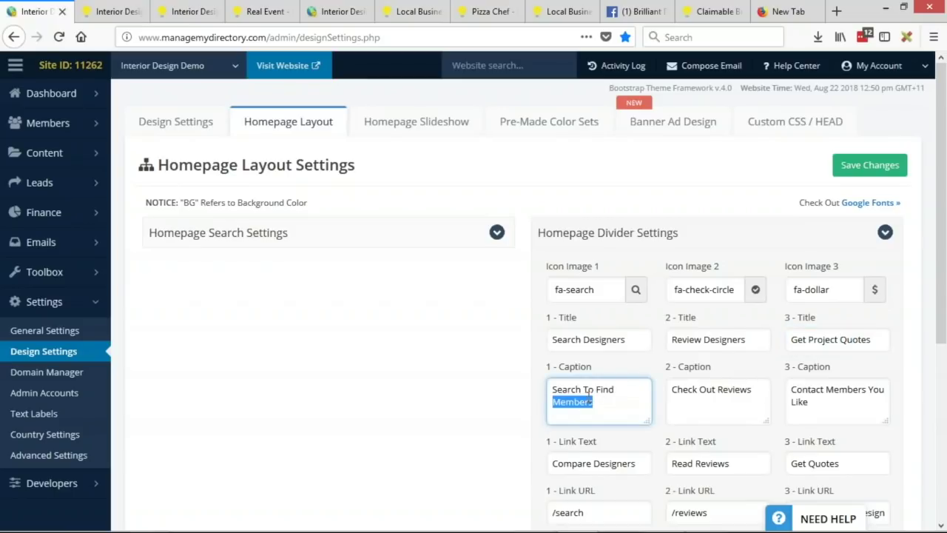
pyautogui.write('Interior Designe')
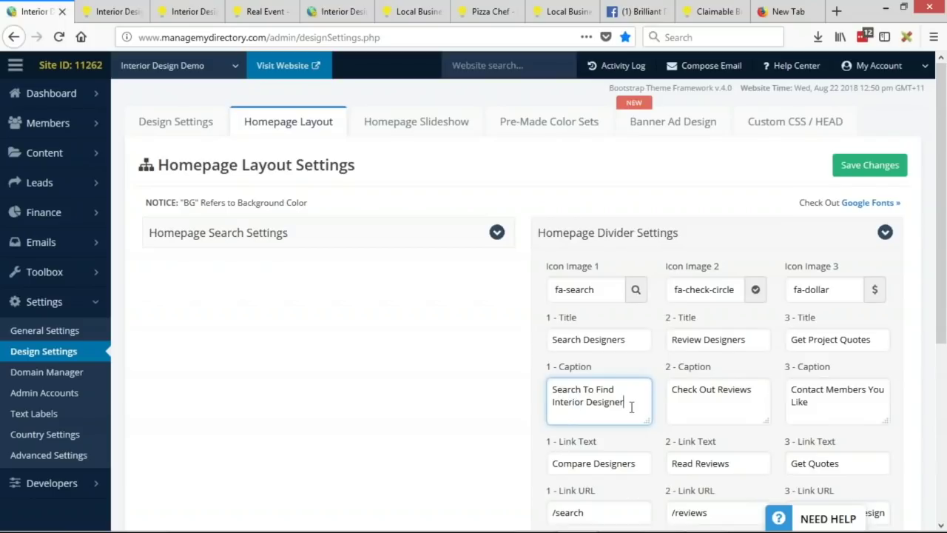
pyautogui.click(867, 169)
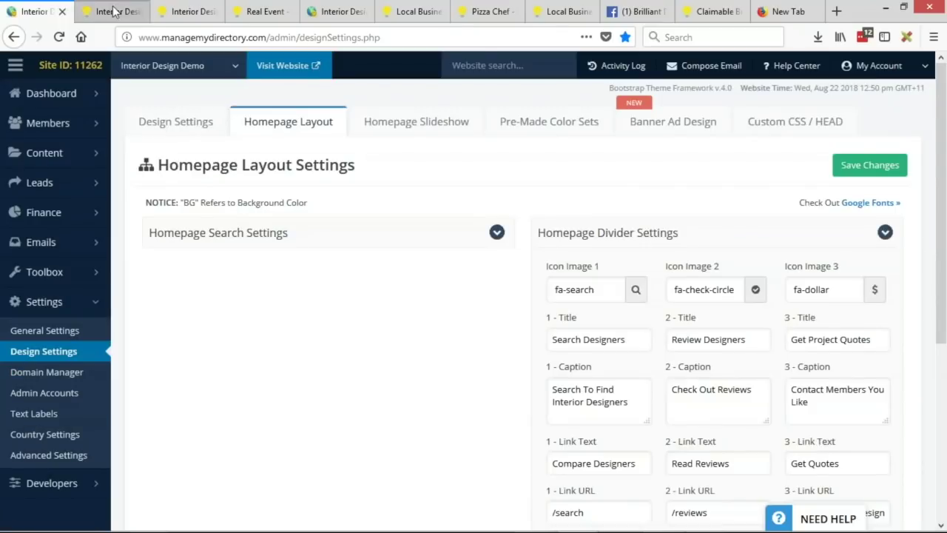
# Step: Reload the live demo homepage to check the retitled divider, then return to the admin tab
pyautogui.click(115, 11)
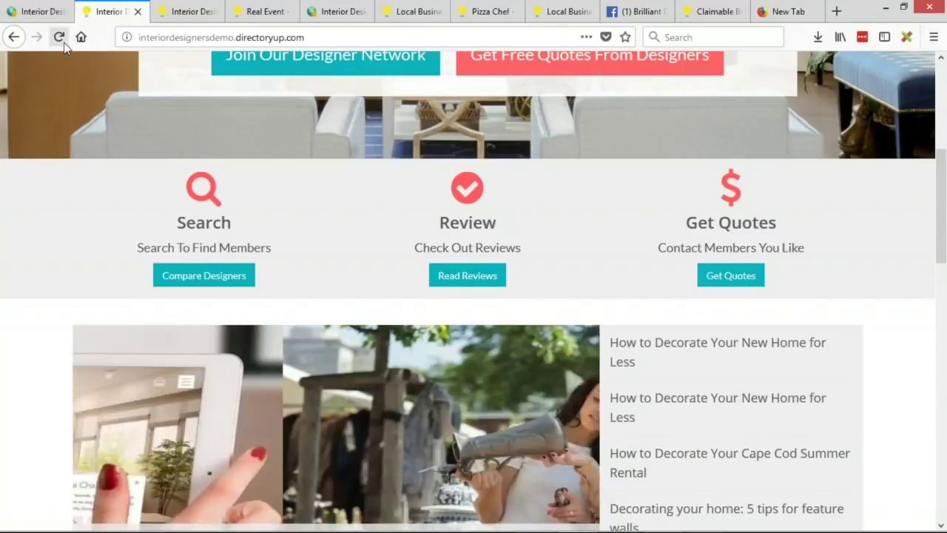
pyautogui.click(58, 36)
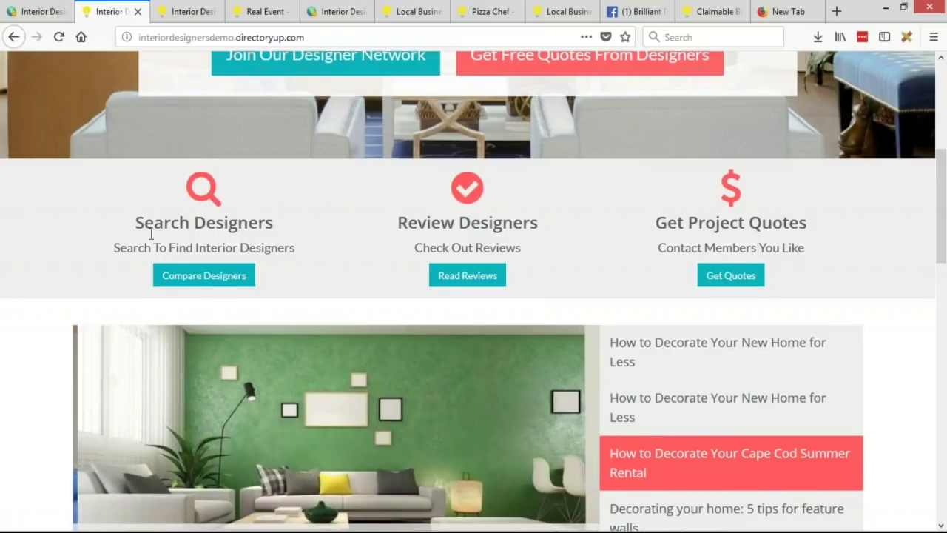
pyautogui.hotkey('ctrl', 'pageup')
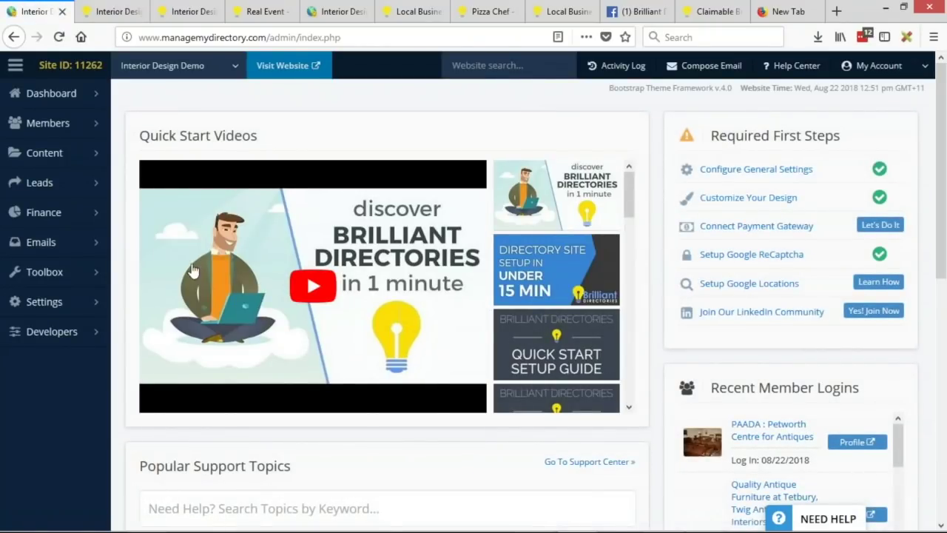
# Step: Reopen Homepage Layout's divider settings showing icons fa-search, fa-check-circle and fa-dollar
pyautogui.moveTo(96, 313)
pyautogui.click(96, 311)
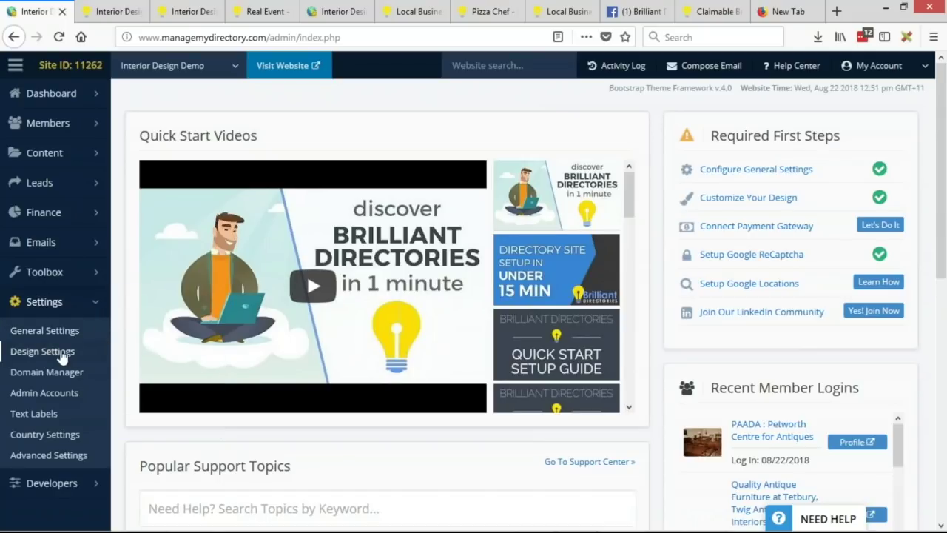
pyautogui.click(59, 355)
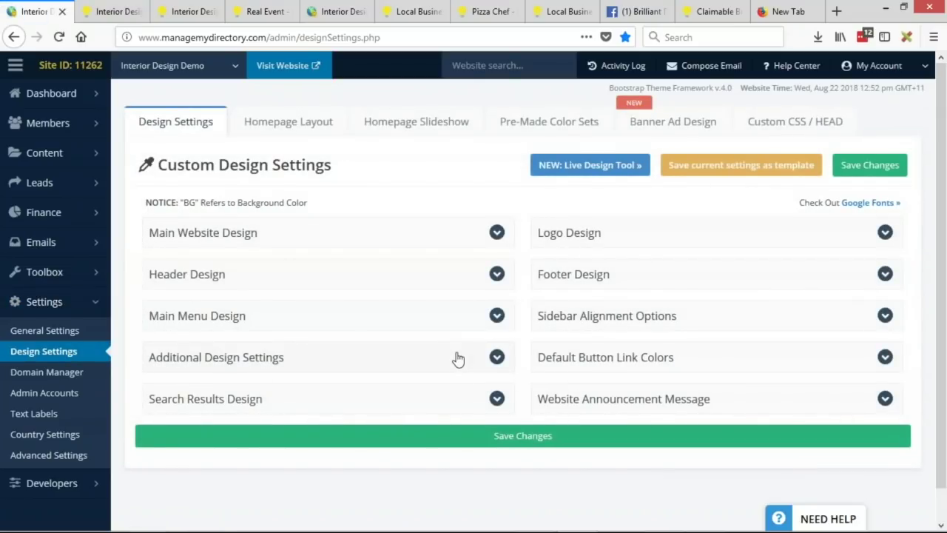
pyautogui.click(324, 131)
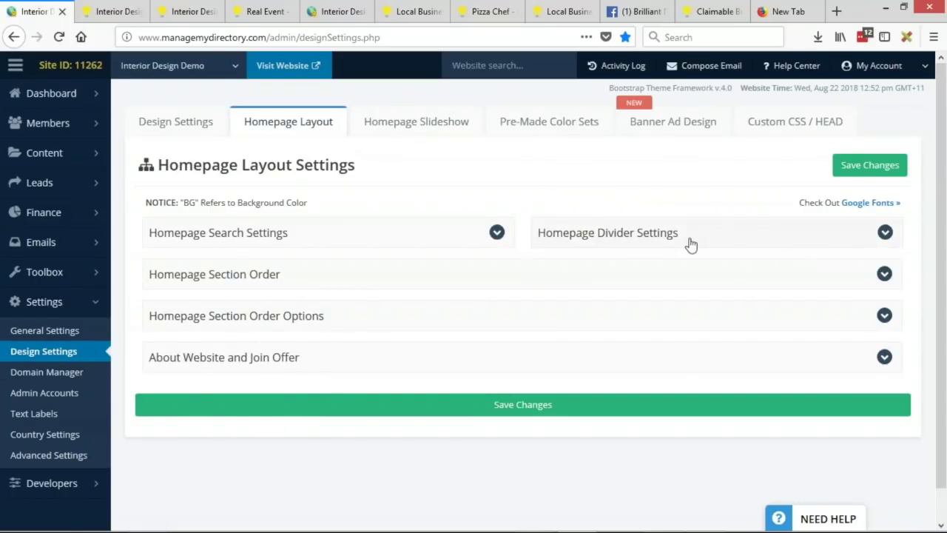
pyautogui.click(886, 233)
pyautogui.scroll(-2, 885, 237)
pyautogui.scroll(-1, 895, 244)
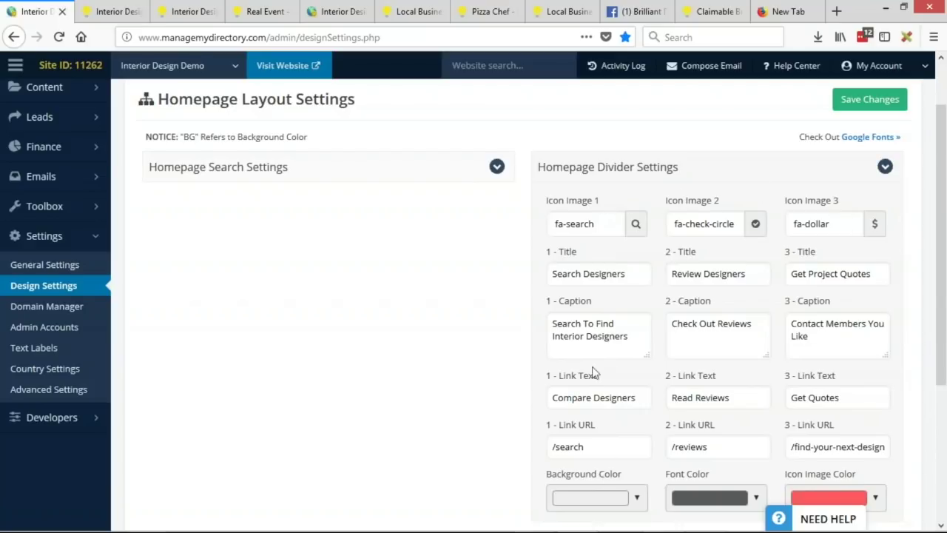
pyautogui.click(609, 224)
# Step: Filter the first icon's picker by 'user' and choose fa-user-circle in place of fa-search
pyautogui.click(600, 268)
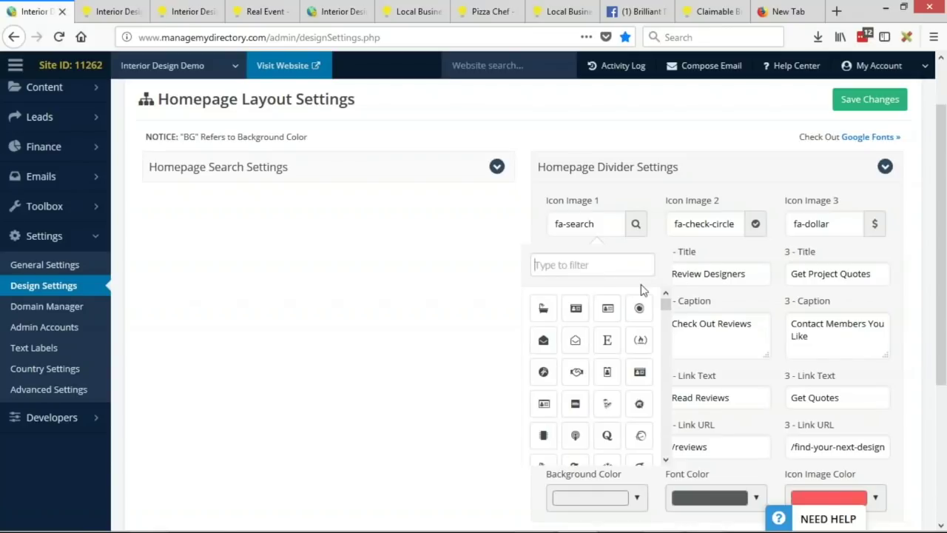
pyautogui.write('paint')
pyautogui.press('BackSpace')
pyautogui.press('BackSpace')
pyautogui.press('BackSpace')
pyautogui.press('BackSpace')
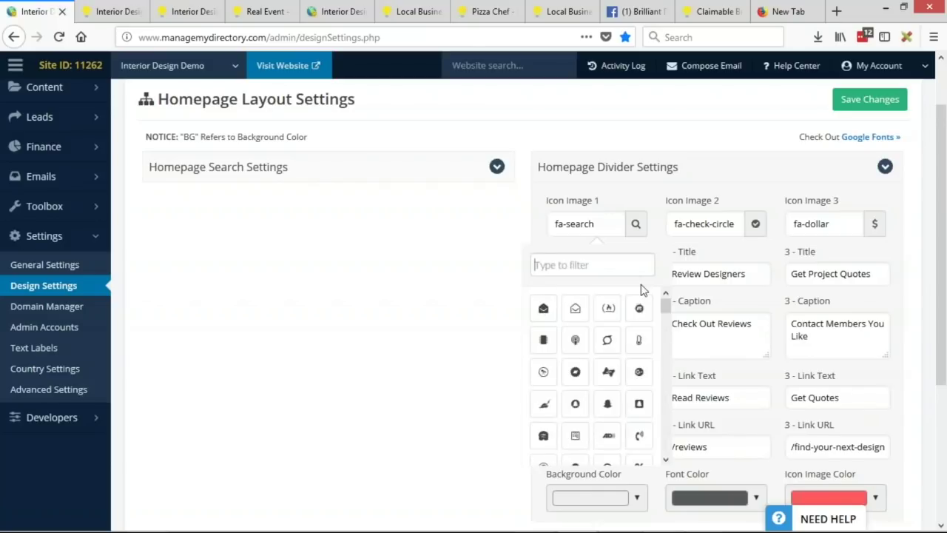
pyautogui.write('search')
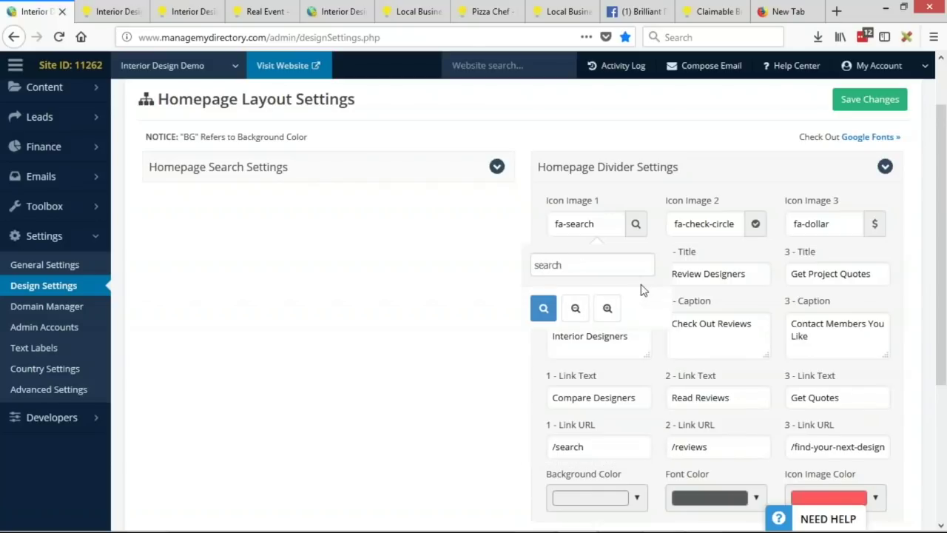
pyautogui.doubleClick(572, 266)
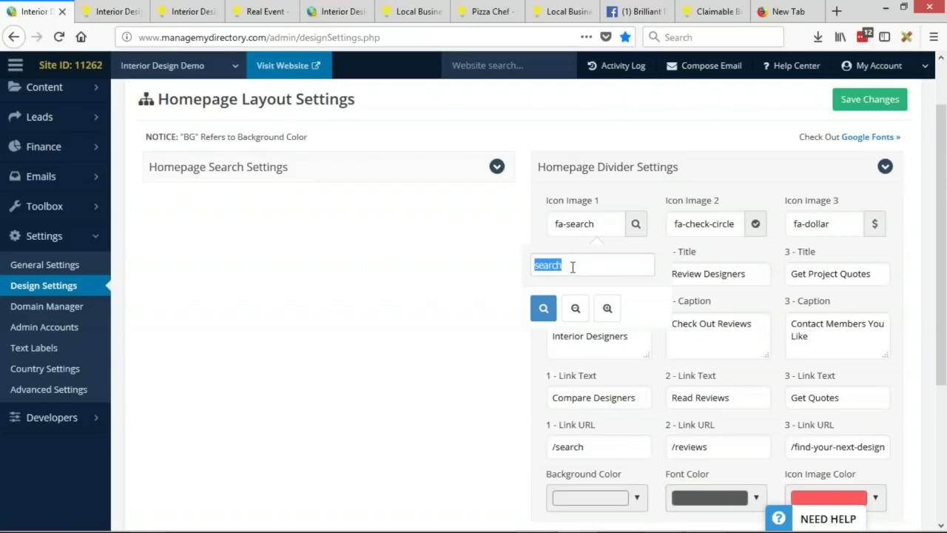
pyautogui.write('glass')
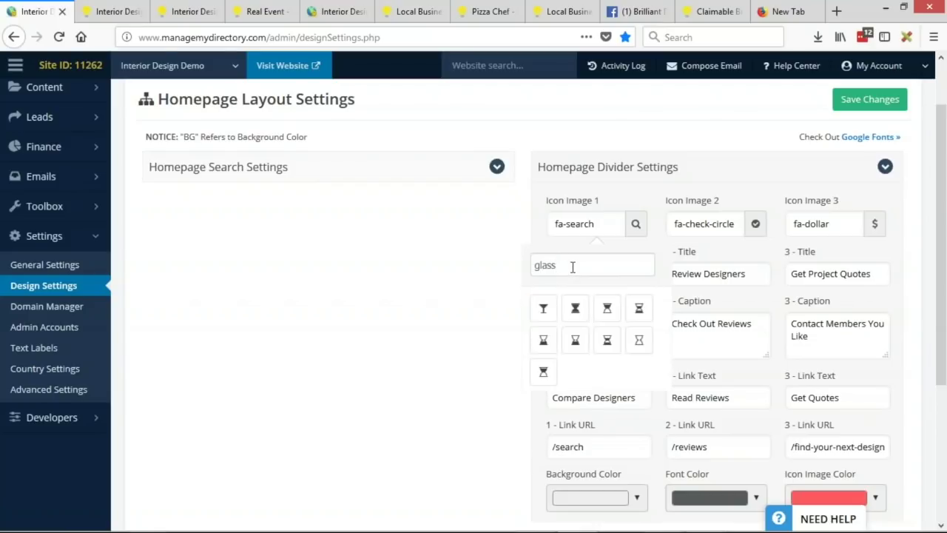
pyautogui.doubleClick(572, 266)
pyautogui.press('BackSpace')
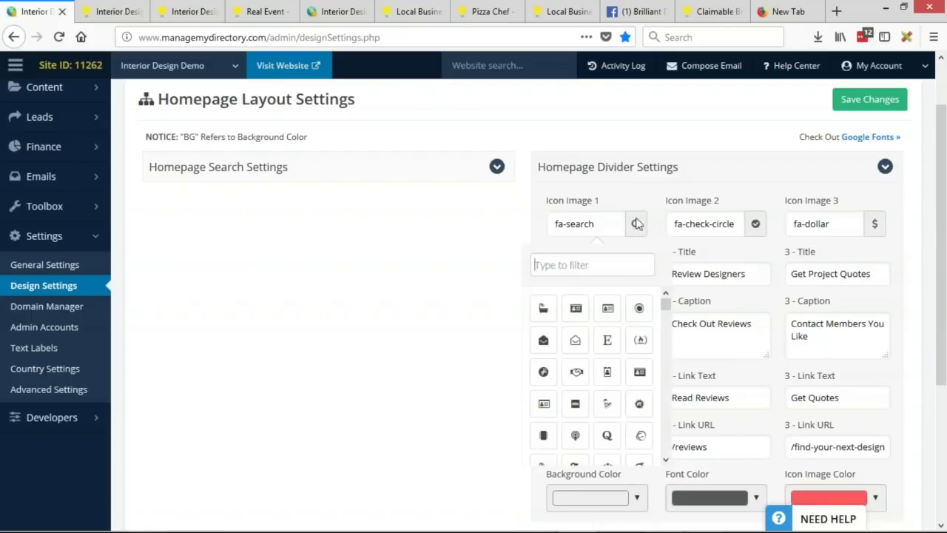
pyautogui.write('user')
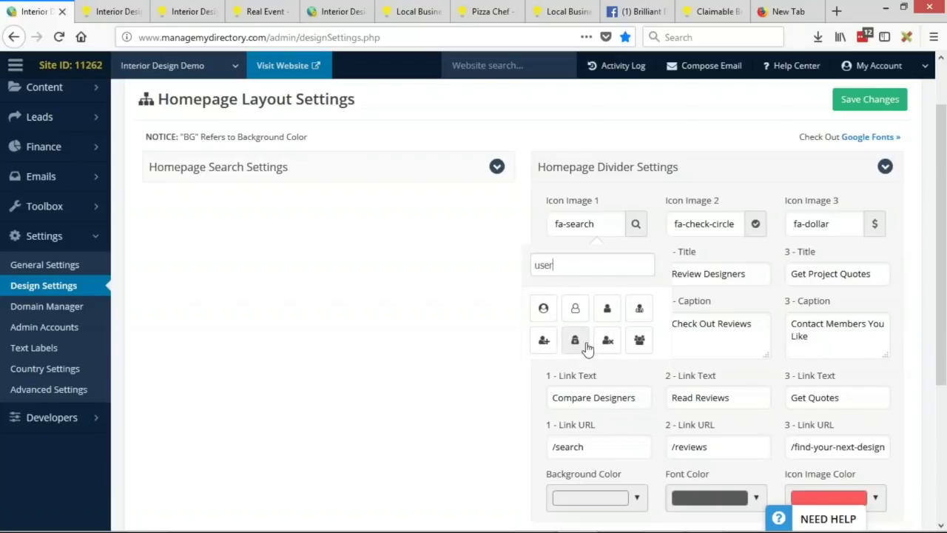
pyautogui.click(543, 311)
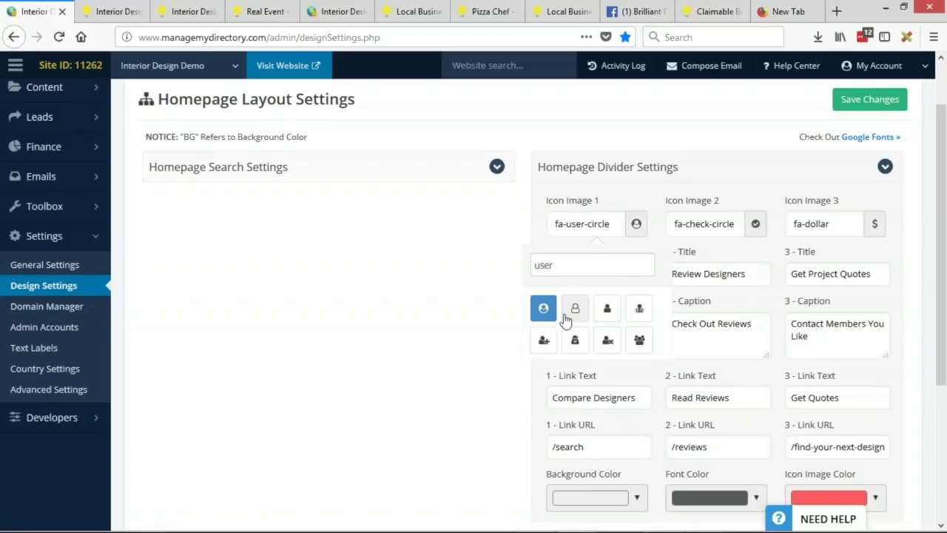
# Step: Reopen the first icon's picker and re-filter by 'user' to review the choices
pyautogui.click(583, 224)
pyautogui.click(569, 265)
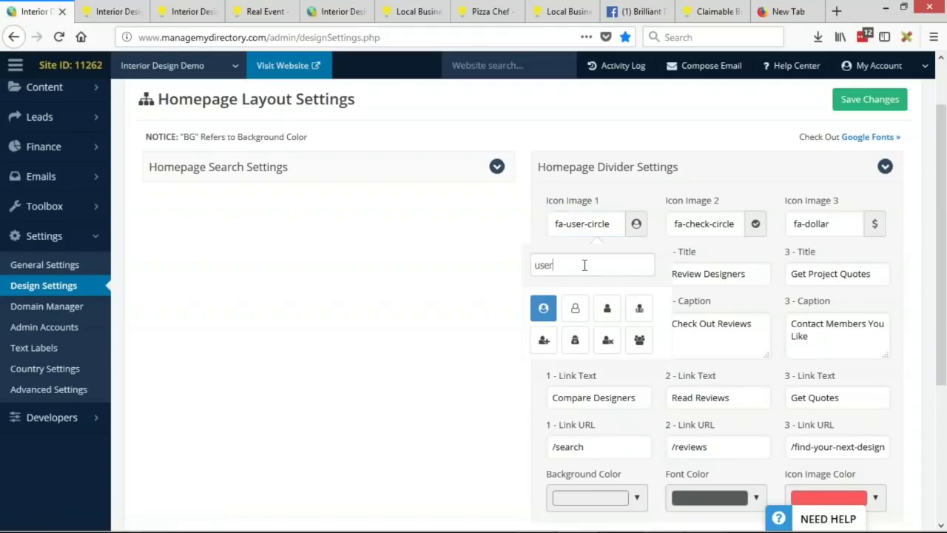
pyautogui.press('BackSpace')
pyautogui.press('BackSpace')
pyautogui.press('BackSpace')
pyautogui.press('BackSpace')
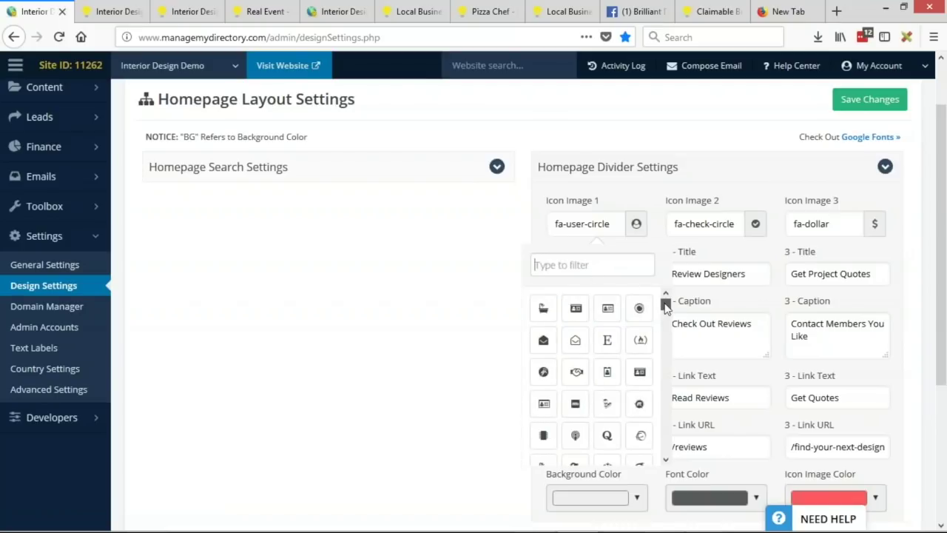
pyautogui.moveTo(665, 304); pyautogui.dragTo(666, 314)
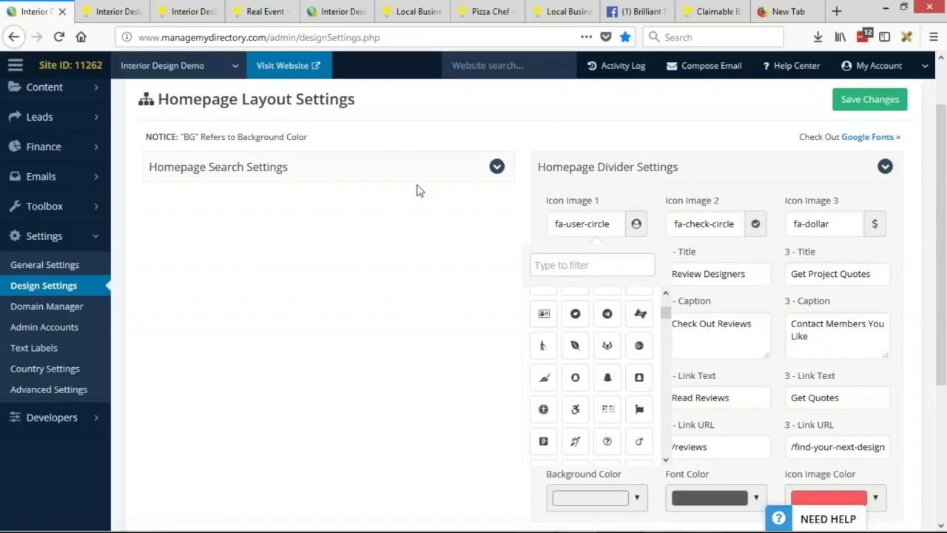
pyautogui.write('user')
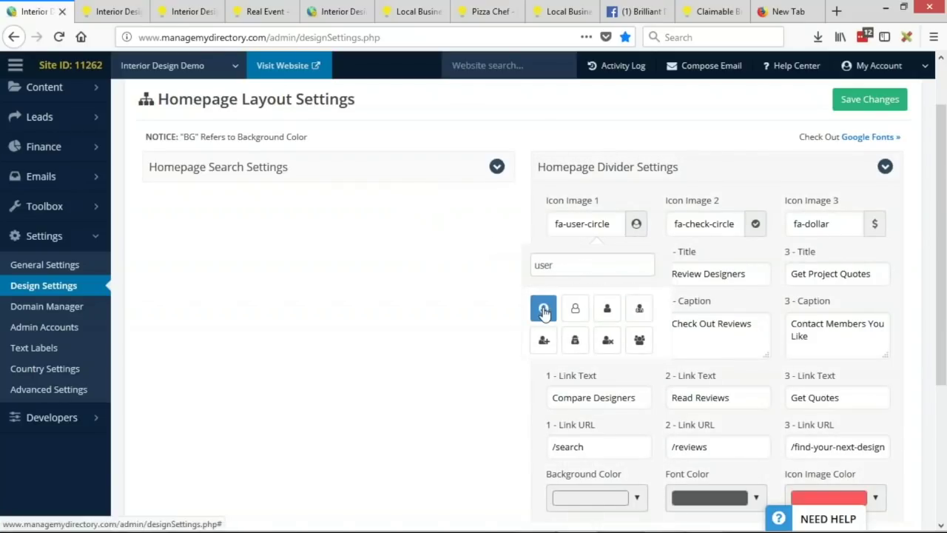
pyautogui.click(732, 226)
# Step: Filter Icon Image 2's choices by 'star' and pick the solid fa-star icon
pyautogui.click(718, 266)
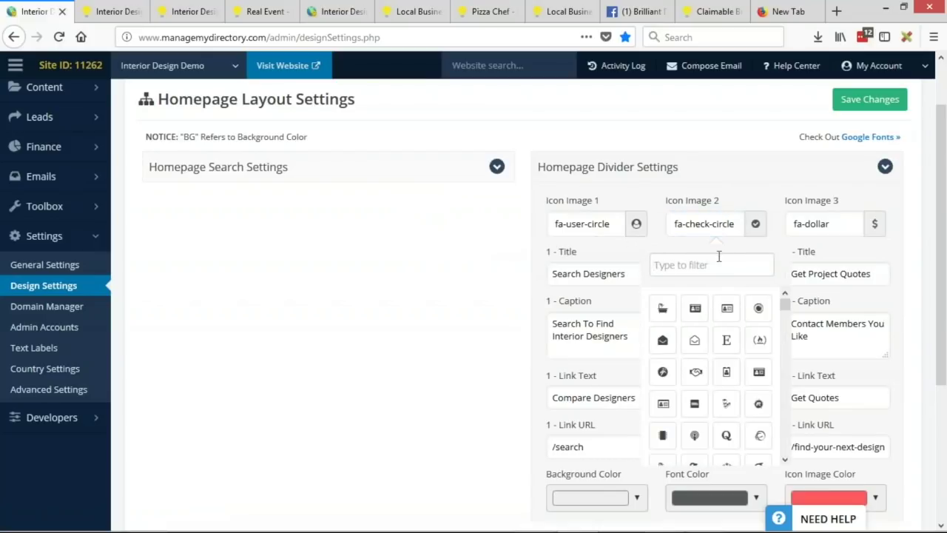
pyautogui.write('star')
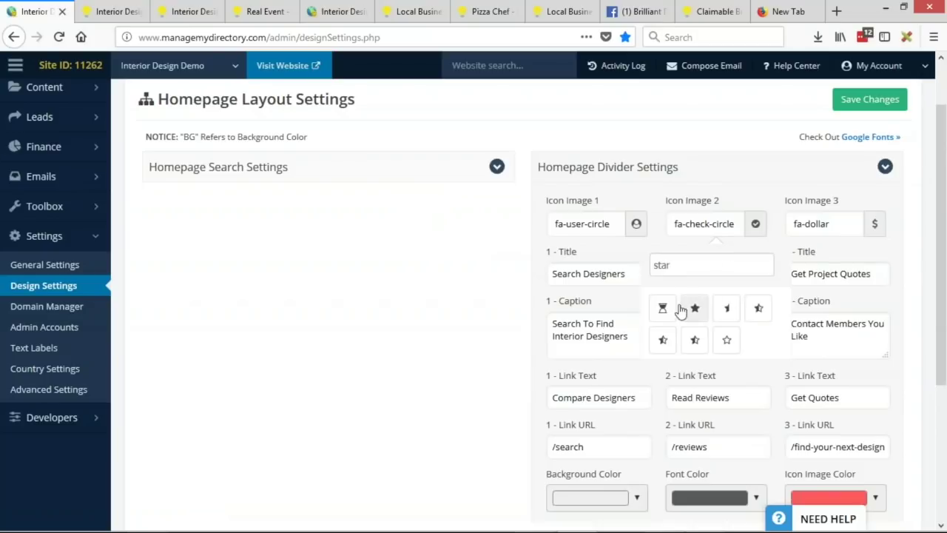
pyautogui.click(692, 310)
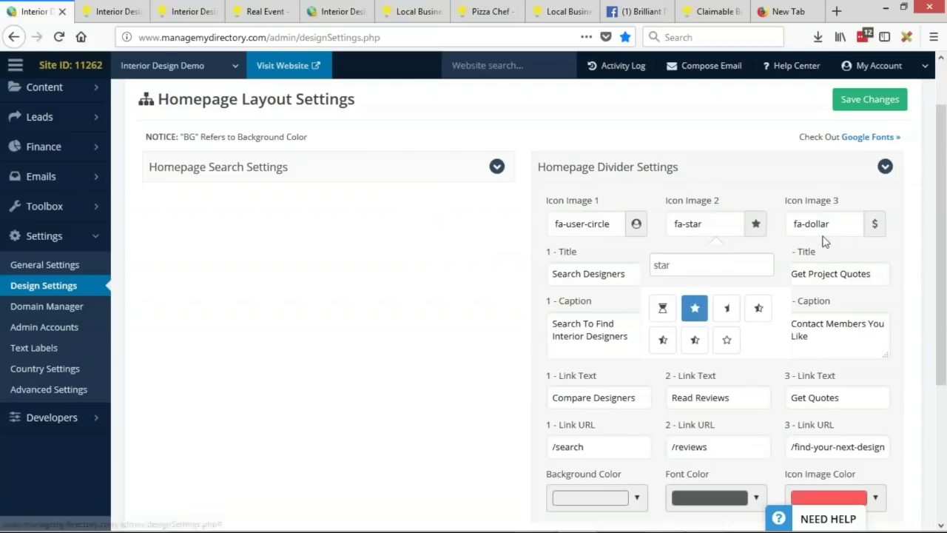
pyautogui.click(857, 260)
pyautogui.click(857, 272)
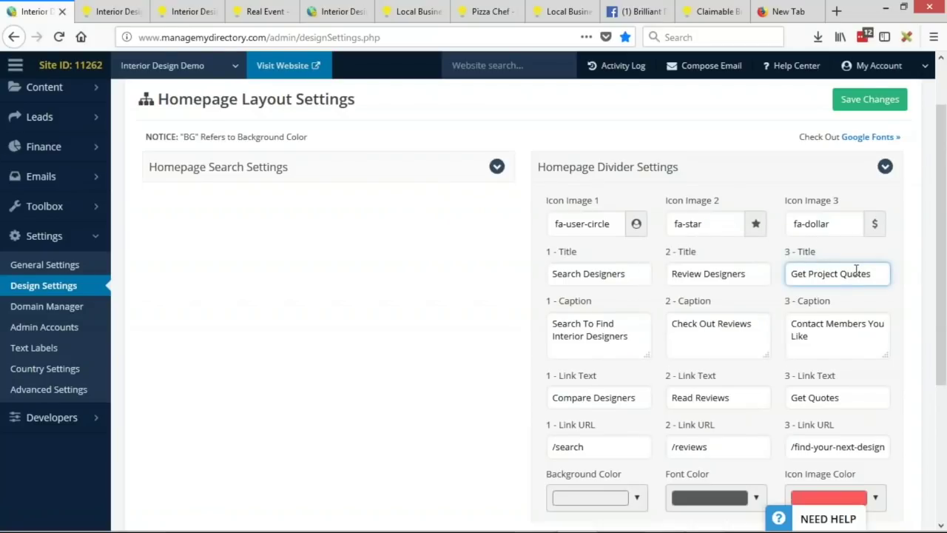
pyautogui.click(838, 225)
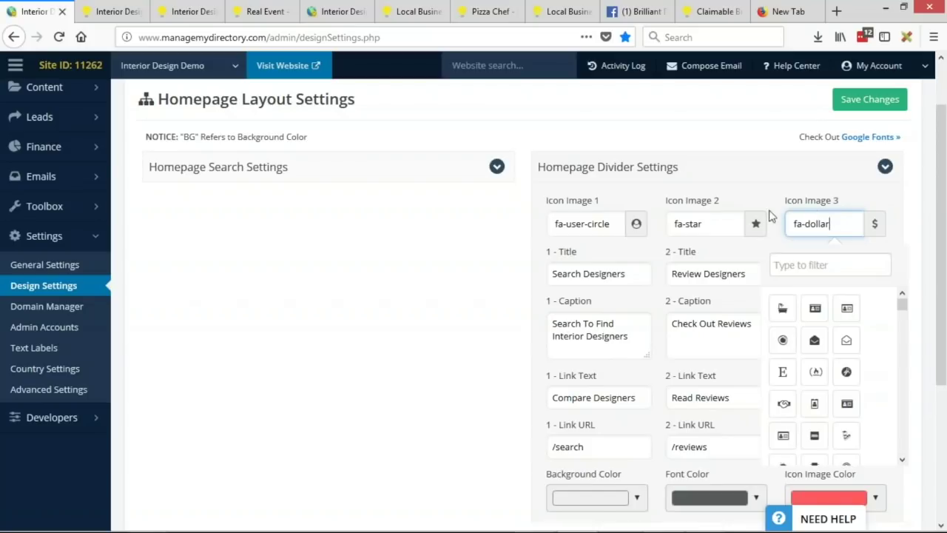
# Step: Filter Icon Image 3's picker by 'commen' and choose fa-comments
pyautogui.click(850, 271)
pyautogui.write('commen')
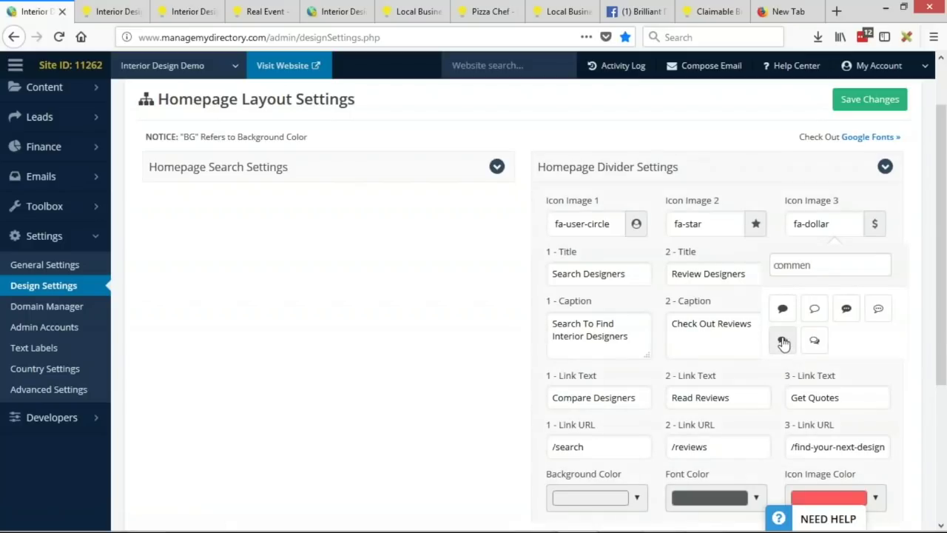
pyautogui.click(782, 343)
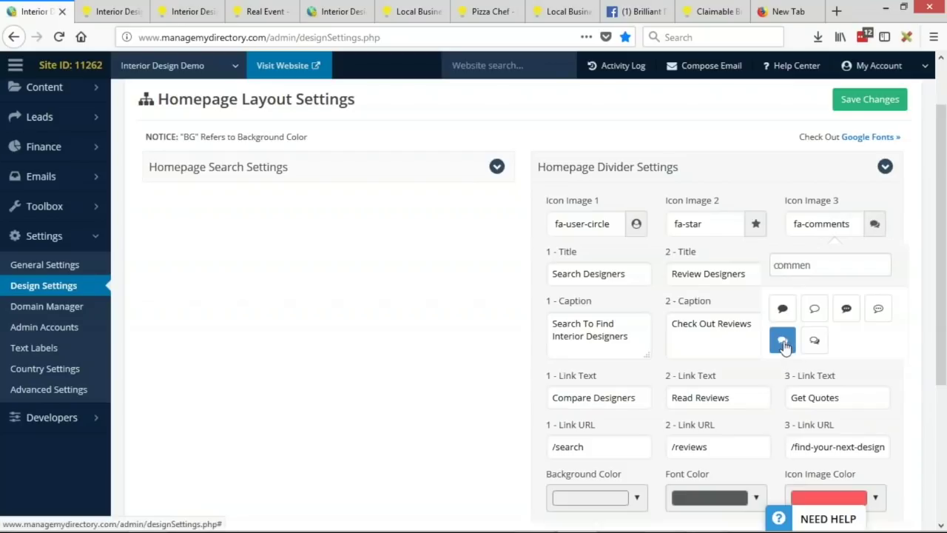
pyautogui.click(750, 134)
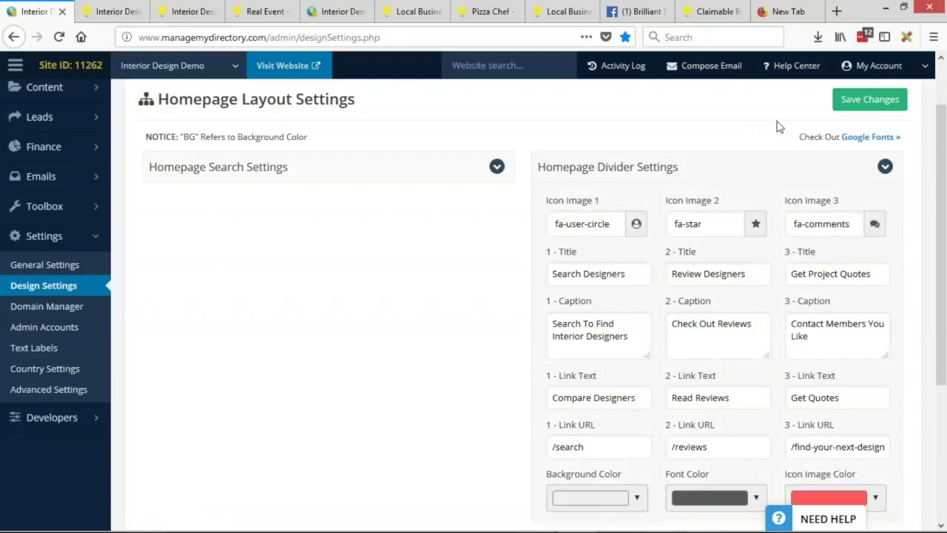
# Step: Save the divider icon changes, dismiss the success message, and go to the live site tab
pyautogui.click(870, 101)
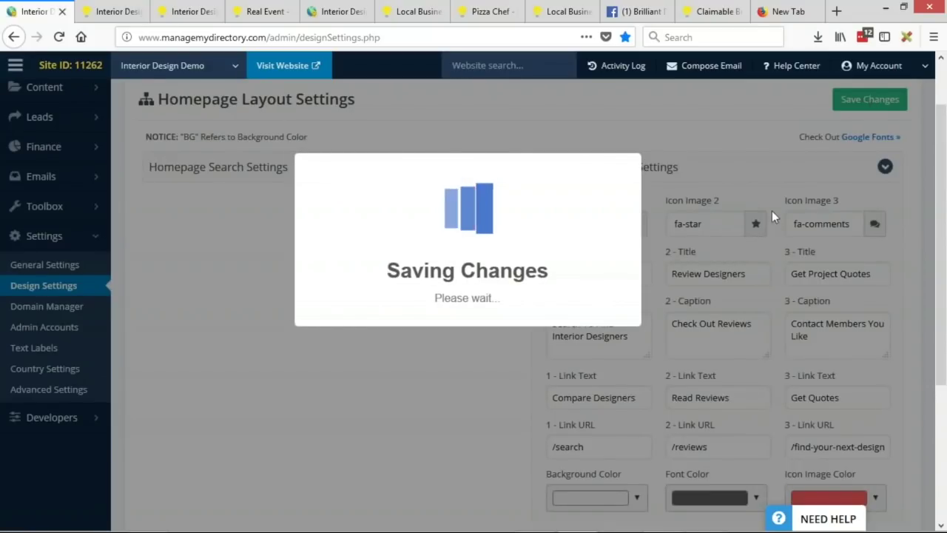
pyautogui.scroll(-2, 740, 281)
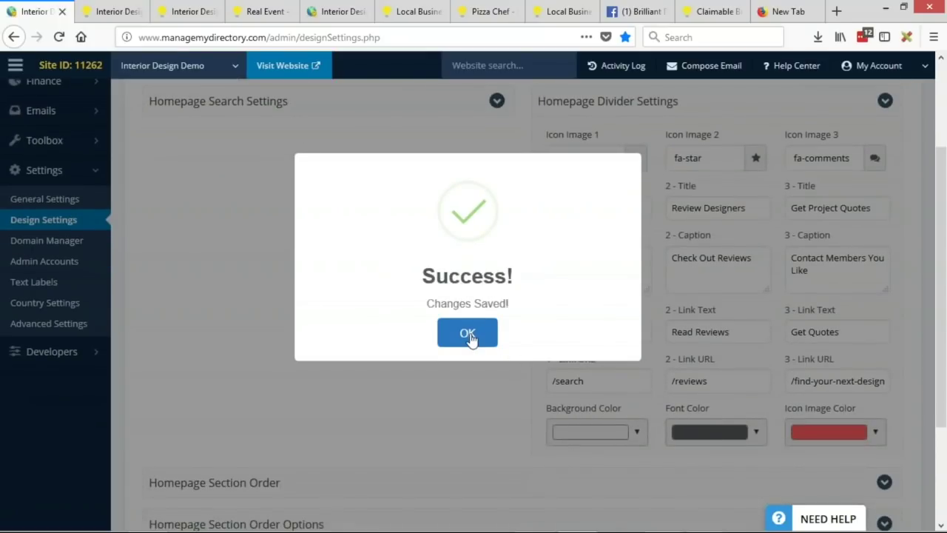
pyautogui.click(471, 337)
pyautogui.click(107, 11)
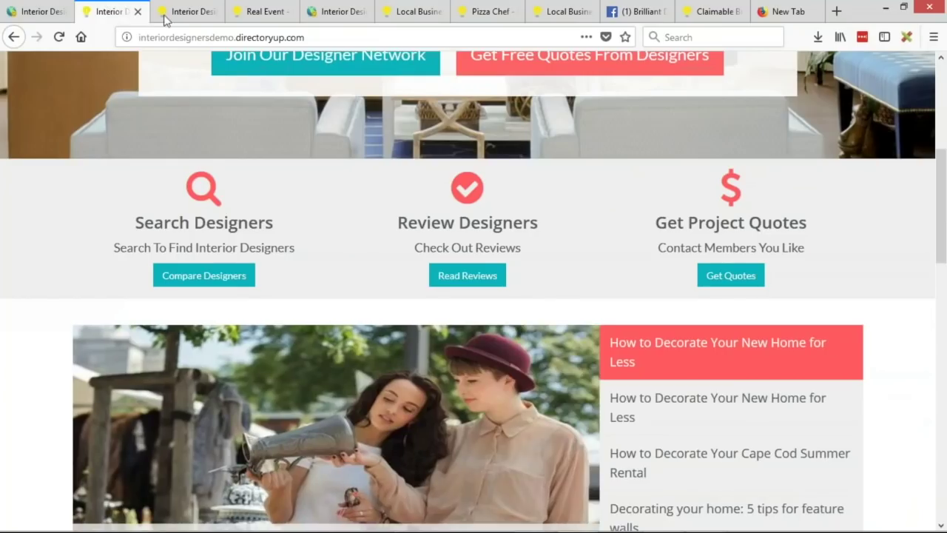
# Step: Duplicate the live site tab to load a fresh copy of the homepage
pyautogui.rightClick(112, 15)
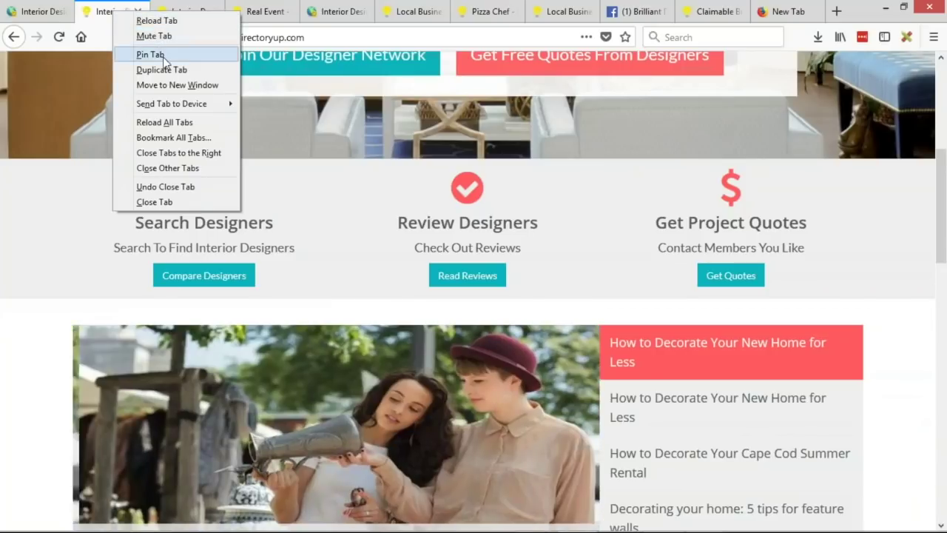
pyautogui.click(148, 67)
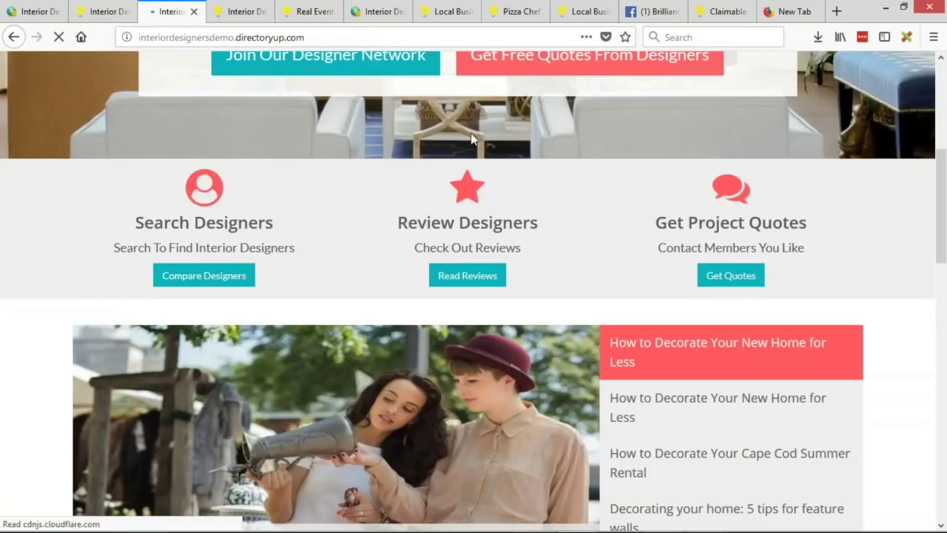
pyautogui.scroll(1, 777, 239)
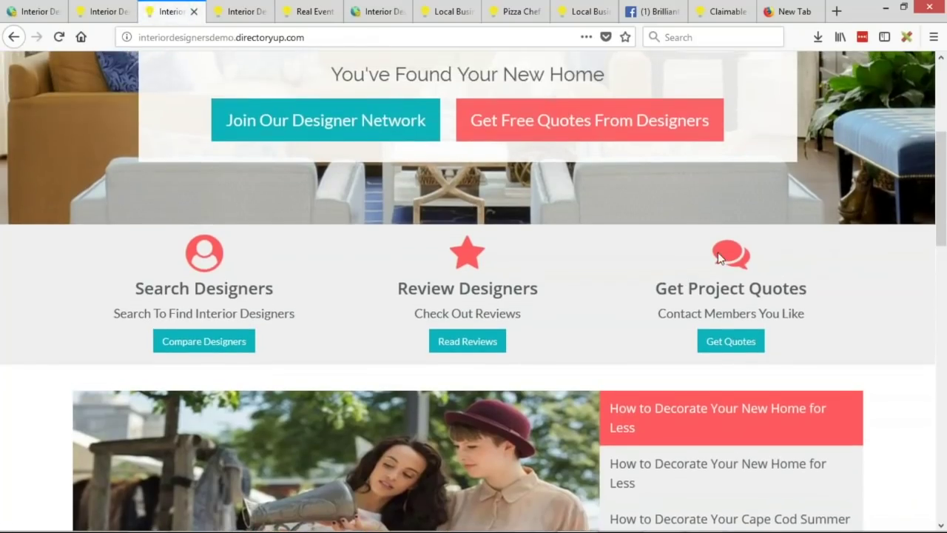
pyautogui.click(107, 12)
pyautogui.scroll(1, 129, 188)
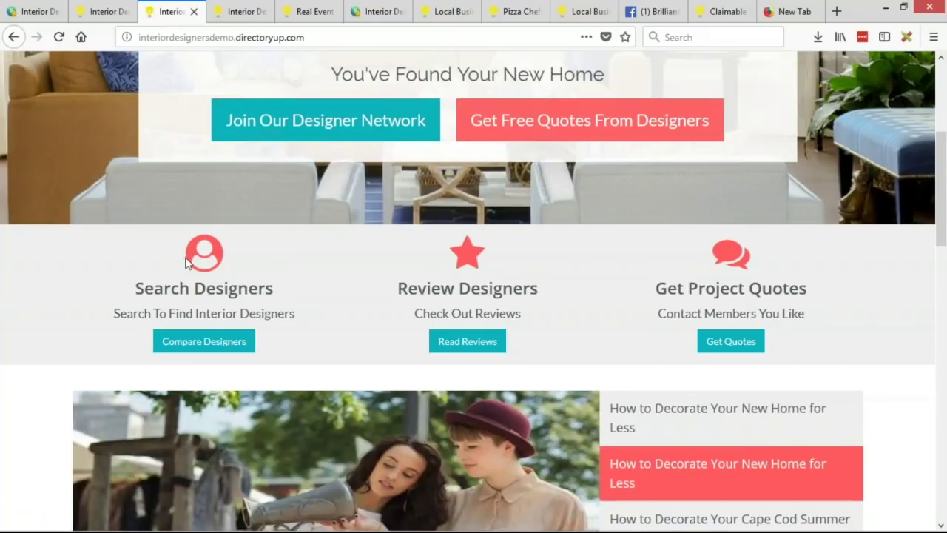
# Step: Check the Search Designers heading and new divider icons, then return to the slideshow
pyautogui.moveTo(125, 291); pyautogui.dragTo(281, 298)
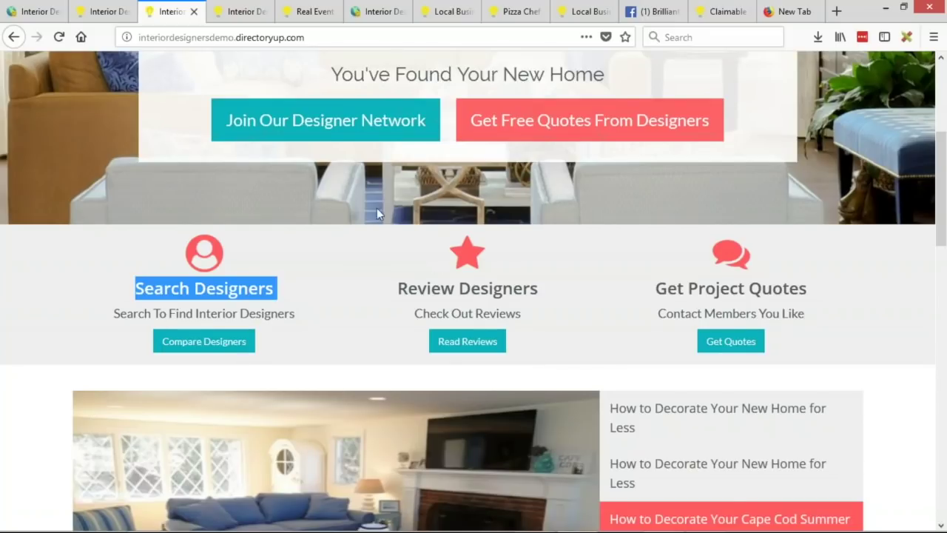
pyautogui.click(380, 307)
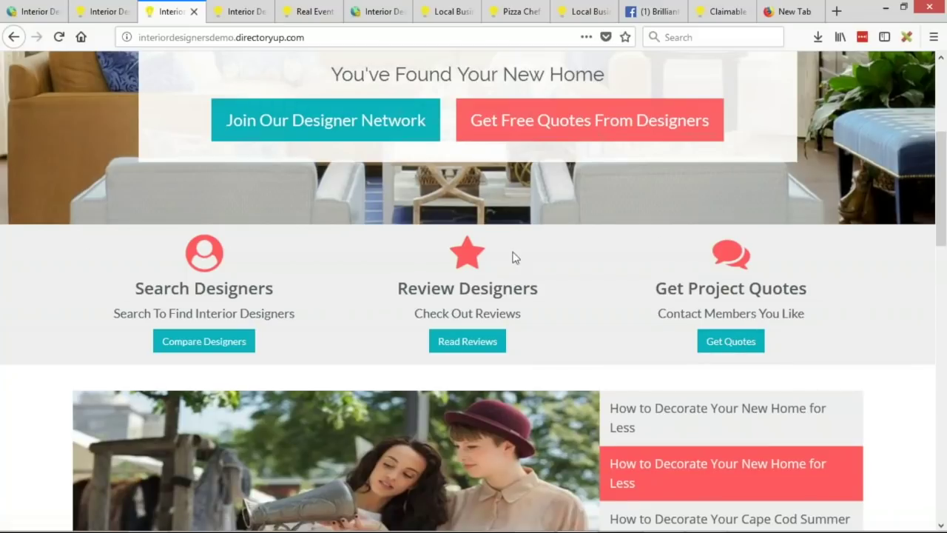
pyautogui.scroll(-2, 702, 191)
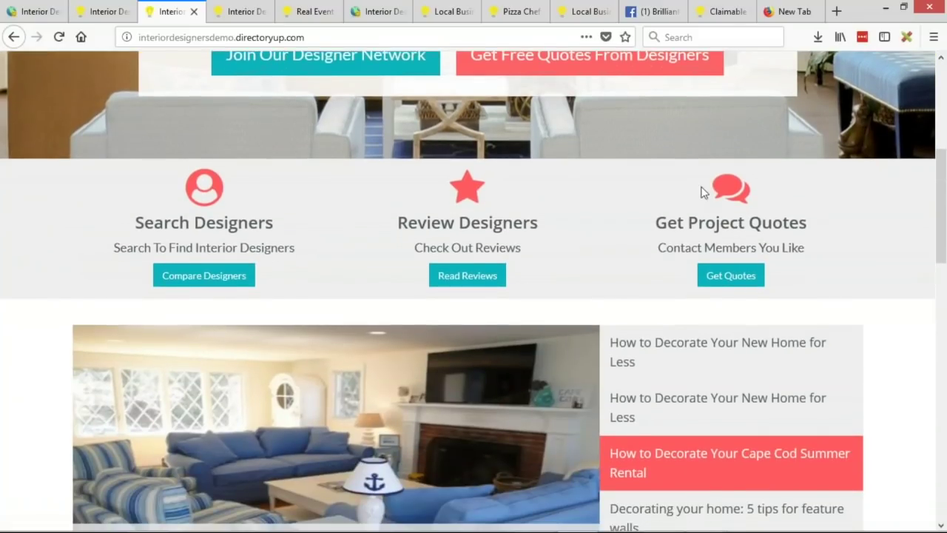
pyautogui.scroll(2, 774, 195)
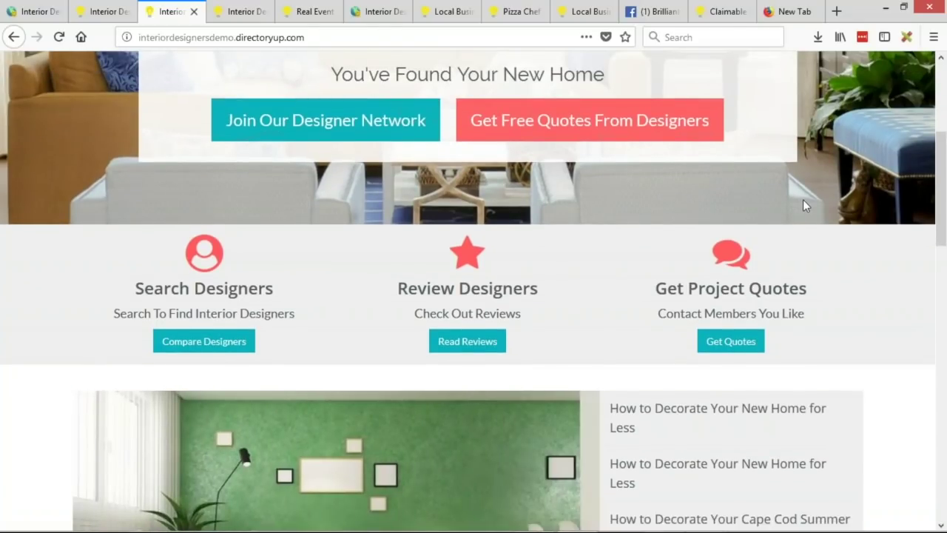
pyautogui.hotkey('alt', 'Tab')
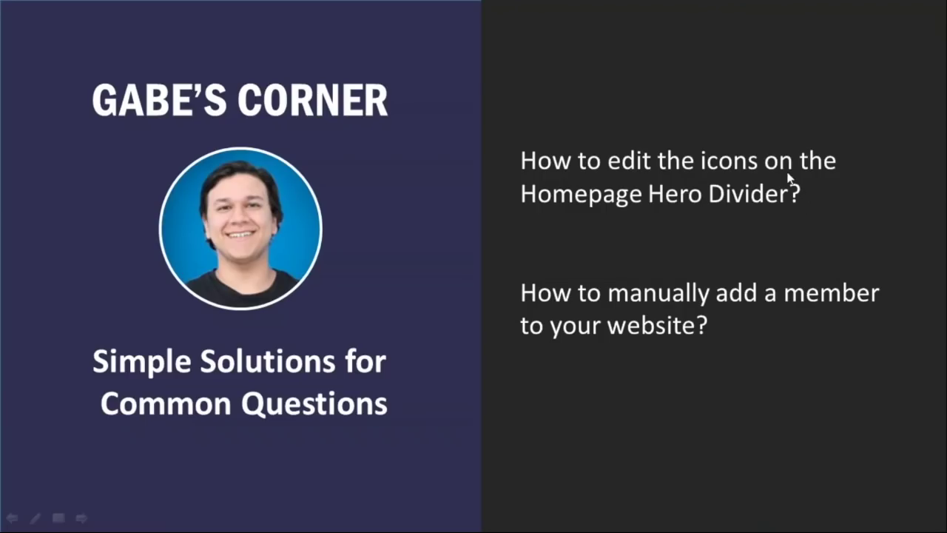
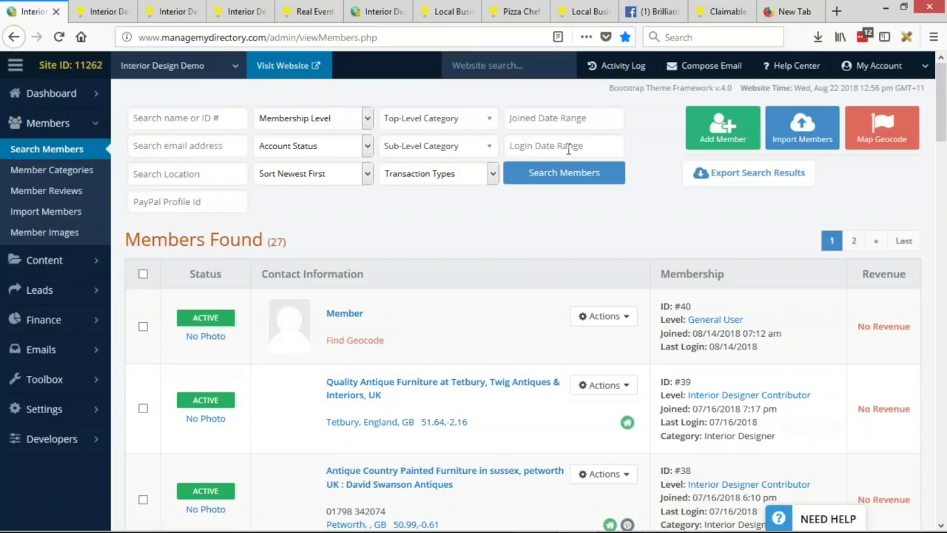
# Step: Start a new member with Initial Account Status kept at Active
pyautogui.click(746, 147)
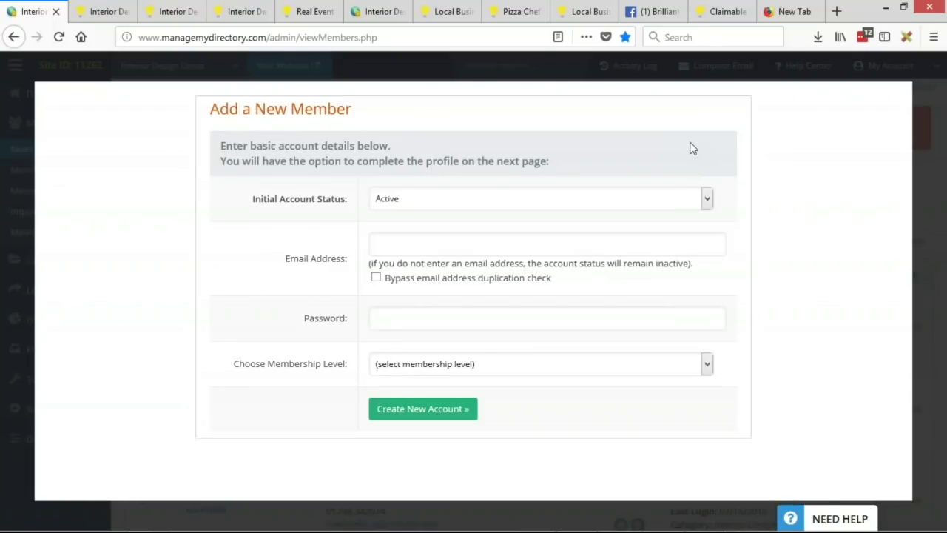
pyautogui.click(395, 198)
pyautogui.click(399, 219)
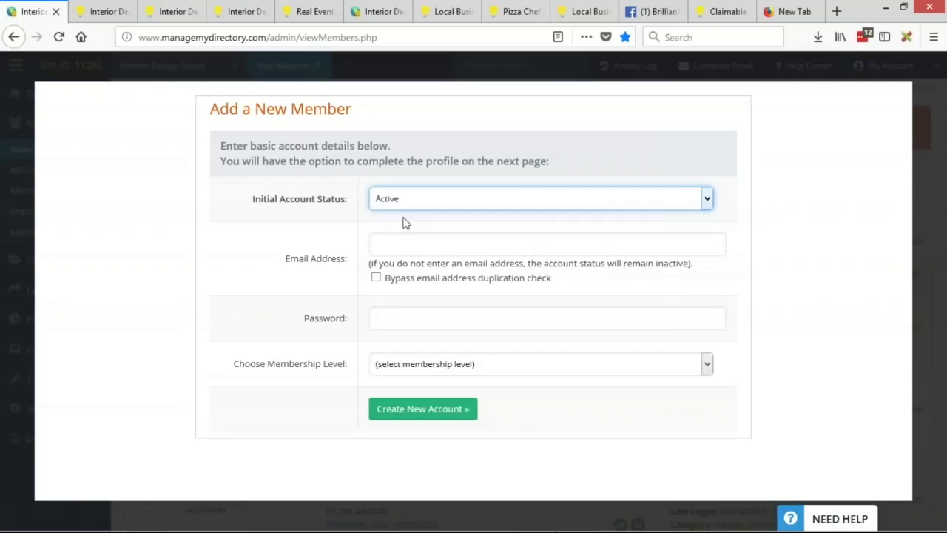
pyautogui.click(404, 205)
pyautogui.click(404, 219)
# Step: Enter the new member's email address and account password
pyautogui.click(427, 252)
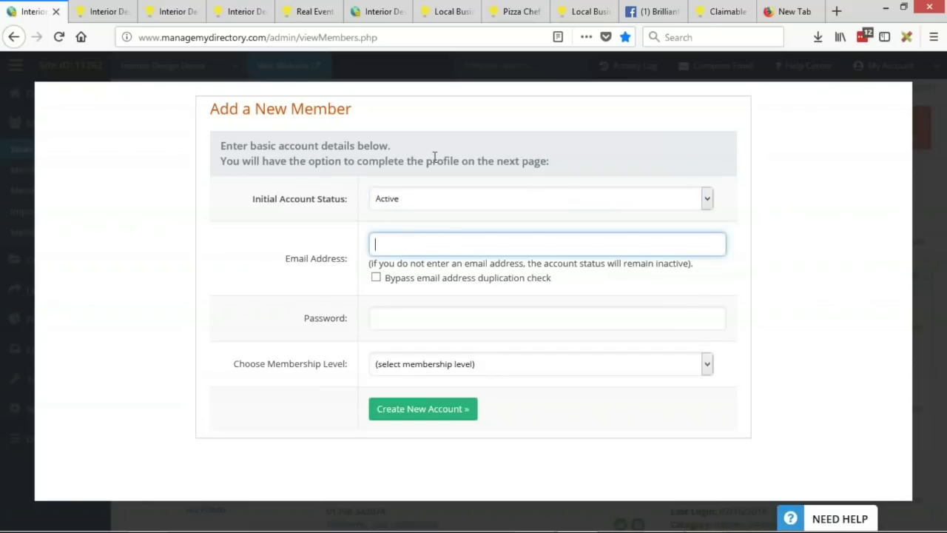
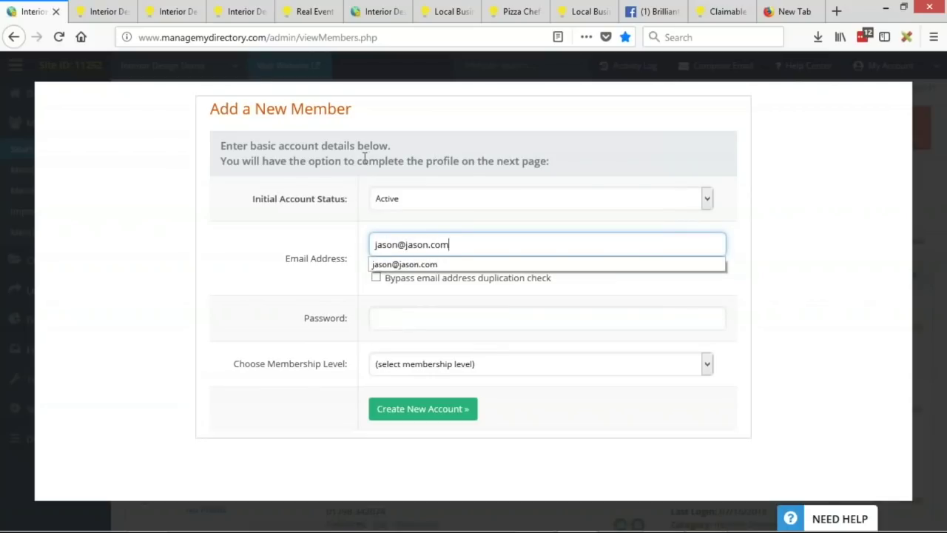
pyautogui.click(263, 305)
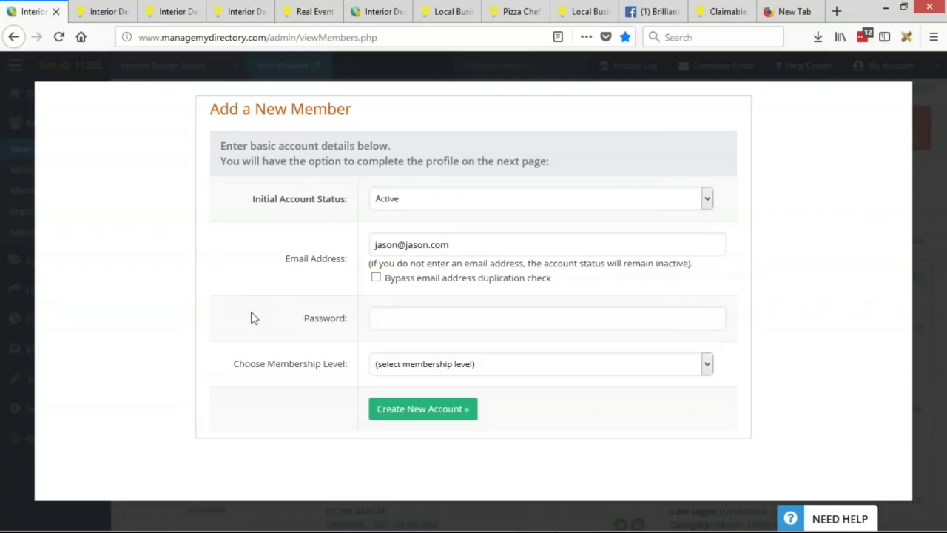
pyautogui.click(468, 327)
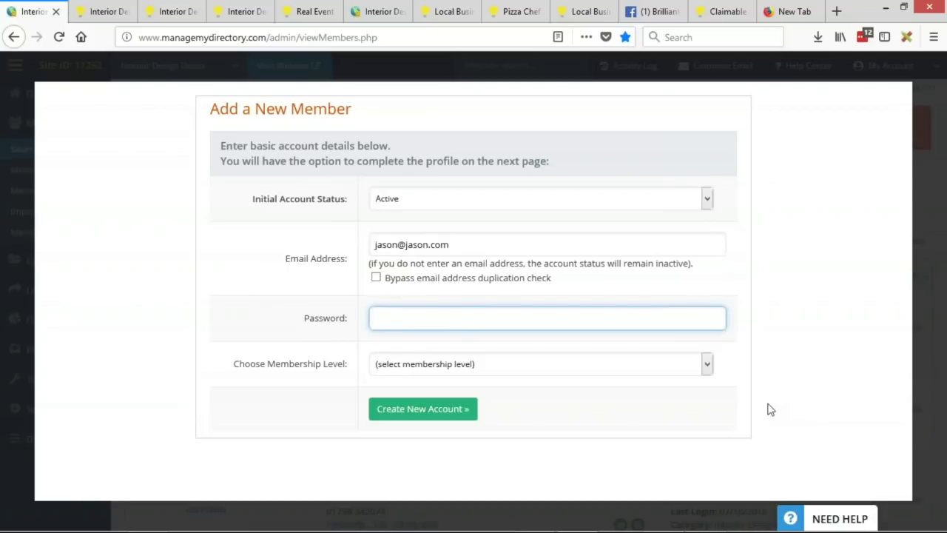
pyautogui.write('123456')
pyautogui.click(305, 264)
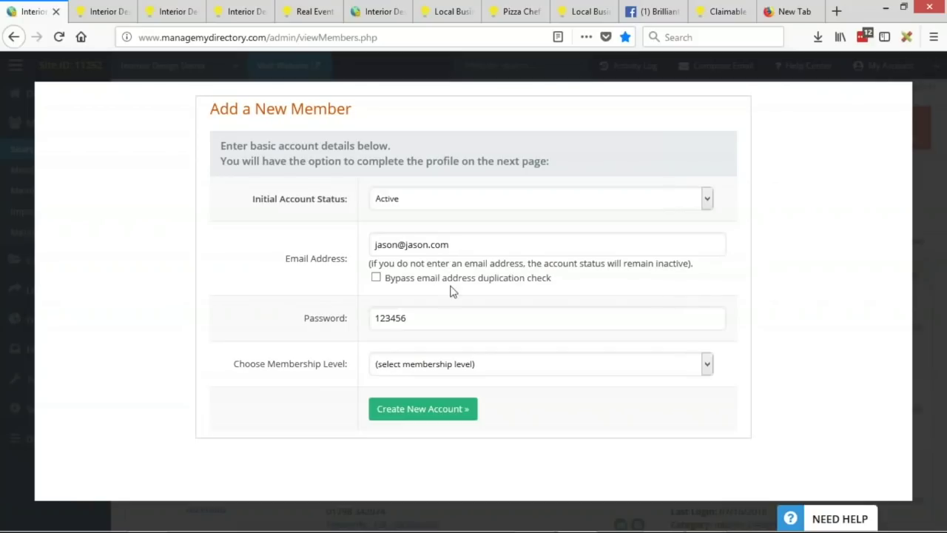
pyautogui.click(519, 369)
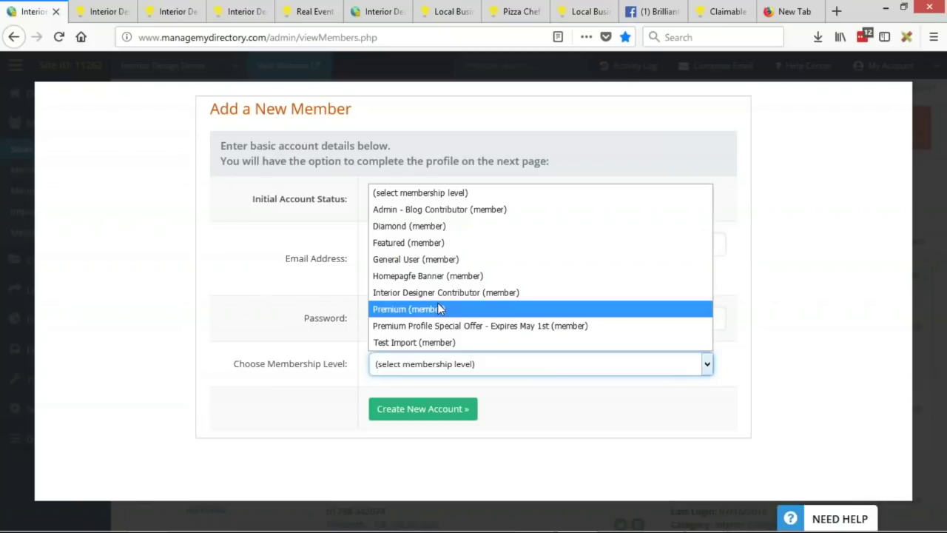
# Step: Choose Premium as the membership level and recheck the email address
pyautogui.click(477, 310)
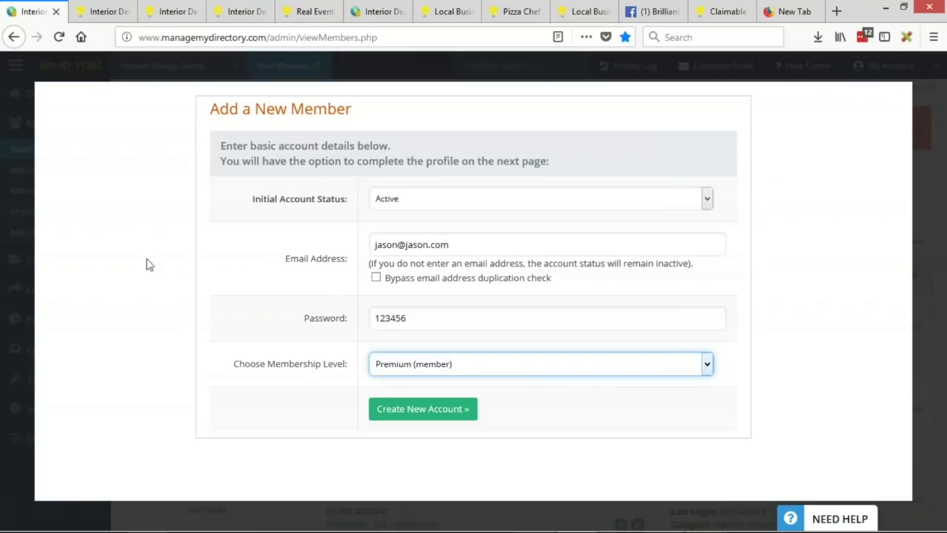
pyautogui.click(377, 244)
pyautogui.doubleClick(381, 245)
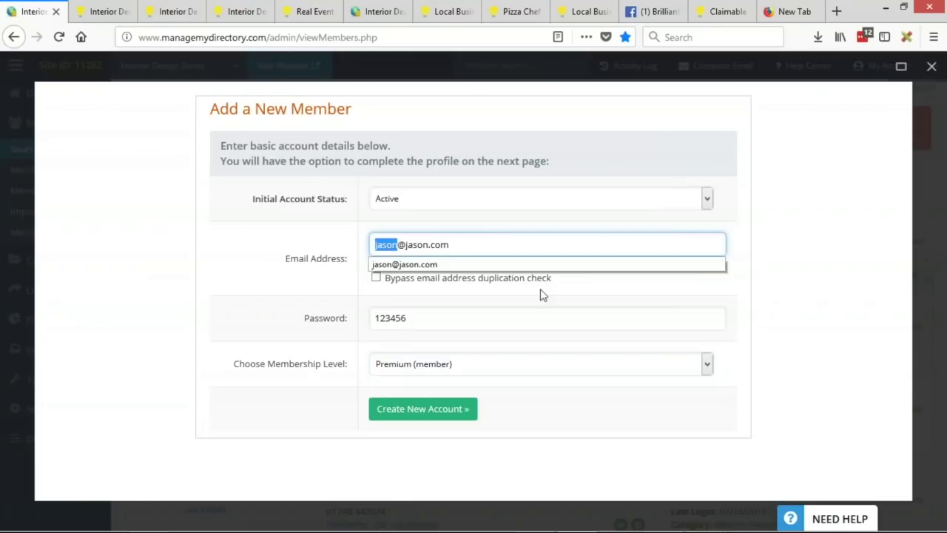
pyautogui.click(525, 243)
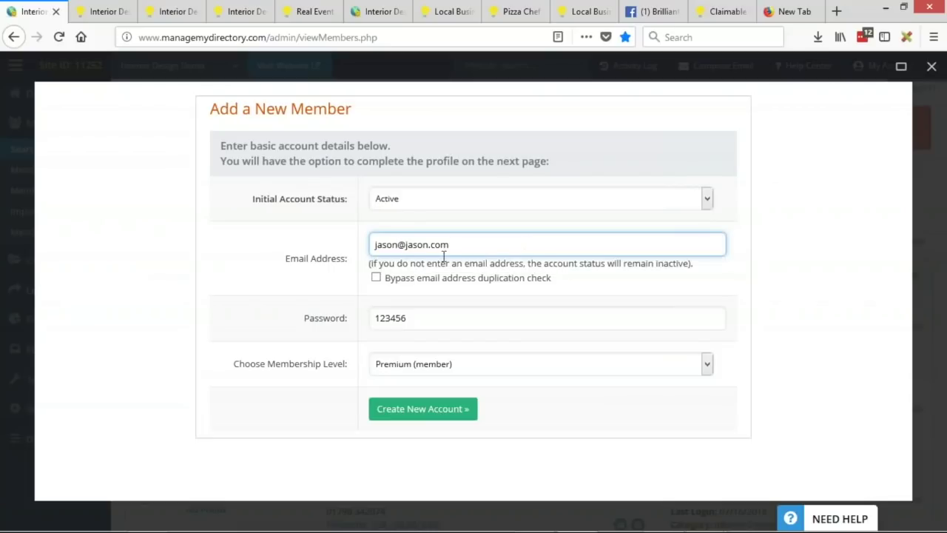
pyautogui.click(389, 245)
pyautogui.doubleClick(385, 245)
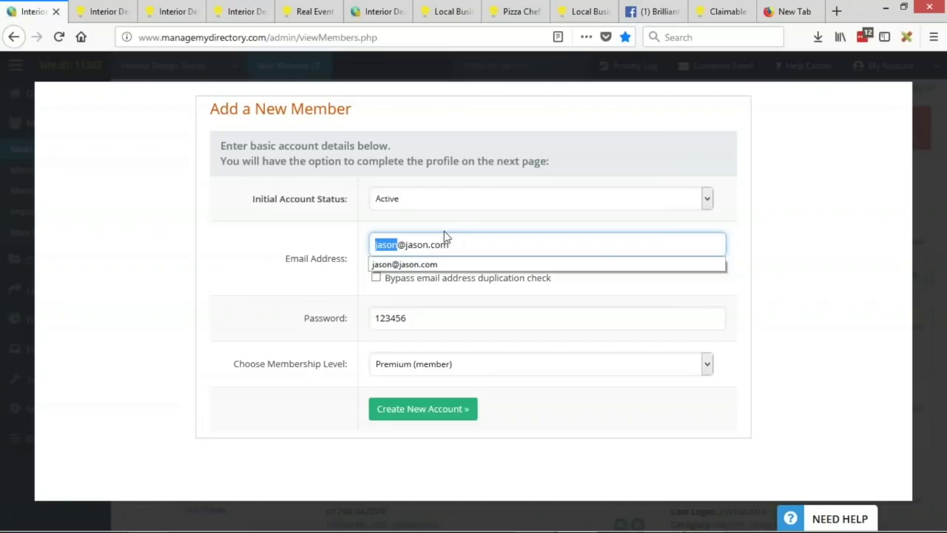
# Step: Create the Premium member account and log in to it
pyautogui.click(494, 242)
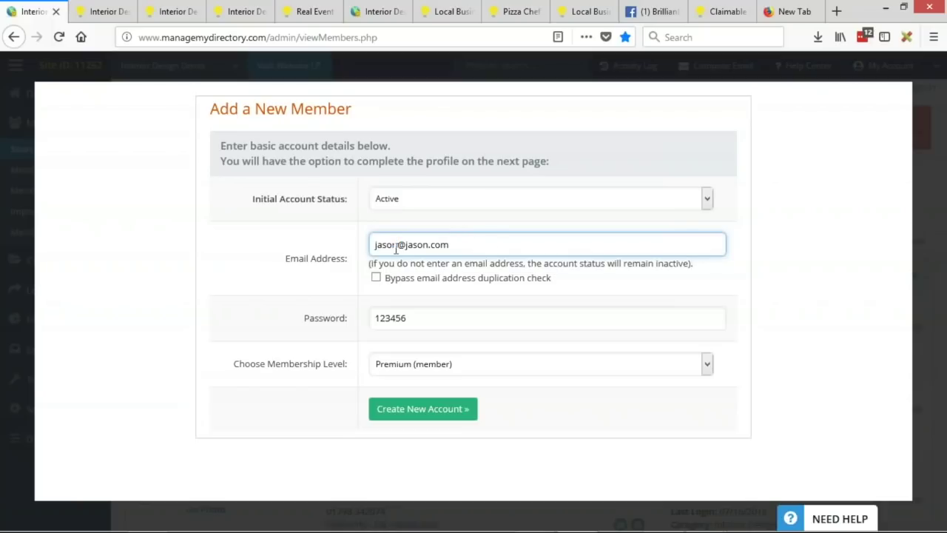
pyautogui.tripleClick(463, 245)
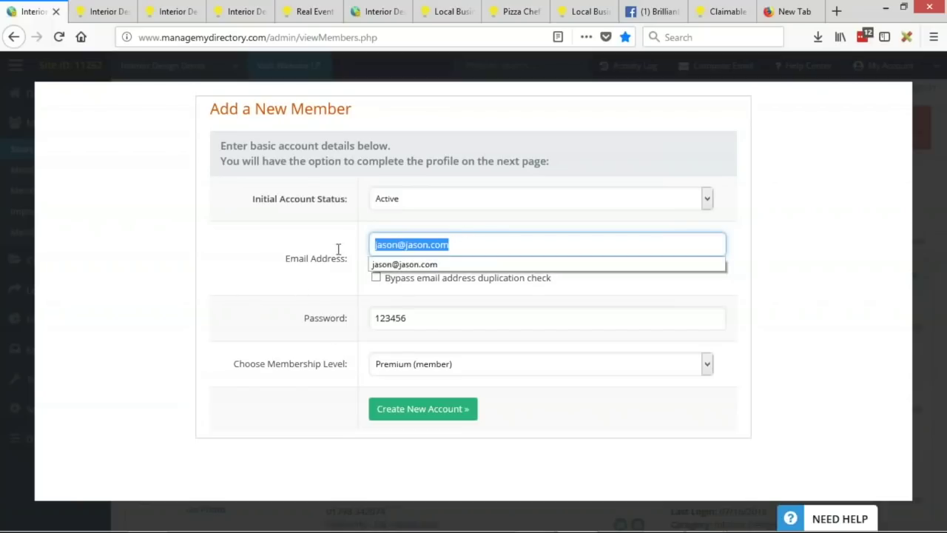
pyautogui.click(463, 250)
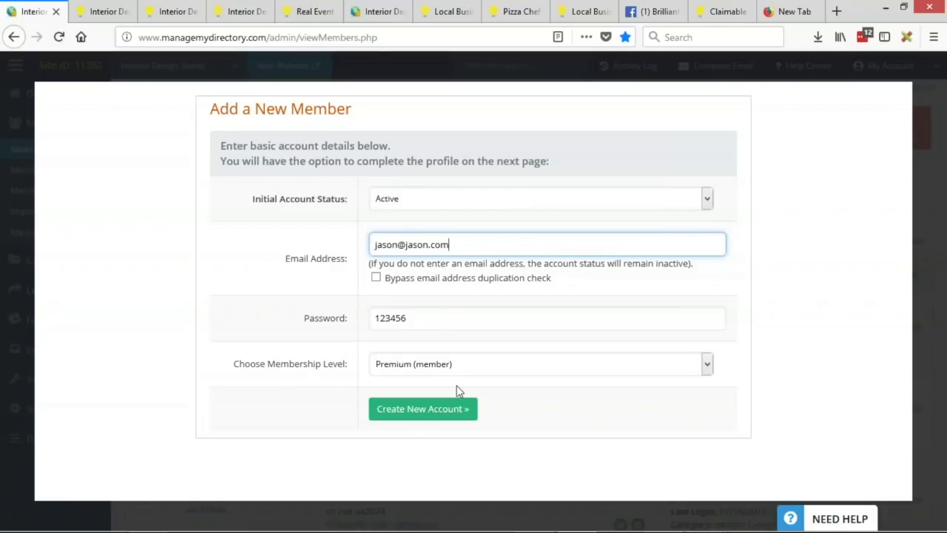
pyautogui.click(323, 421)
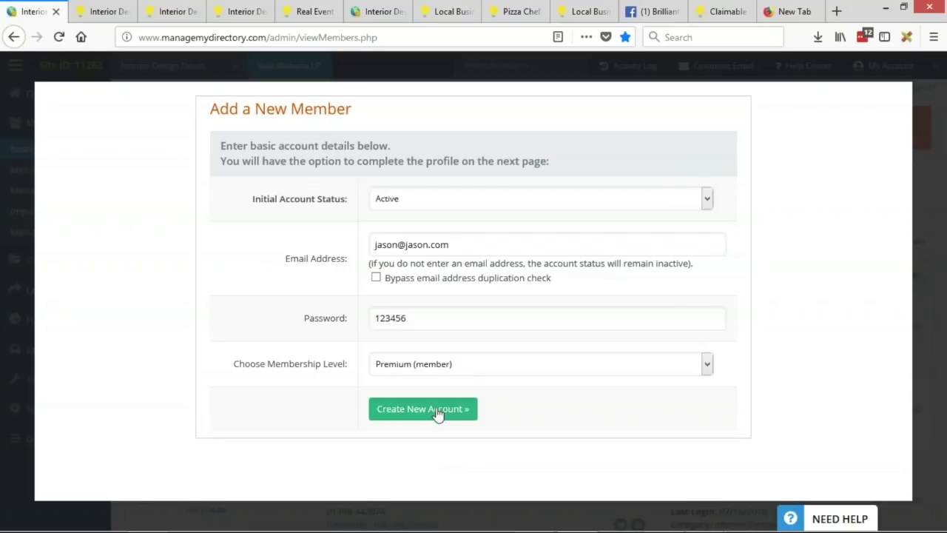
pyautogui.click(438, 413)
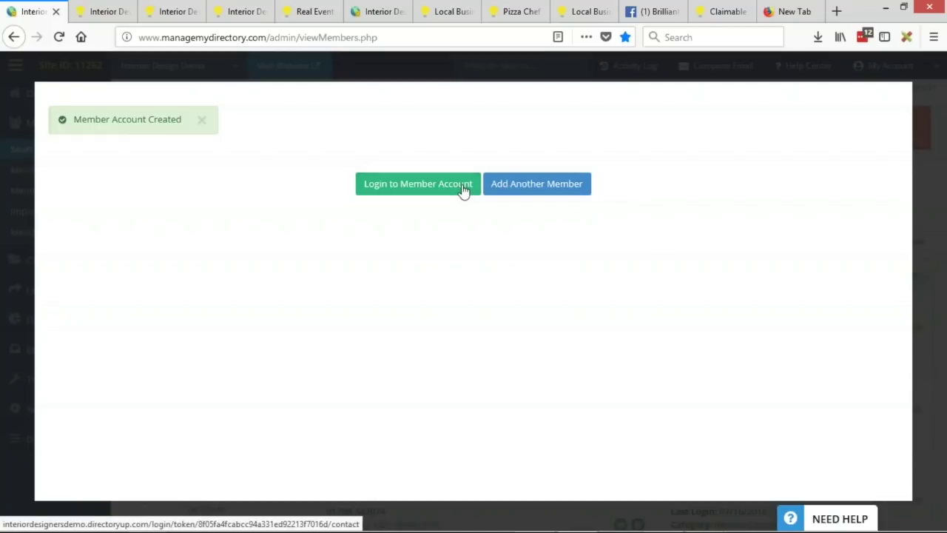
pyautogui.click(463, 186)
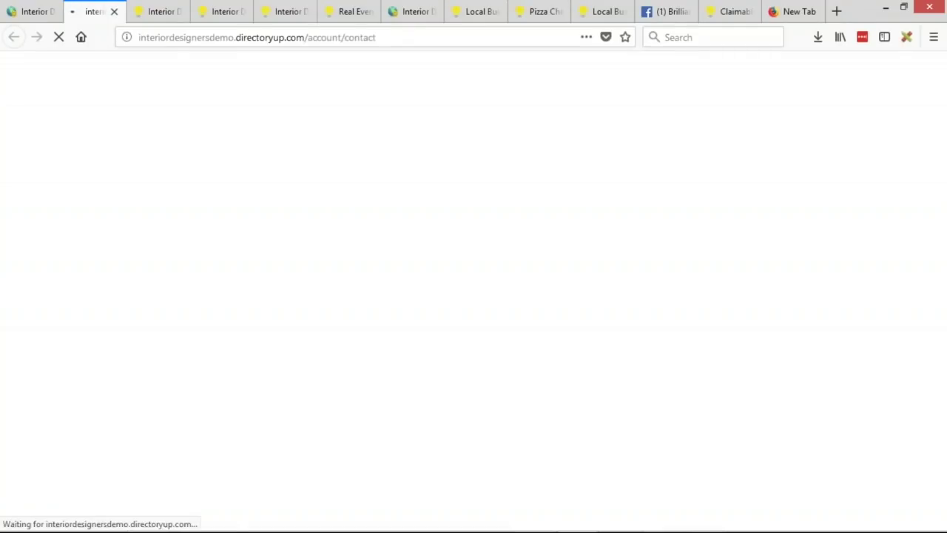
# Step: Enter the member's first and last name, company Jones Design, position Owner, and category Interior Designer
pyautogui.scroll(-3, 473, 201)
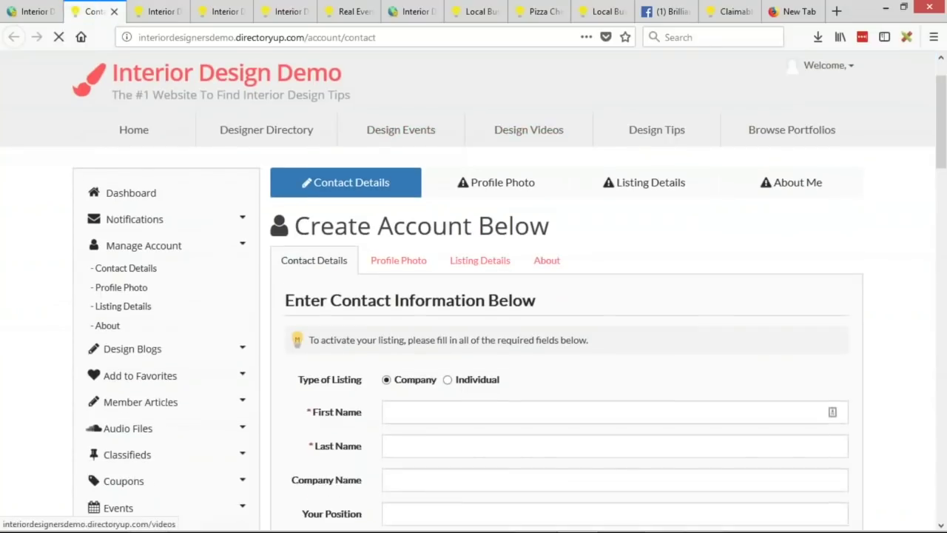
pyautogui.click(408, 334)
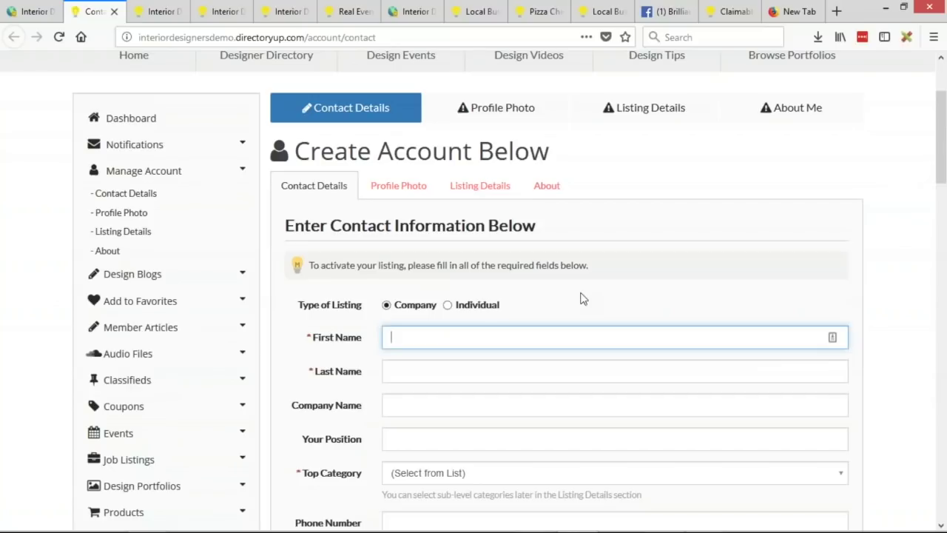
pyautogui.press('Tab')
pyautogui.press('Tab')
pyautogui.write('Jones Design')
pyautogui.press('Tab')
pyautogui.write('Owner')
pyautogui.press('Tab')
pyautogui.scroll(-3, 482, 286)
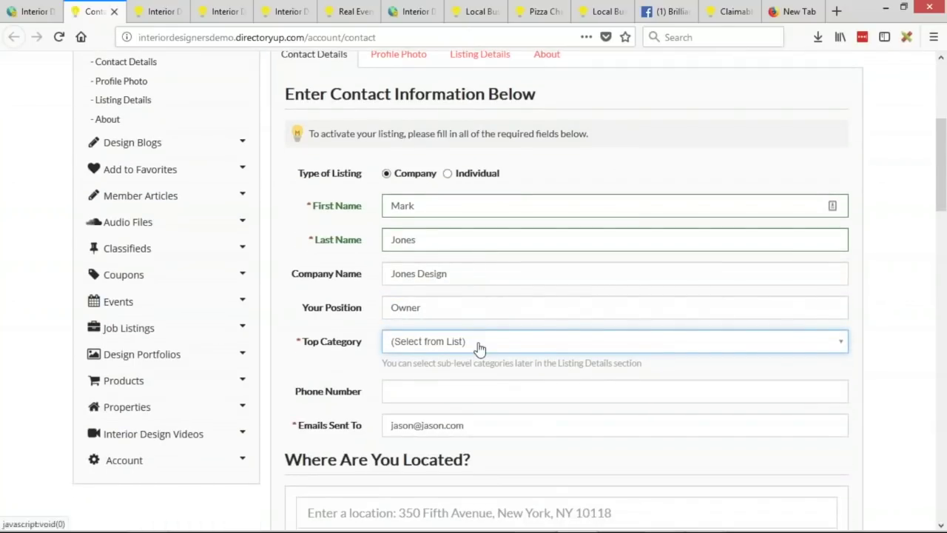
pyautogui.click(480, 348)
pyautogui.click(477, 405)
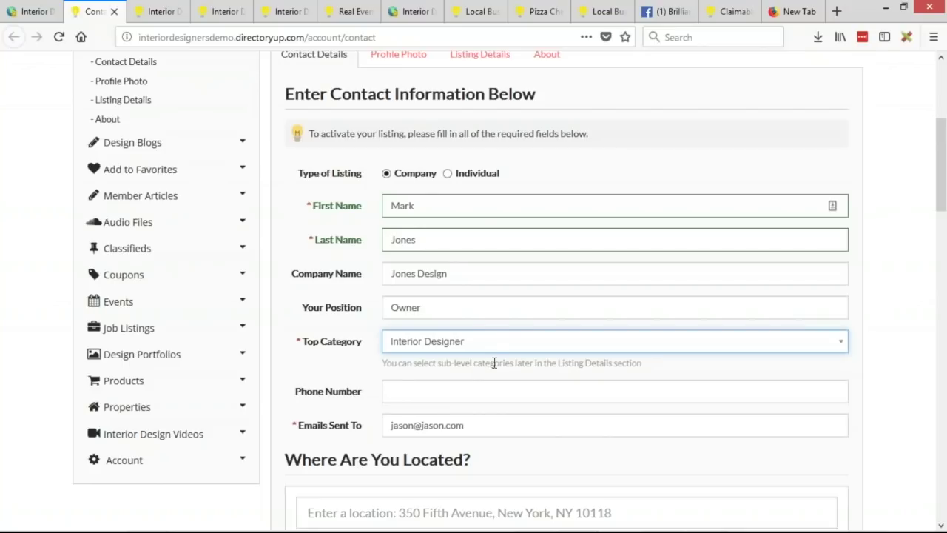
# Step: Fill in the member's phone number
pyautogui.scroll(-4, 494, 361)
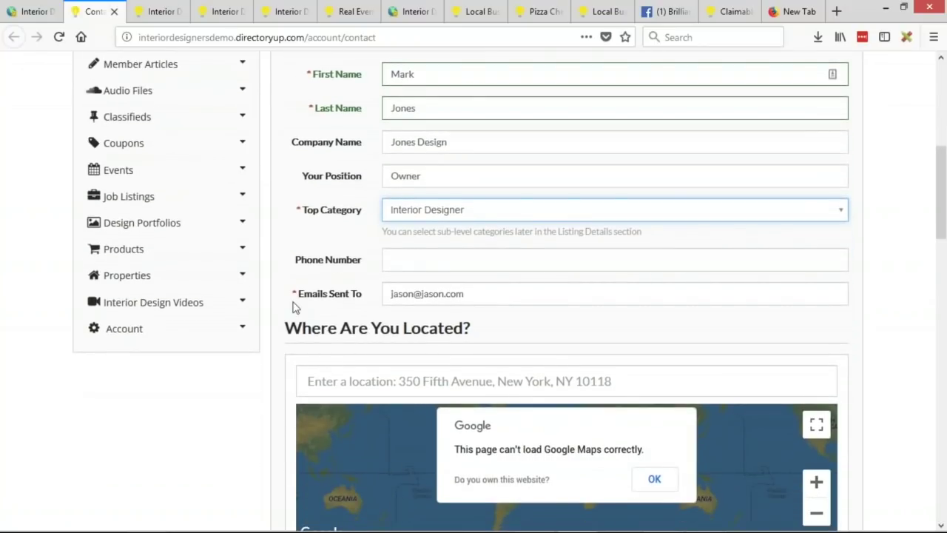
pyautogui.moveTo(485, 293); pyautogui.dragTo(373, 284)
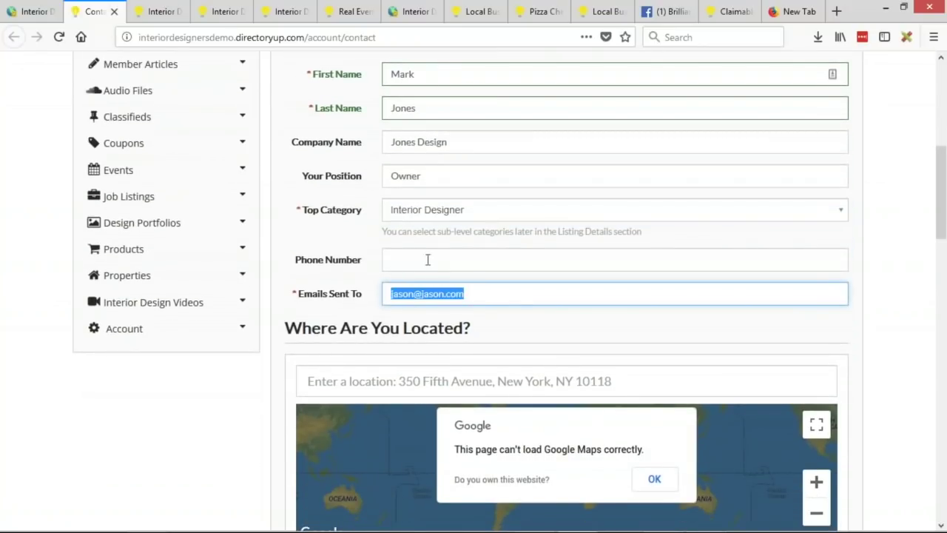
pyautogui.click(427, 259)
pyautogui.write('310')
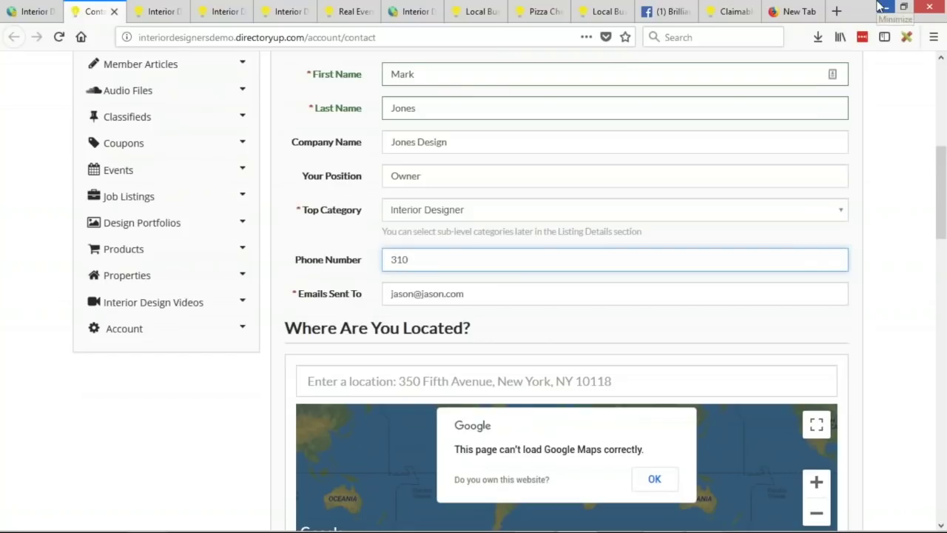
pyautogui.write('-555-5555')
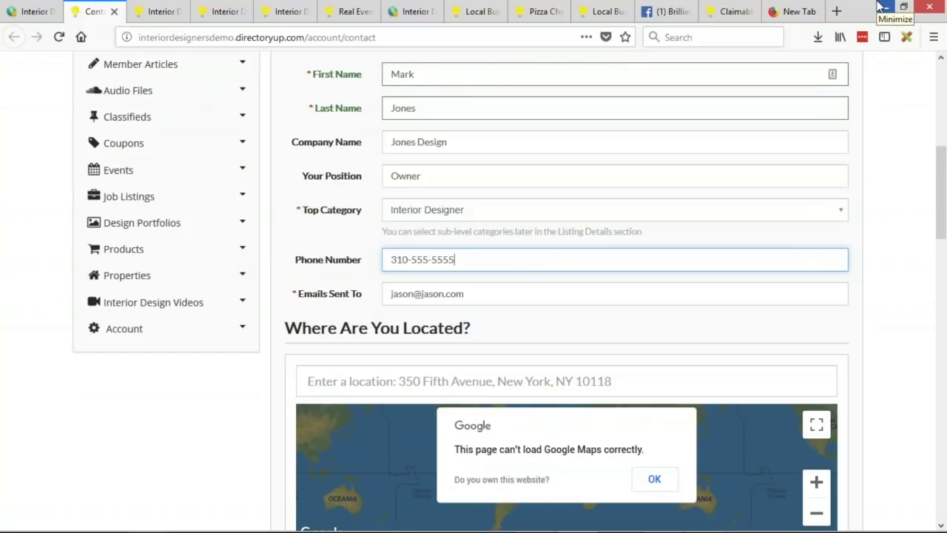
pyautogui.scroll(-3, 836, 59)
# Step: Set the location to Los Angeles, CA, USA and save the contact details
pyautogui.click(323, 238)
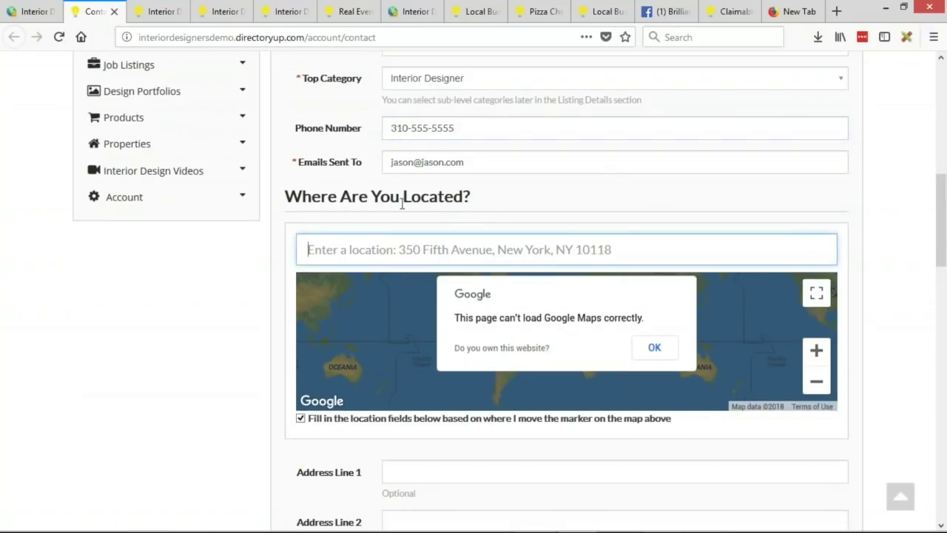
pyautogui.write('los anege')
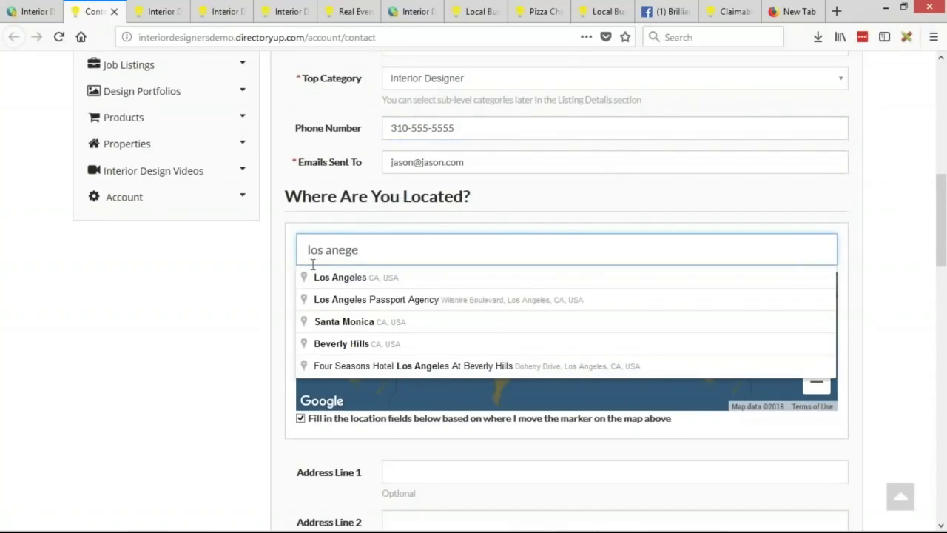
pyautogui.click(374, 279)
pyautogui.scroll(-3, 270, 306)
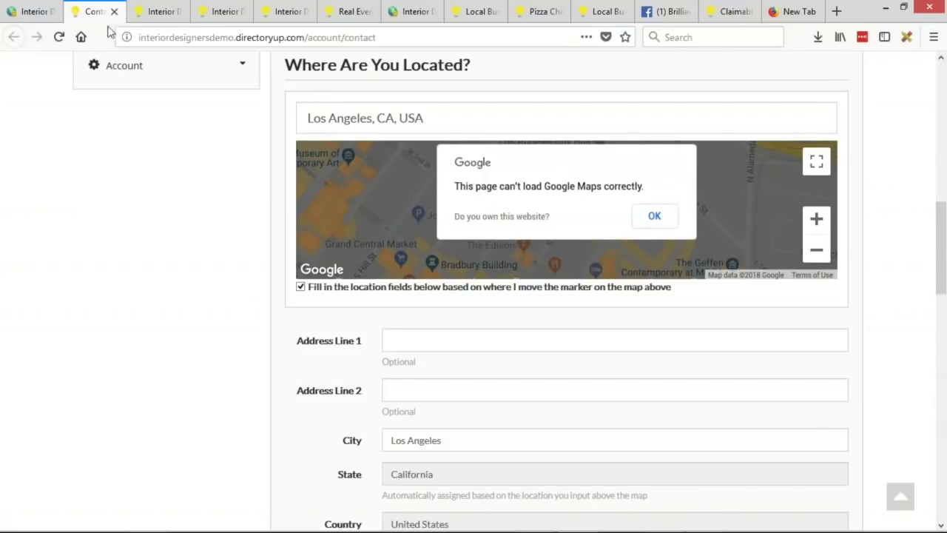
pyautogui.moveTo(154, 37); pyautogui.dragTo(210, 37)
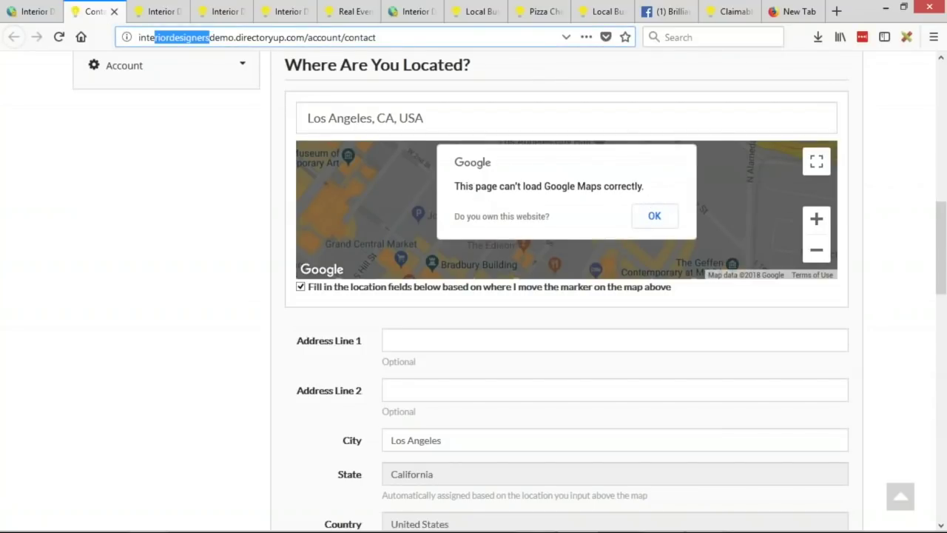
pyautogui.click(165, 271)
pyautogui.scroll(-5, 239, 334)
pyautogui.scroll(-8, 246, 287)
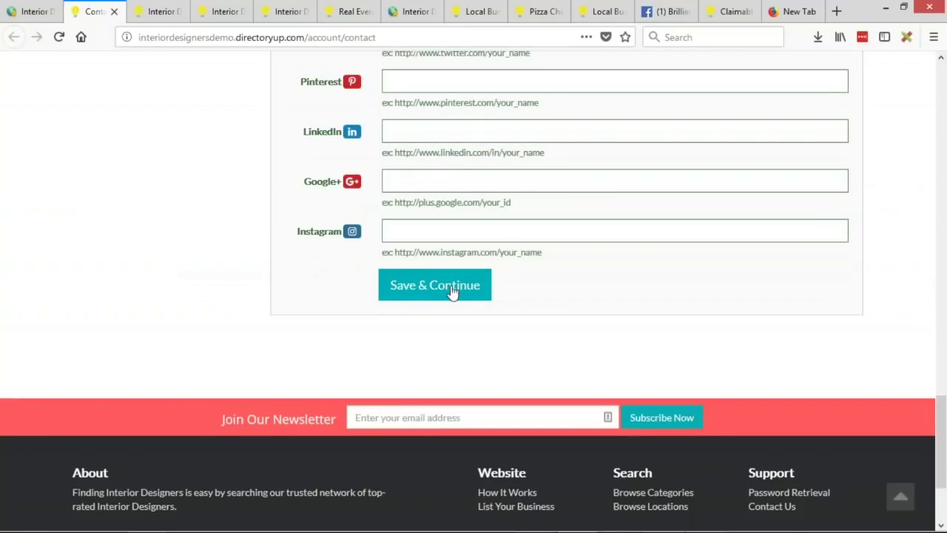
pyautogui.click(445, 287)
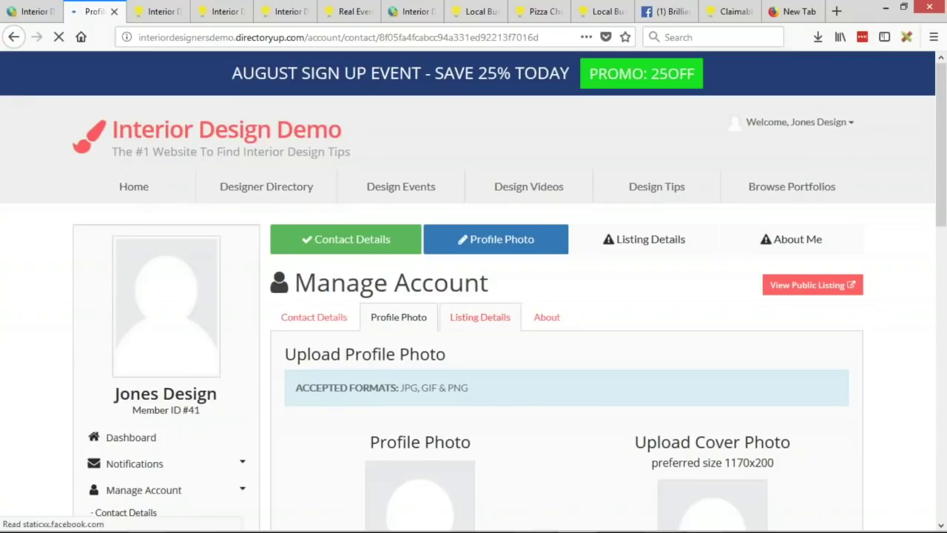
# Step: View the Jones Design public listing and scroll through its details
pyautogui.click(814, 287)
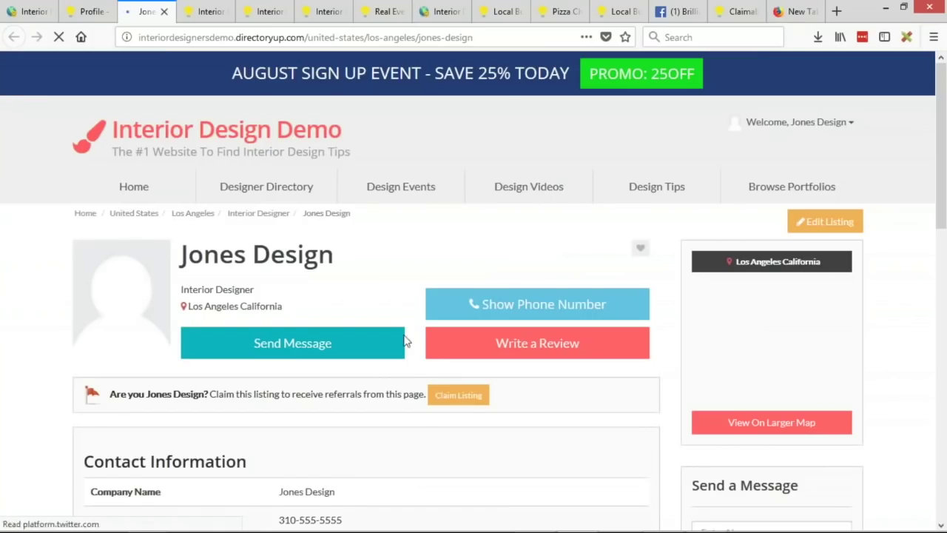
pyautogui.scroll(-2, 377, 205)
pyautogui.scroll(-2, 537, 232)
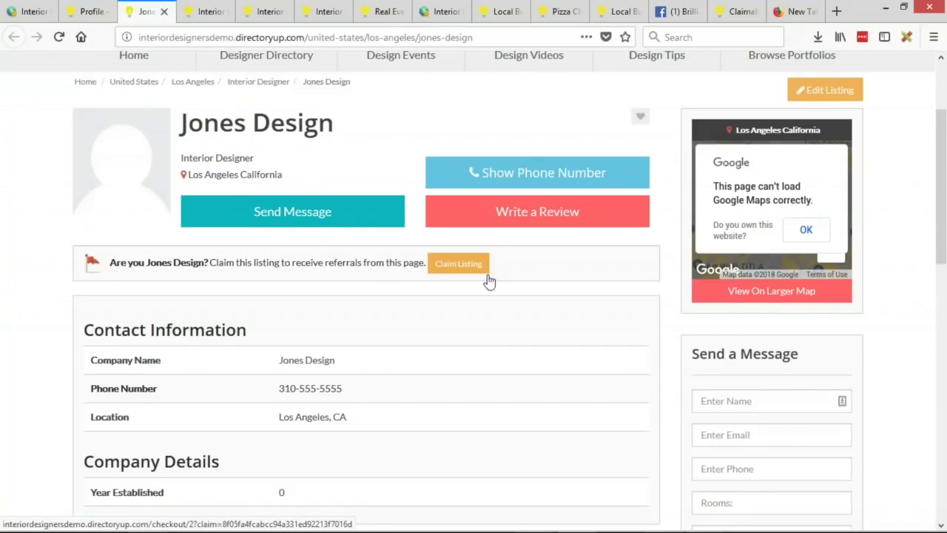
pyautogui.scroll(3, 651, 374)
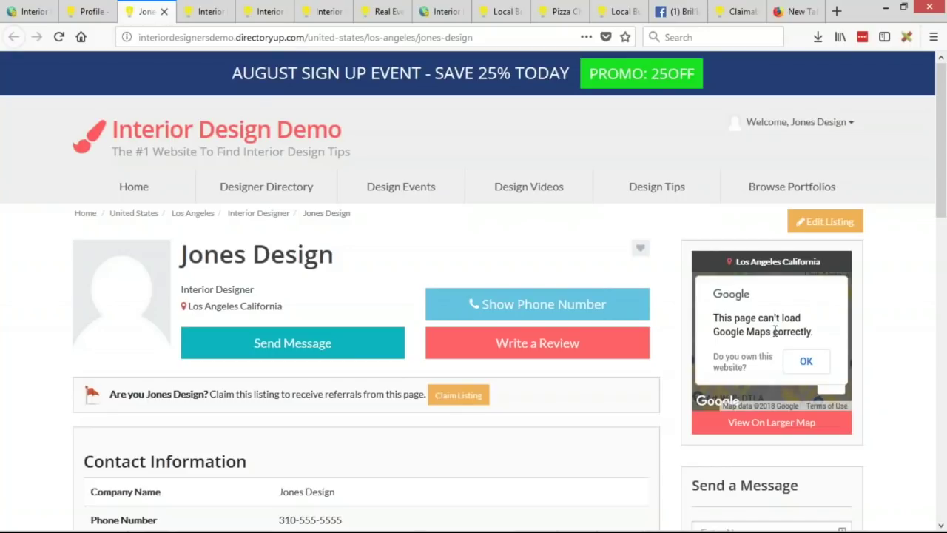
# Step: Close the confirmation, list members in Search Members, and open Jones Design's Actions menu
pyautogui.click(30, 11)
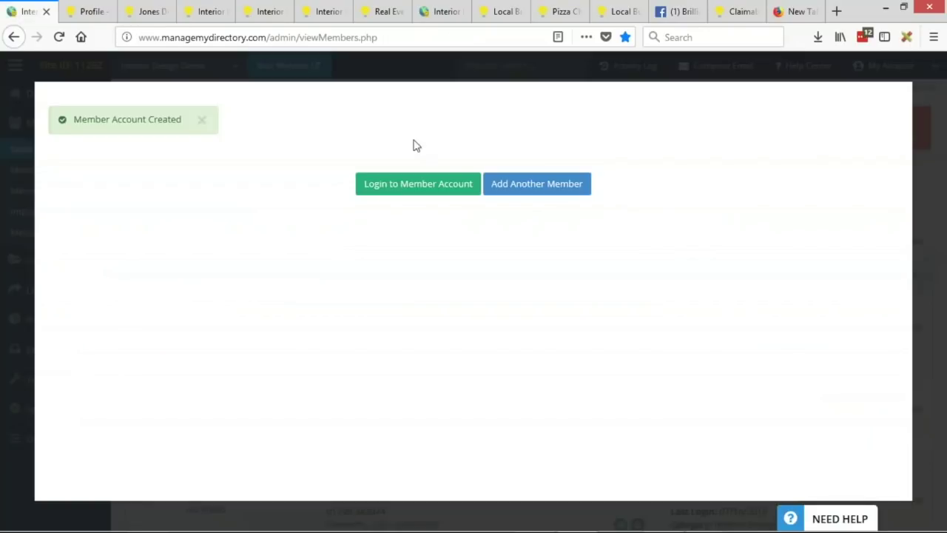
pyautogui.click(4, 116)
pyautogui.click(52, 157)
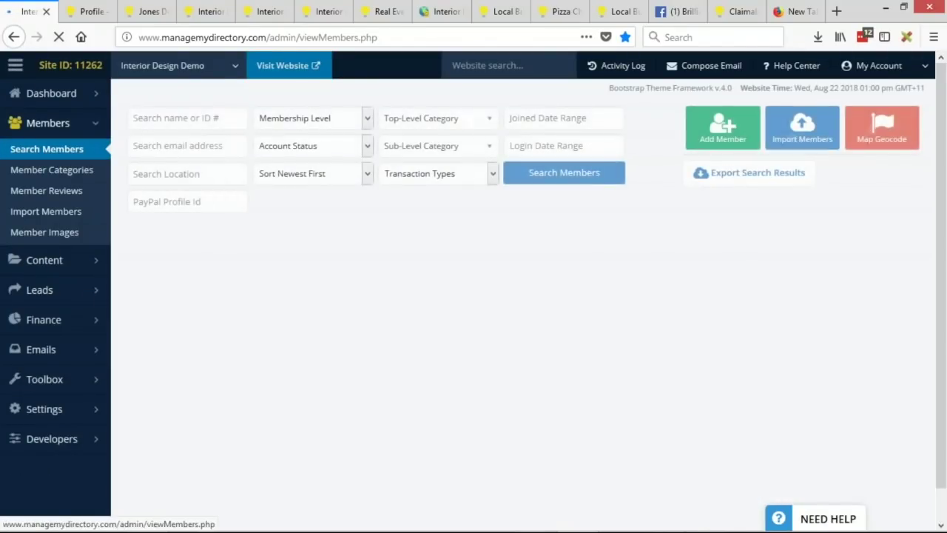
pyautogui.scroll(-2, 586, 224)
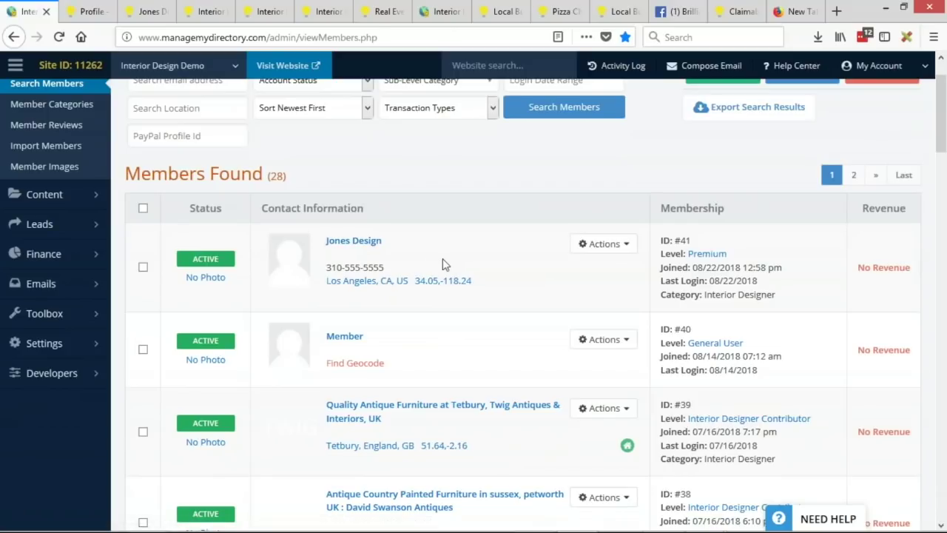
pyautogui.click(609, 248)
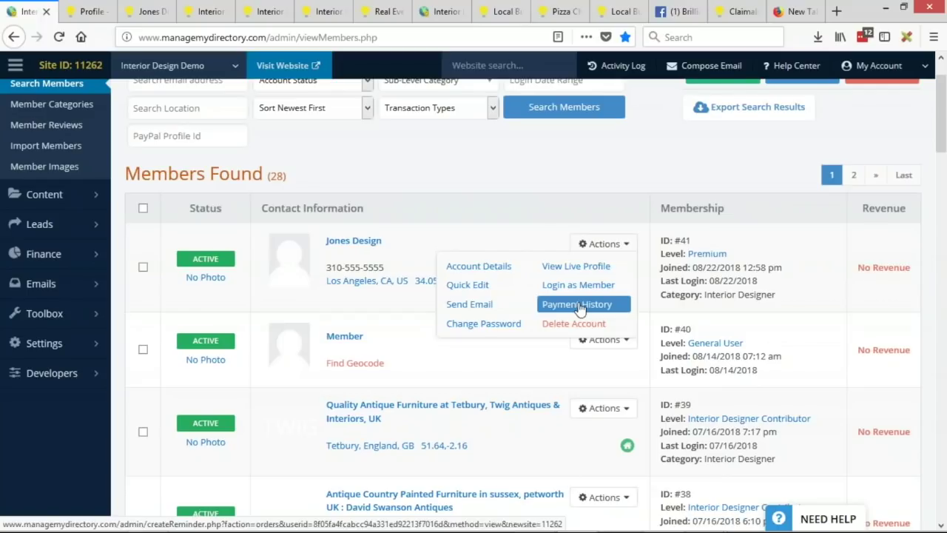
# Step: Open Jones Design's payment history and billing info, cancelling a started credit card entry
pyautogui.click(579, 305)
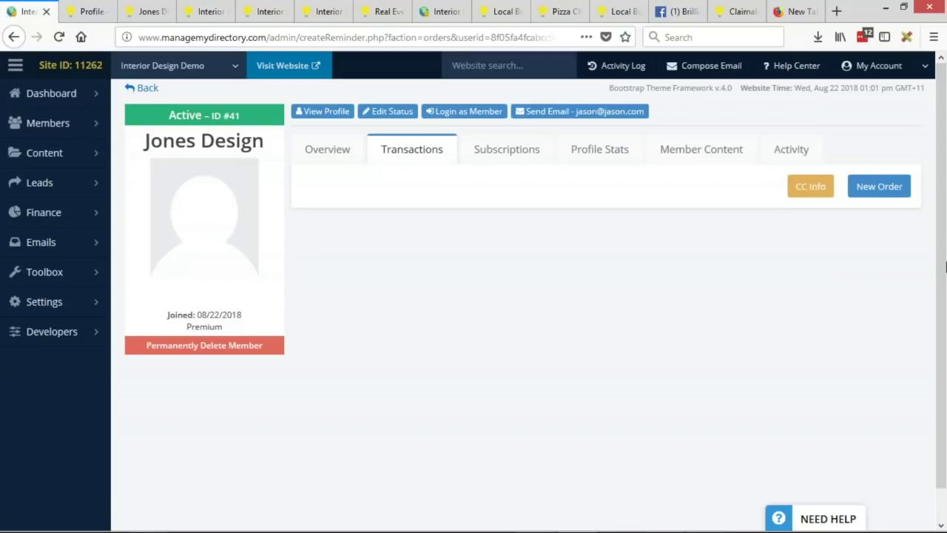
pyautogui.click(814, 193)
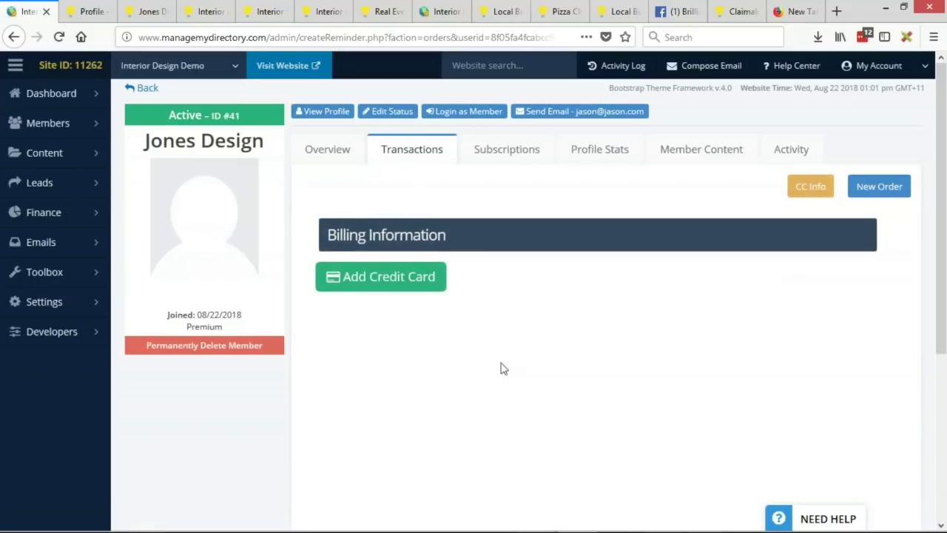
pyautogui.click(383, 278)
pyautogui.scroll(-5, 868, 310)
pyautogui.click(510, 284)
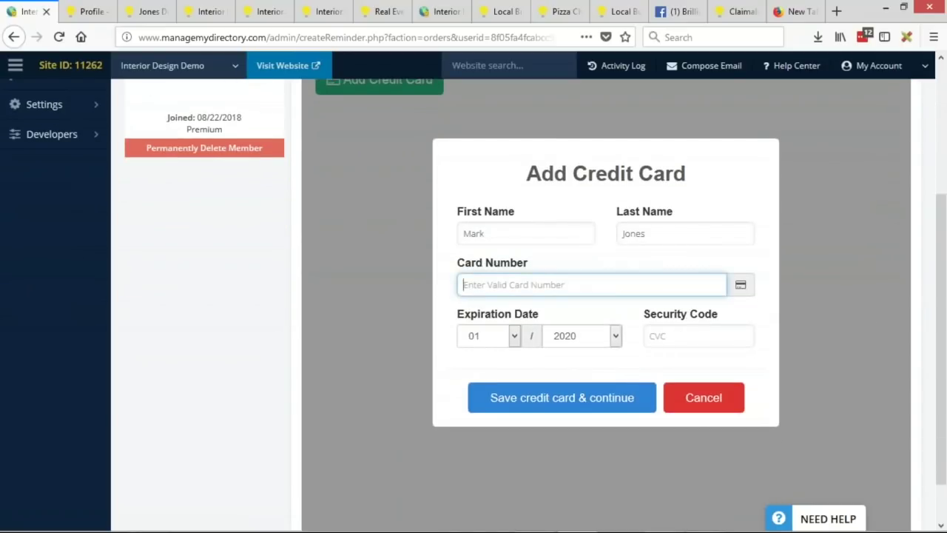
pyautogui.write('123456789')
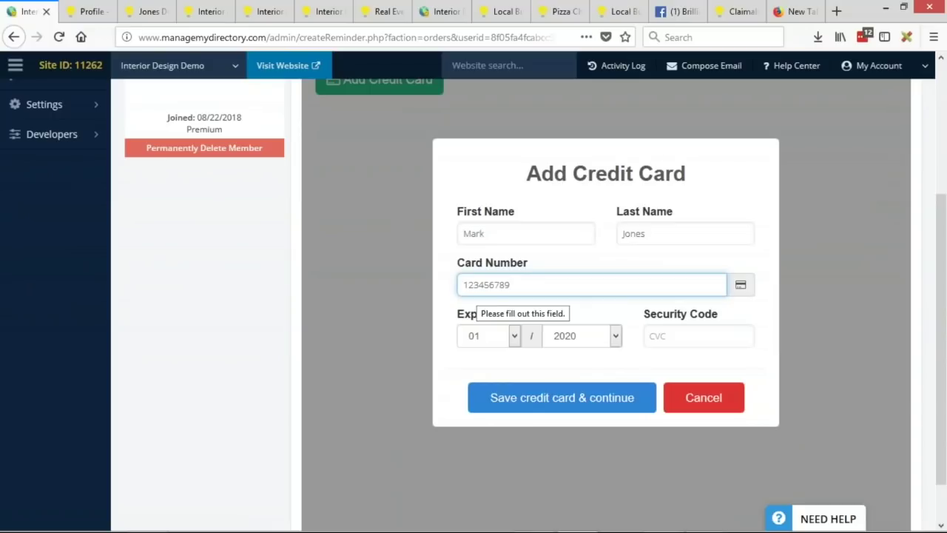
pyautogui.click(699, 400)
pyautogui.scroll(4, 703, 385)
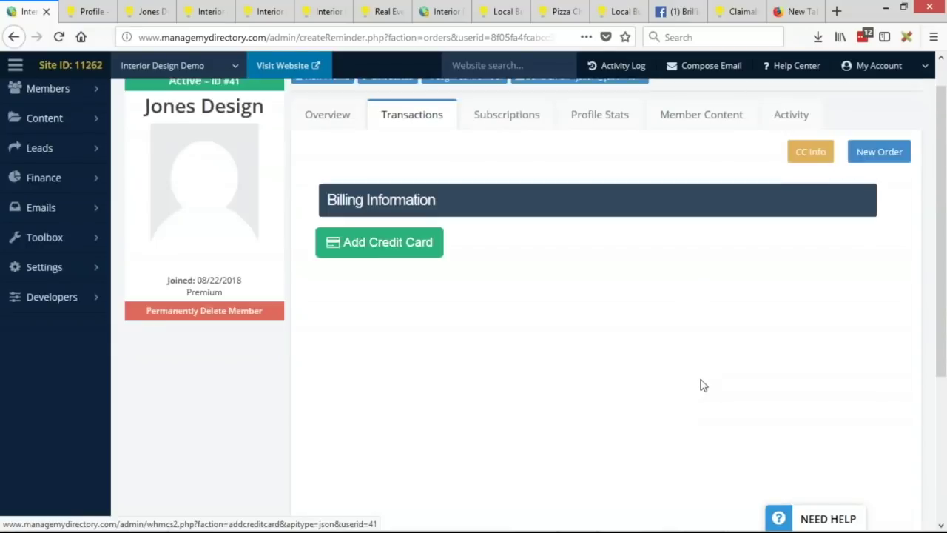
pyautogui.scroll(1, 703, 385)
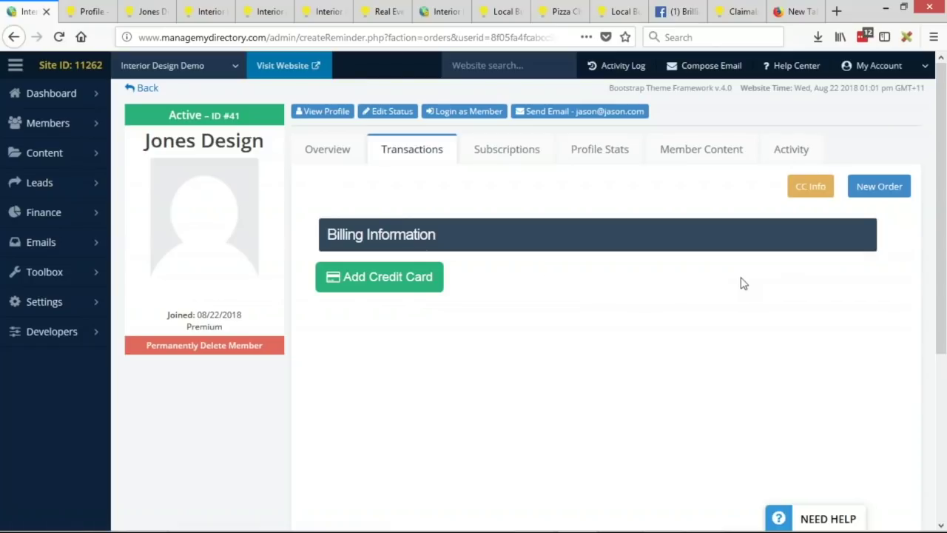
# Step: Create a new Jones Design order with Featured membership and the Annually $99.99 billing cycle
pyautogui.click(901, 194)
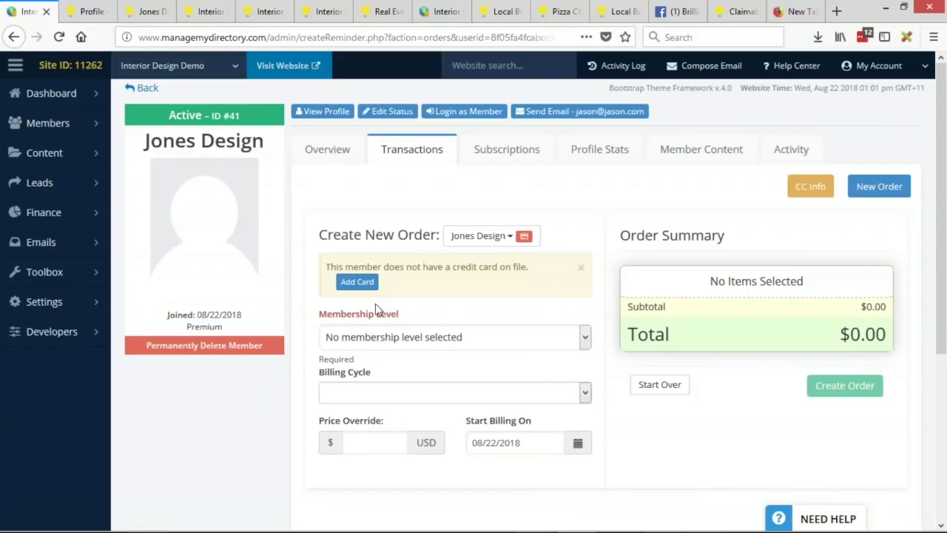
pyautogui.click(401, 341)
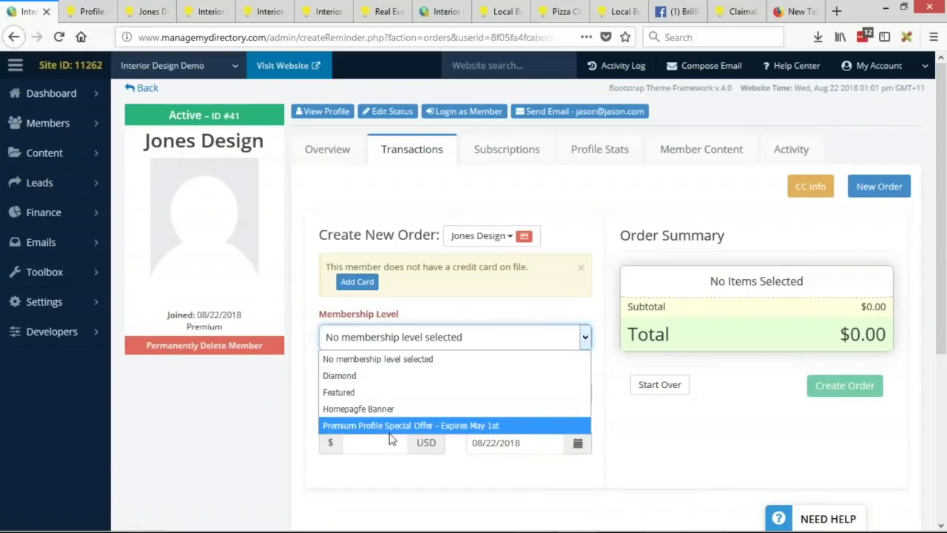
pyautogui.click(355, 359)
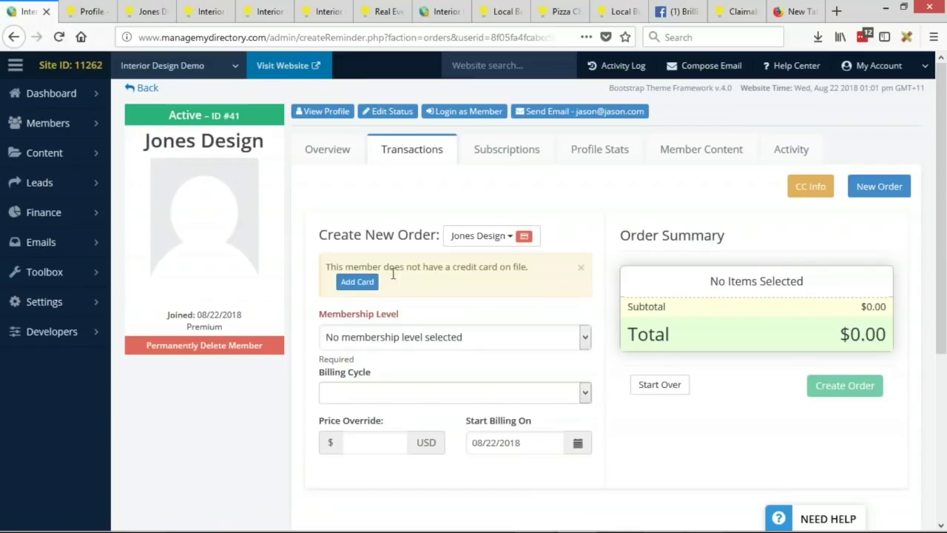
pyautogui.click(582, 269)
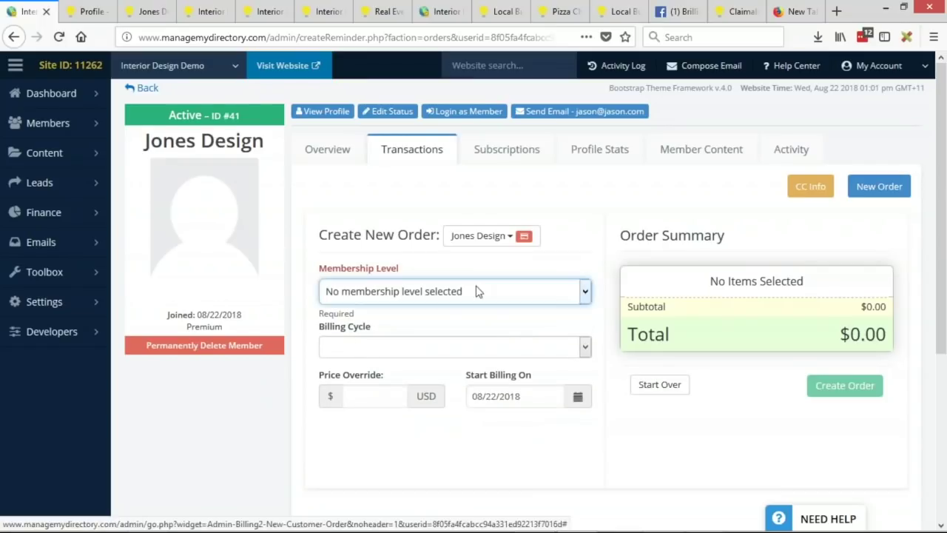
pyautogui.click(477, 291)
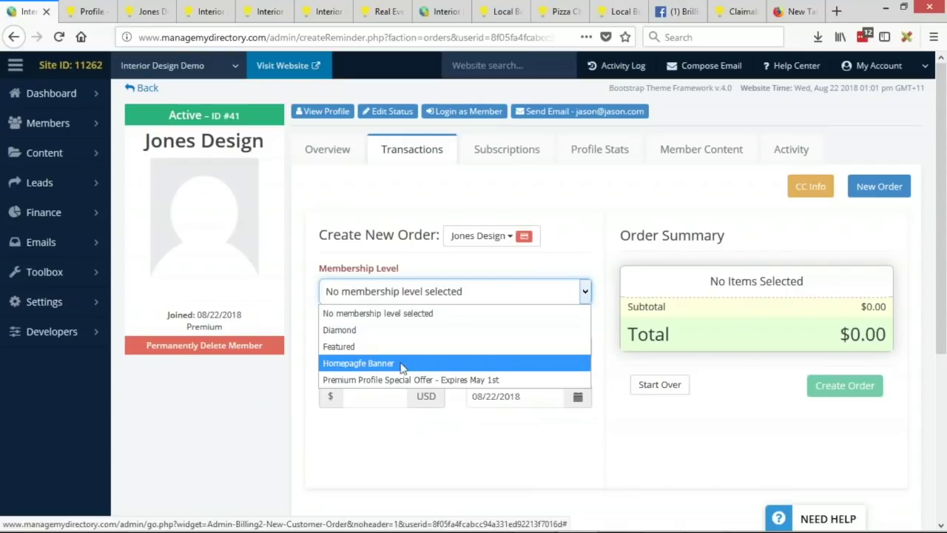
pyautogui.click(352, 346)
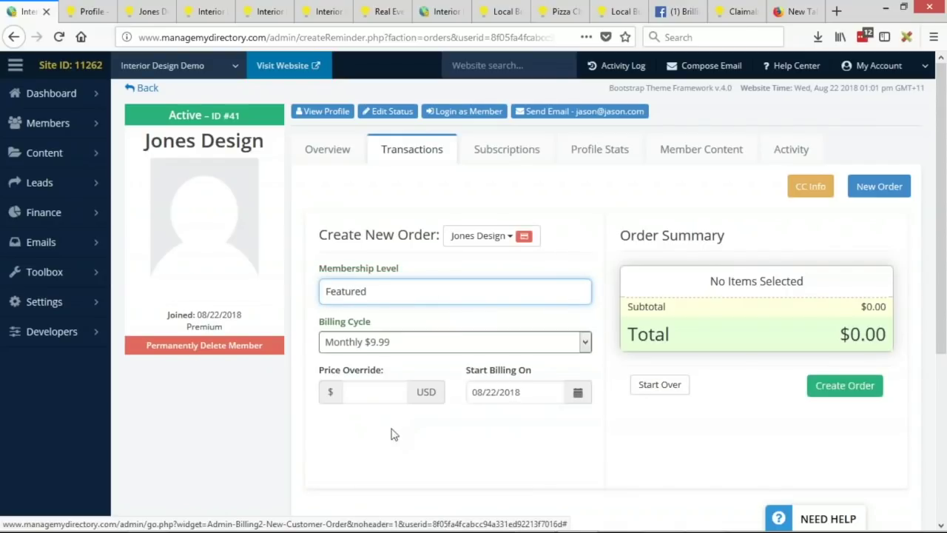
pyautogui.click(415, 345)
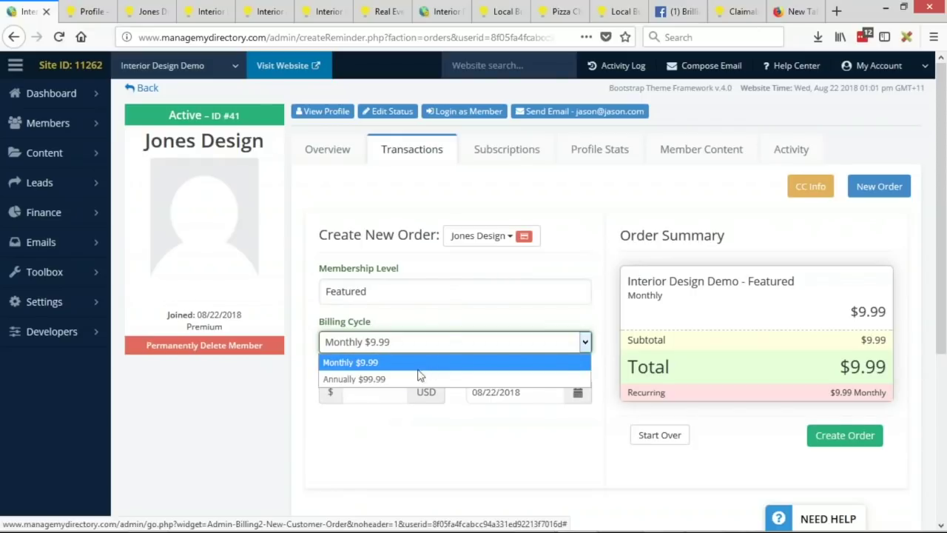
pyautogui.click(377, 380)
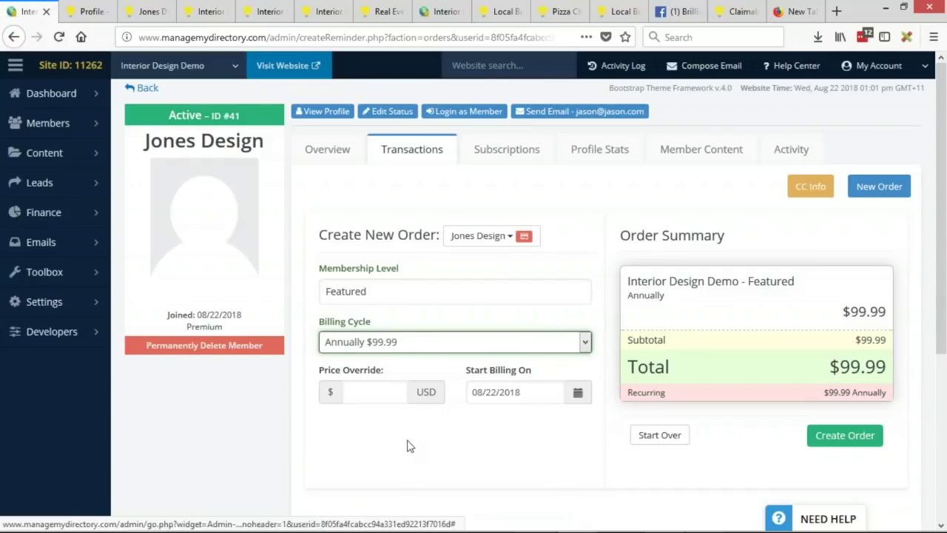
# Step: Override the order price to $75
pyautogui.click(376, 390)
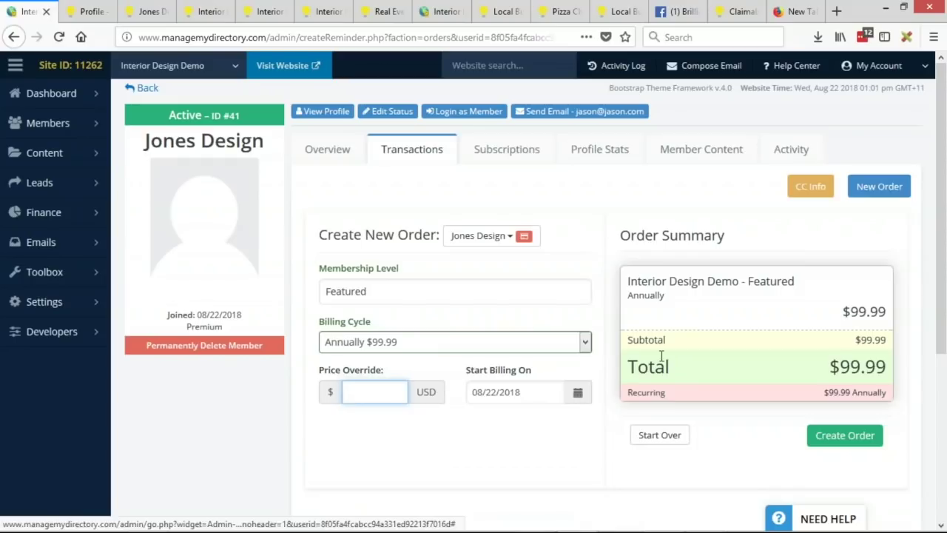
pyautogui.write('75')
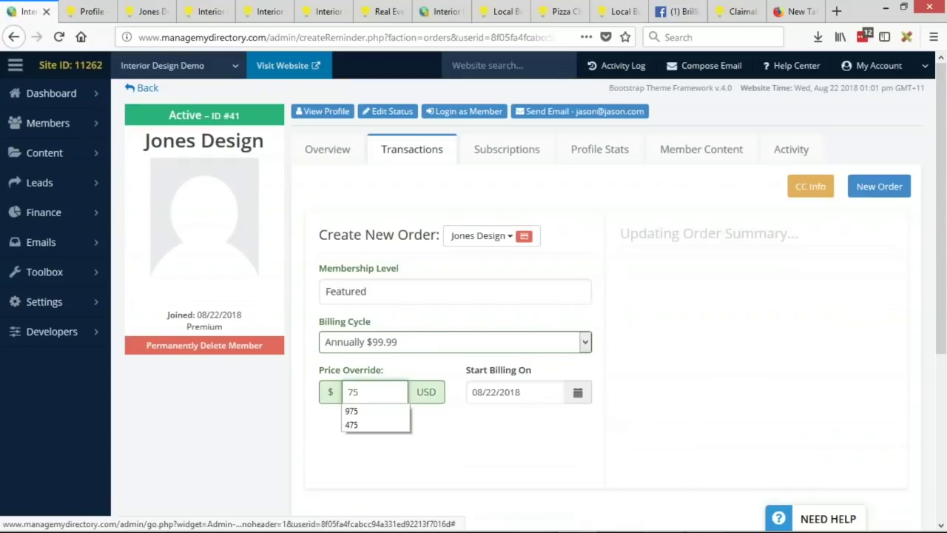
pyautogui.click(449, 458)
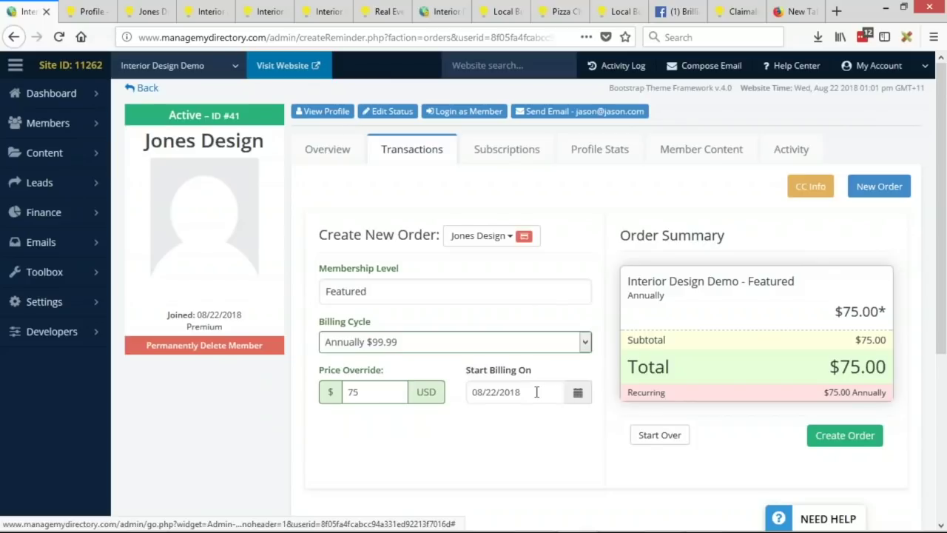
# Step: Set Start Billing On to February 22, 2019
pyautogui.click(536, 392)
pyautogui.scroll(-2, 584, 325)
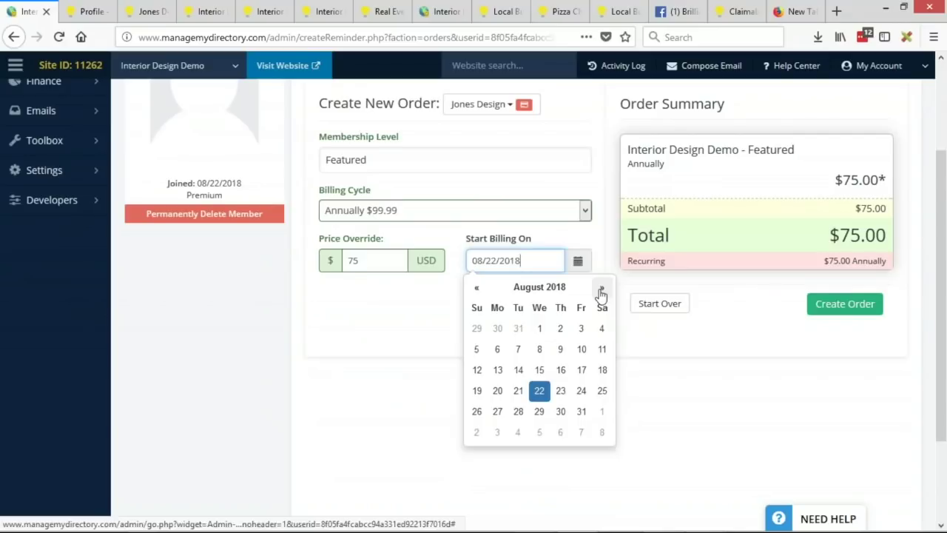
pyautogui.click(601, 291)
pyautogui.click(601, 291)
pyautogui.click(601, 291)
pyautogui.click(604, 289)
pyautogui.click(603, 289)
pyautogui.click(604, 288)
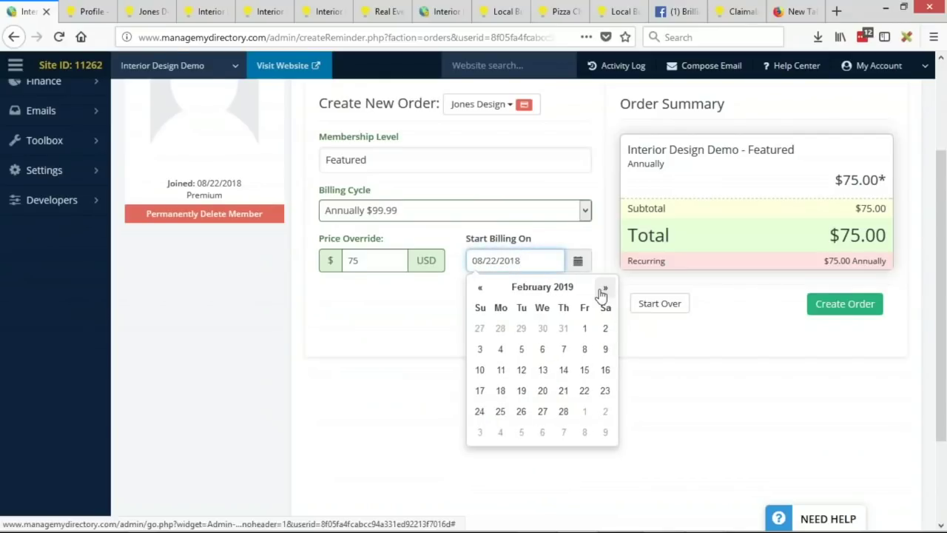
pyautogui.click(584, 392)
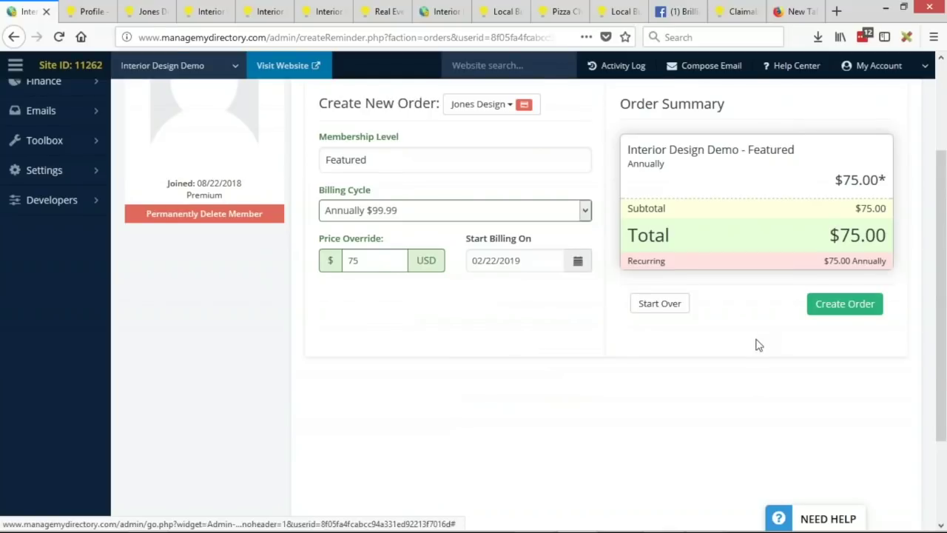
pyautogui.scroll(2, 757, 342)
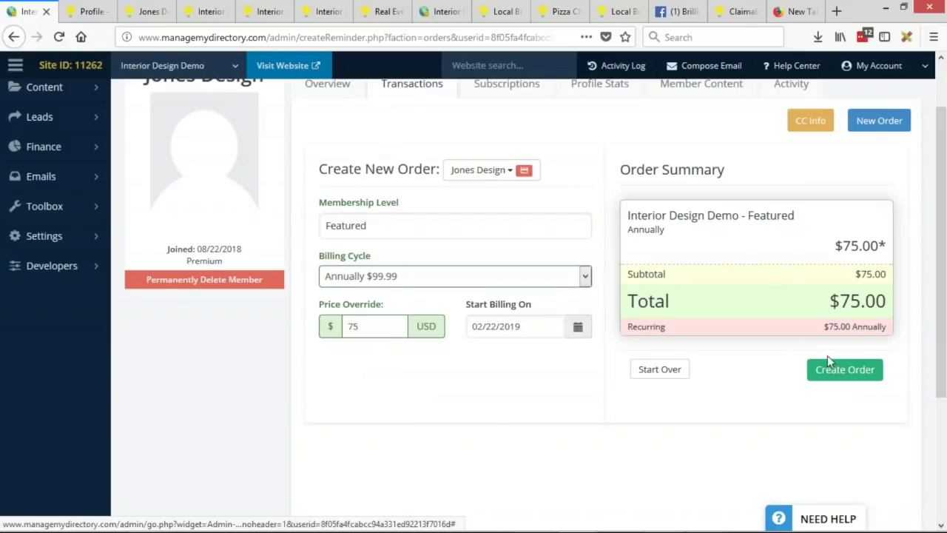
# Step: Submit the $75 Featured order, then check Subscriptions and return to Transactions
pyautogui.click(864, 376)
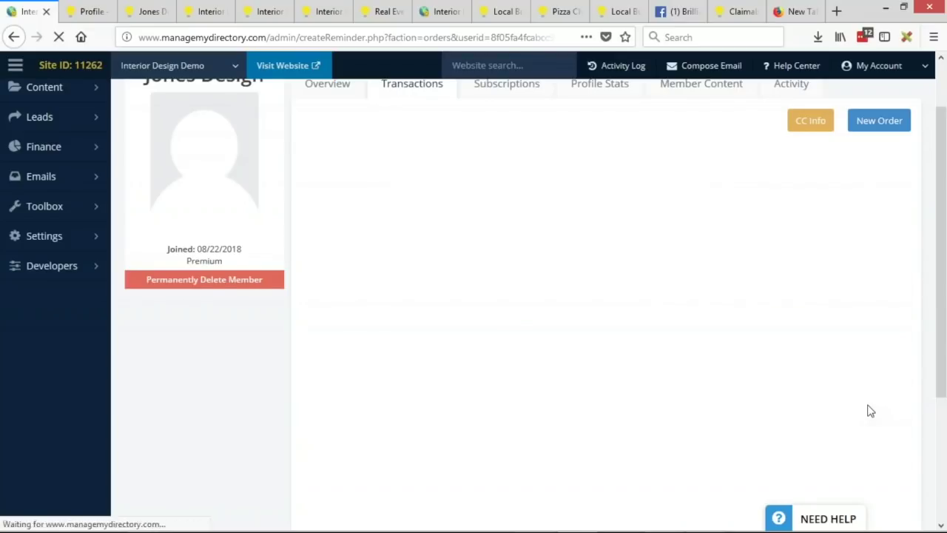
pyautogui.scroll(2, 537, 352)
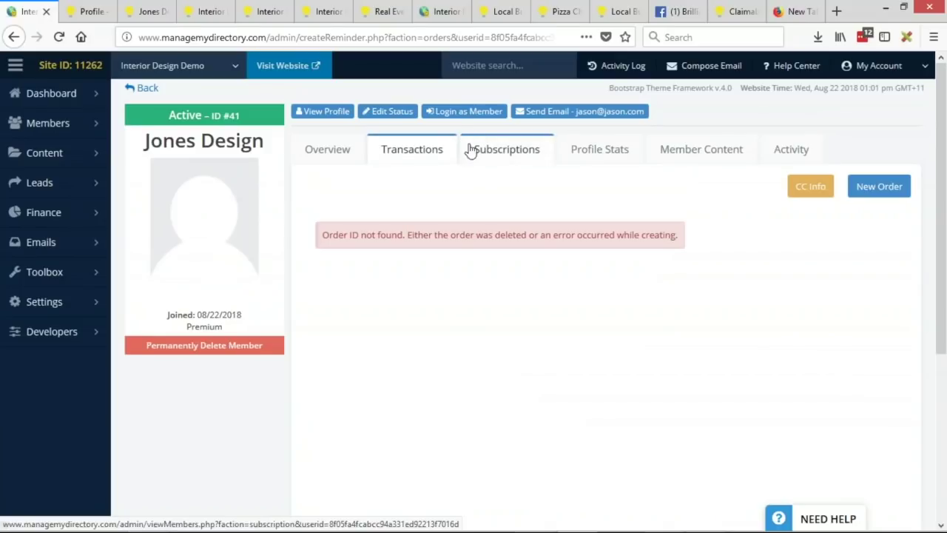
pyautogui.click(494, 158)
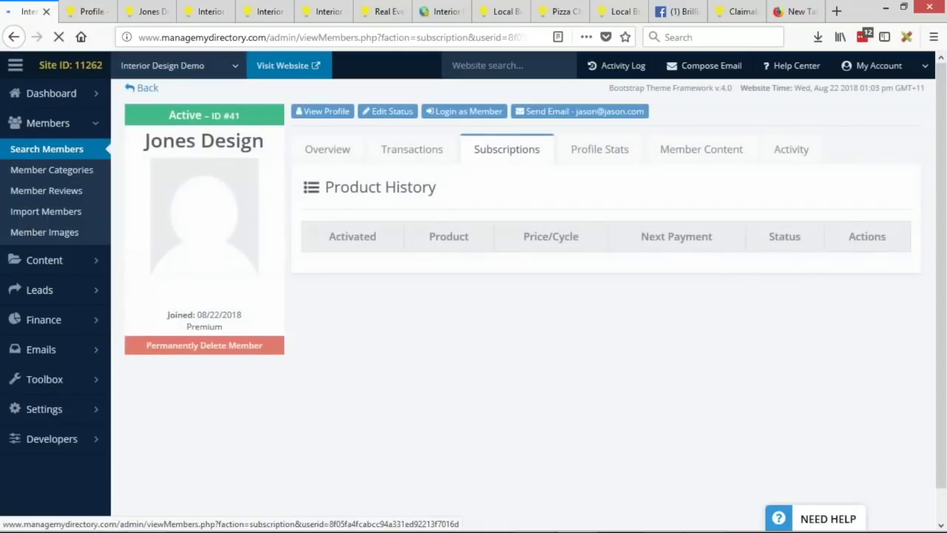
pyautogui.click(429, 148)
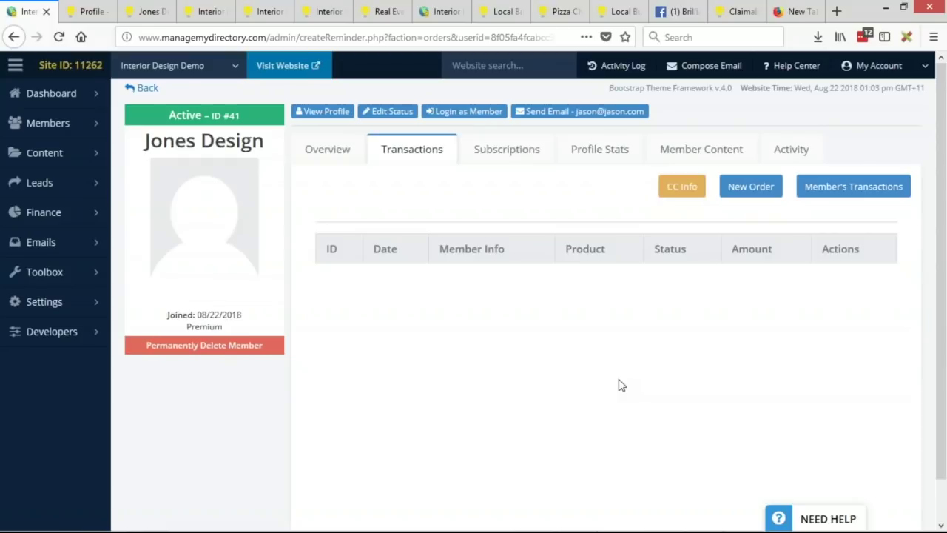
# Step: Open Finance > Manage Products, then switch to the PowerPoint slide show
pyautogui.moveTo(85, 212)
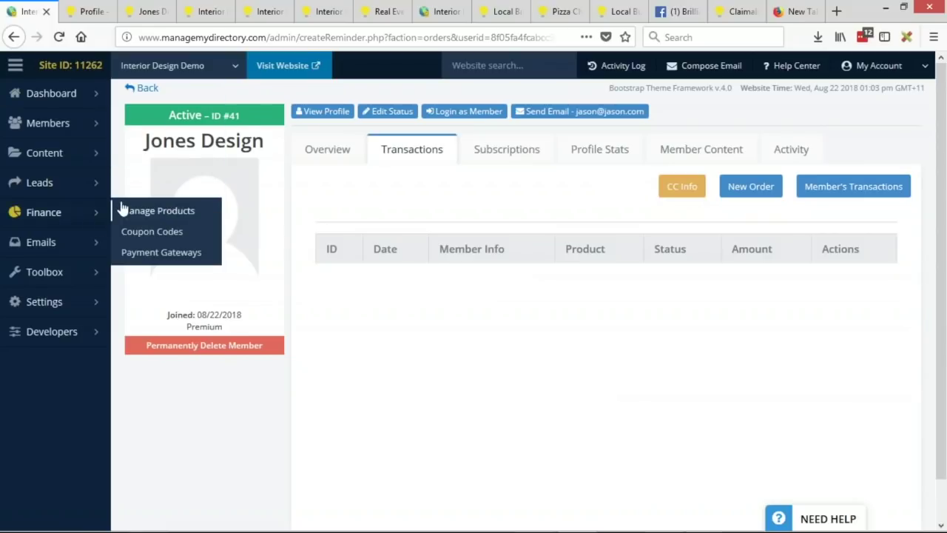
pyautogui.click(92, 212)
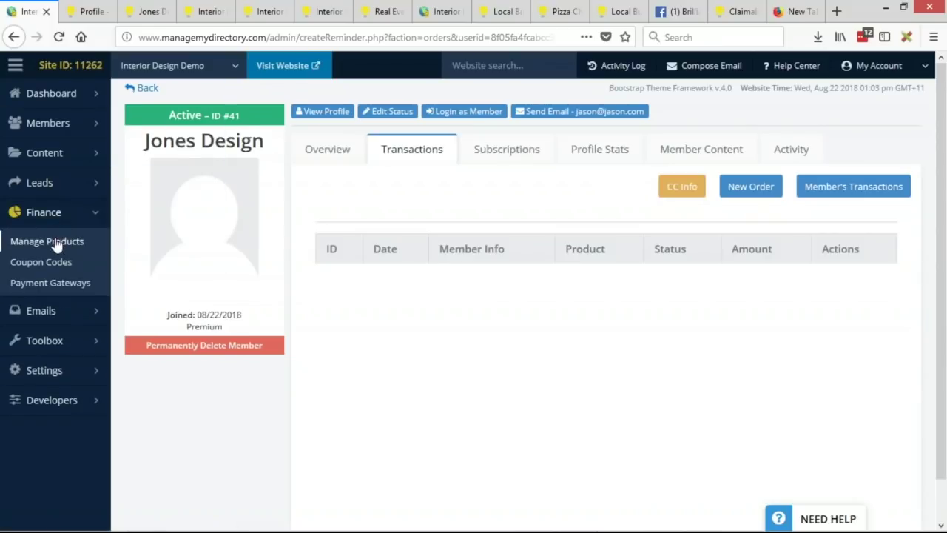
pyautogui.click(55, 249)
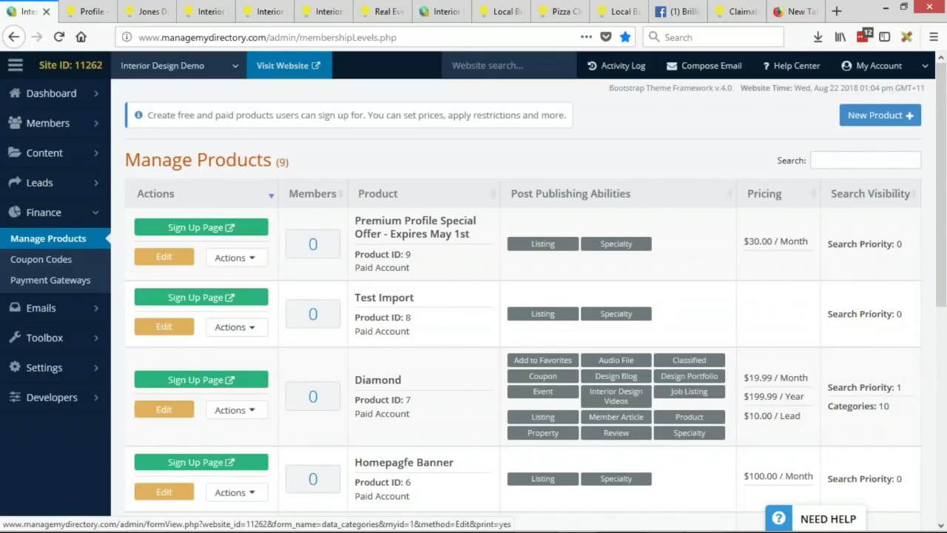
pyautogui.hotkey('alt', 'Tab')
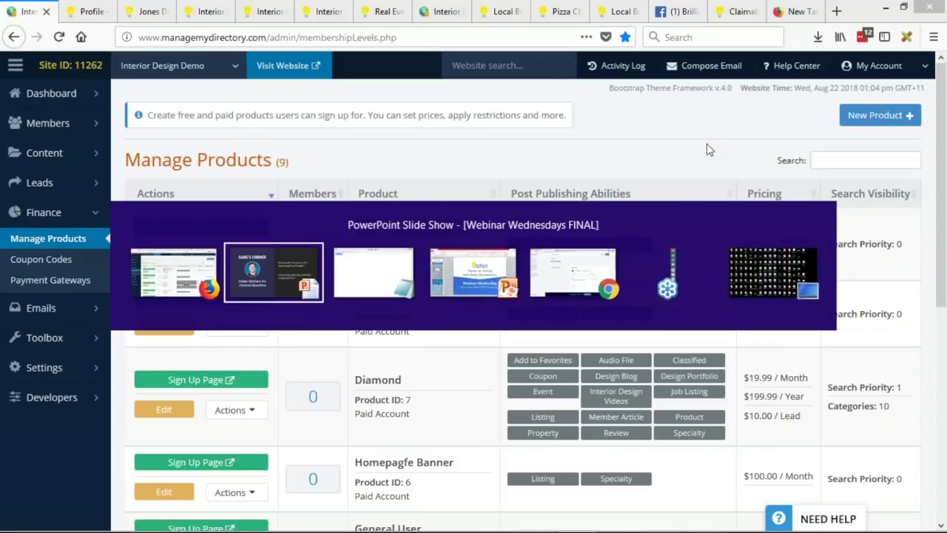